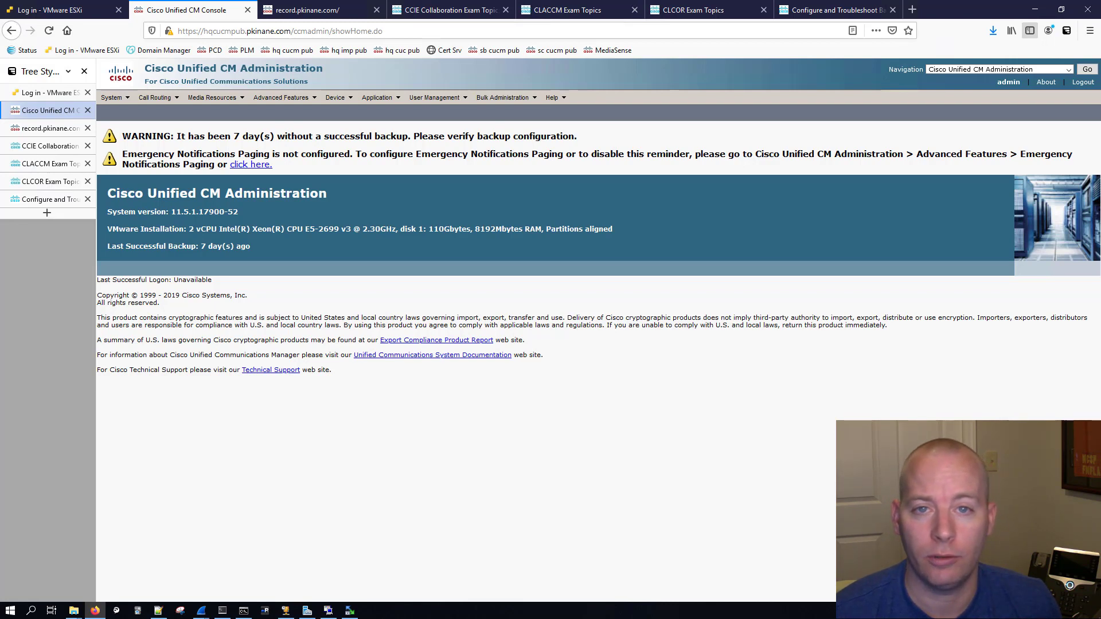
Review the audio and video call recording architectures in section 7.9 of the CCIE Collaboration exam topics.
{"action": "left_click", "coordinate": [52, 147]}
{"action": "left_click", "coordinate": [314, 315]}
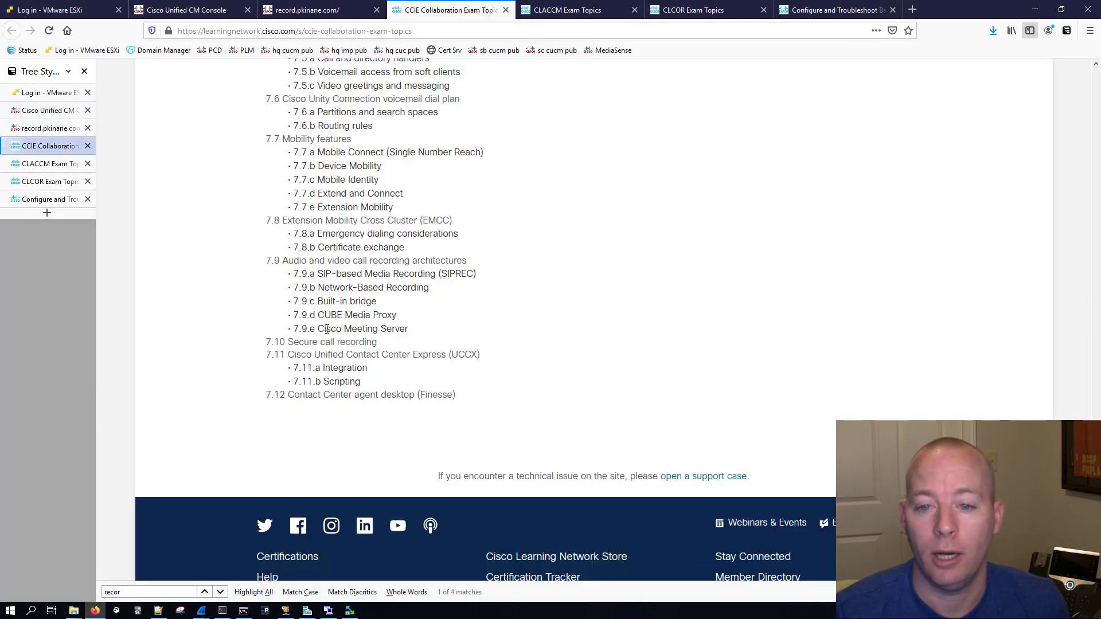
{"action": "left_click_drag", "start_coordinate": [323, 329], "coordinate": [403, 328]}
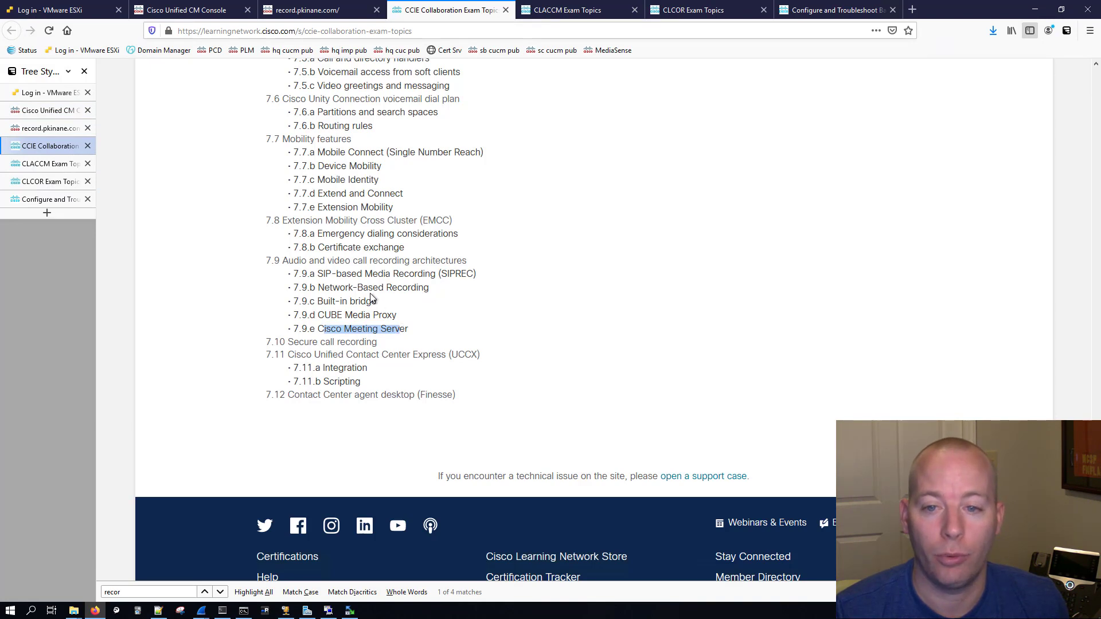
{"action": "left_click_drag", "start_coordinate": [330, 288], "coordinate": [413, 290]}
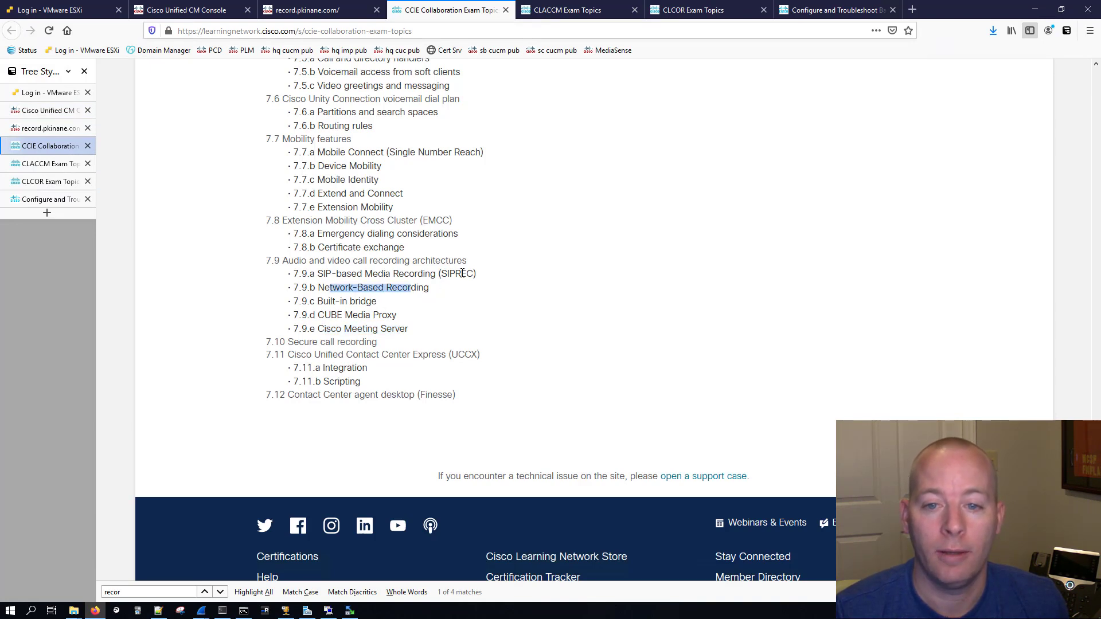
{"action": "left_click", "coordinate": [459, 307]}
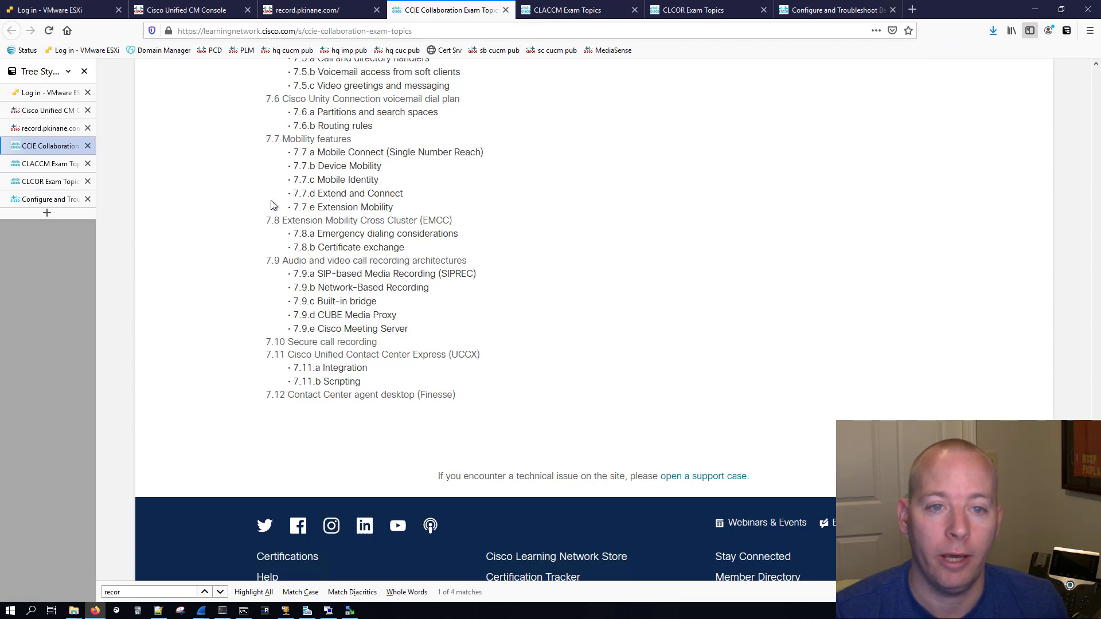
Start a new application user in Cisco Unified CM Administration with the user ID mediasense.
{"action": "left_click", "coordinate": [56, 111]}
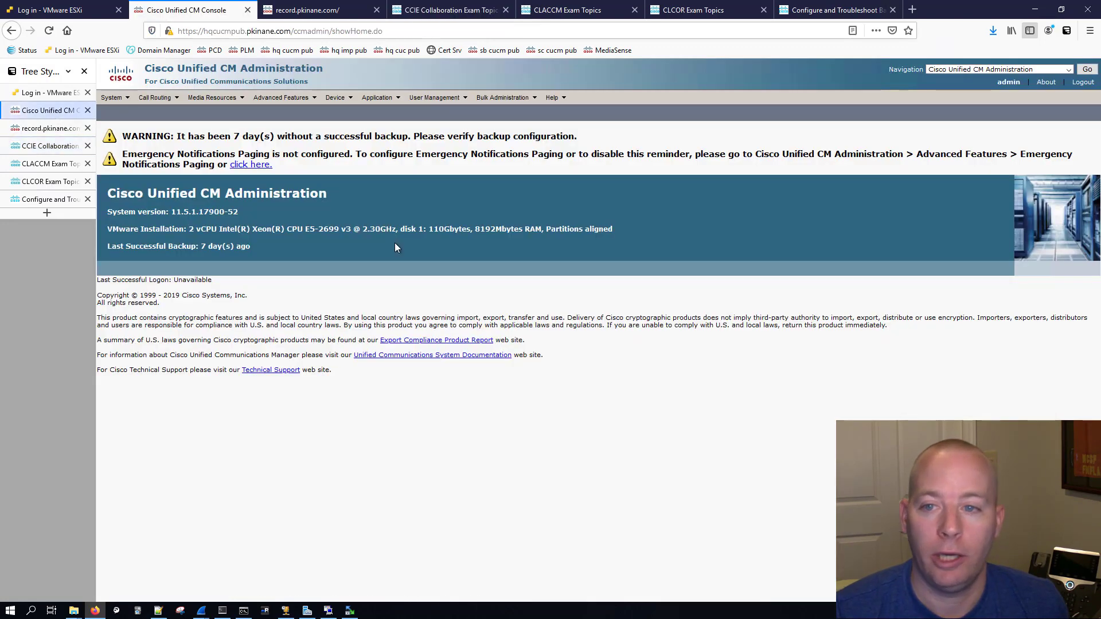
{"action": "left_click", "coordinate": [434, 97]}
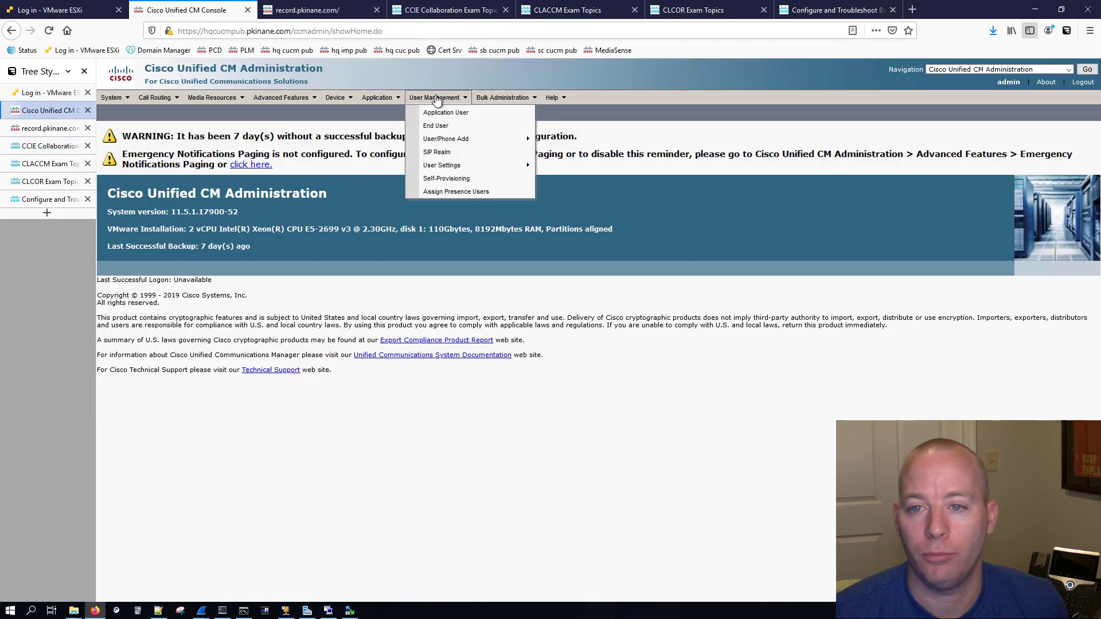
{"action": "left_click", "coordinate": [446, 113]}
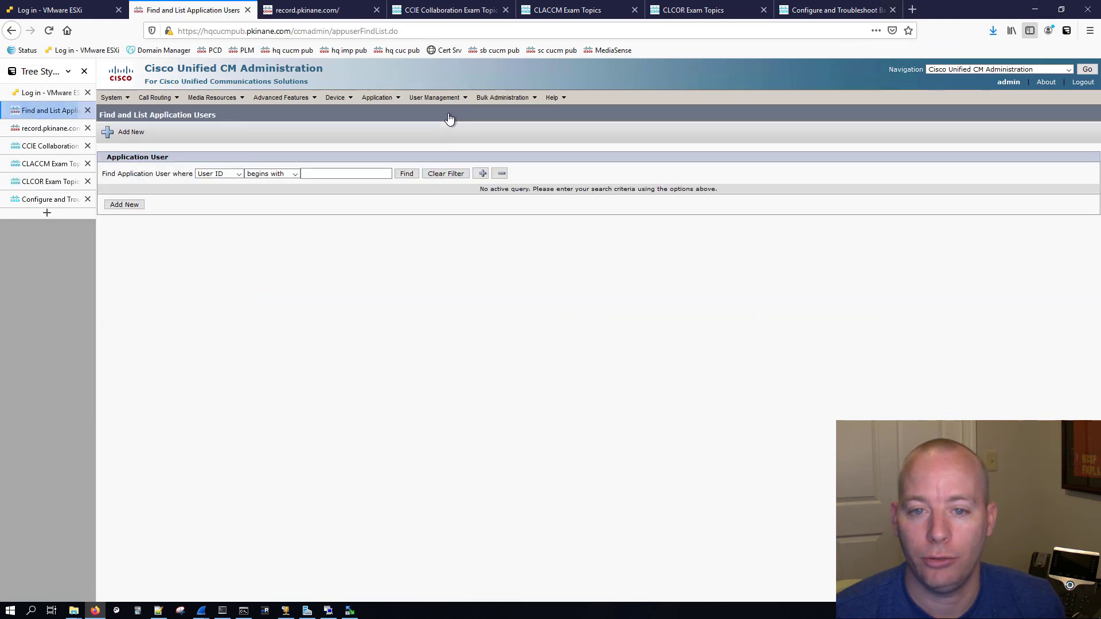
{"action": "left_click", "coordinate": [134, 207]}
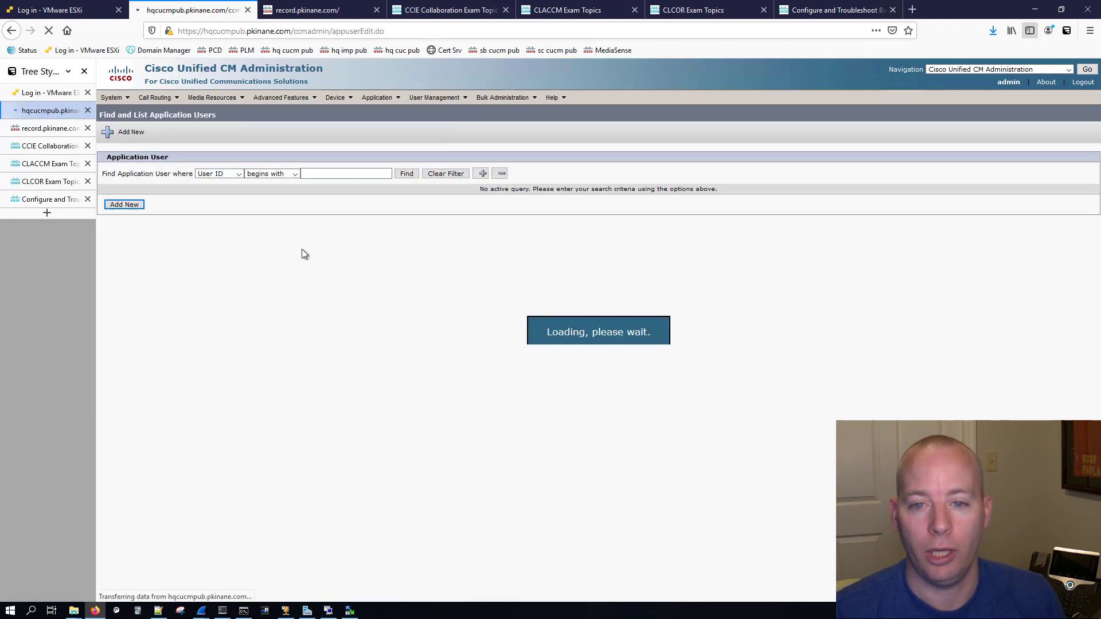
{"action": "left_click", "coordinate": [221, 209]}
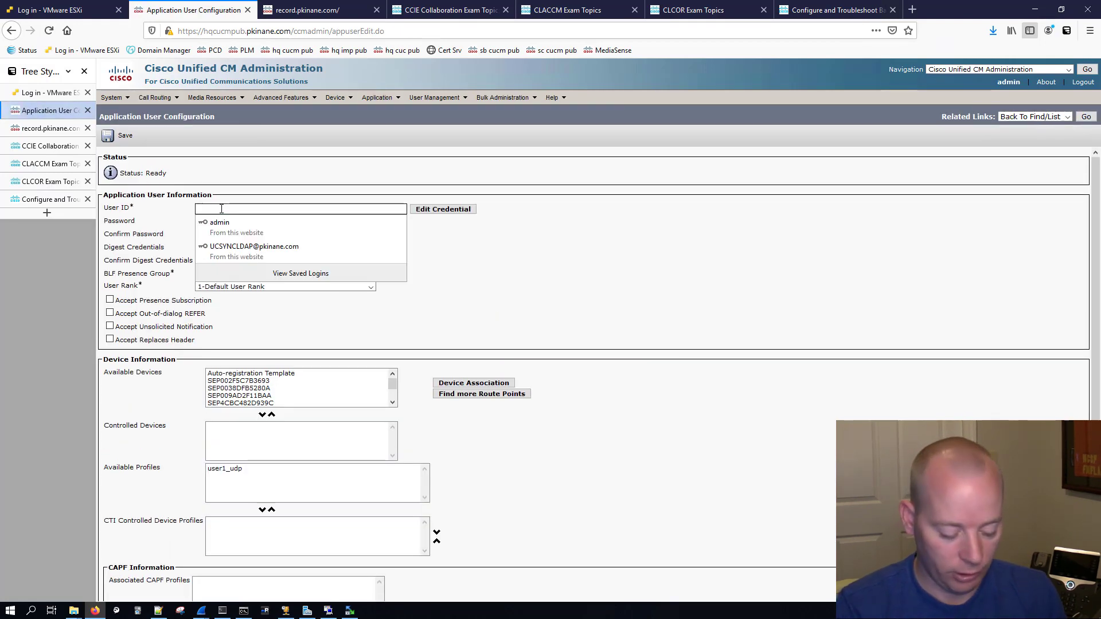
{"action": "type", "text": "mediase"}
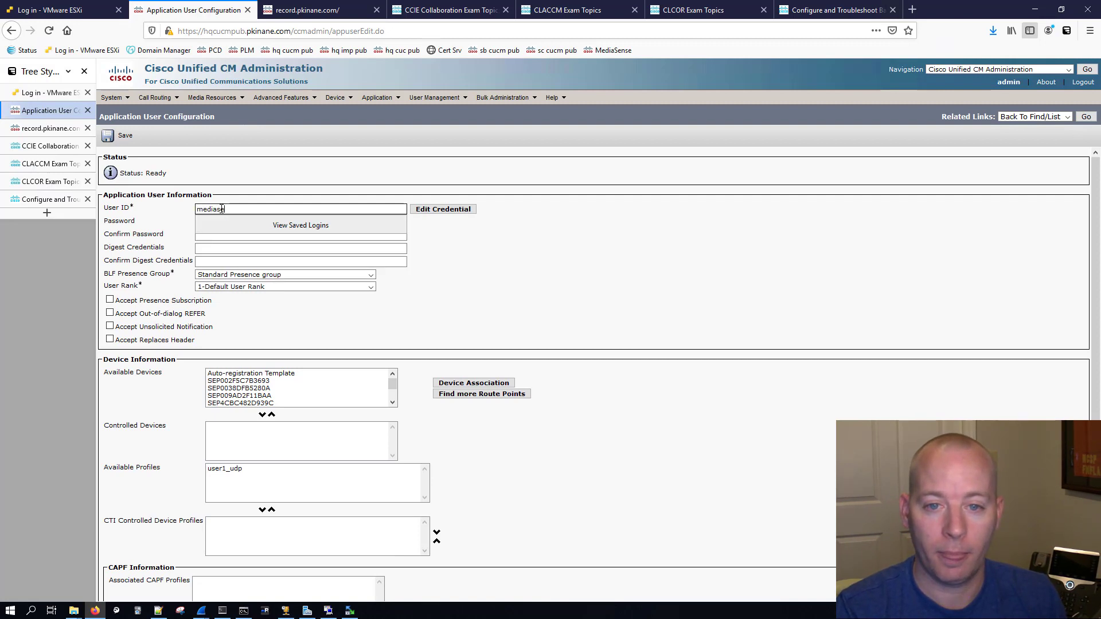
{"action": "type", "text": "nse"}
Enter and confirm the password for the new mediasense application user.
{"action": "left_click", "coordinate": [218, 224]}
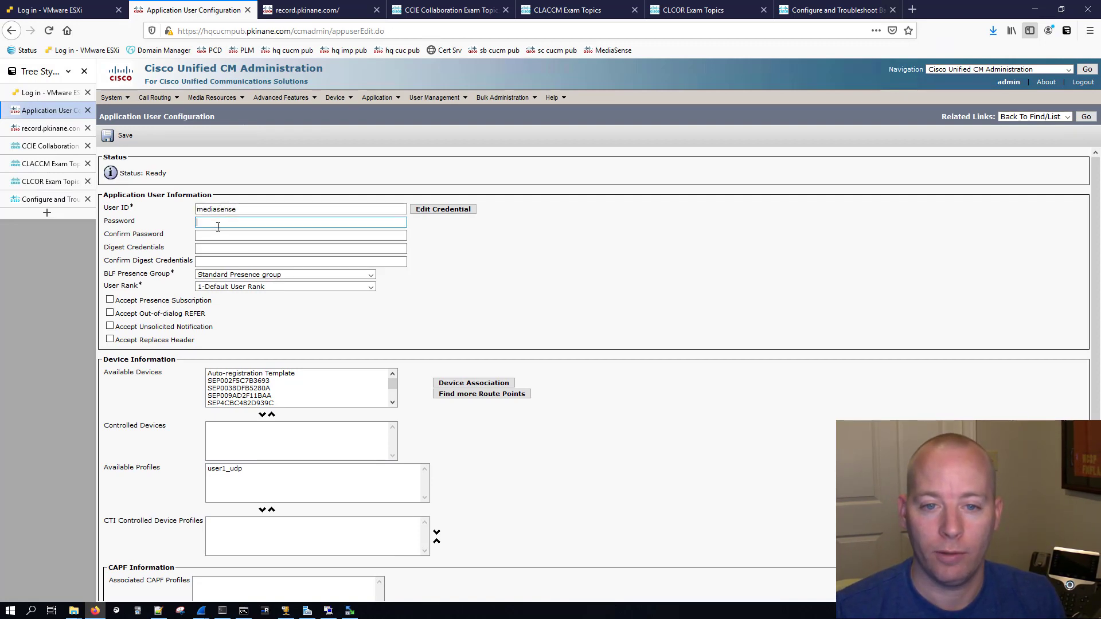
{"action": "type", "text": "••••••"}
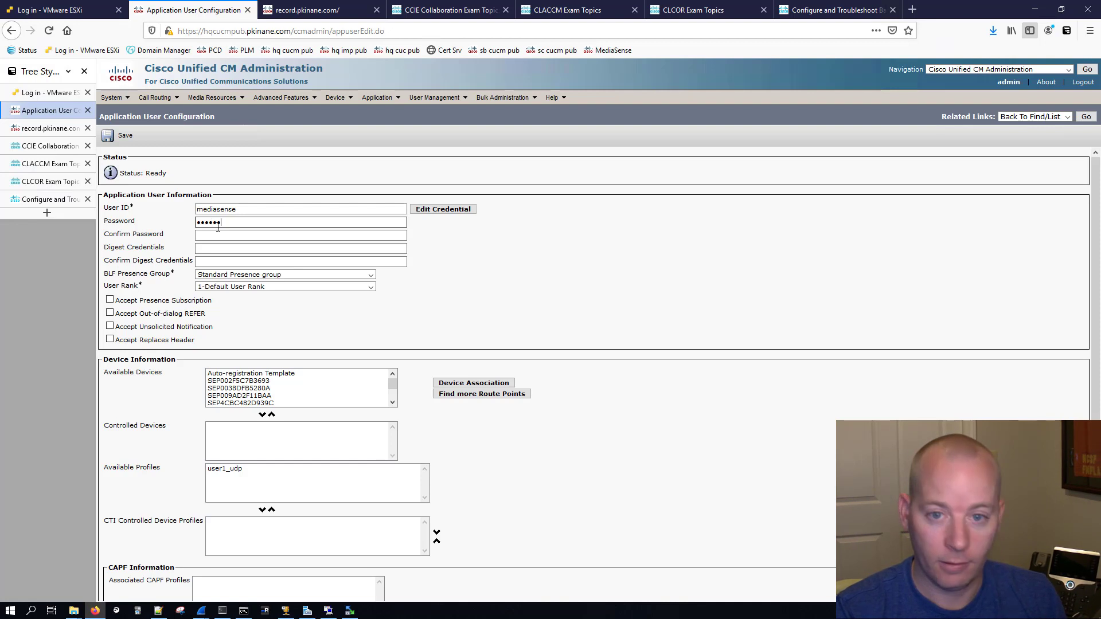
{"action": "key", "text": "BackSpace"}
{"action": "key", "text": "BackSpace"}
{"action": "key", "text": "BackSpace"}
{"action": "key", "text": "BackSpace"}
{"action": "key", "text": "BackSpace"}
{"action": "key", "text": "BackSpace"}
{"action": "type", "text": "••••"}
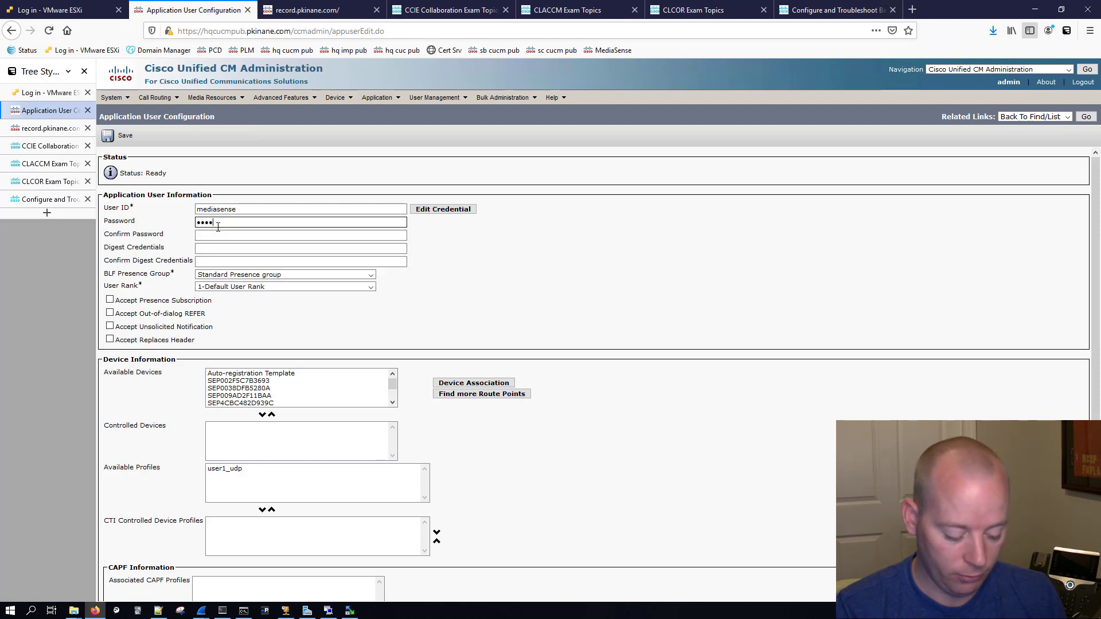
{"action": "type", "text": "••••"}
{"action": "key", "text": "Tab"}
{"action": "type", "text": "••"}
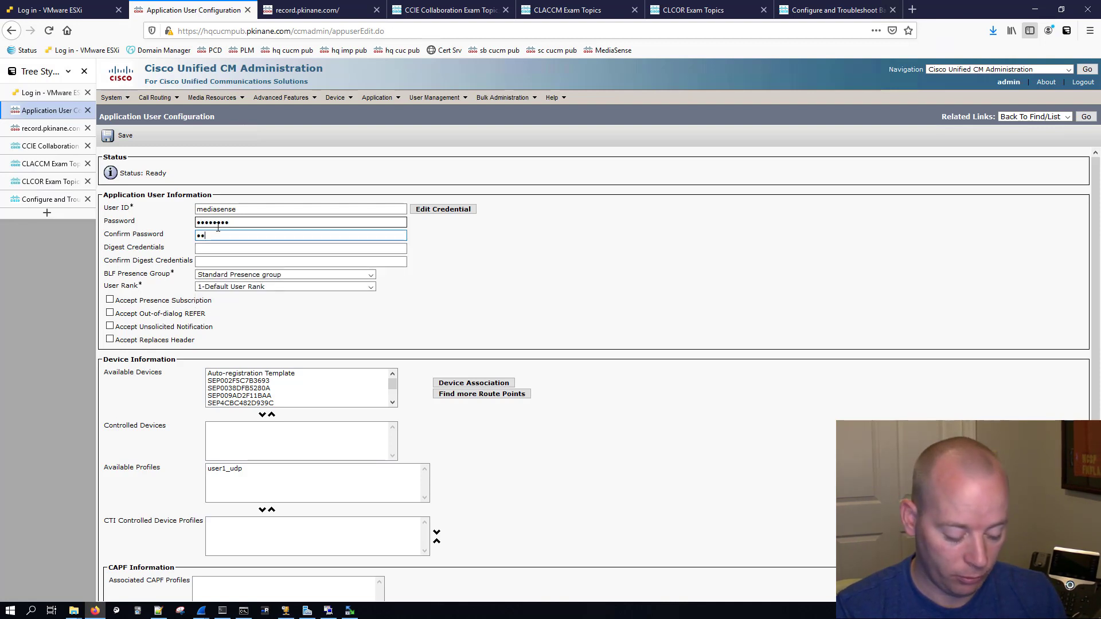
{"action": "type", "text": "••••••"}
{"action": "left_click", "coordinate": [572, 254]}
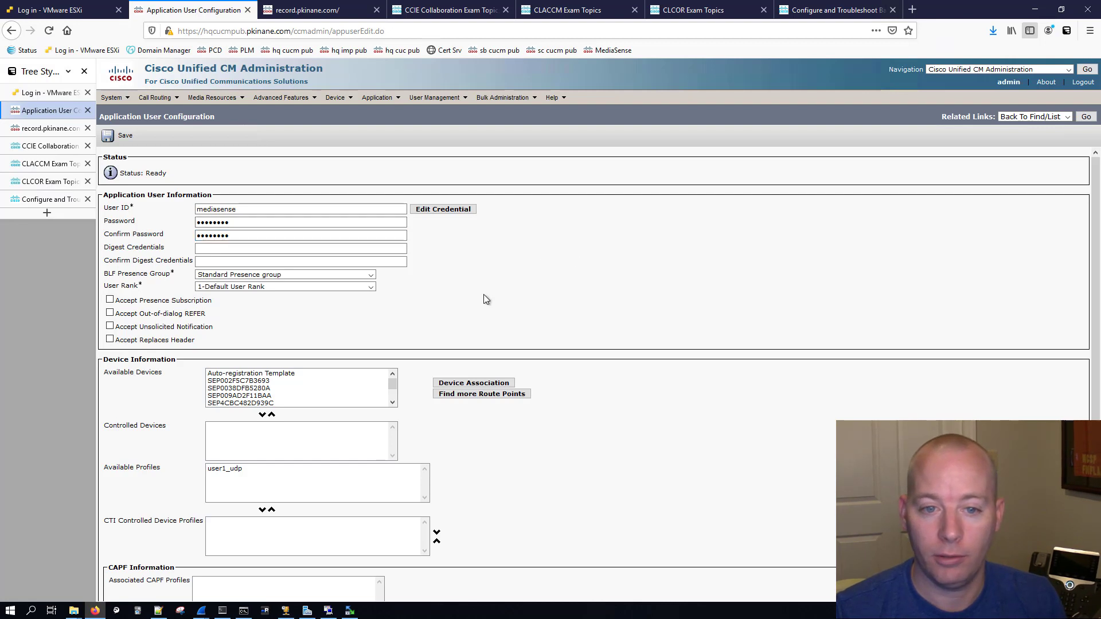
Add the mediasense user to all access control groups except Standard CTI Secure Connection, and save the user.
{"action": "scroll", "coordinate": [499, 292], "scroll_direction": "down", "scroll_amount": 3}
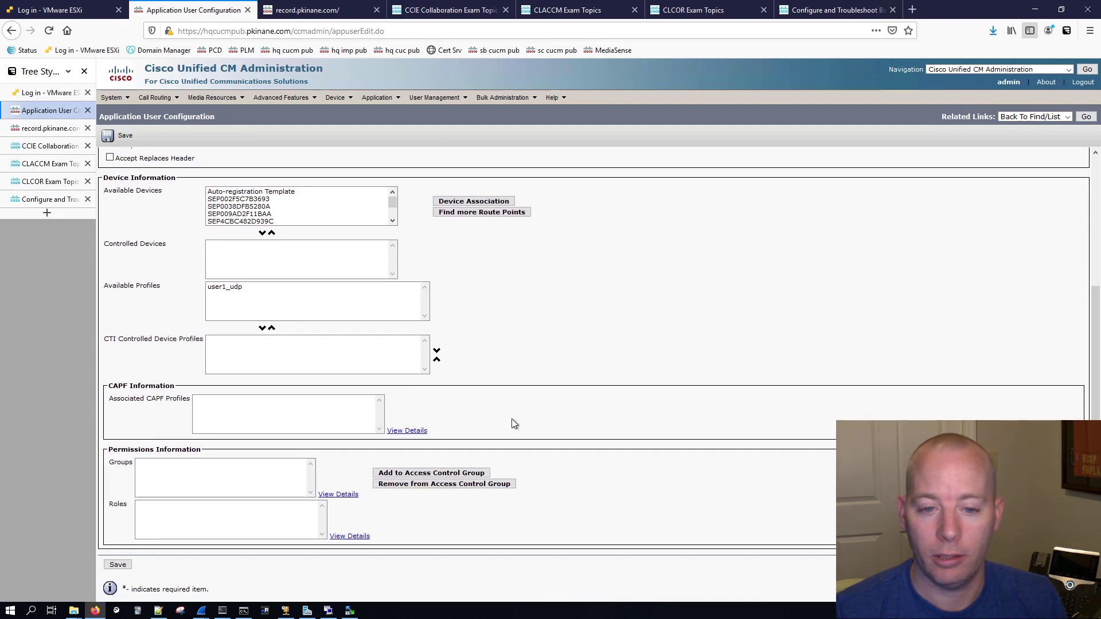
{"action": "left_click", "coordinate": [431, 473]}
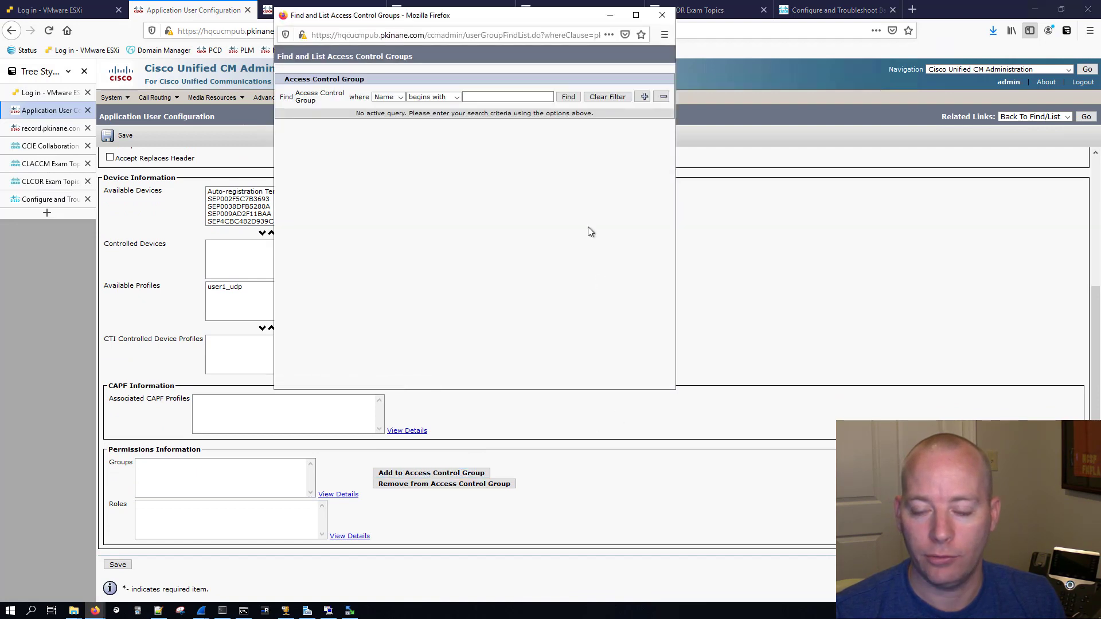
{"action": "left_click", "coordinate": [569, 97]}
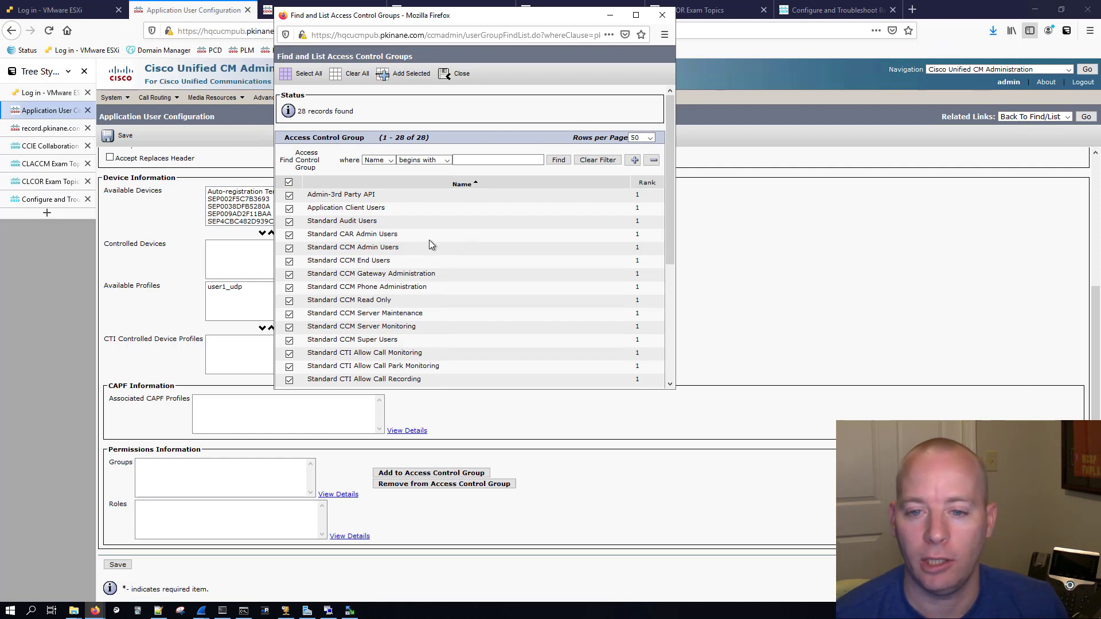
{"action": "scroll", "coordinate": [429, 239], "scroll_direction": "down", "scroll_amount": 5}
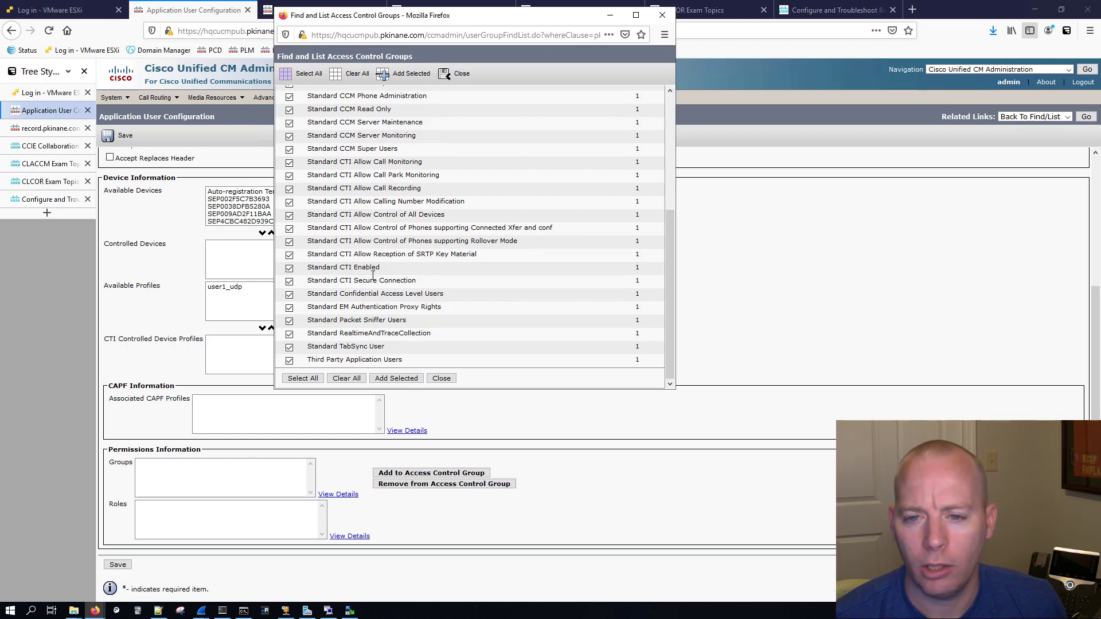
{"action": "left_click", "coordinate": [290, 281]}
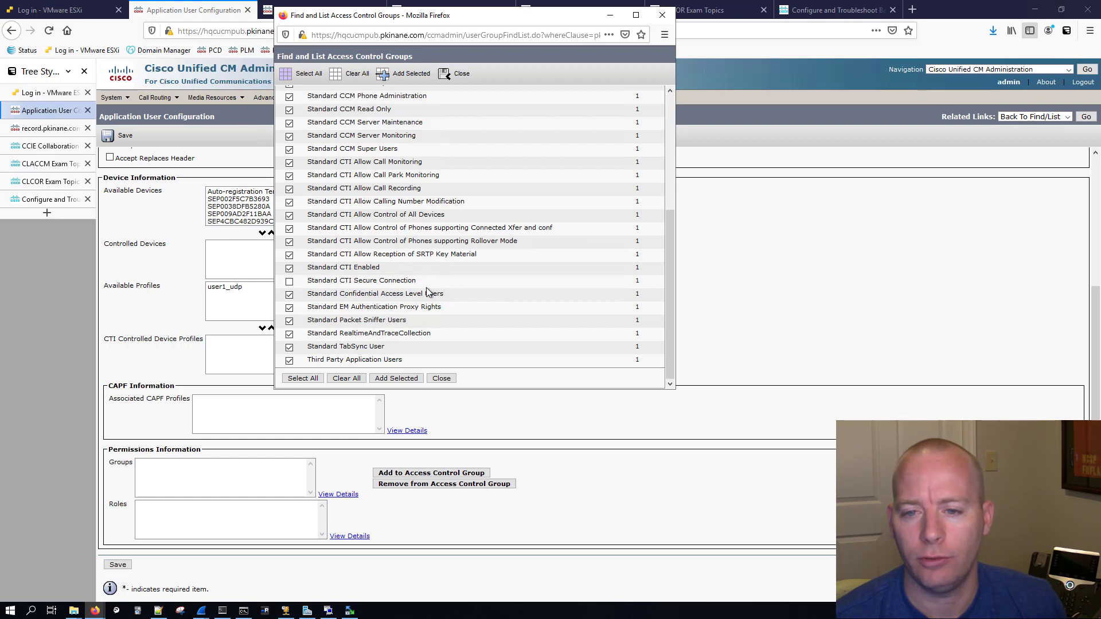
{"action": "left_click", "coordinate": [405, 378]}
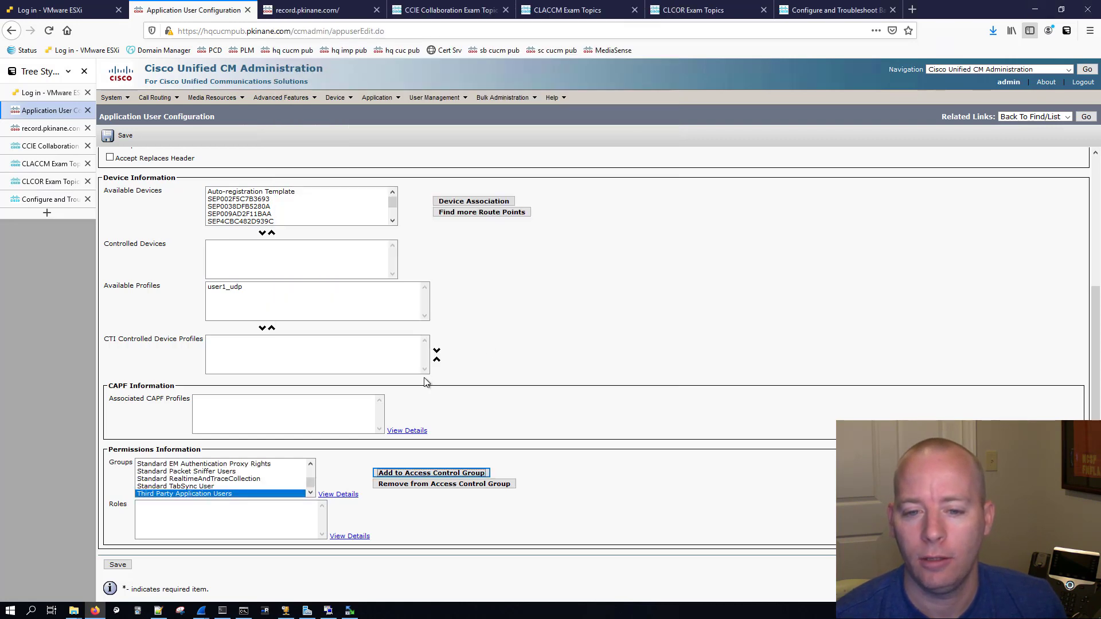
{"action": "left_click", "coordinate": [118, 136]}
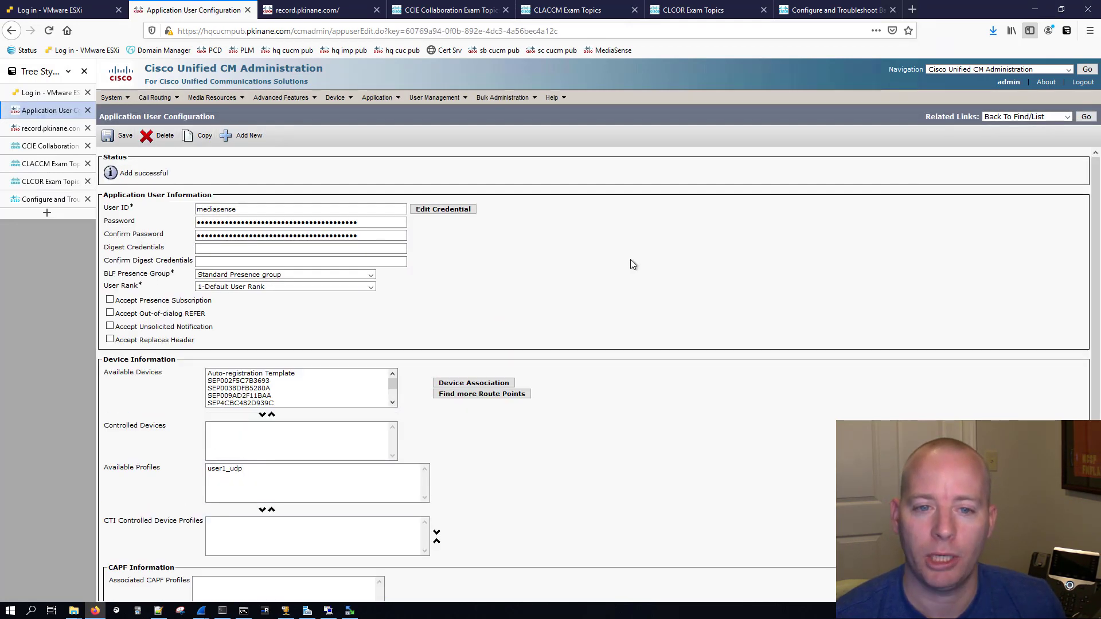
Sign in to Cisco MediaSense Administration on the record.pkinane.com server with the saved admin login.
{"action": "left_click", "coordinate": [63, 128]}
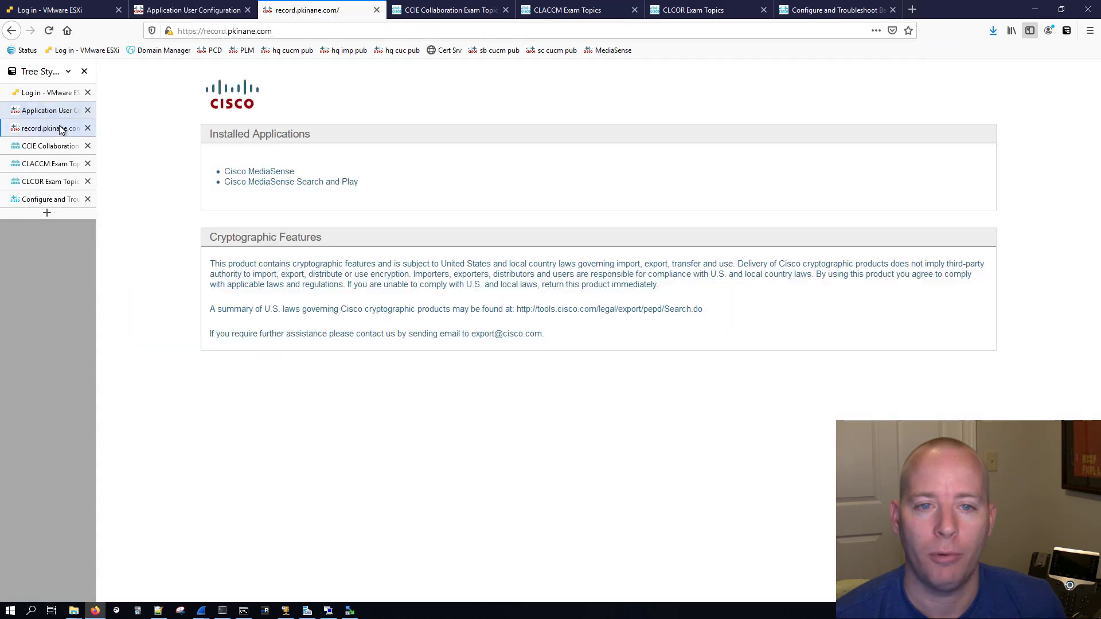
{"action": "left_click", "coordinate": [267, 172]}
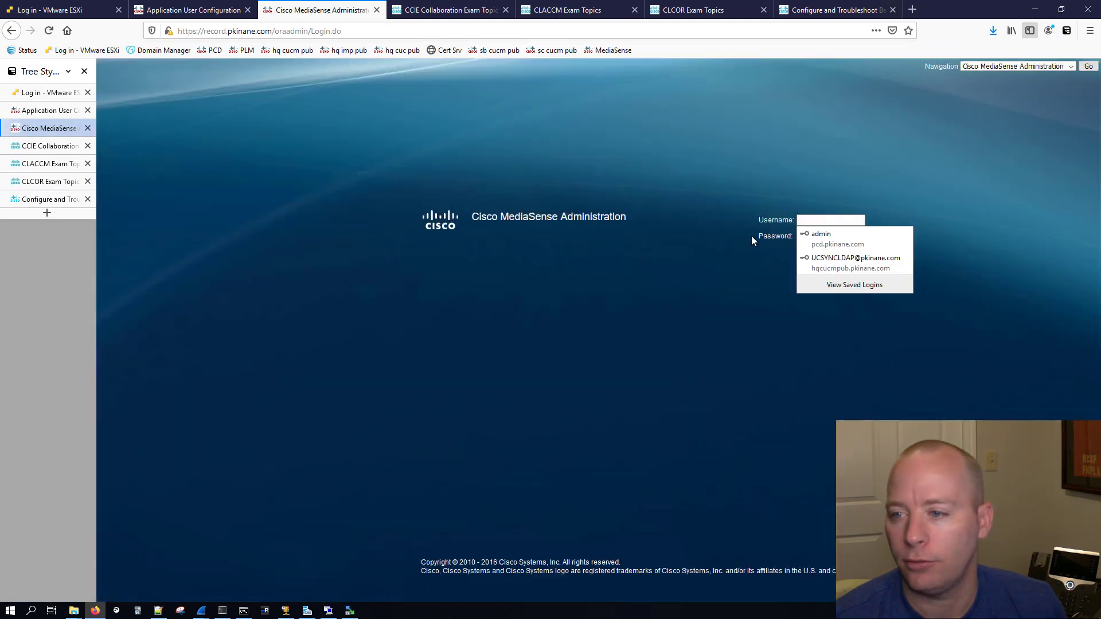
{"action": "left_click", "coordinate": [862, 236]}
{"action": "key", "text": "Return"}
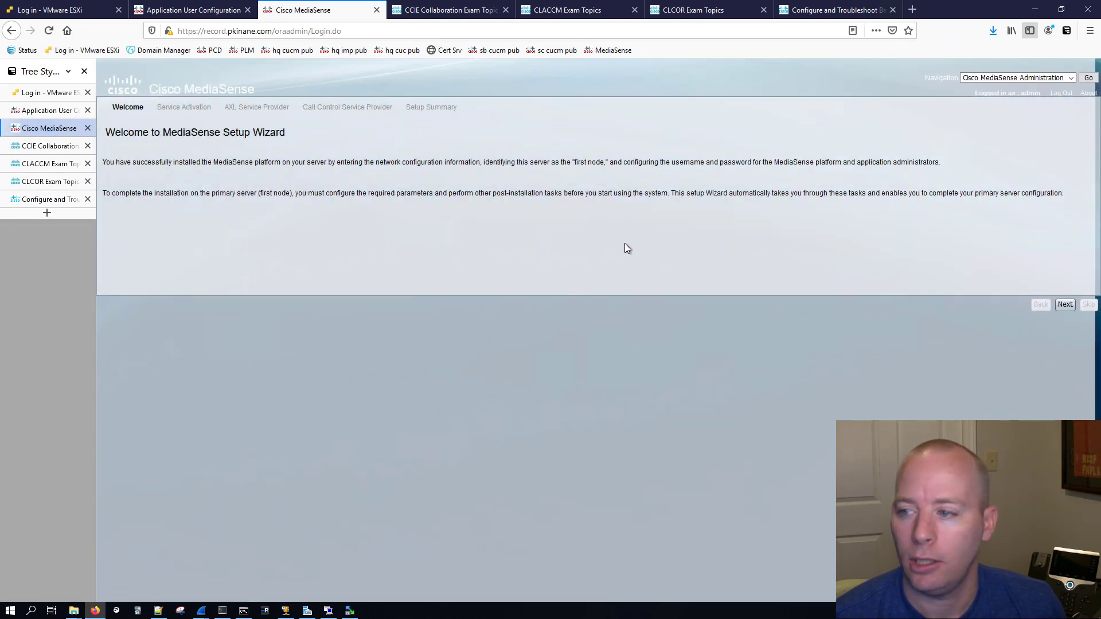
Advance the MediaSense setup wizard through service activation to the AXL service provider configuration once all services are enabled.
{"action": "left_click", "coordinate": [1063, 305]}
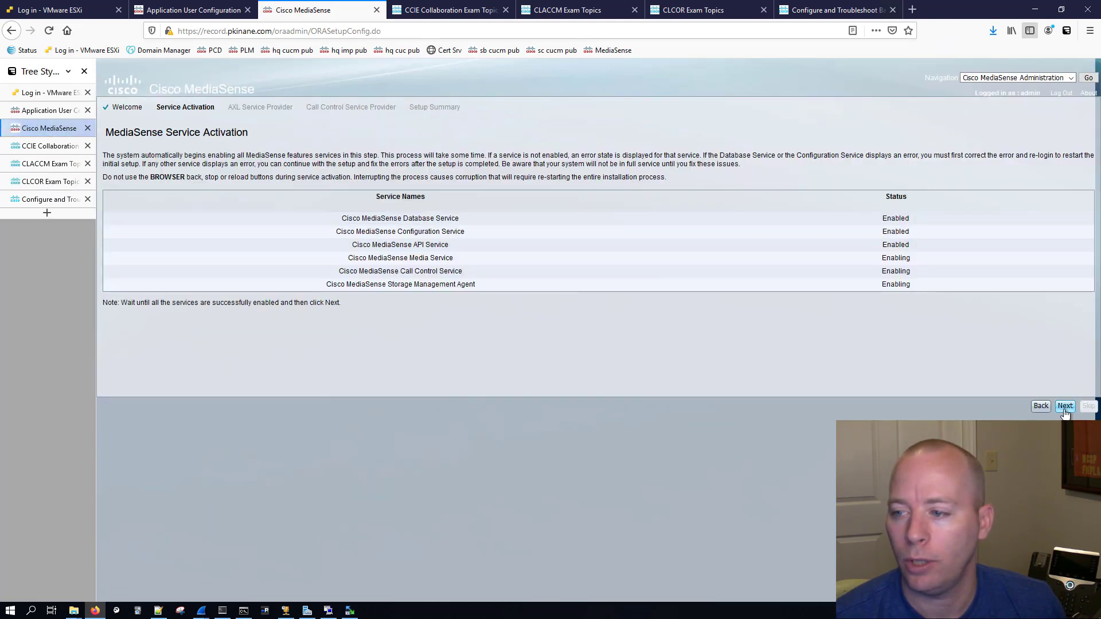
{"action": "left_click", "coordinate": [1065, 406]}
{"action": "left_click", "coordinate": [734, 279]}
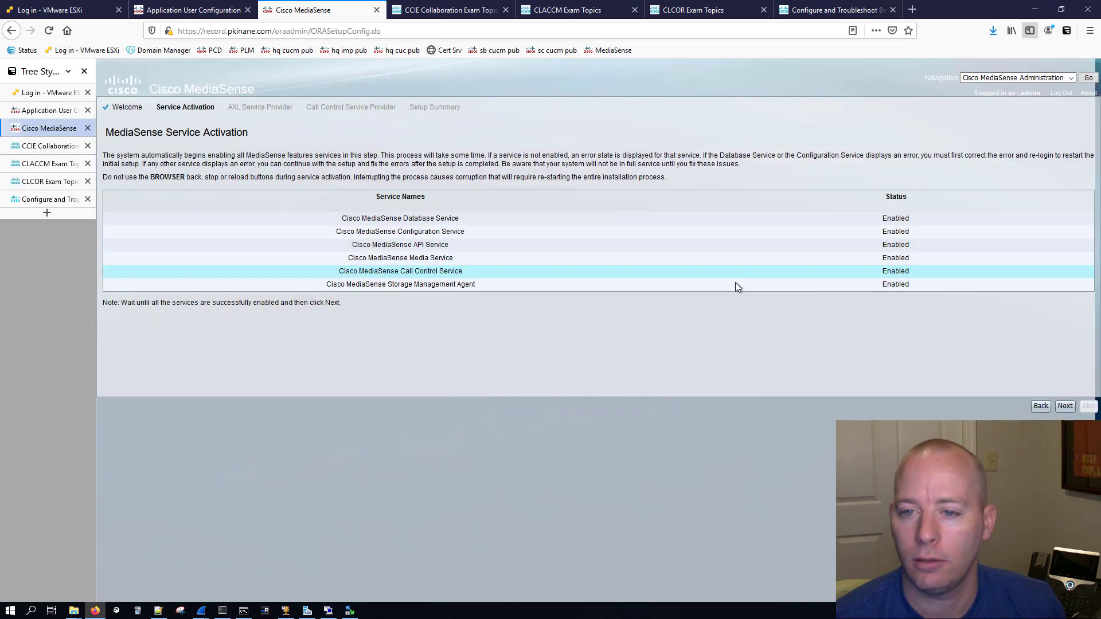
{"action": "left_click", "coordinate": [1064, 406]}
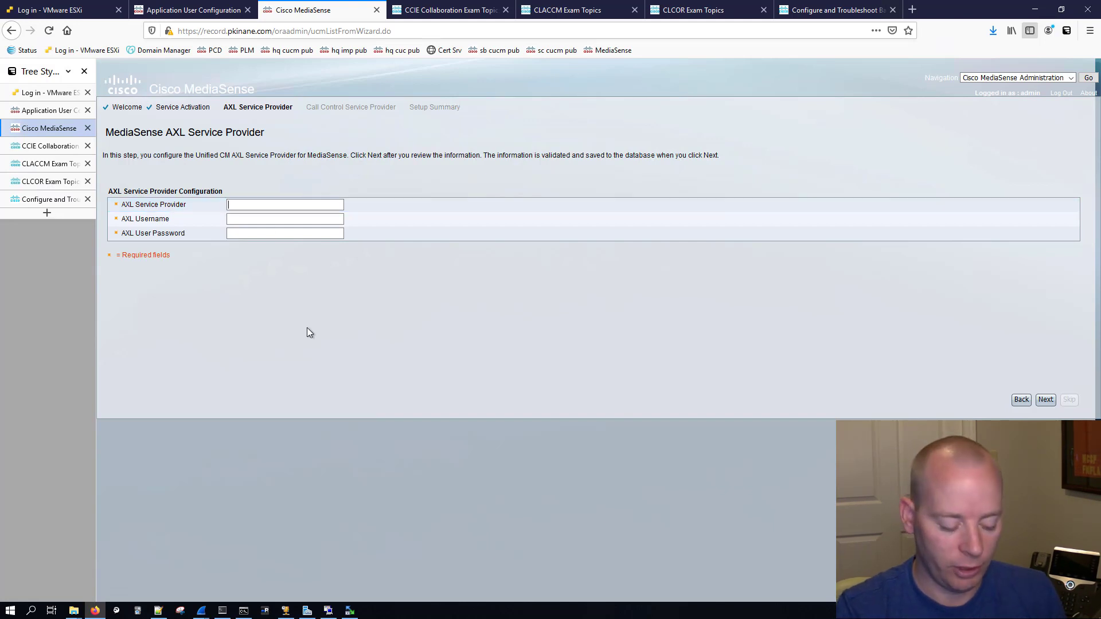
Set the AXL service provider to hqcucmpub.pkinane.com.
{"action": "type", "text": "hqcucm"}
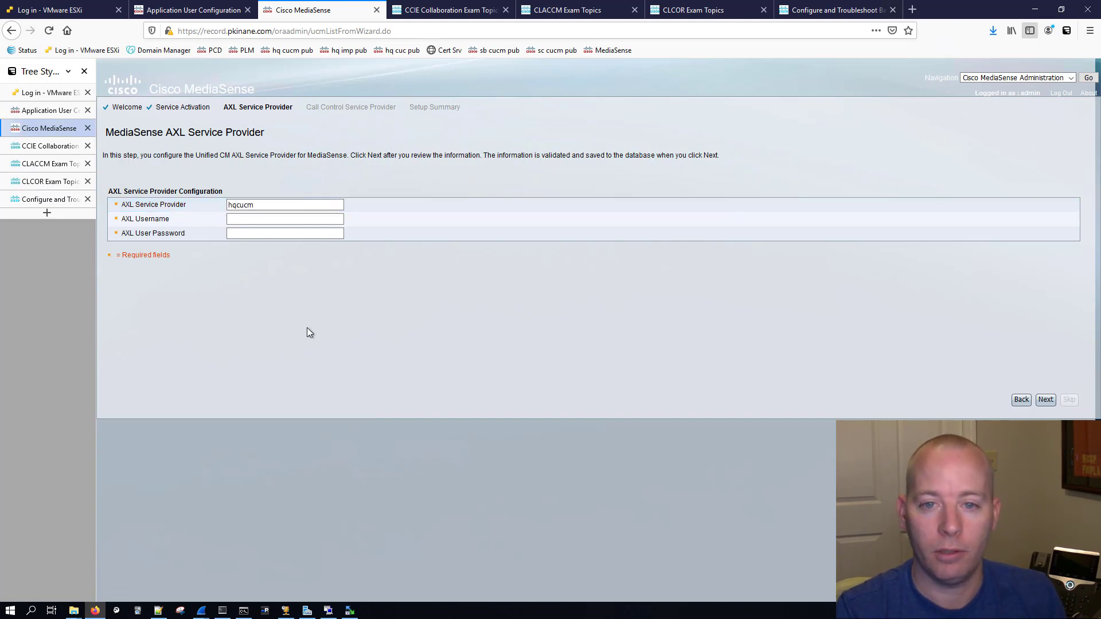
{"action": "type", "text": "pub.pkinae.caom"}
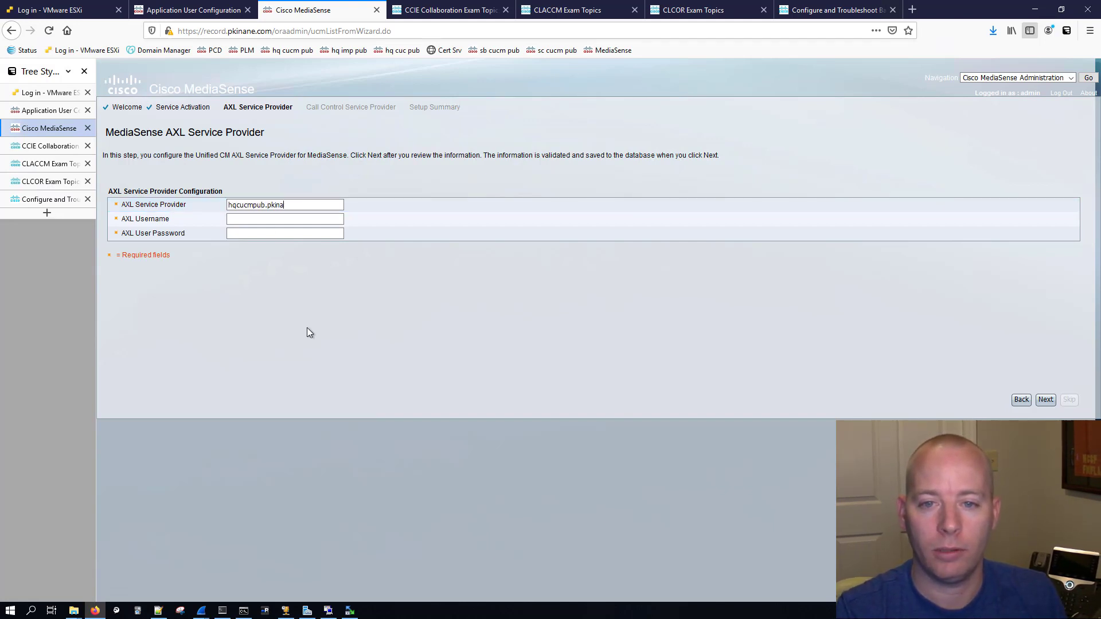
{"action": "key", "text": "BackSpace"}
{"action": "key", "text": "BackSpace"}
{"action": "key", "text": "BackSpace"}
{"action": "key", "text": "BackSpace"}
{"action": "key", "text": "BackSpace"}
{"action": "key", "text": "BackSpace"}
{"action": "key", "text": "BackSpace"}
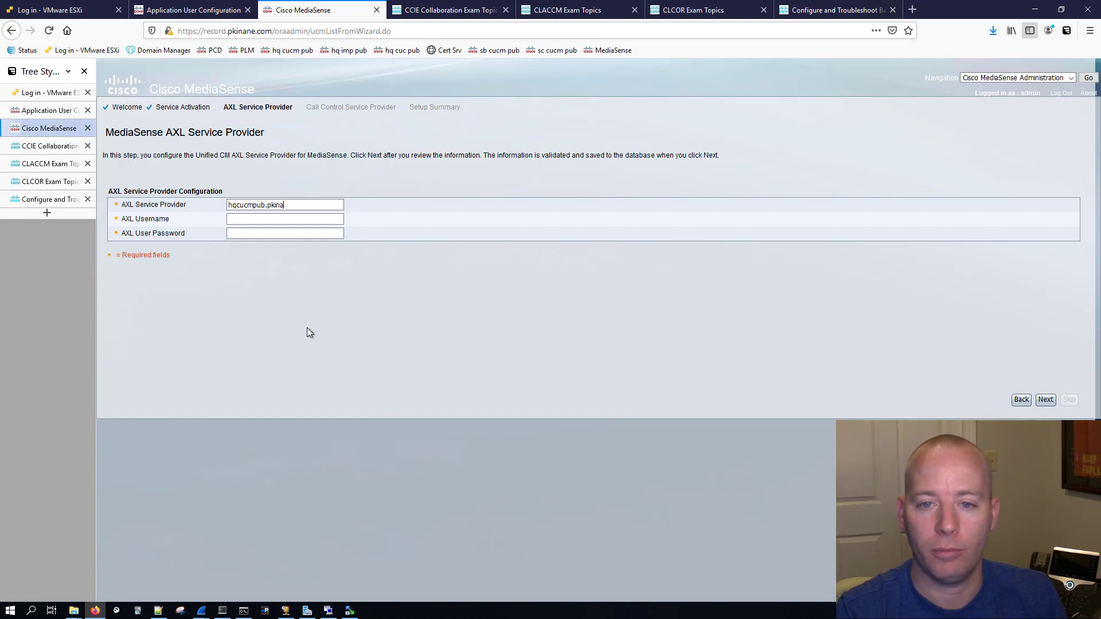
{"action": "type", "text": "ane.com"}
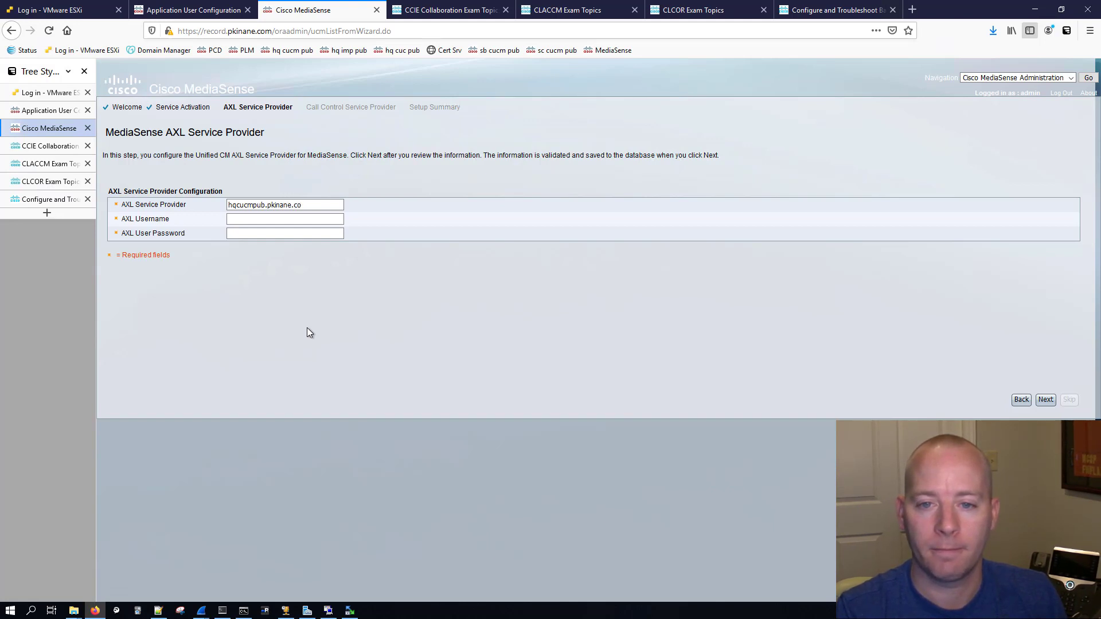
Set the AXL username to medasense and enter the AXL user password.
{"action": "key", "text": "Tab"}
{"action": "type", "text": "med"}
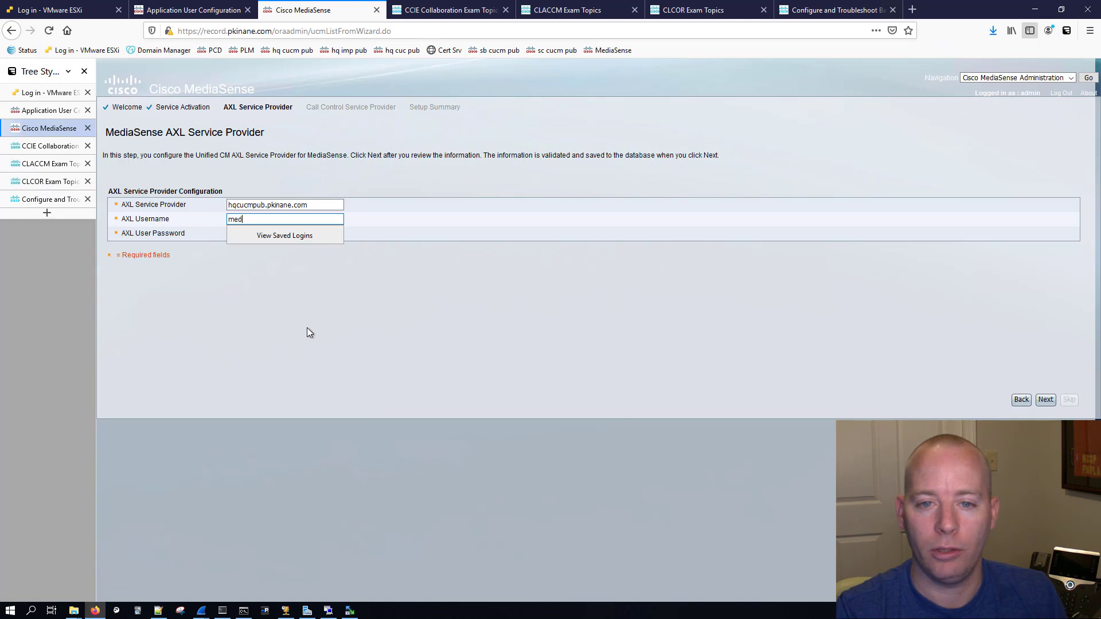
{"action": "type", "text": "iasense"}
{"action": "key", "text": "Tab"}
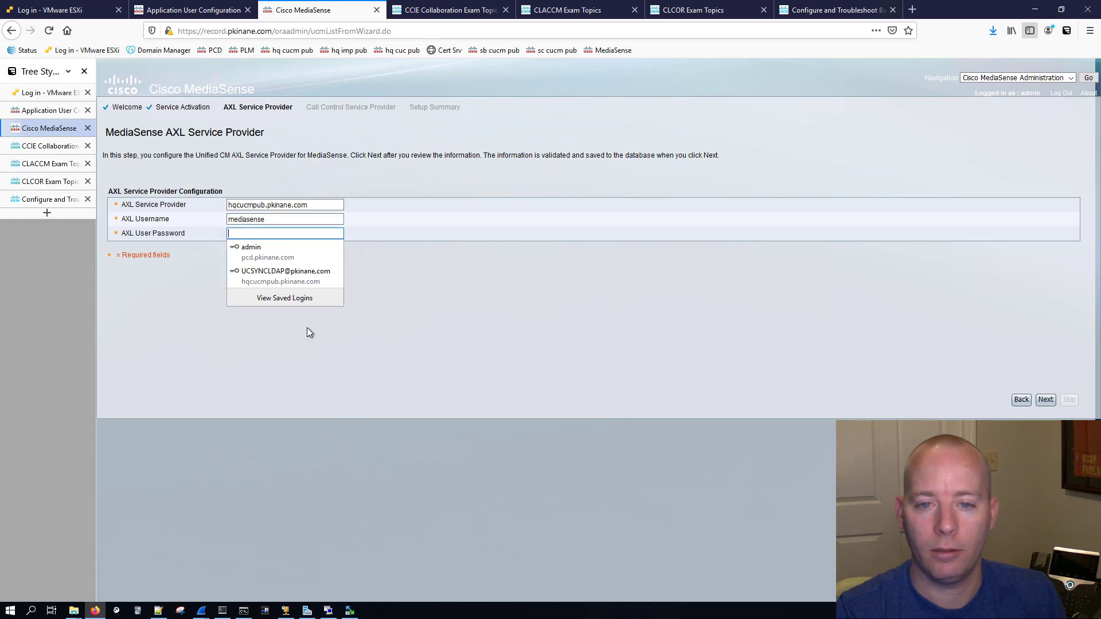
{"action": "type", "text": "ci••••••"}
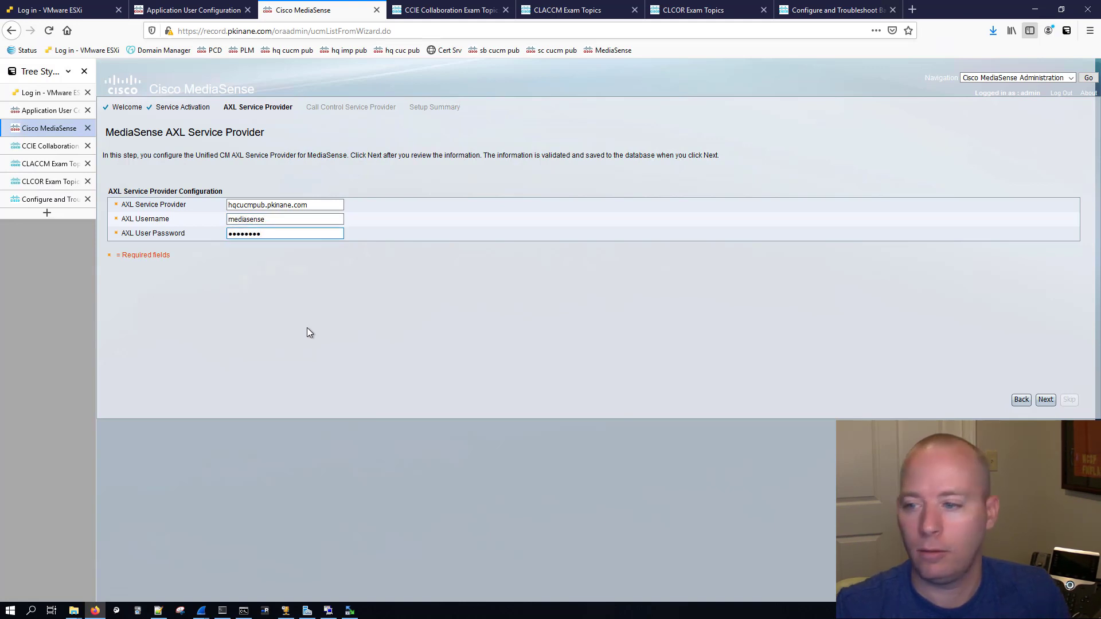
Submit the AXL service provider configuration and decline saving the login in the browser.
{"action": "left_click", "coordinate": [1044, 402]}
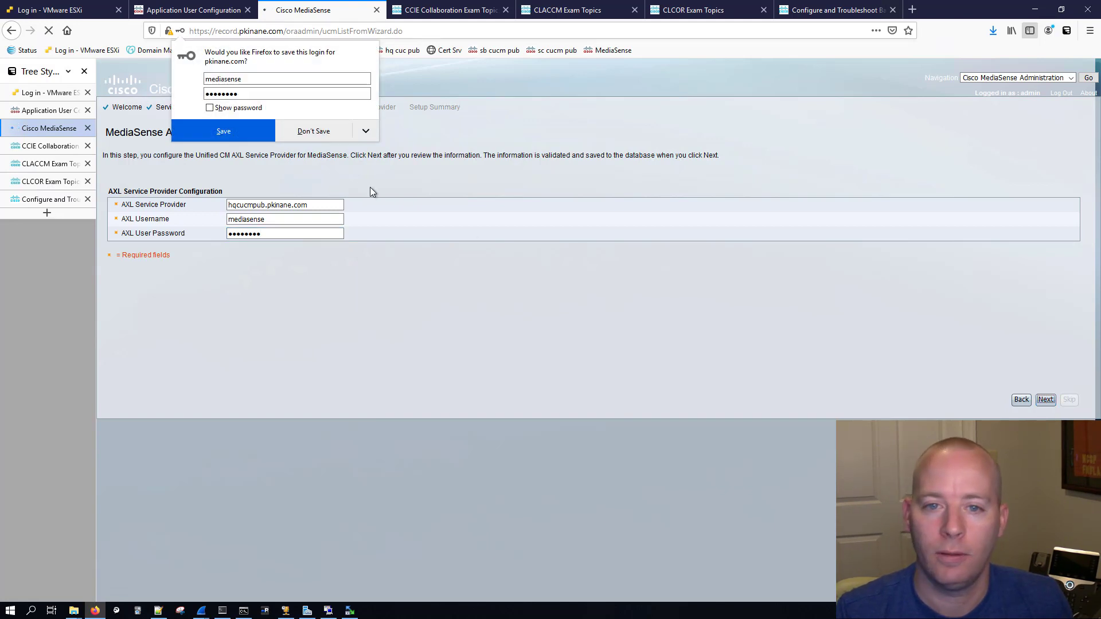
{"action": "left_click", "coordinate": [361, 140]}
{"action": "left_click", "coordinate": [347, 150]}
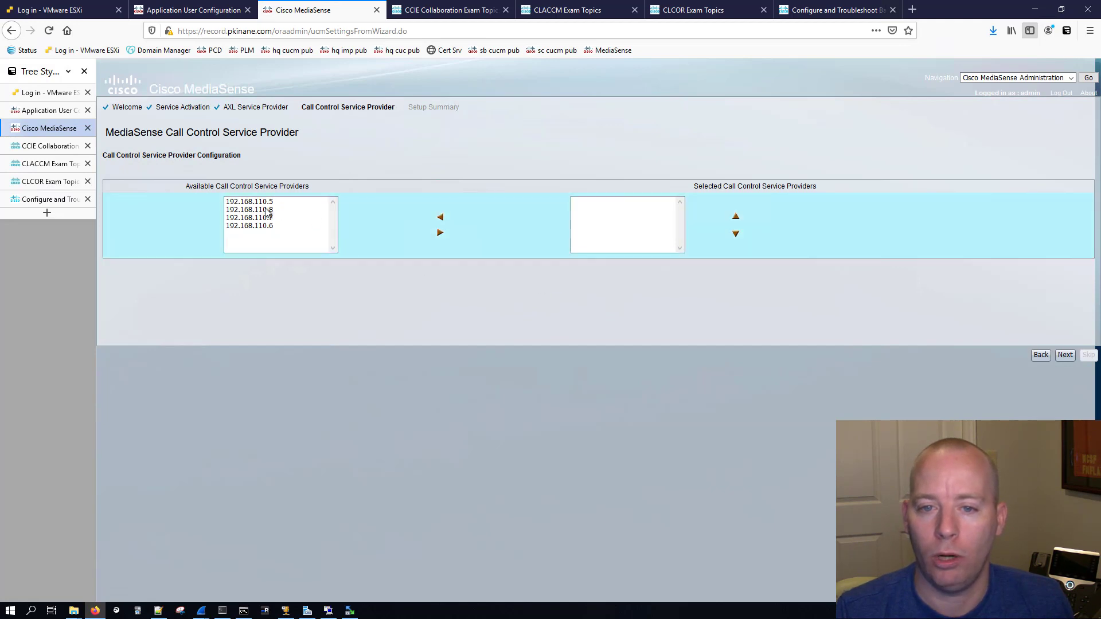
Select 192.168.110.6 and 192.168.110.7 as call control service providers, in that order, and finish the setup wizard.
{"action": "left_click", "coordinate": [268, 227]}
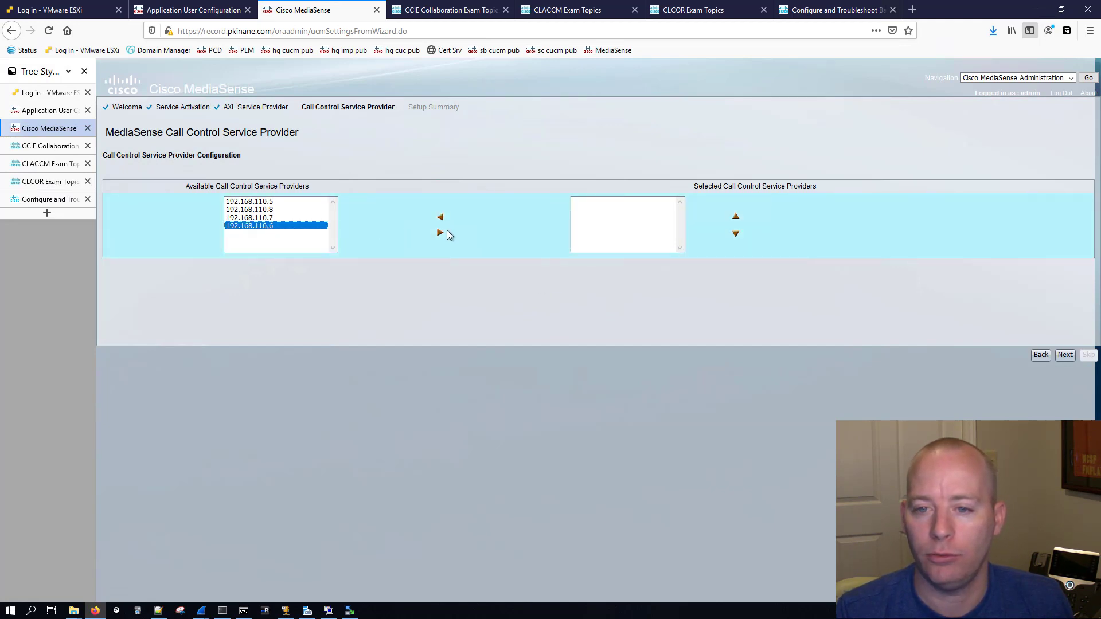
{"action": "left_click", "coordinate": [440, 232]}
{"action": "left_click", "coordinate": [269, 220]}
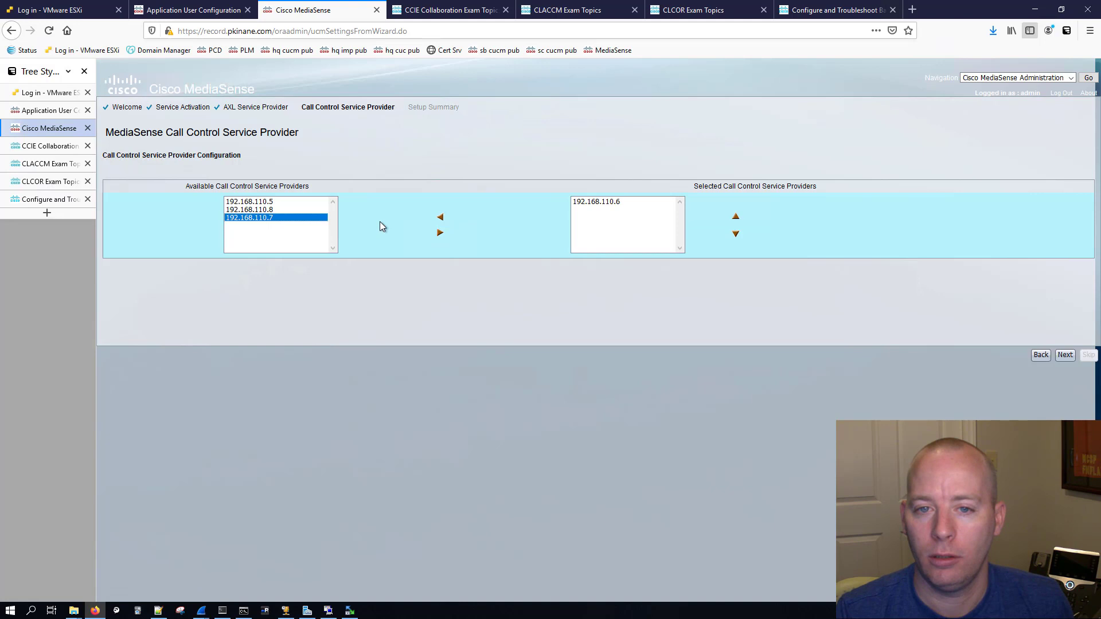
{"action": "left_click", "coordinate": [440, 233]}
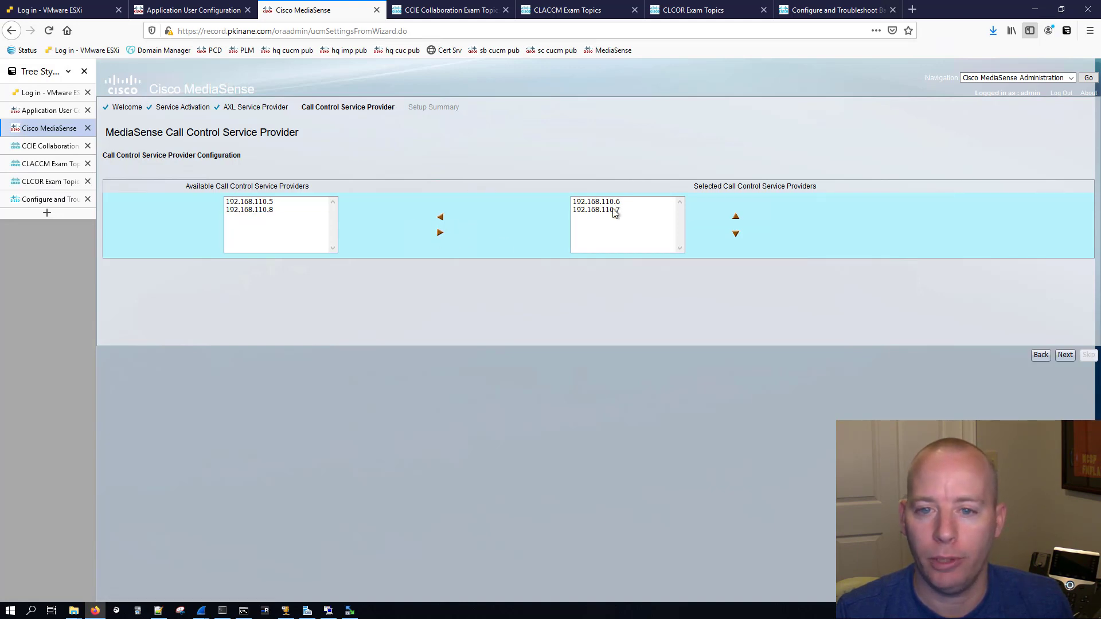
{"action": "left_click", "coordinate": [1065, 355]}
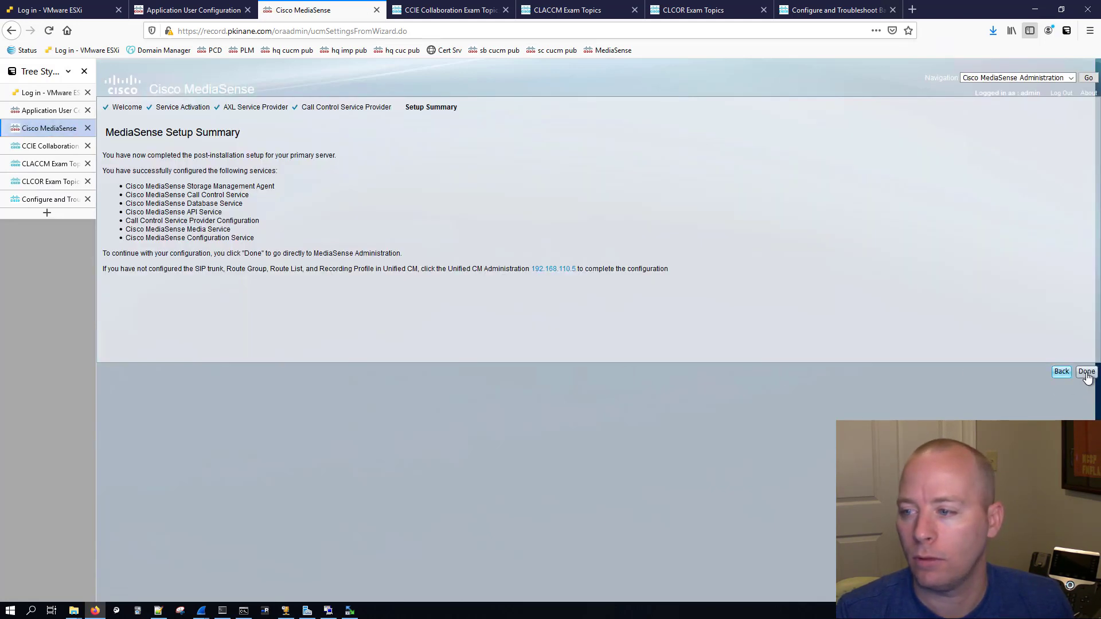
{"action": "left_click", "coordinate": [1086, 372]}
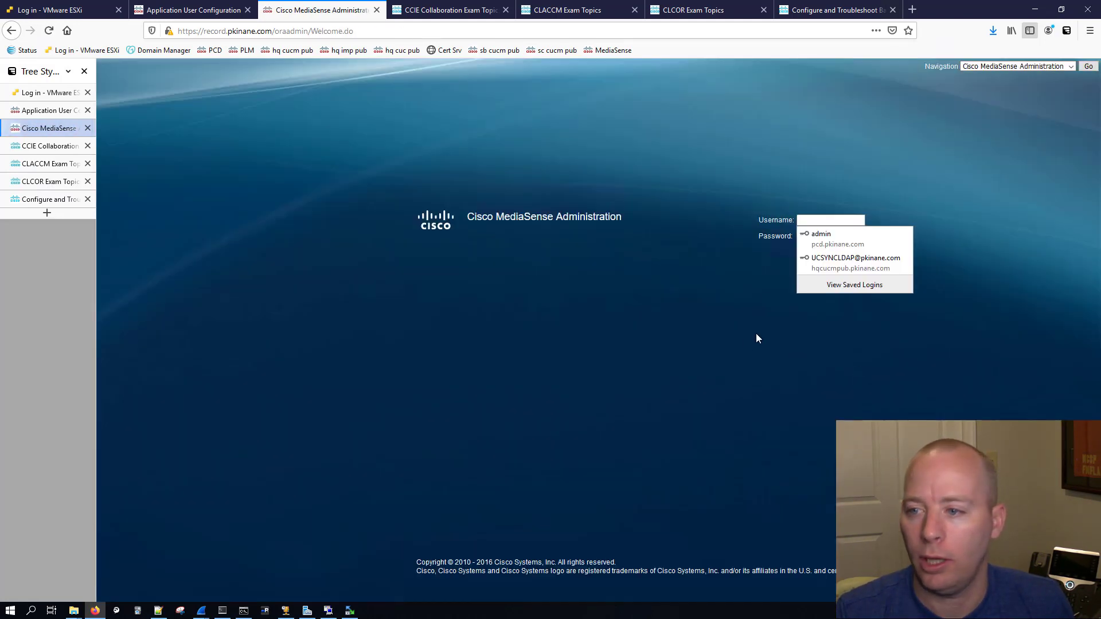
Sign back in to Cisco MediaSense Administration with the saved admin login.
{"action": "left_click", "coordinate": [708, 294]}
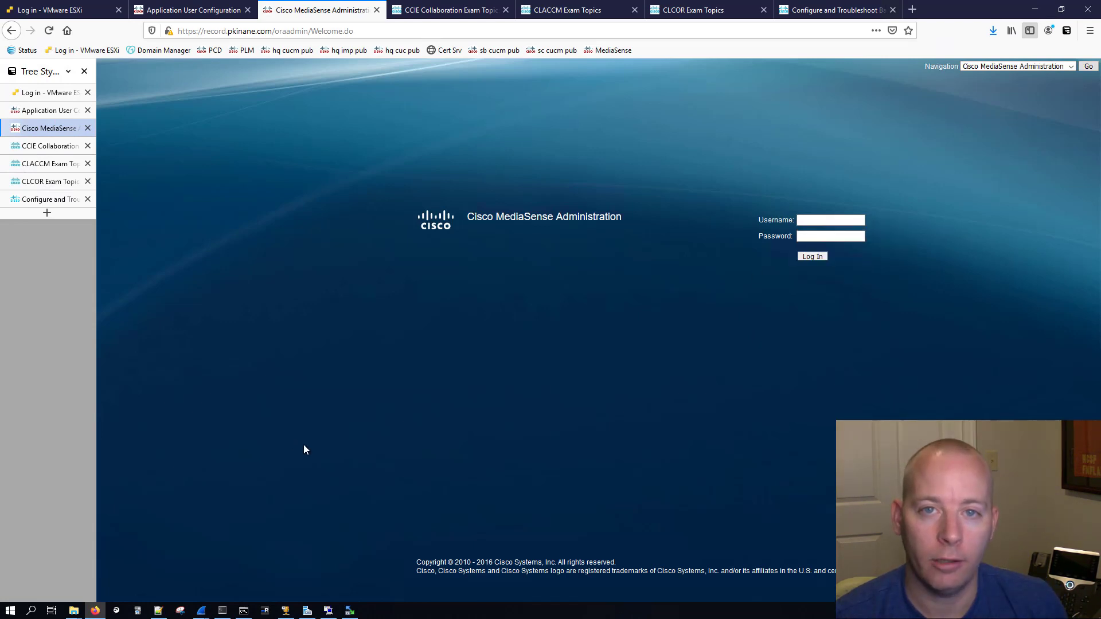
{"action": "left_click", "coordinate": [817, 222]}
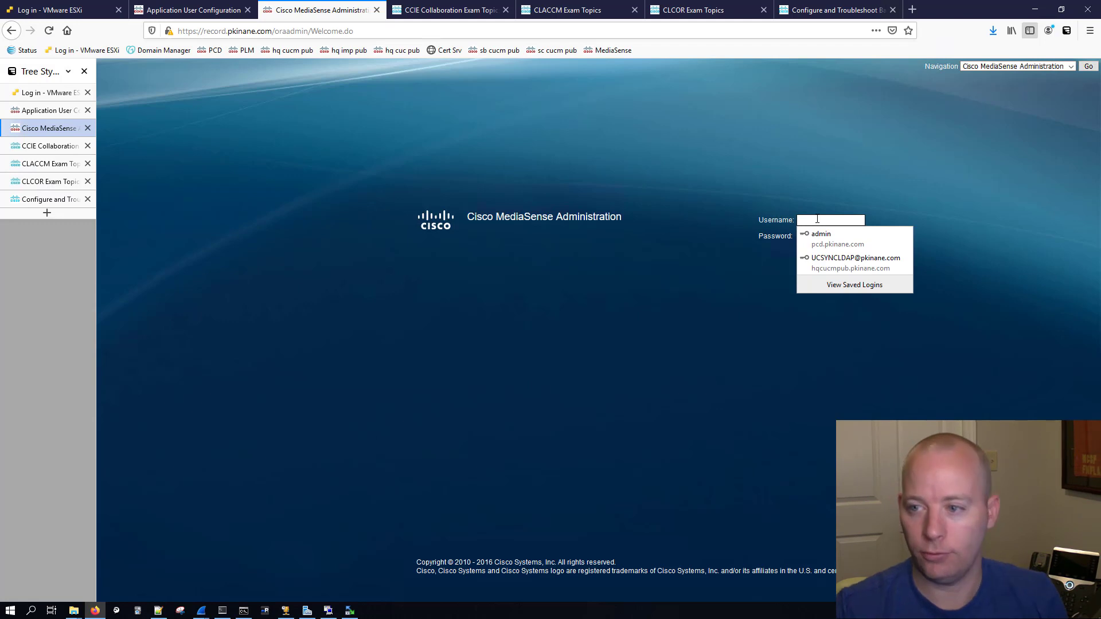
{"action": "left_click", "coordinate": [823, 235]}
{"action": "left_click", "coordinate": [824, 258]}
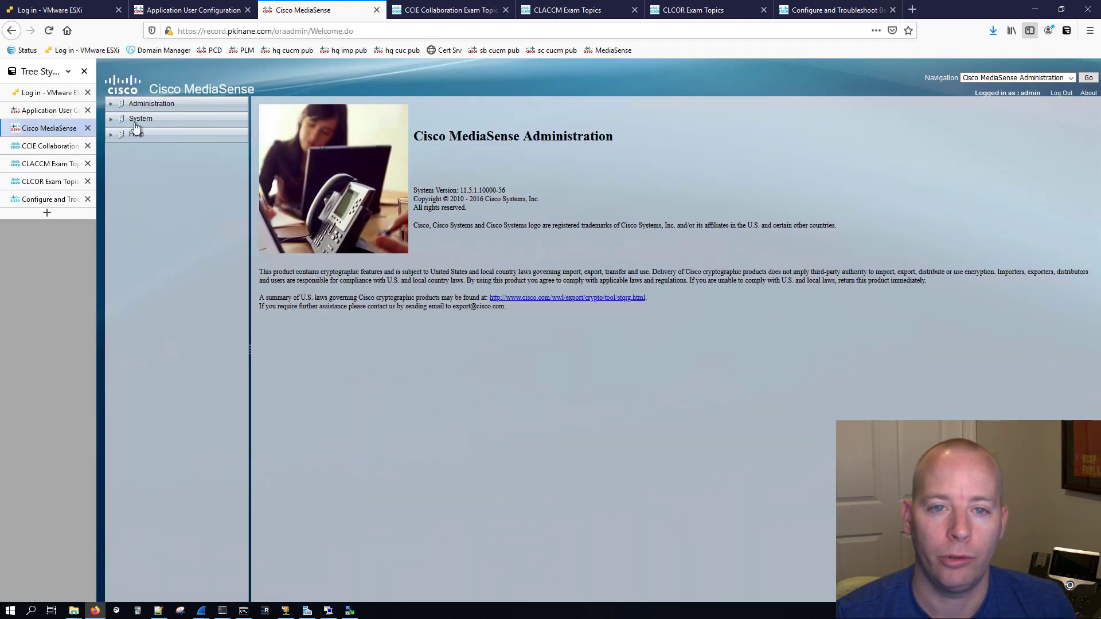
Add the Unified CM user user1 as a MediaSense API user and save the user configuration.
{"action": "left_click", "coordinate": [112, 107]}
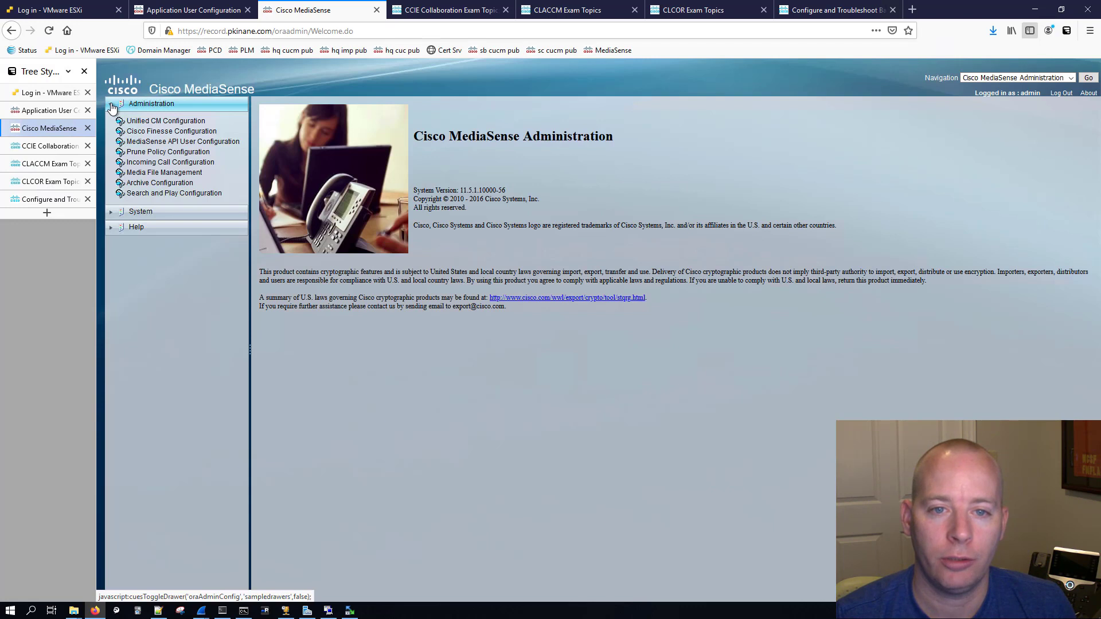
{"action": "left_click", "coordinate": [179, 142]}
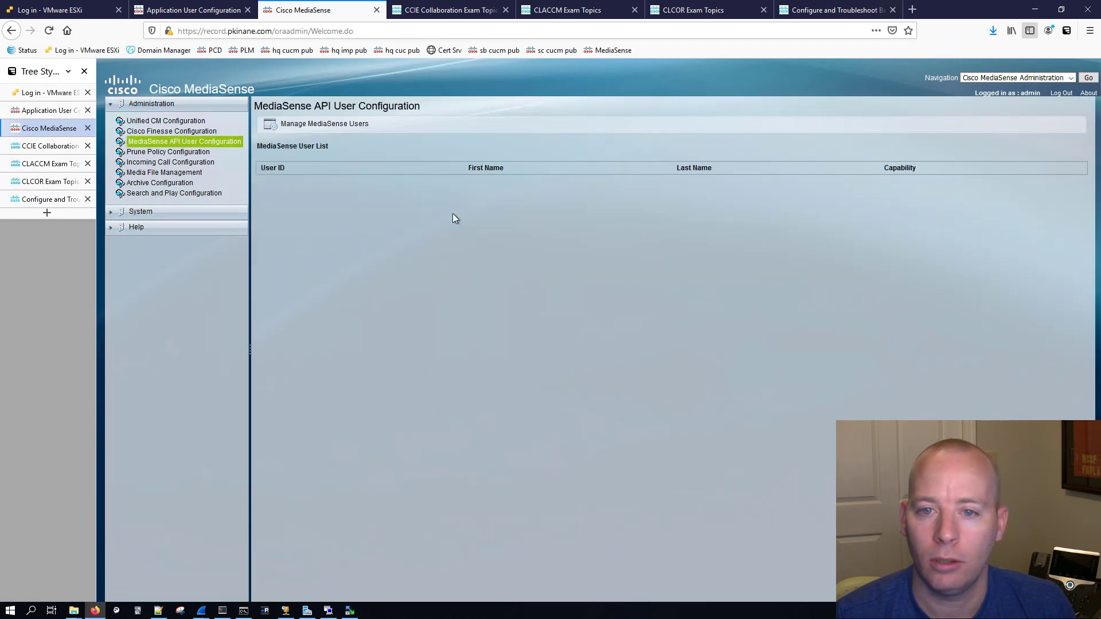
{"action": "left_click", "coordinate": [341, 123]}
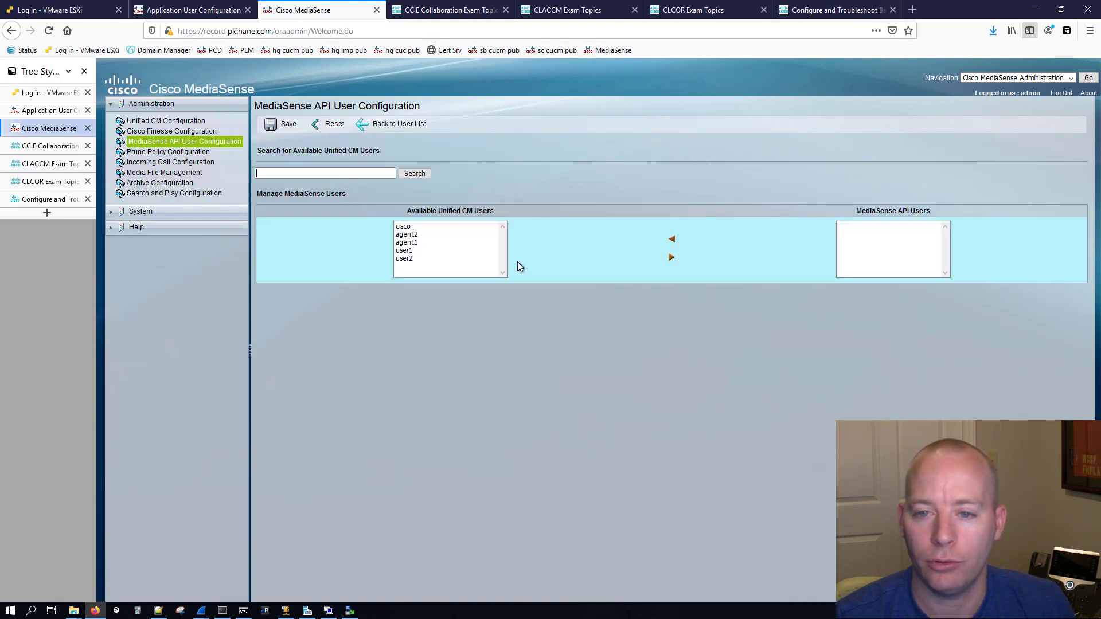
{"action": "left_click", "coordinate": [408, 250]}
{"action": "left_click", "coordinate": [671, 259]}
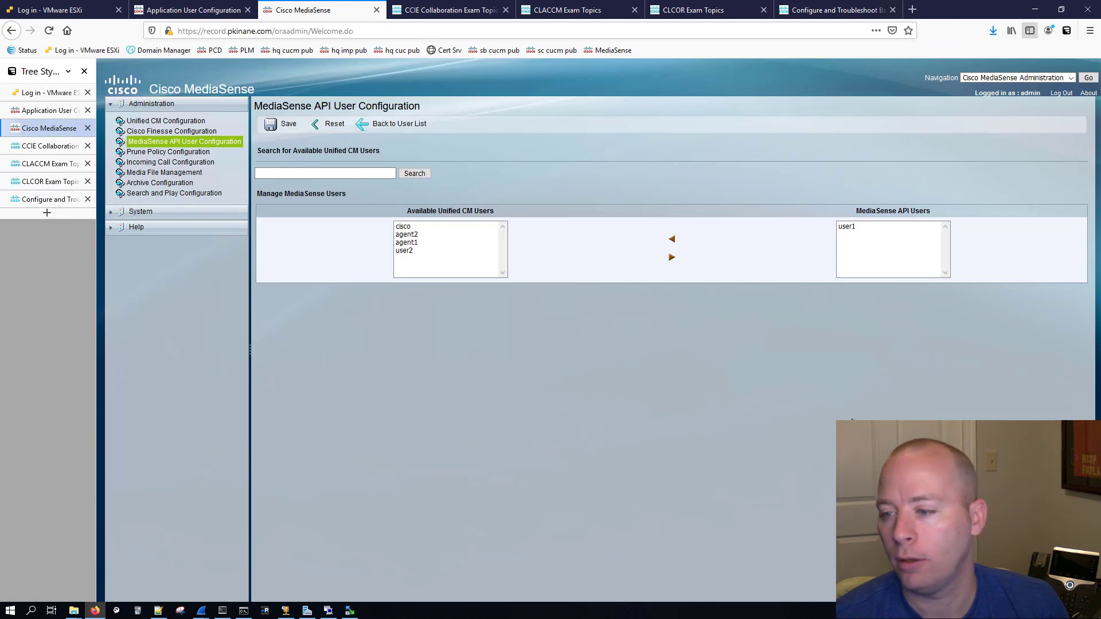
{"action": "left_click", "coordinate": [284, 124]}
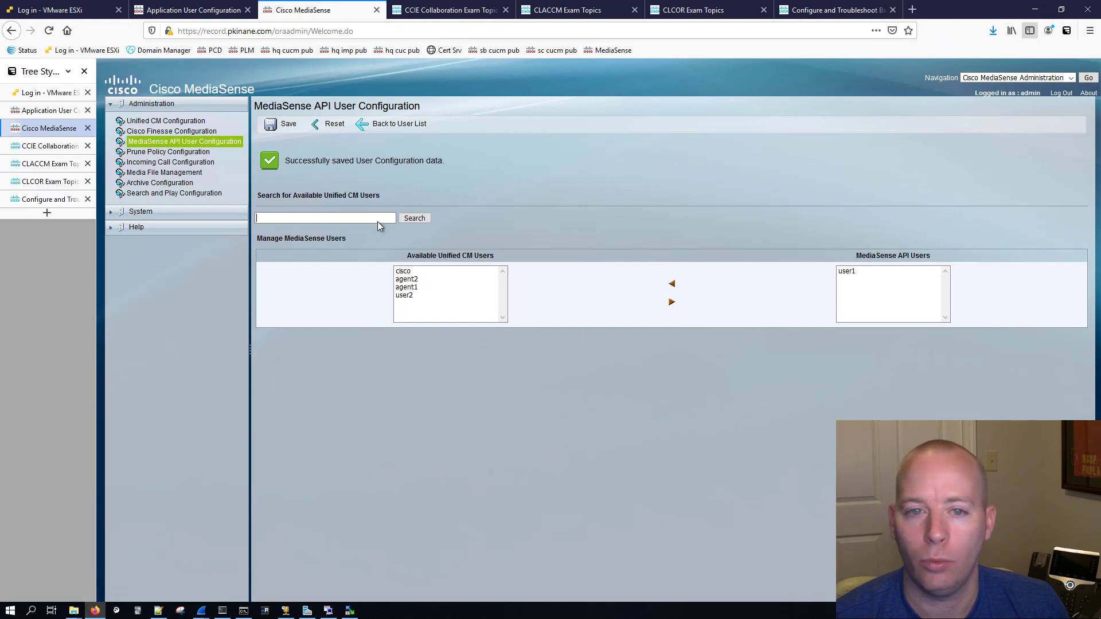
Switch to Cisco Unified CM Administration, list the recording profiles and start a new one.
{"action": "left_click", "coordinate": [55, 111]}
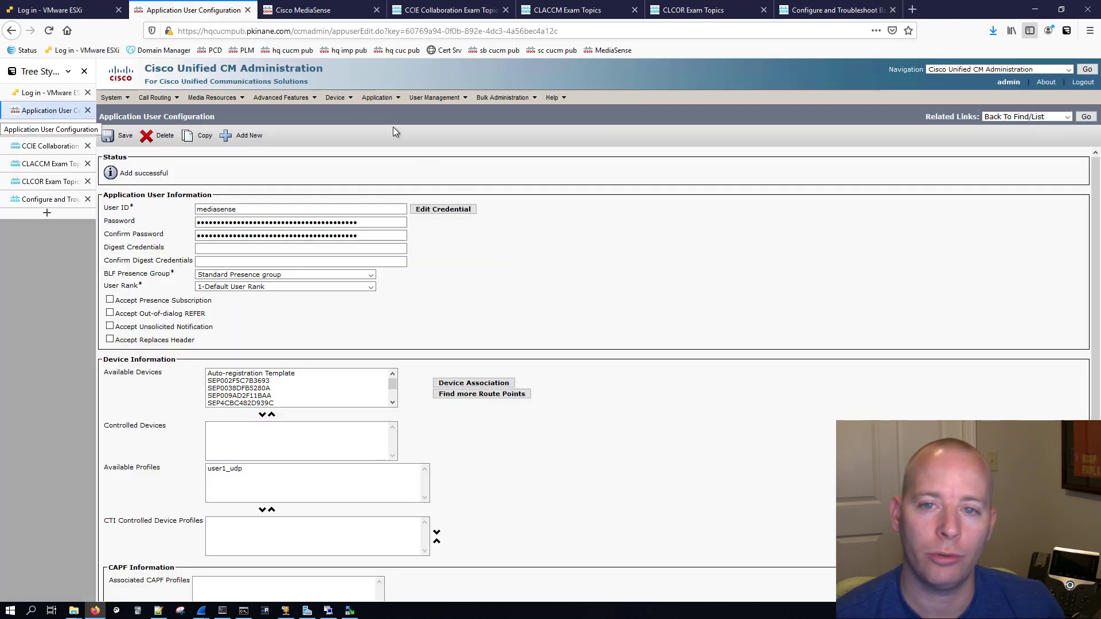
{"action": "left_click", "coordinate": [335, 98]}
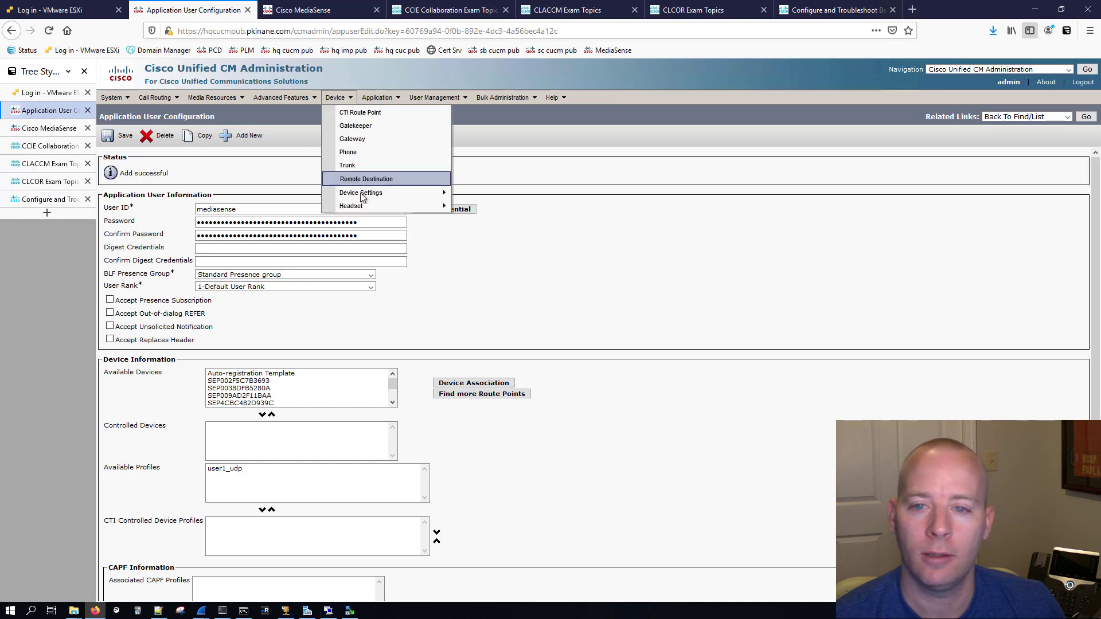
{"action": "mouse_move", "coordinate": [371, 191]}
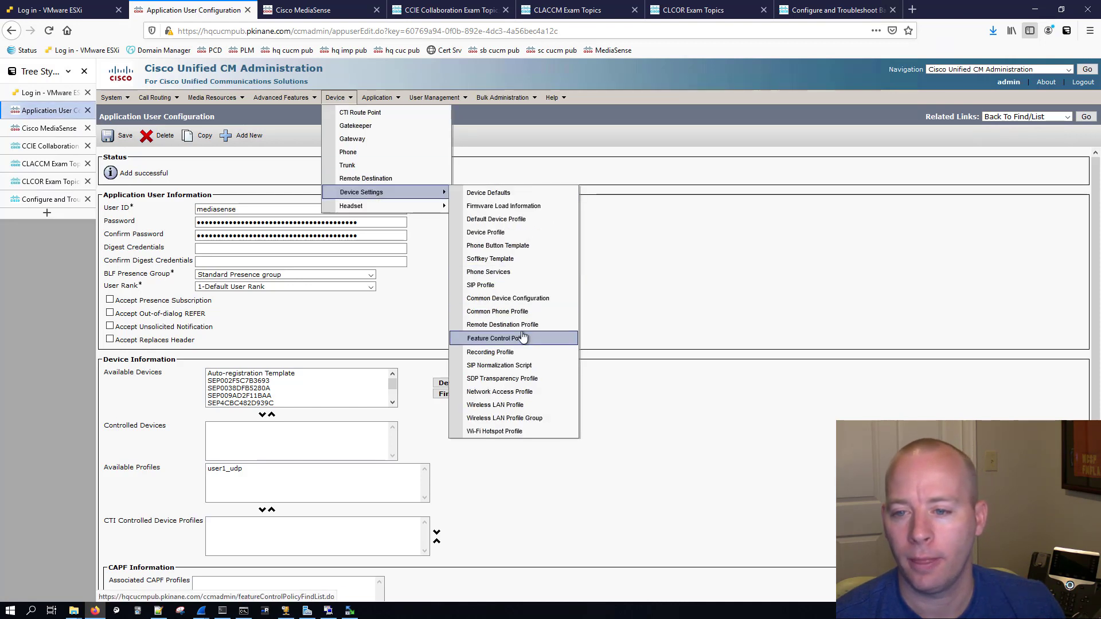
{"action": "left_click", "coordinate": [490, 352]}
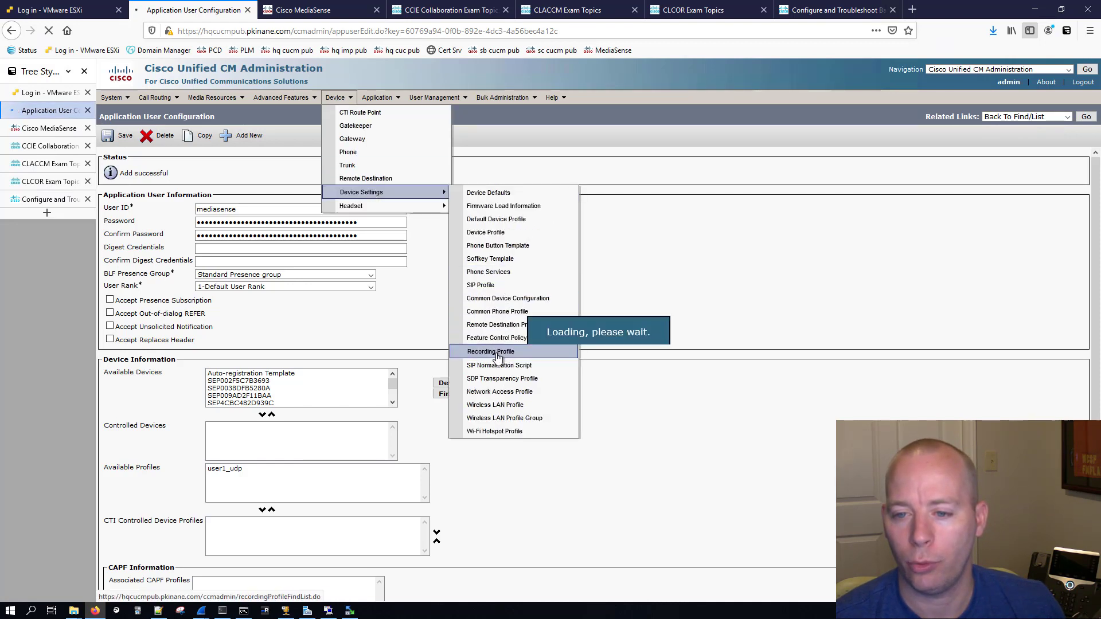
{"action": "left_click", "coordinate": [480, 173]}
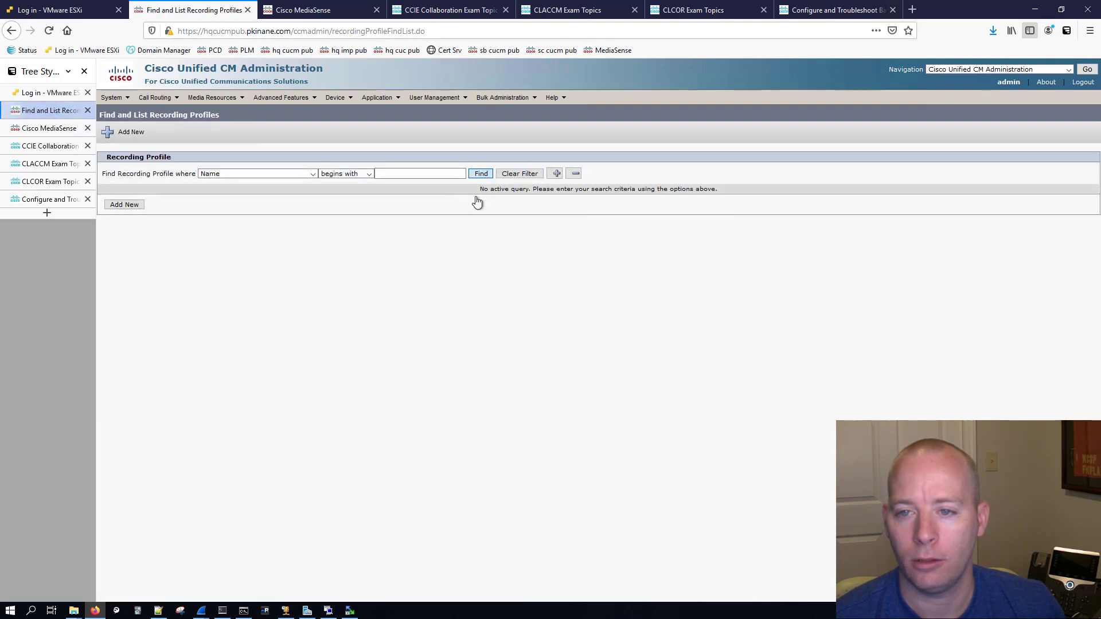
{"action": "left_click", "coordinate": [123, 246]}
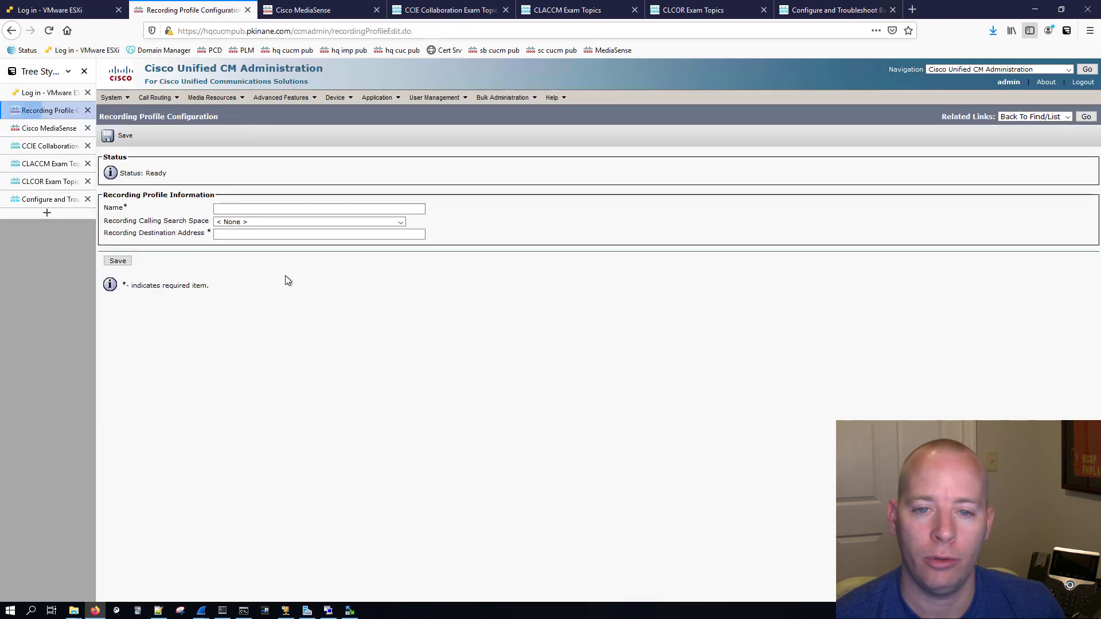
Name the new recording profile ms_rcrding_profile.
{"action": "left_click", "coordinate": [223, 210]}
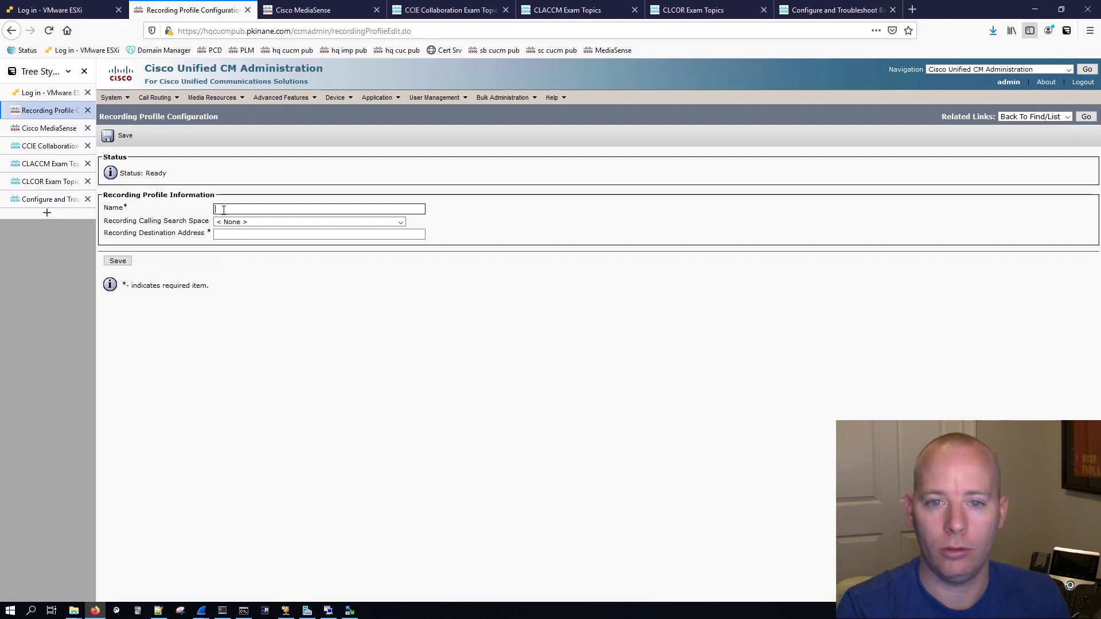
{"action": "type", "text": "ms"}
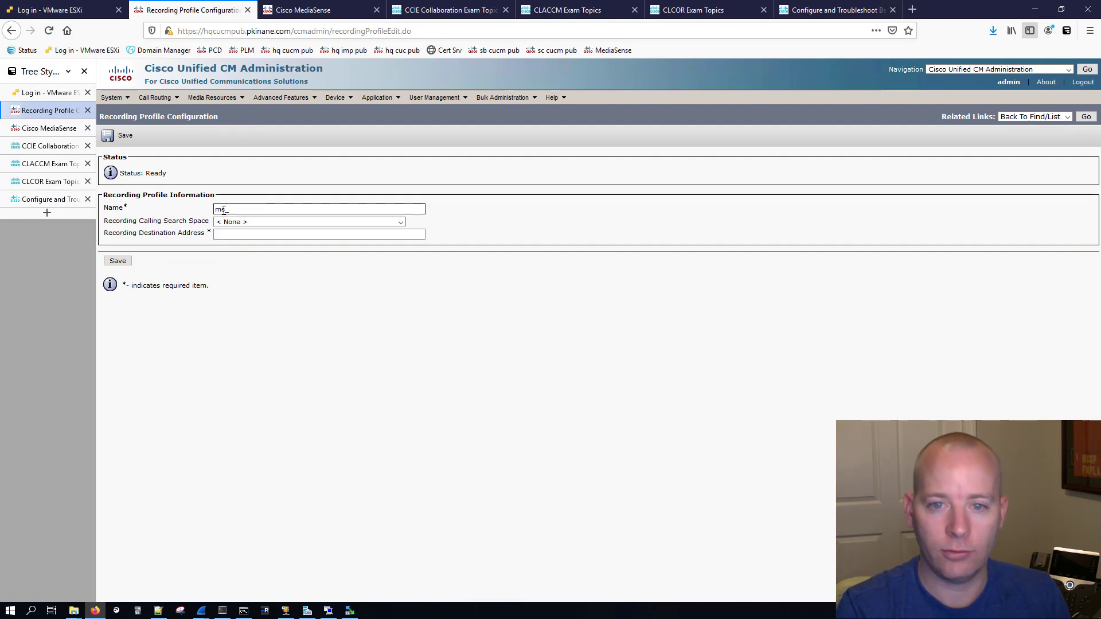
{"action": "type", "text": "_r"}
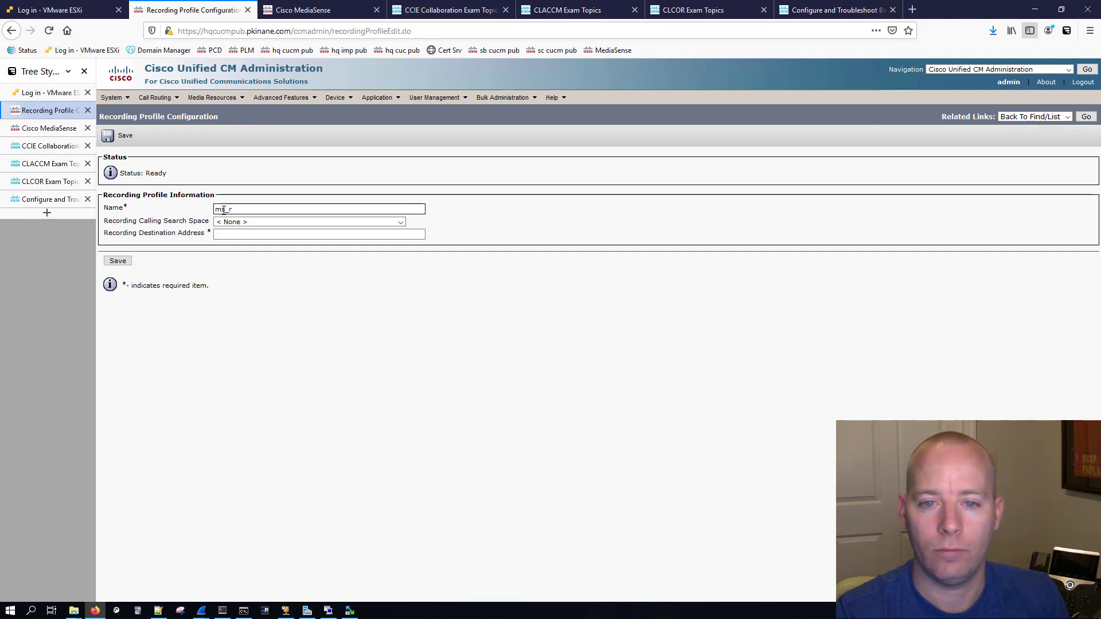
{"action": "type", "text": "crding"}
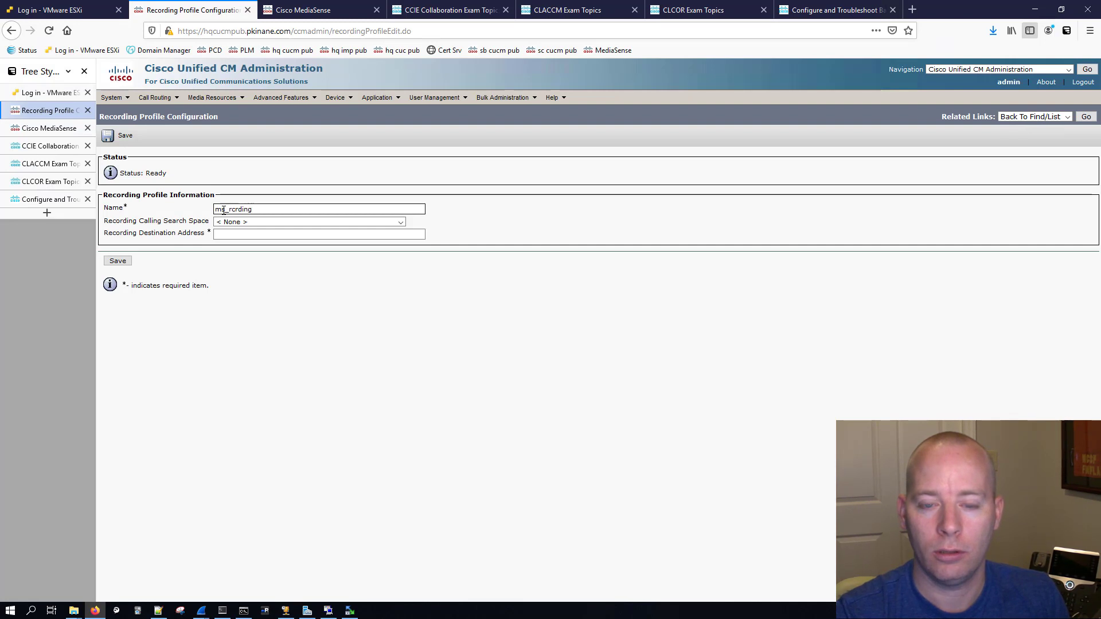
{"action": "type", "text": "_pro"}
{"action": "key", "text": "BackSpace"}
{"action": "type", "text": "profile"}
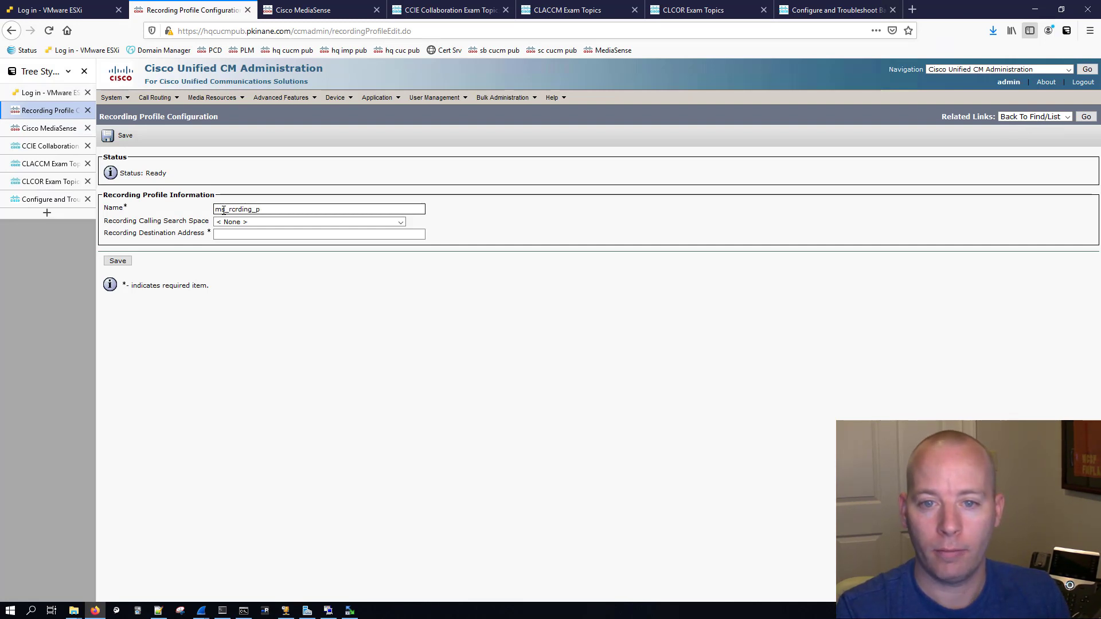
Set the recording calling search space to INTERNAL_CSS and the destination address to 7878, and save the recording profile.
{"action": "left_click", "coordinate": [253, 222]}
{"action": "left_click", "coordinate": [249, 245]}
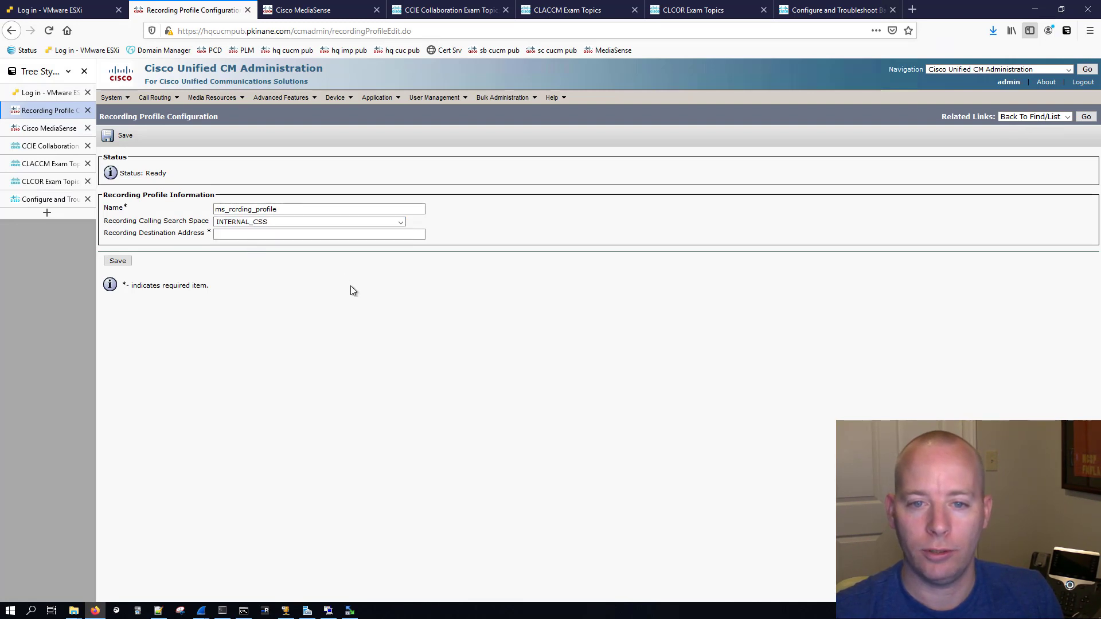
{"action": "left_click", "coordinate": [224, 234]}
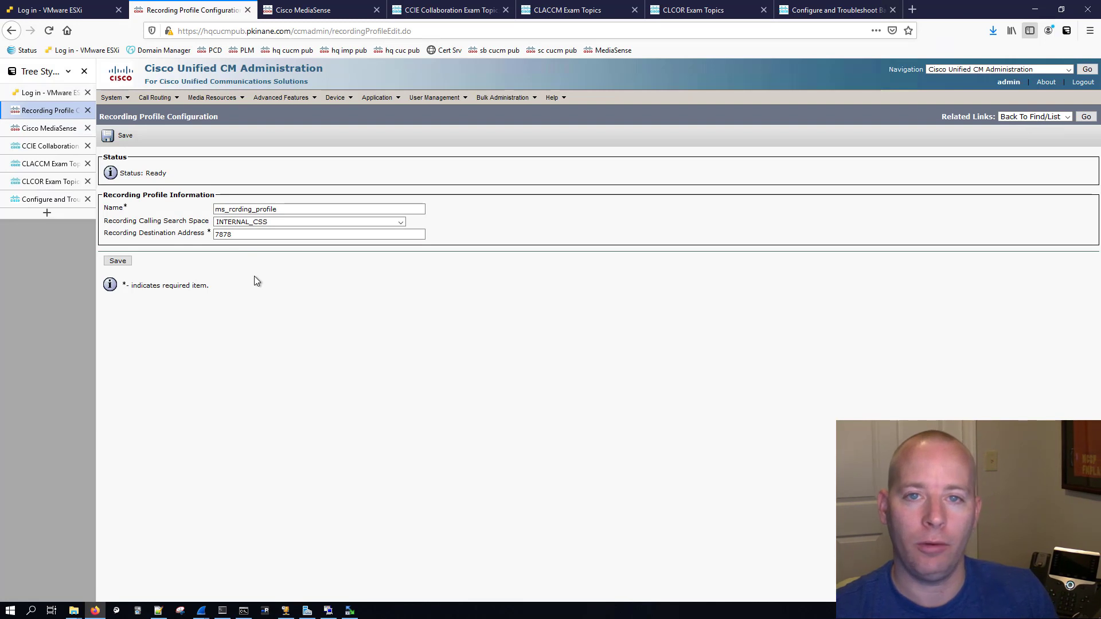
{"action": "left_click_drag", "start_coordinate": [231, 235], "coordinate": [208, 237]}
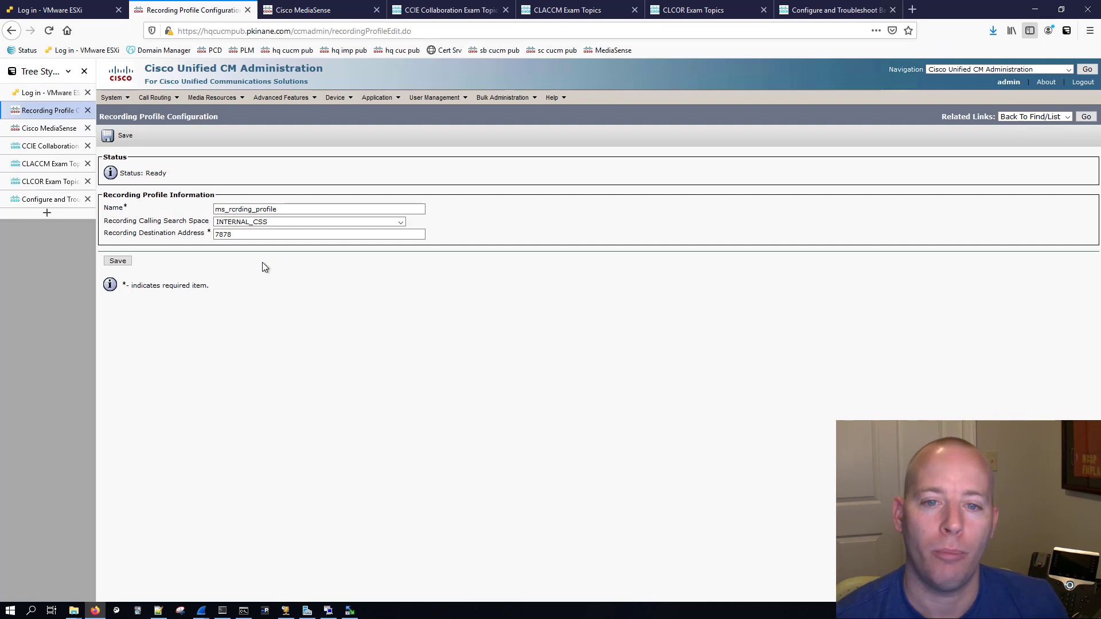
{"action": "left_click", "coordinate": [229, 240]}
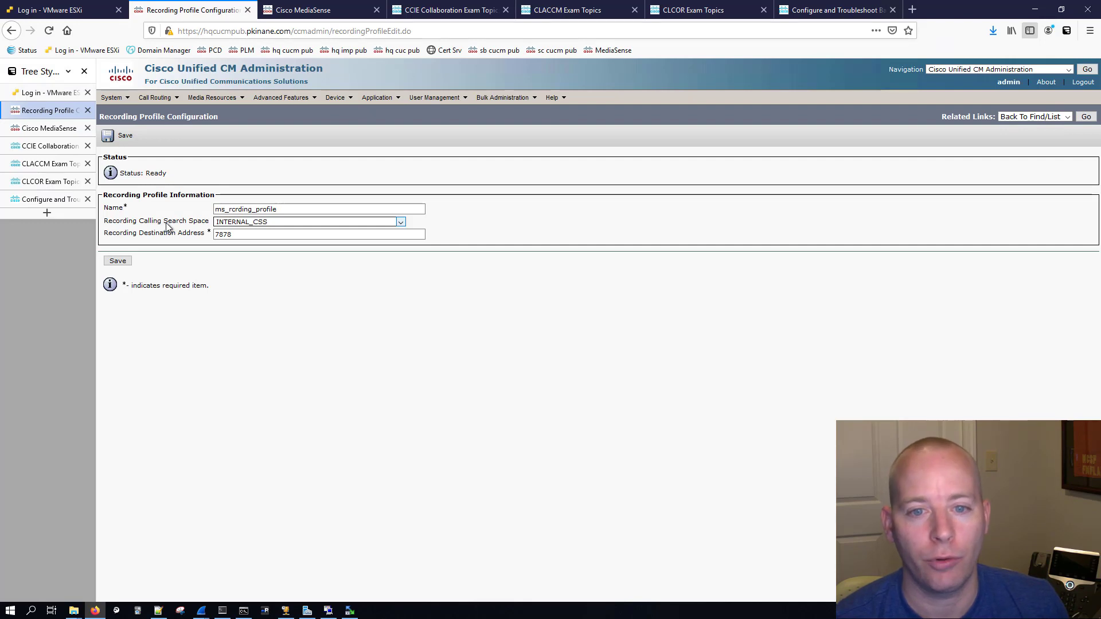
{"action": "double_click", "coordinate": [215, 234]}
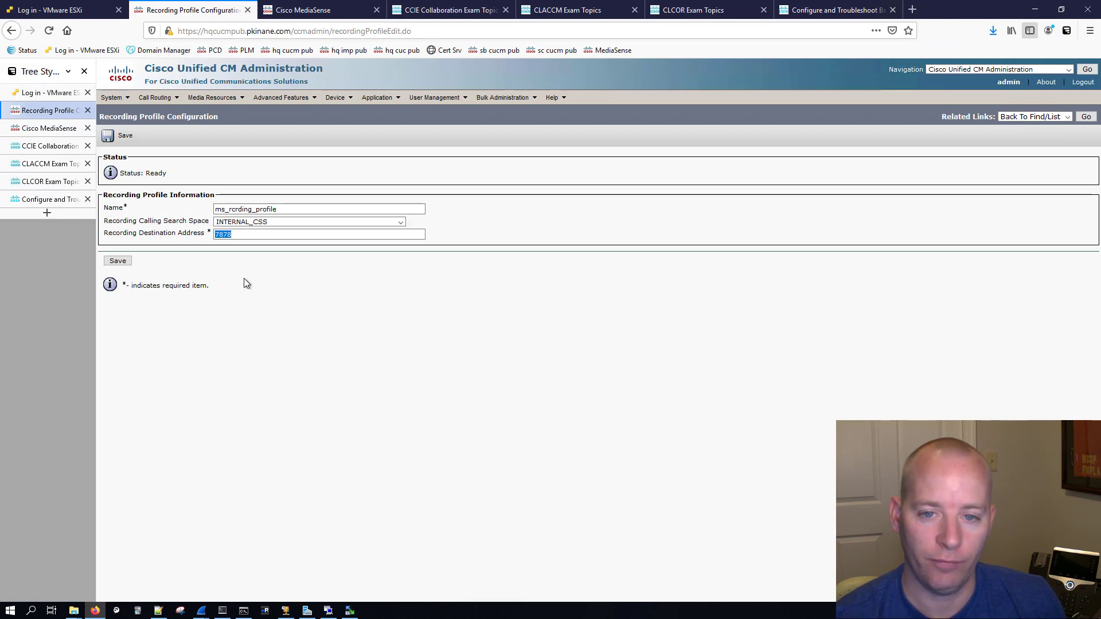
{"action": "left_click", "coordinate": [118, 261]}
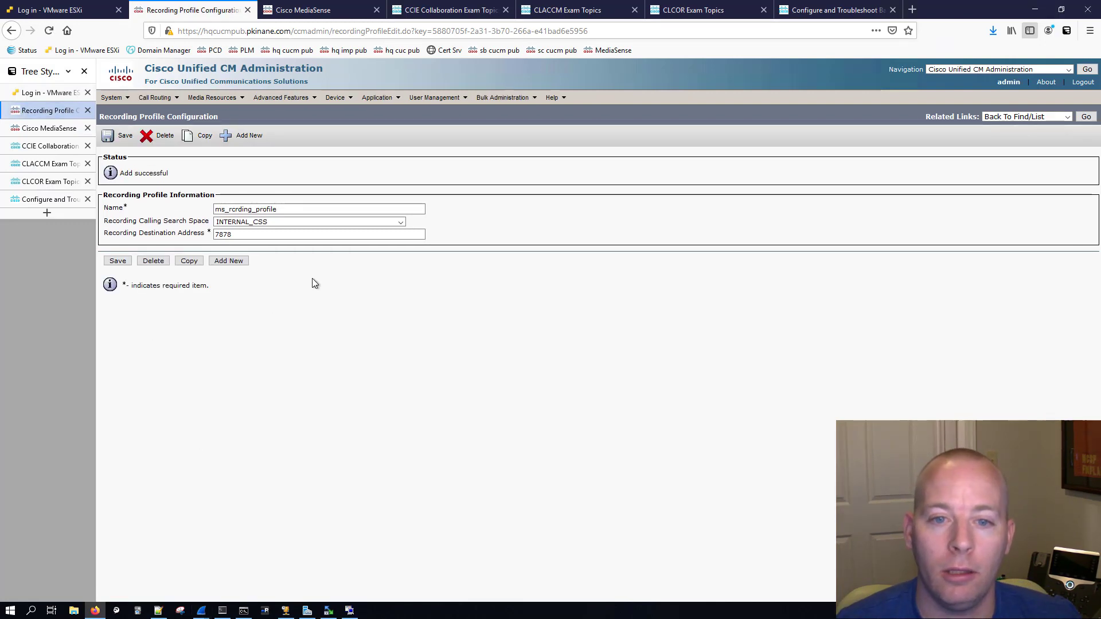
Start a new trunk of type SIP Trunk with the default trunk service type.
{"action": "mouse_move", "coordinate": [334, 97]}
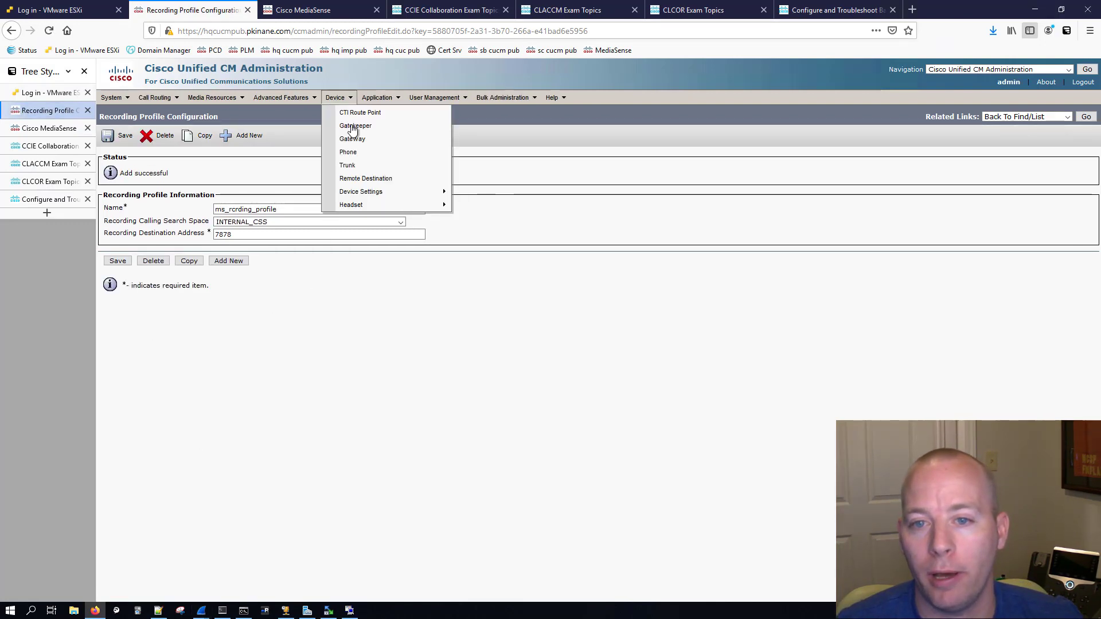
{"action": "left_click", "coordinate": [351, 168]}
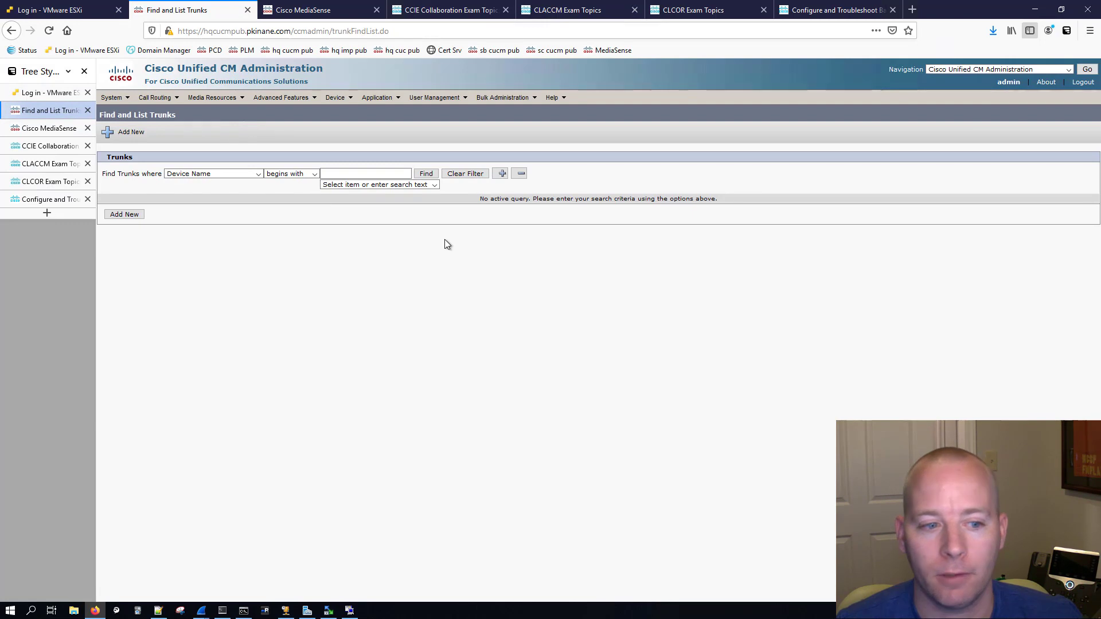
{"action": "left_click", "coordinate": [119, 217]}
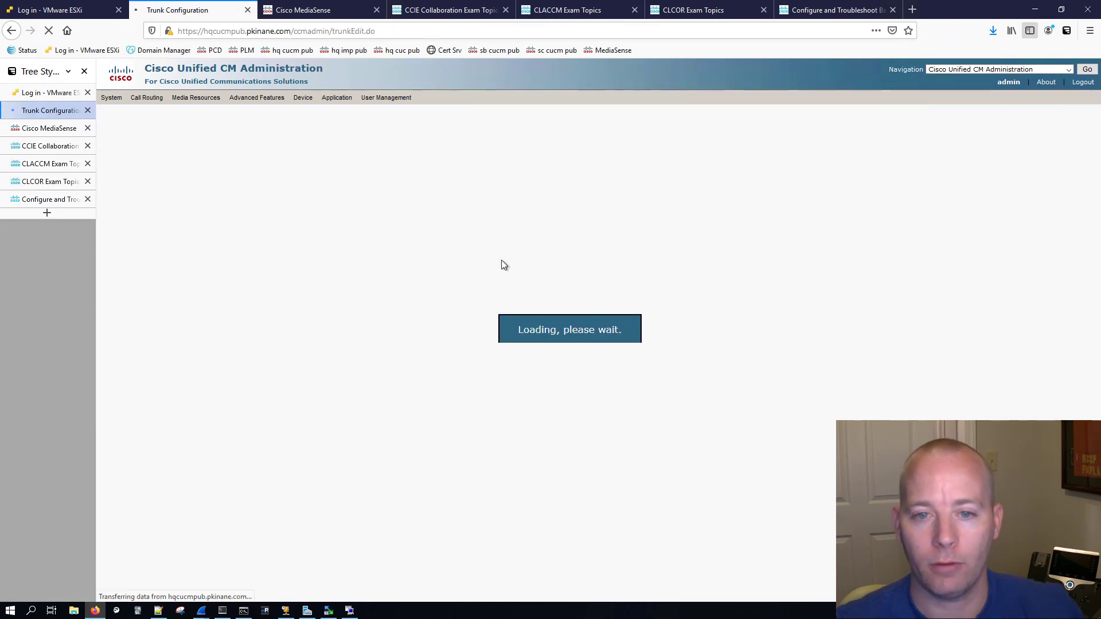
{"action": "left_click", "coordinate": [241, 210]}
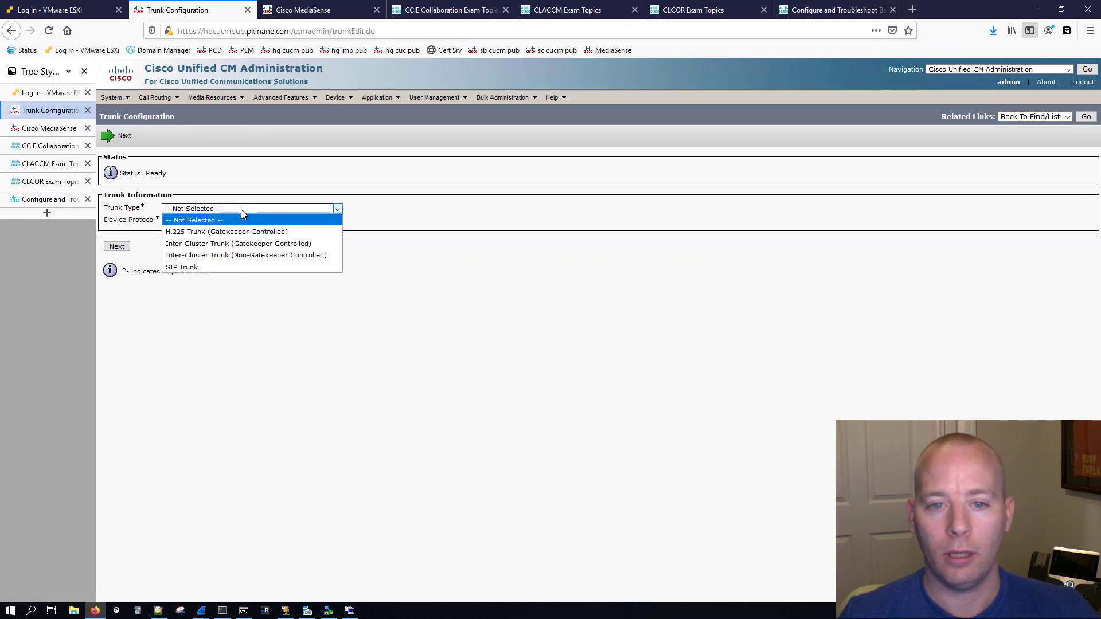
{"action": "left_click", "coordinate": [201, 266]}
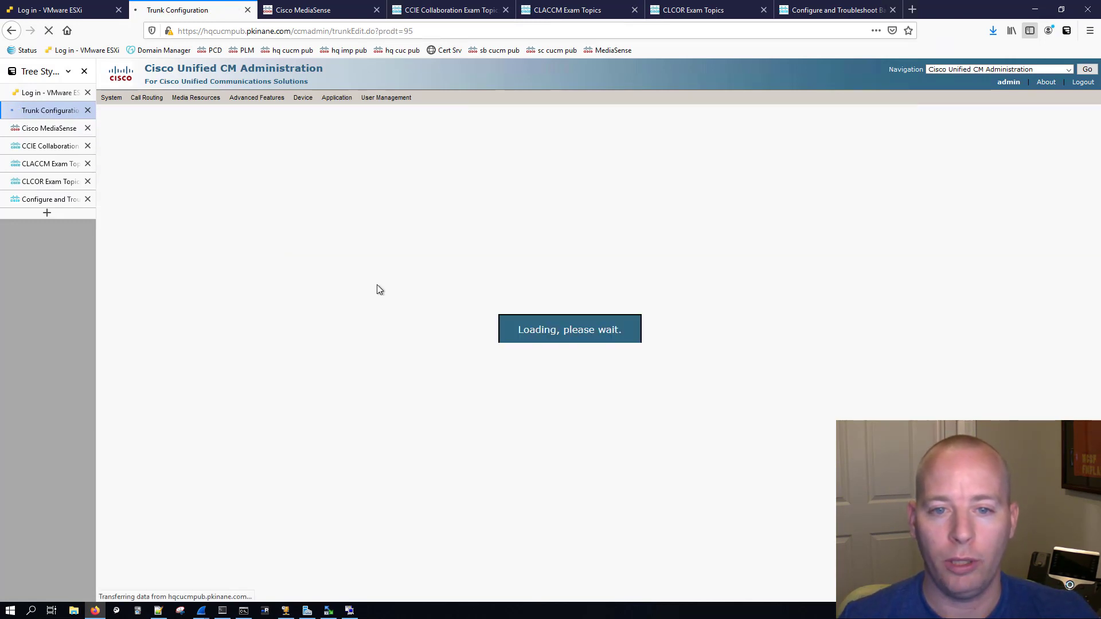
{"action": "left_click", "coordinate": [117, 258]}
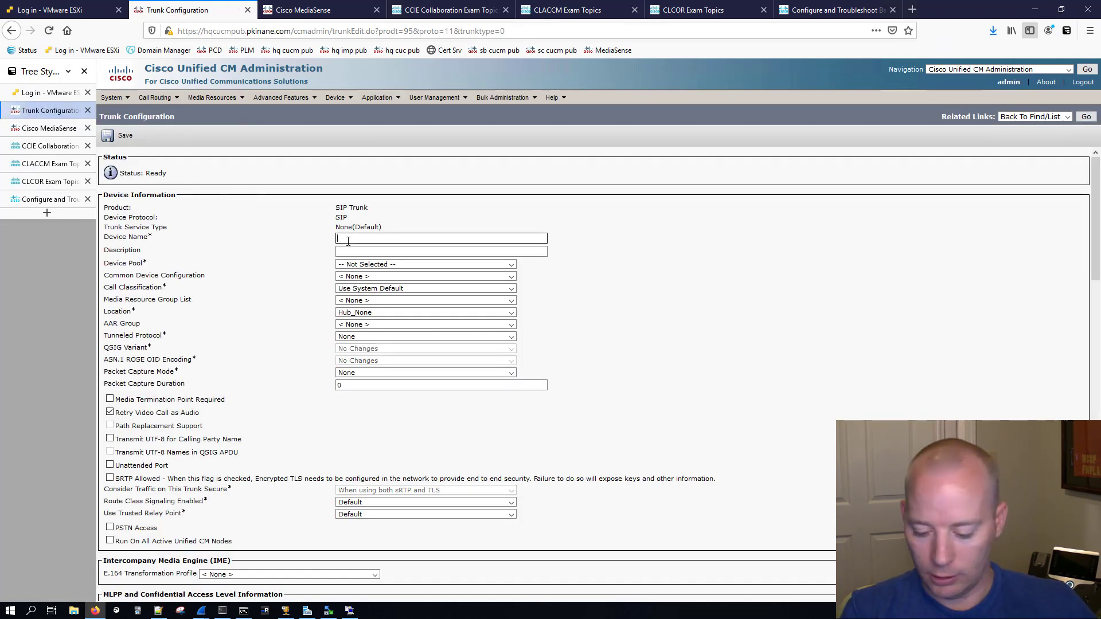
Name the trunk RECORDING_SIP_TRUNK, assign device pool SJ_DP and location SJ_Location, and enable running on all active Unified CM nodes.
{"action": "type", "text": "RECORDI"}
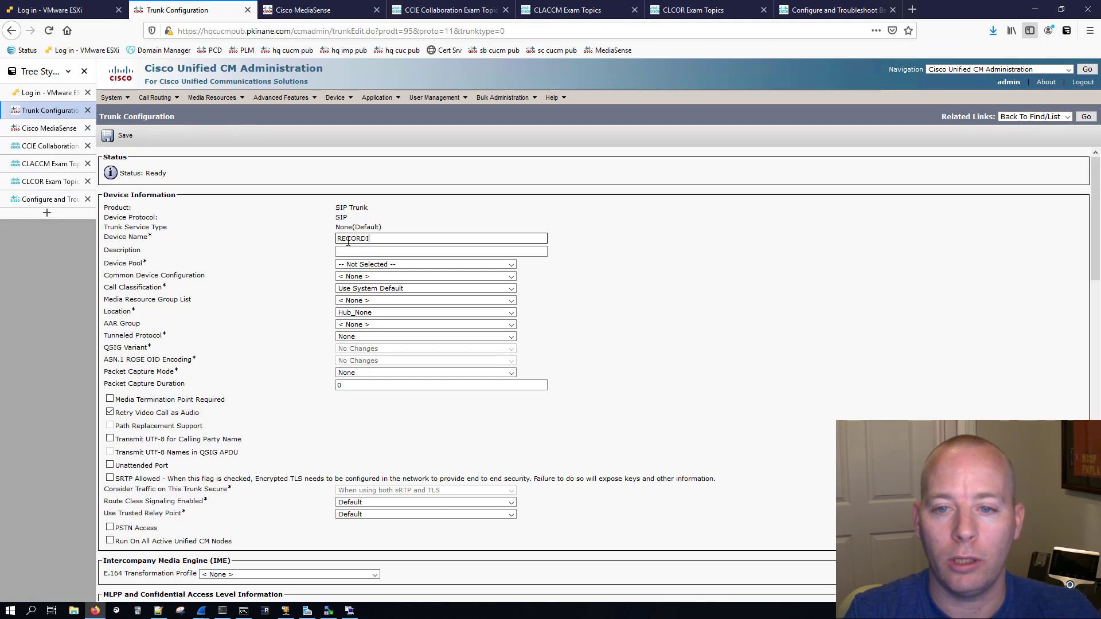
{"action": "type", "text": "NG_SIP_TRUNK"}
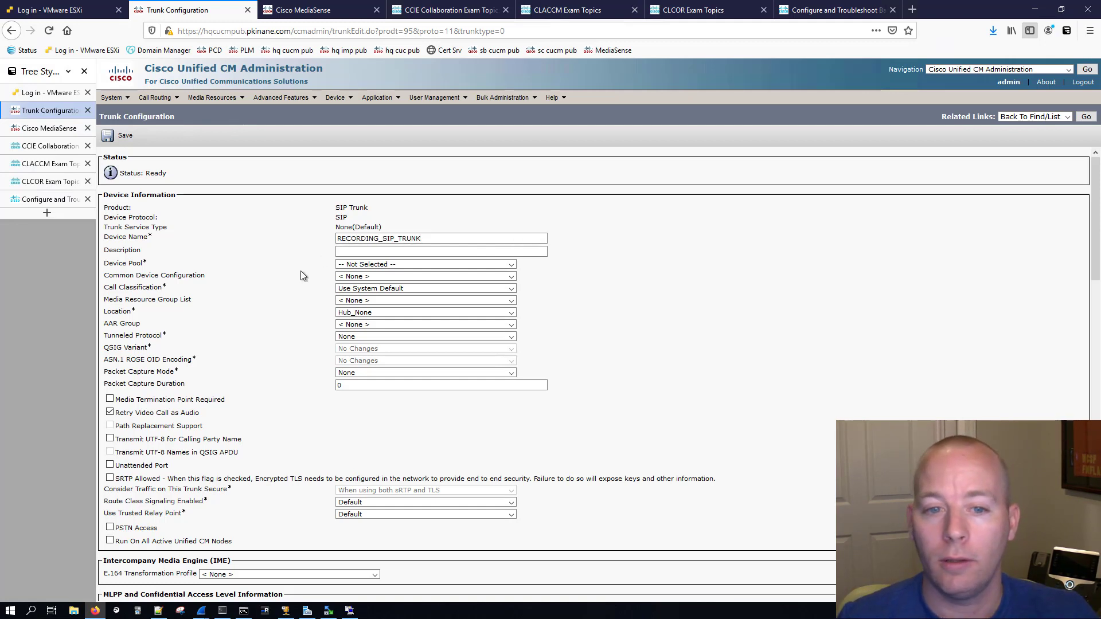
{"action": "left_click", "coordinate": [347, 264]}
{"action": "left_click", "coordinate": [346, 313]}
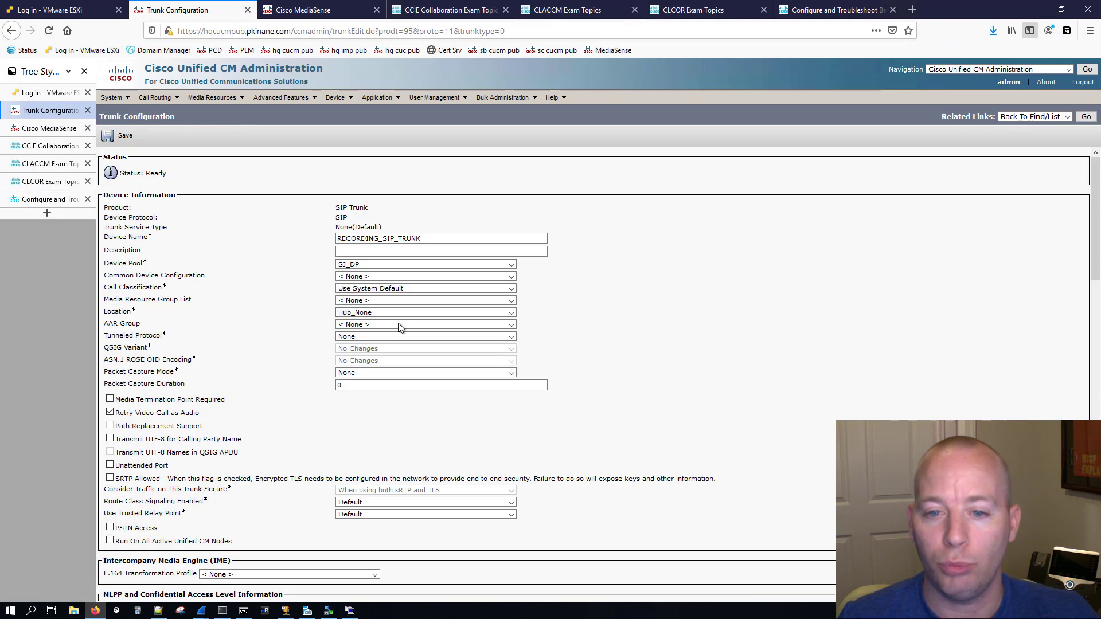
{"action": "left_click", "coordinate": [380, 313]}
{"action": "left_click", "coordinate": [357, 360]}
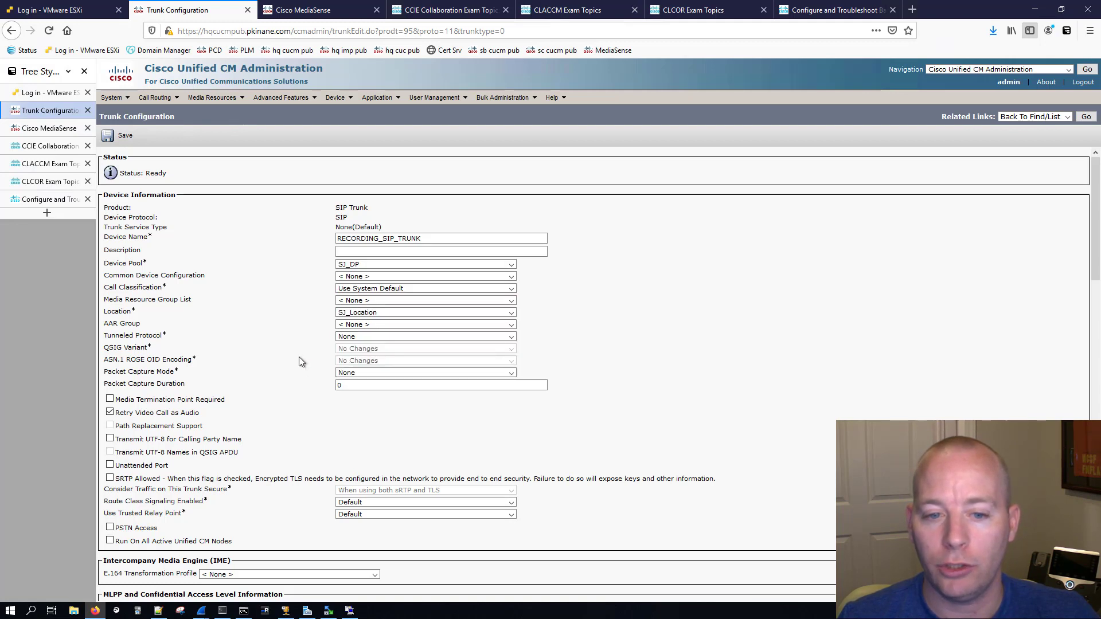
{"action": "left_click", "coordinate": [111, 540]}
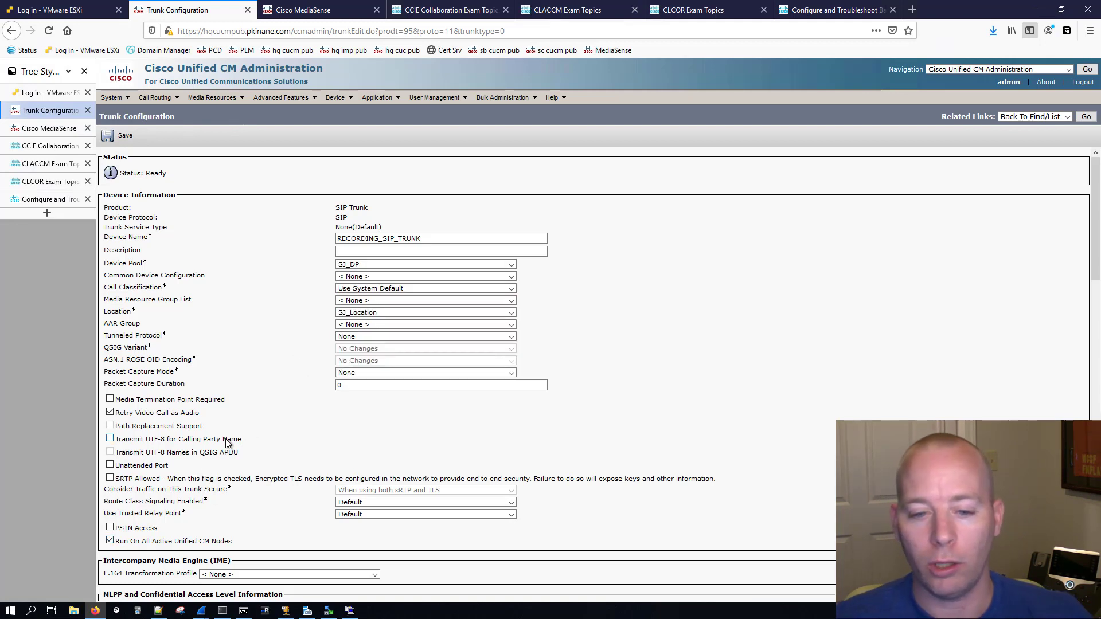
Set the SIP trunk's destination address to record.pkinane.com.
{"action": "scroll", "coordinate": [227, 442], "scroll_direction": "down", "scroll_amount": 10}
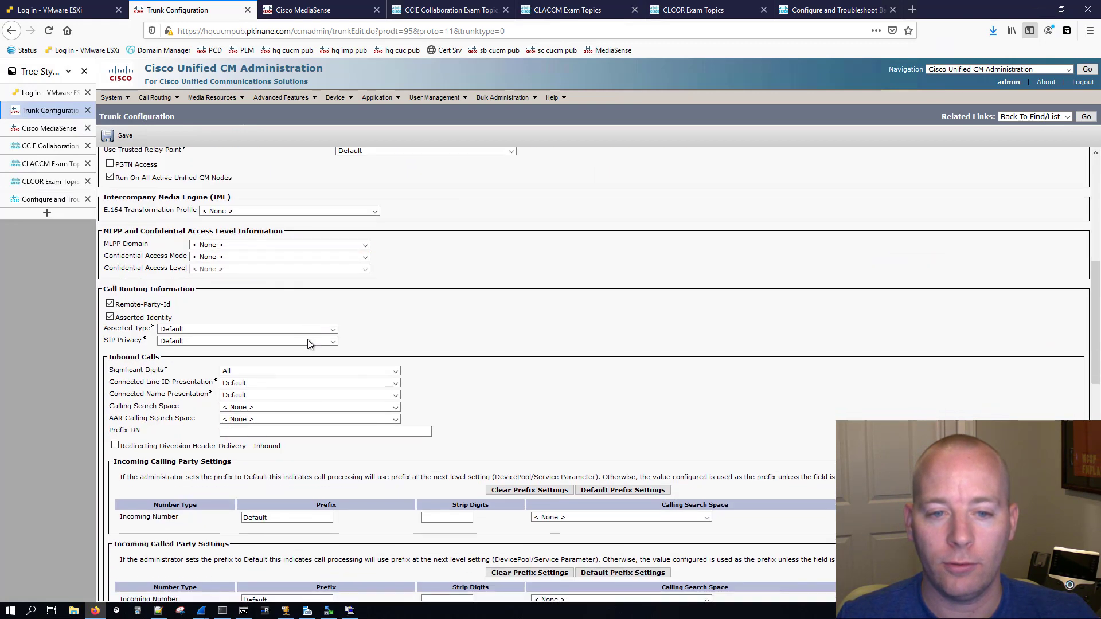
{"action": "scroll", "coordinate": [308, 344], "scroll_direction": "down", "scroll_amount": 7}
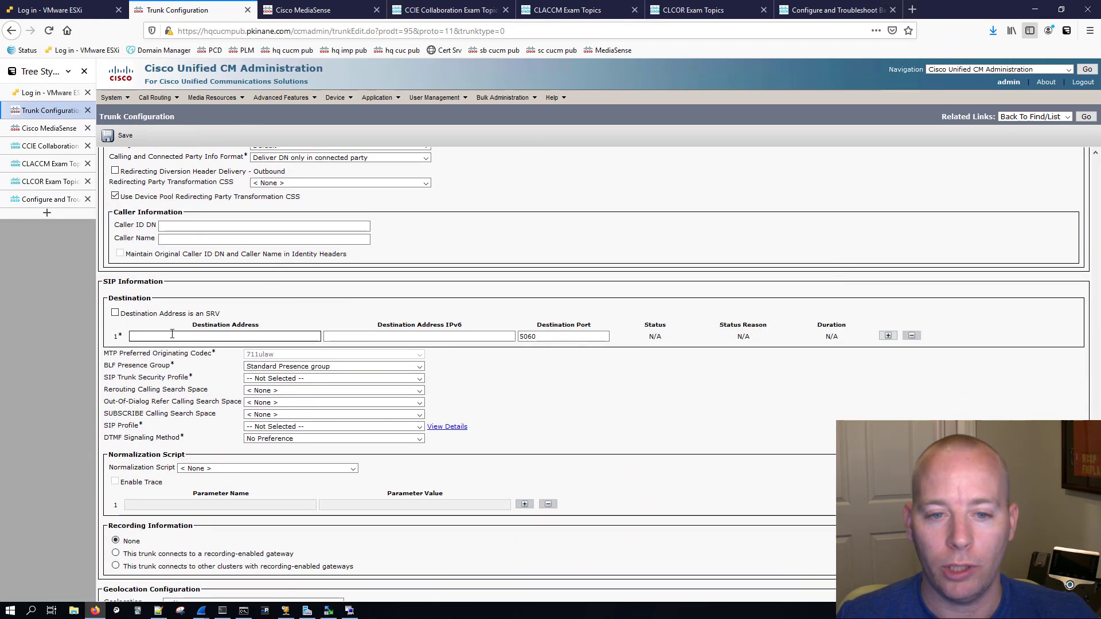
{"action": "left_click", "coordinate": [171, 335]}
{"action": "type", "text": "reco"}
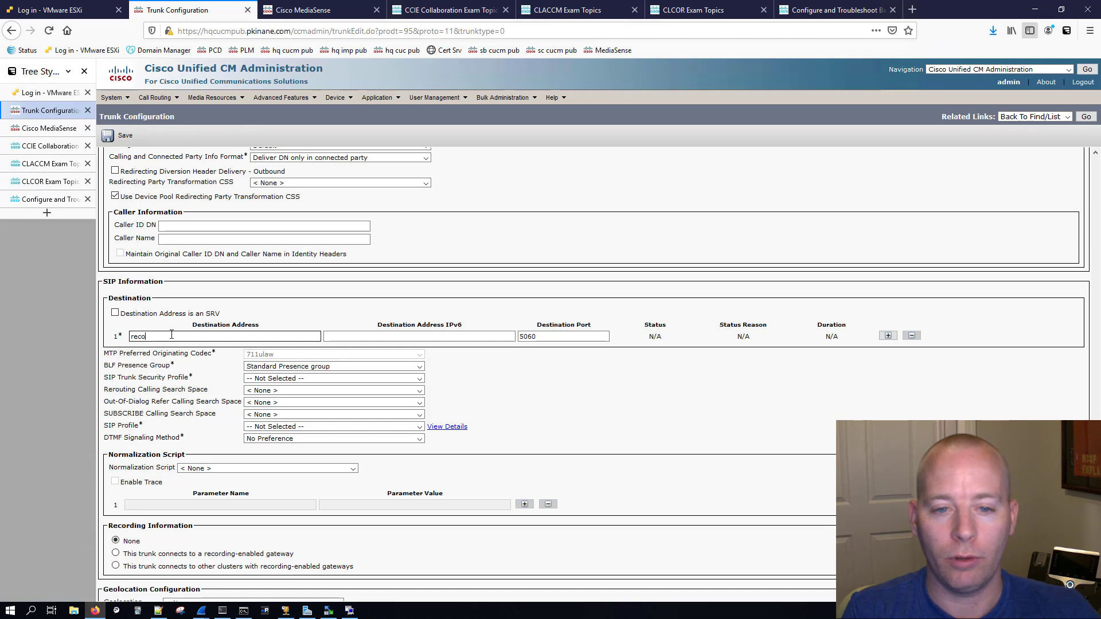
{"action": "type", "text": "rd.pkinan"}
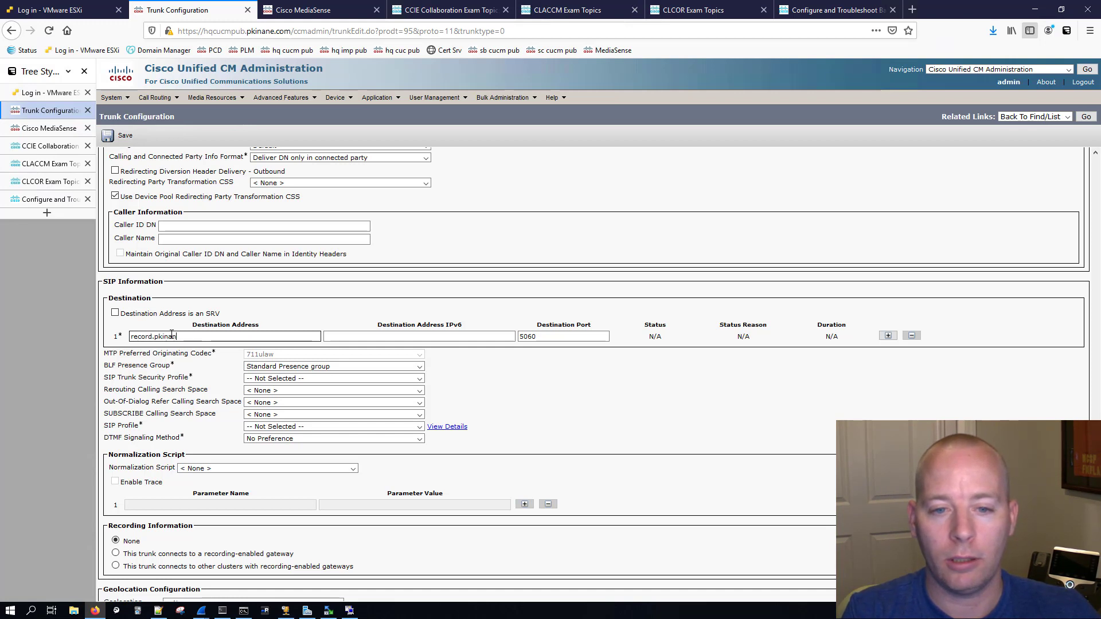
{"action": "type", "text": "e.com"}
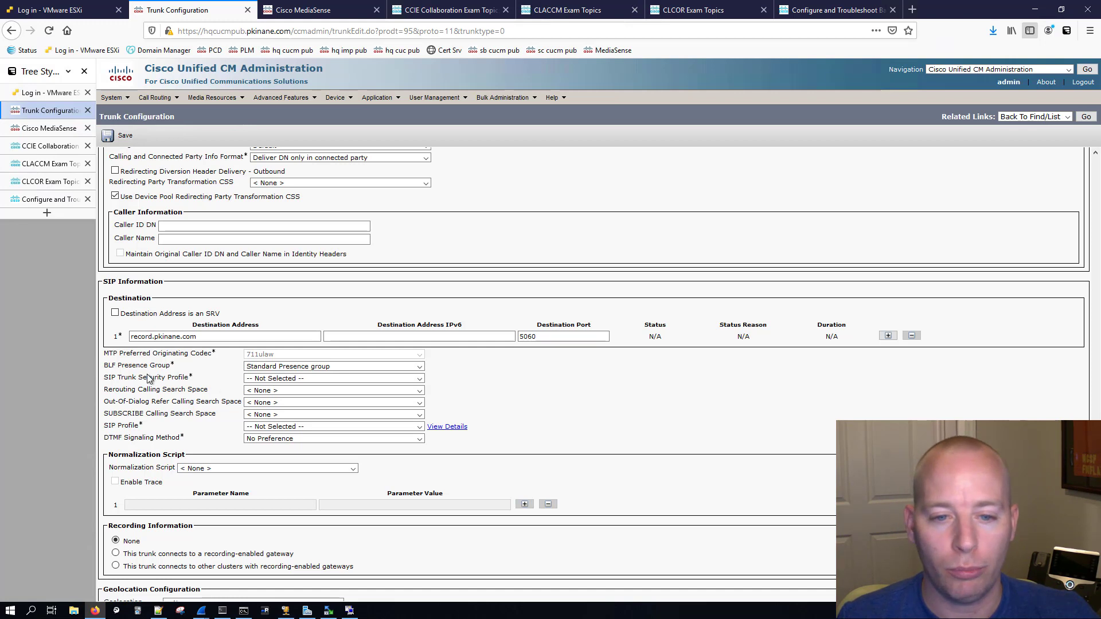
Assign the Non Secure SIP Trunk Profile and the Standard SIP Profile, and save the SIP trunk.
{"action": "left_click", "coordinate": [252, 378]}
{"action": "left_click", "coordinate": [266, 403]}
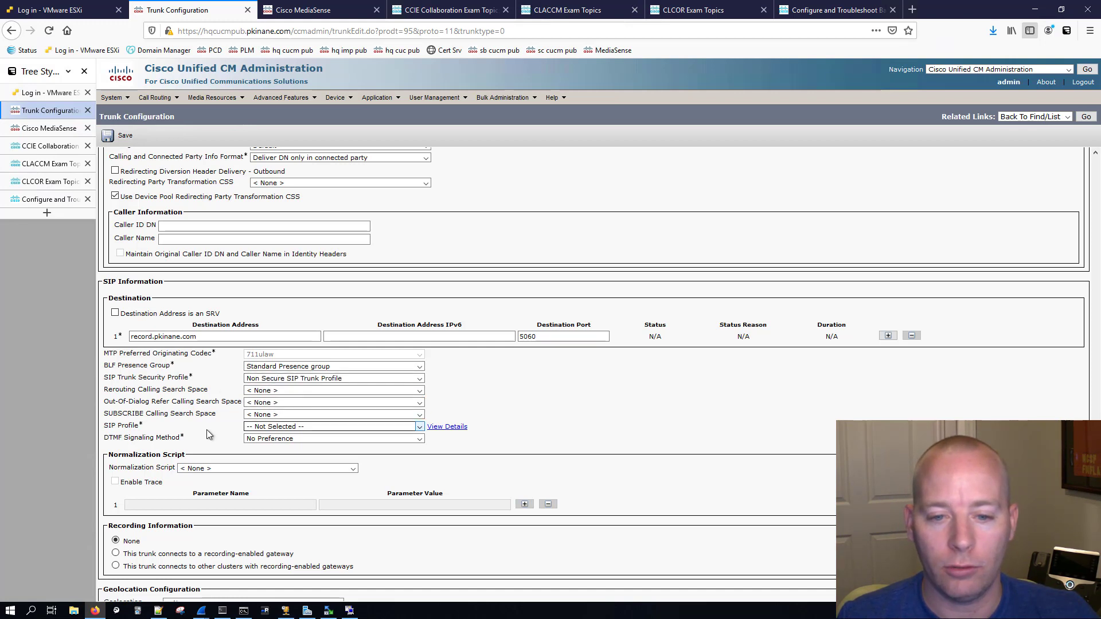
{"action": "left_click", "coordinate": [287, 426]}
{"action": "left_click", "coordinate": [298, 450]}
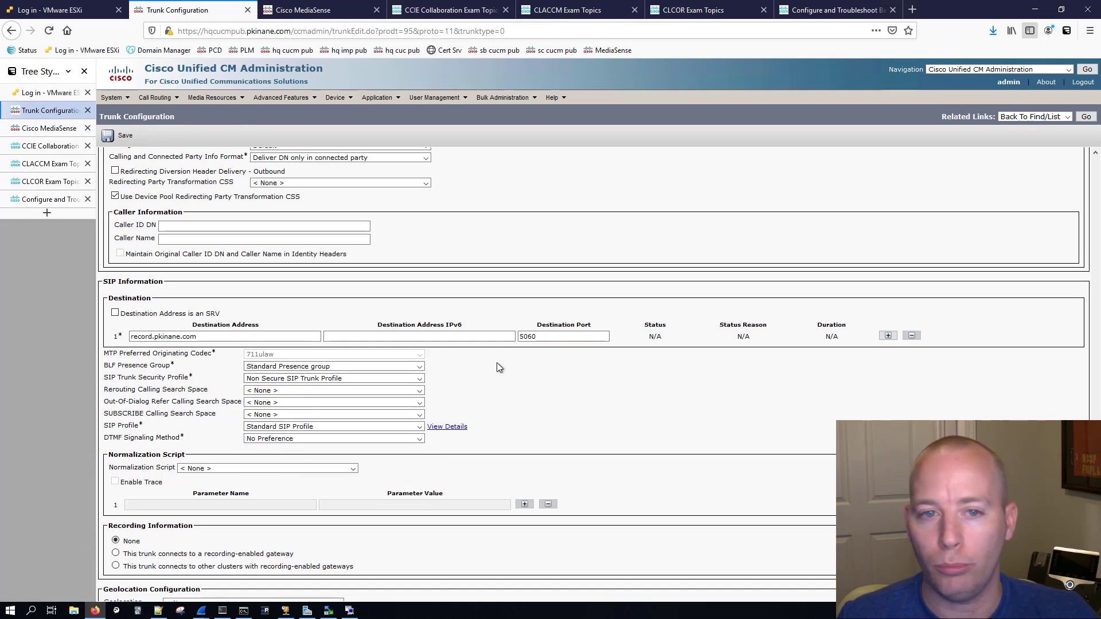
{"action": "left_click", "coordinate": [118, 135]}
{"action": "left_click", "coordinate": [794, 276]}
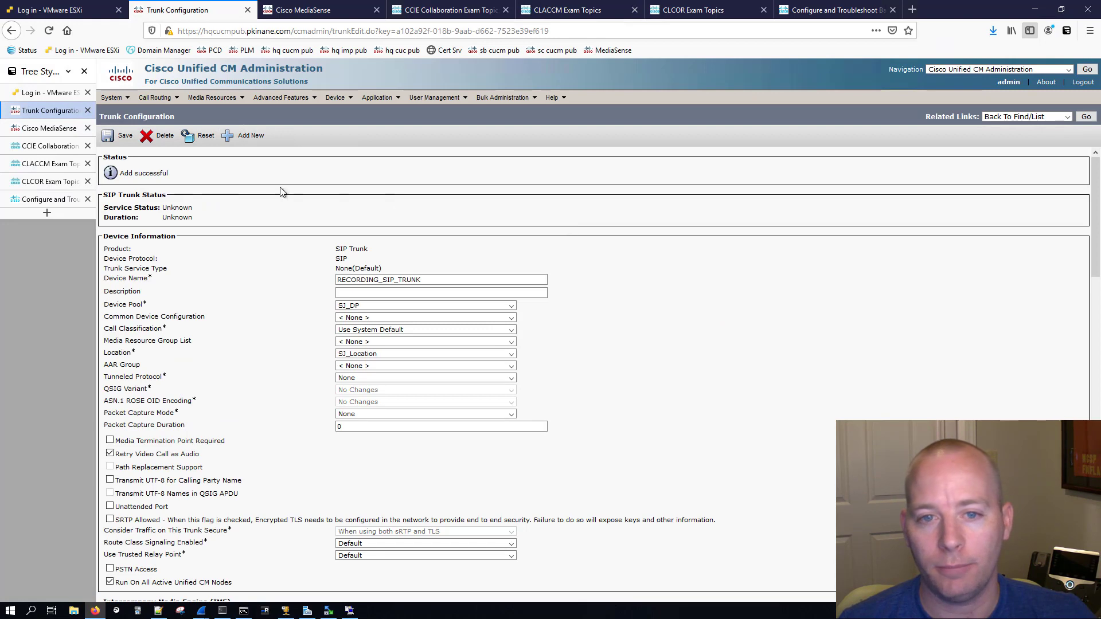
Restart the RECORDING_SIP_TRUNK device and close the device reset window.
{"action": "left_click", "coordinate": [201, 136]}
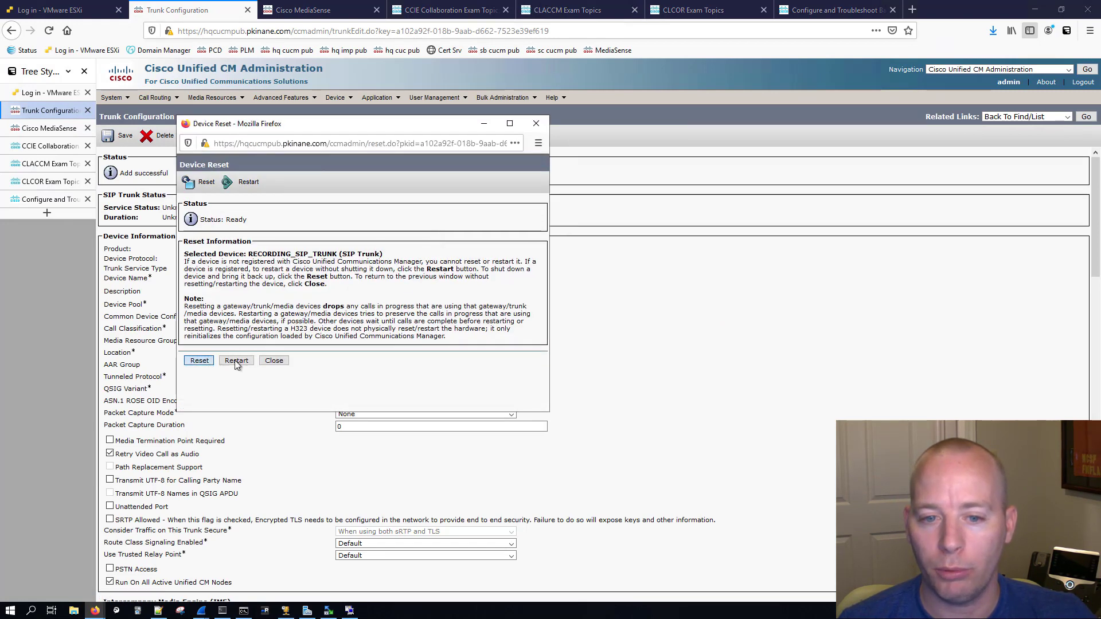
{"action": "left_click", "coordinate": [236, 361]}
{"action": "left_click", "coordinate": [274, 360]}
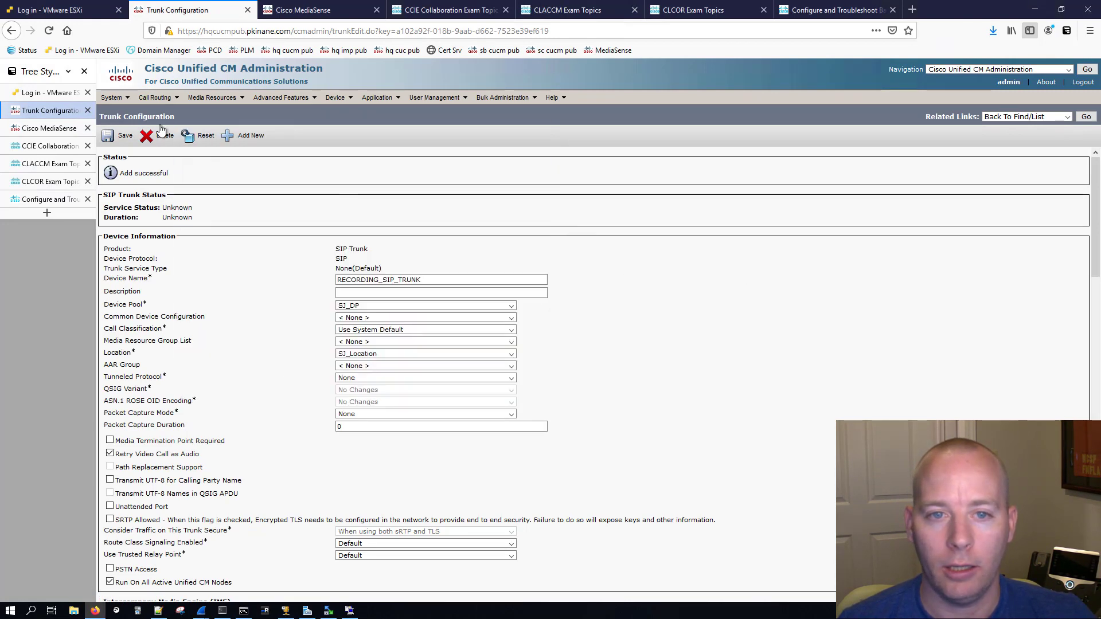
{"action": "mouse_move", "coordinate": [148, 100]}
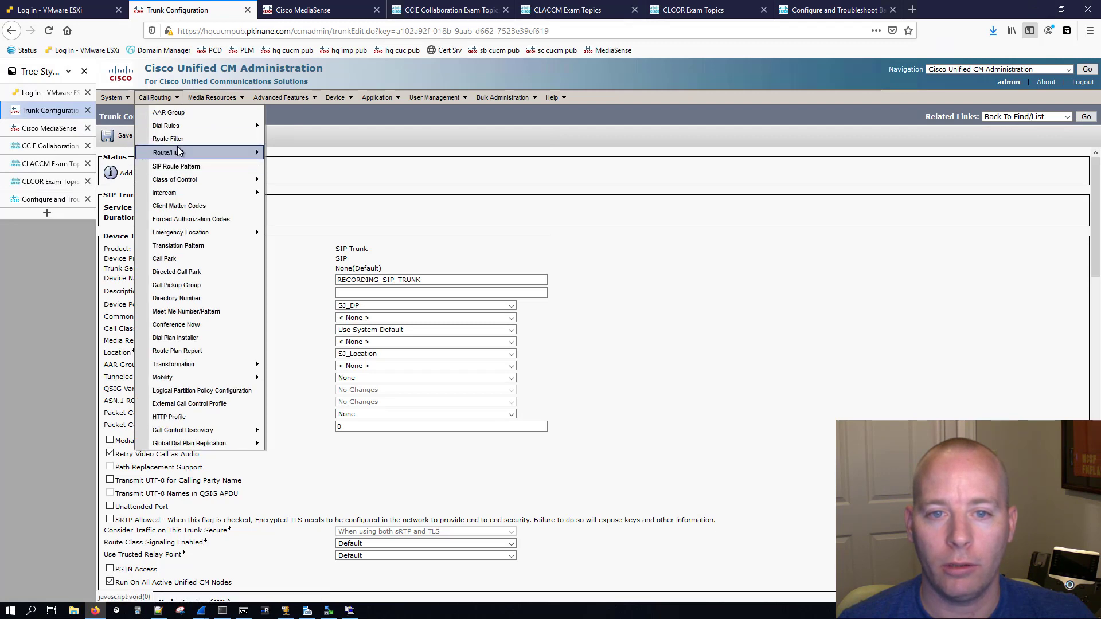
{"action": "mouse_move", "coordinate": [177, 150]}
{"action": "left_click", "coordinate": [298, 193]}
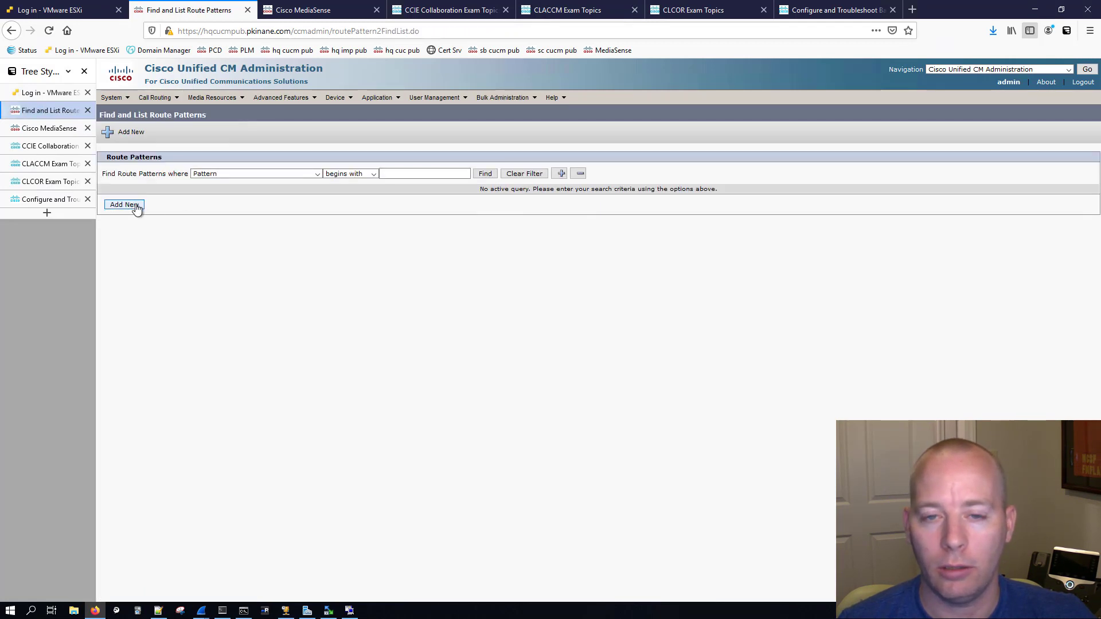
List the recording profiles to check the destination address of ms_rcrding_profile.
{"action": "left_click", "coordinate": [335, 98]}
{"action": "mouse_move", "coordinate": [363, 194]}
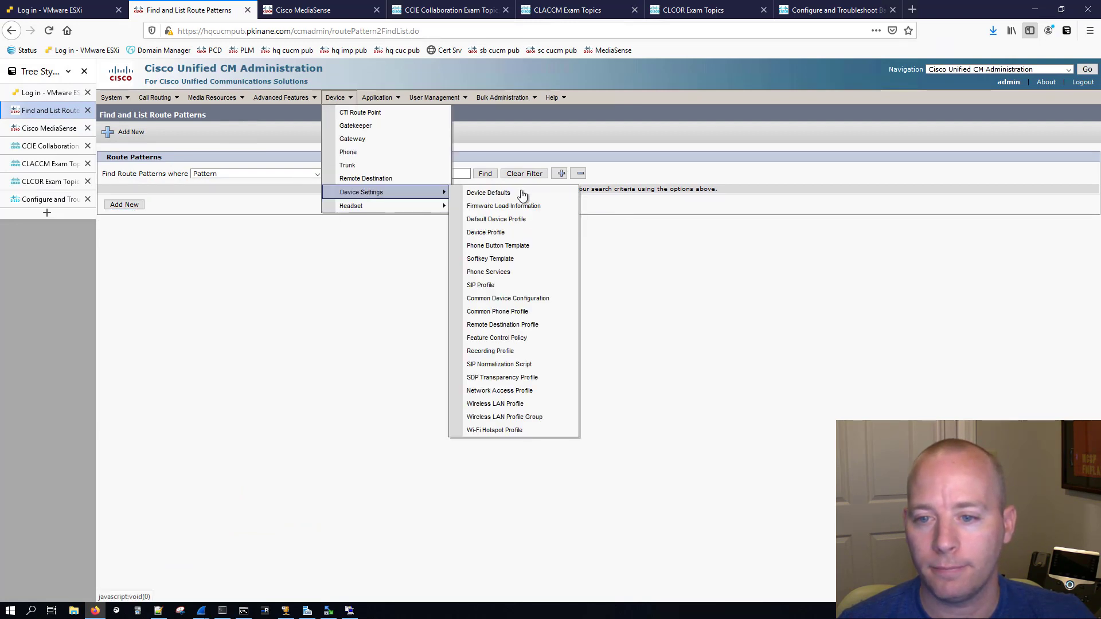
{"action": "left_click", "coordinate": [490, 353]}
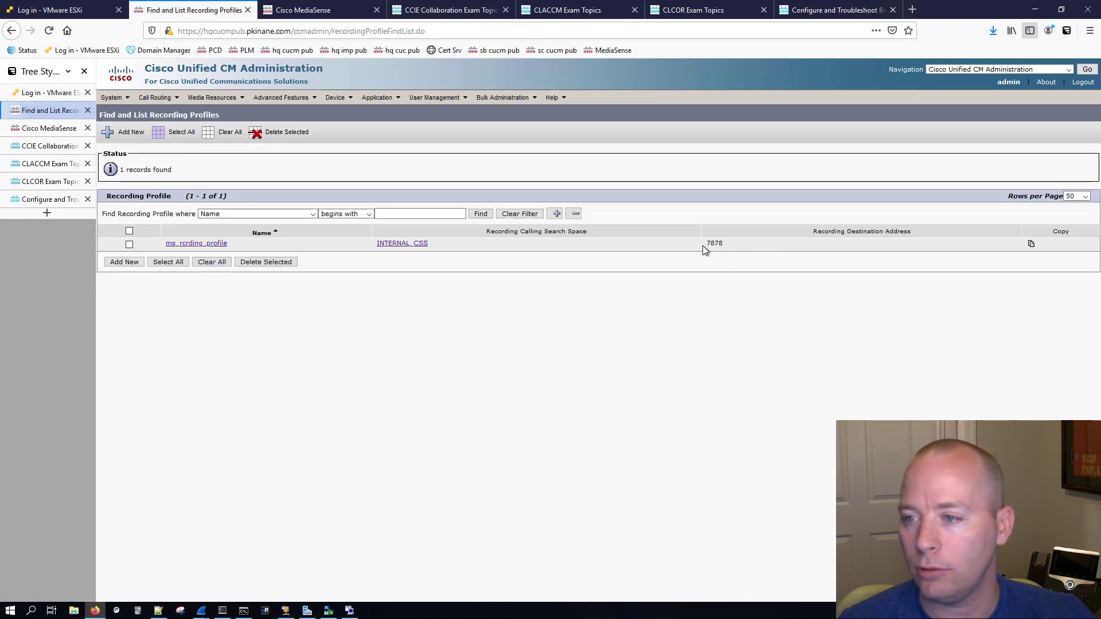
{"action": "left_click", "coordinate": [155, 97]}
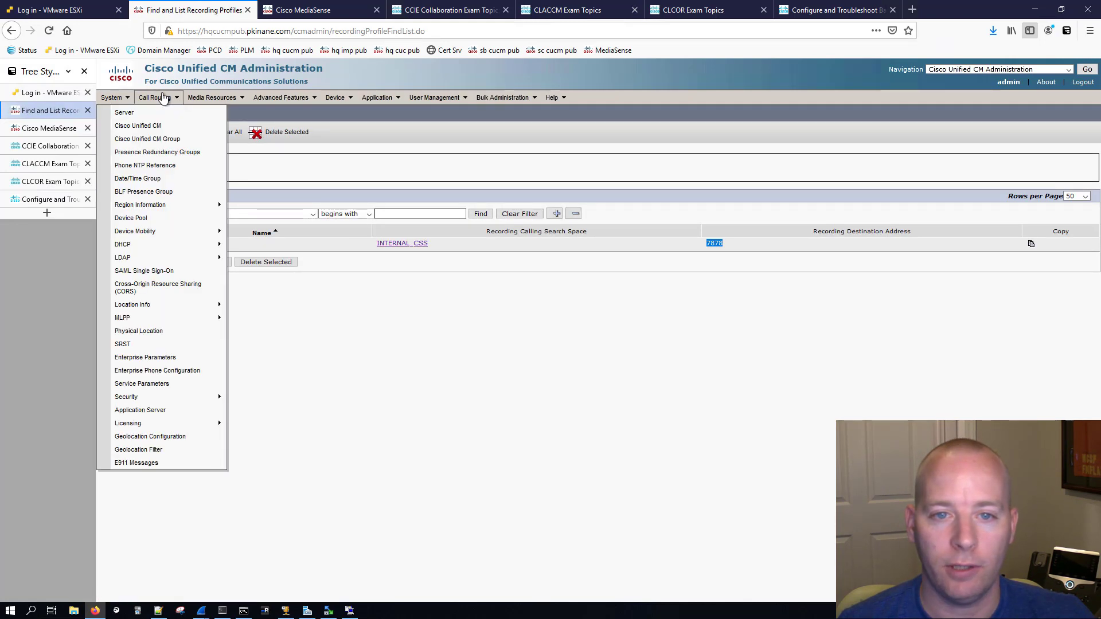
{"action": "mouse_move", "coordinate": [206, 152]}
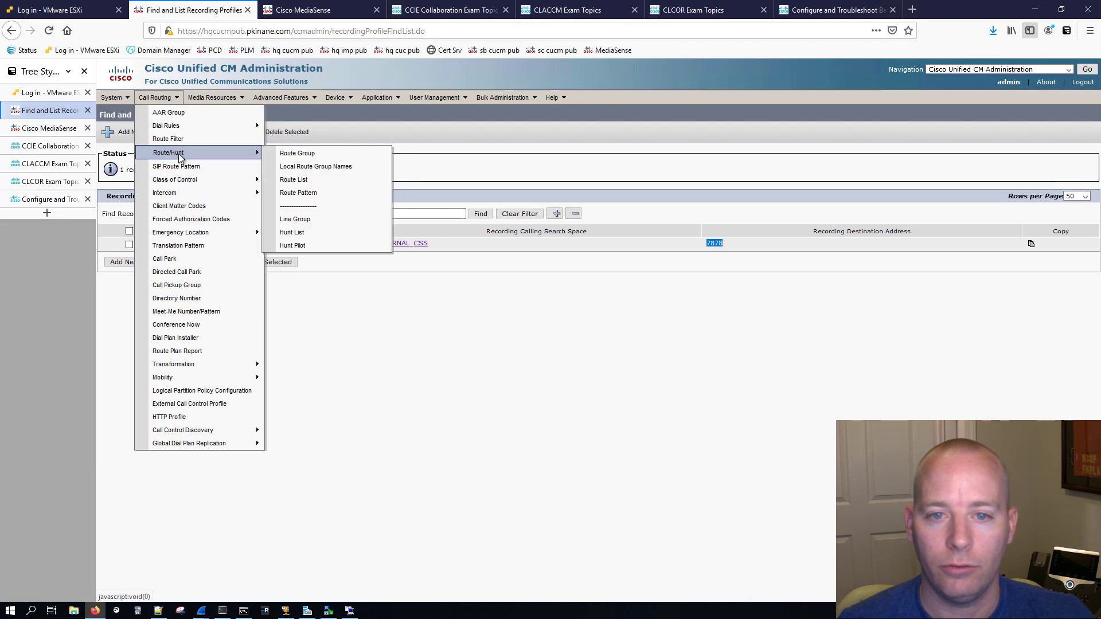
{"action": "left_click", "coordinate": [331, 187]}
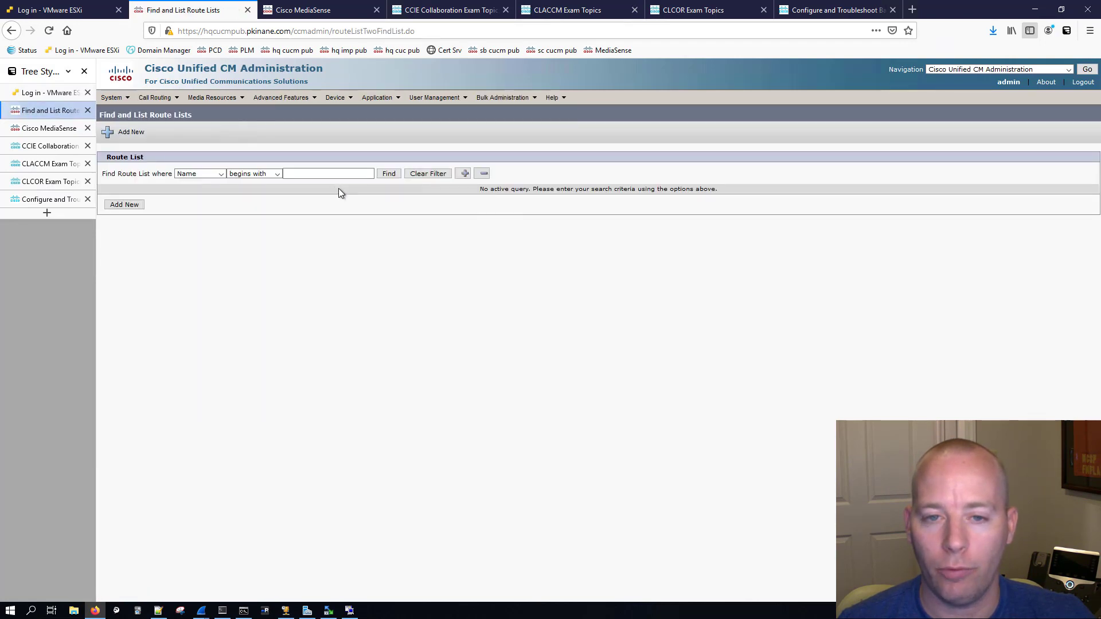
Open the route pattern list and start a new route pattern.
{"action": "left_click", "coordinate": [152, 98]}
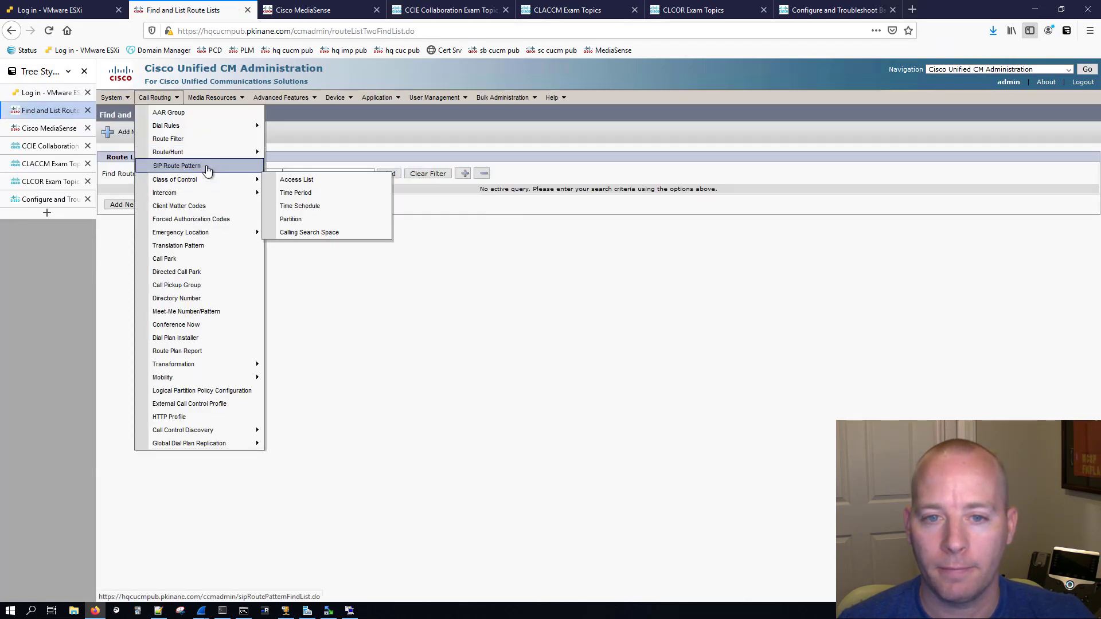
{"action": "mouse_move", "coordinate": [205, 152]}
{"action": "left_click", "coordinate": [315, 194]}
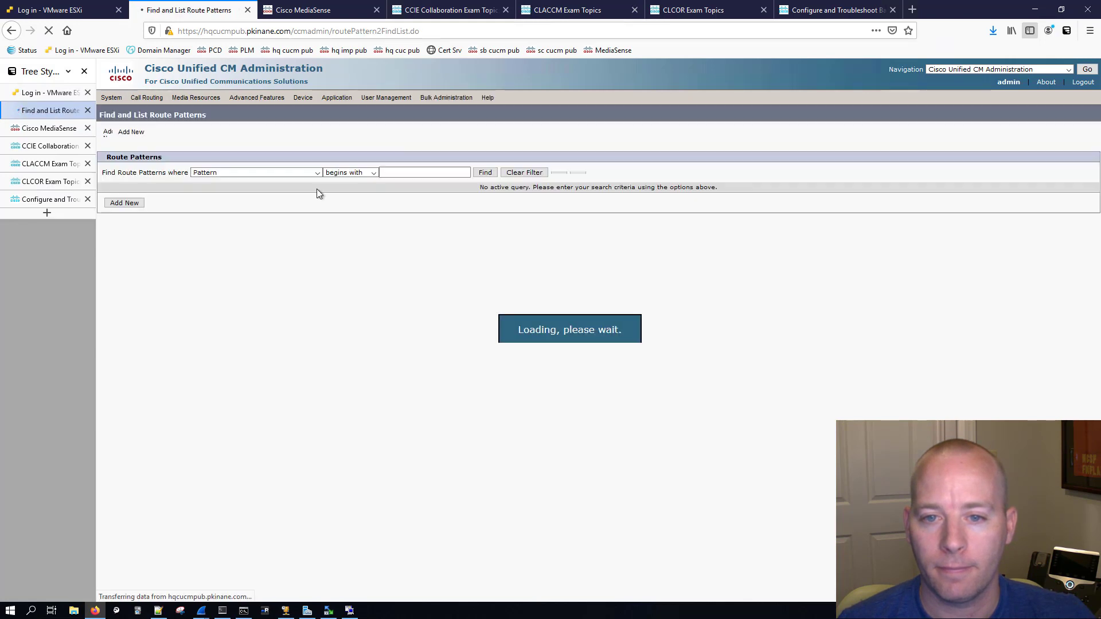
{"action": "left_click", "coordinate": [125, 205]}
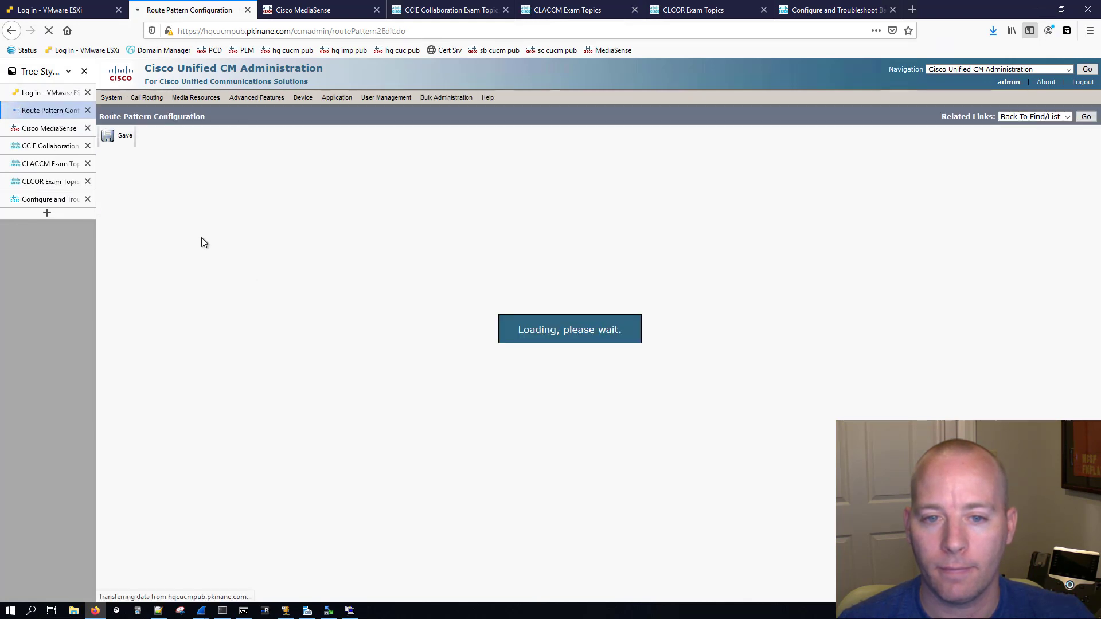
Set the route pattern to 7878 in partition INTERNAL_PT and route it through the RECORDING_SIP_TRUNK gateway.
{"action": "type", "text": "7878"}
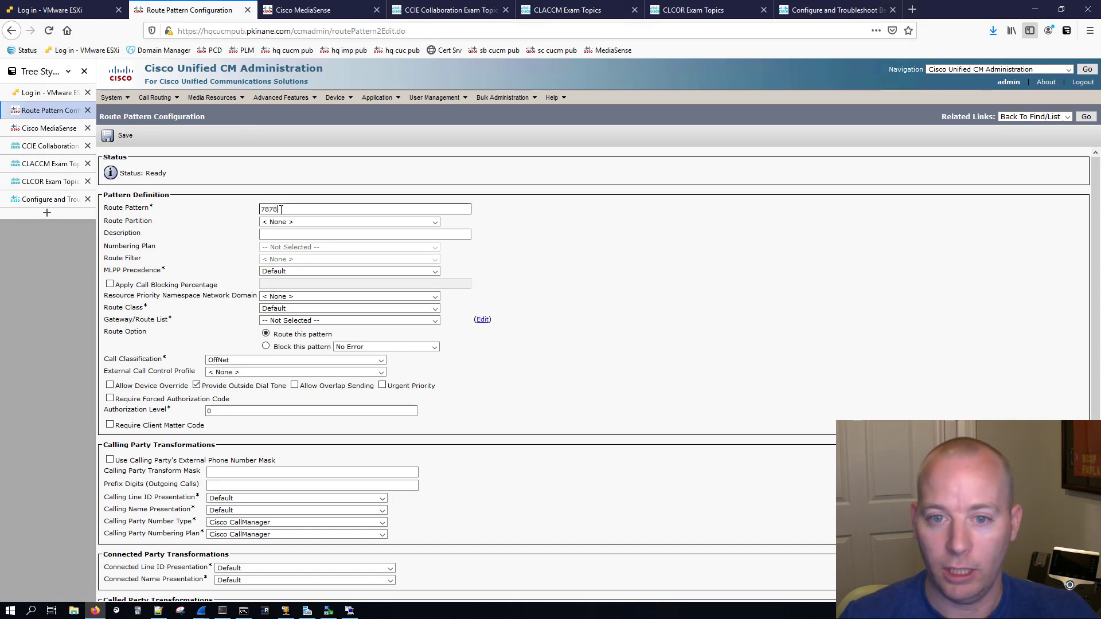
{"action": "key", "text": "Tab"}
{"action": "left_click", "coordinate": [277, 224]}
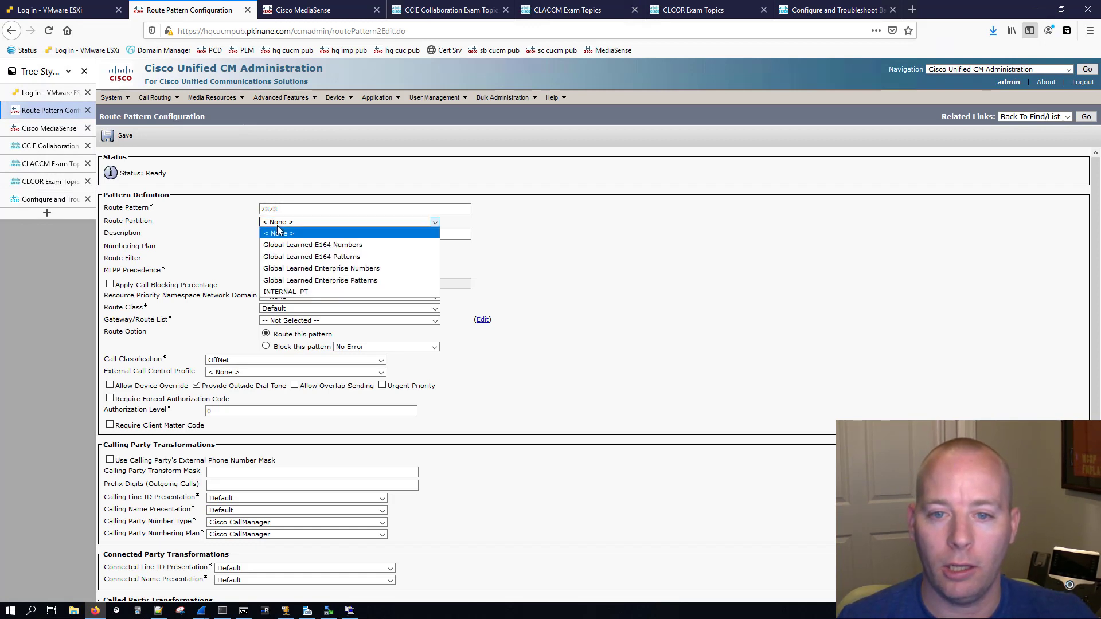
{"action": "left_click", "coordinate": [287, 291]}
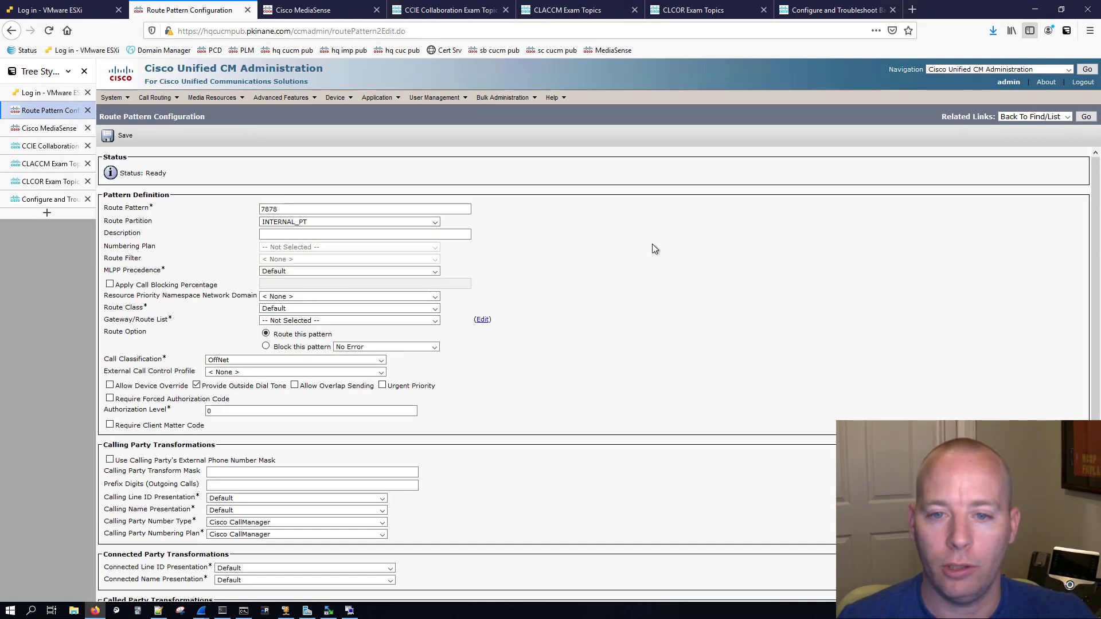
{"action": "left_click", "coordinate": [289, 321]}
{"action": "left_click", "coordinate": [307, 355]}
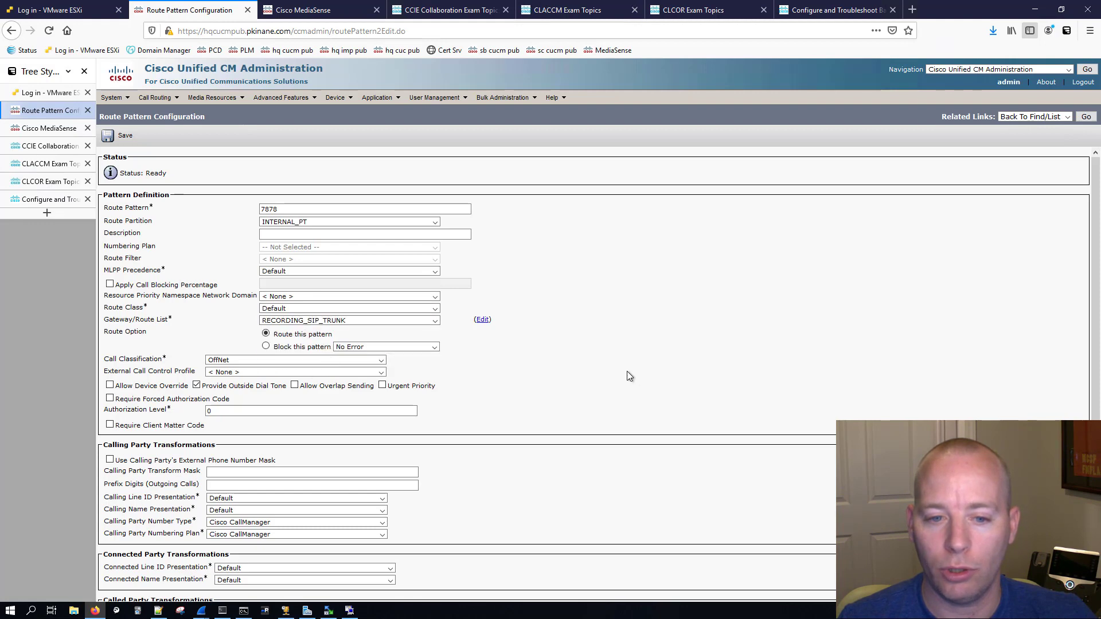
Save the 7878 route pattern without activating the authorization code, and accept the prompts.
{"action": "scroll", "coordinate": [369, 385], "scroll_direction": "down", "scroll_amount": 3}
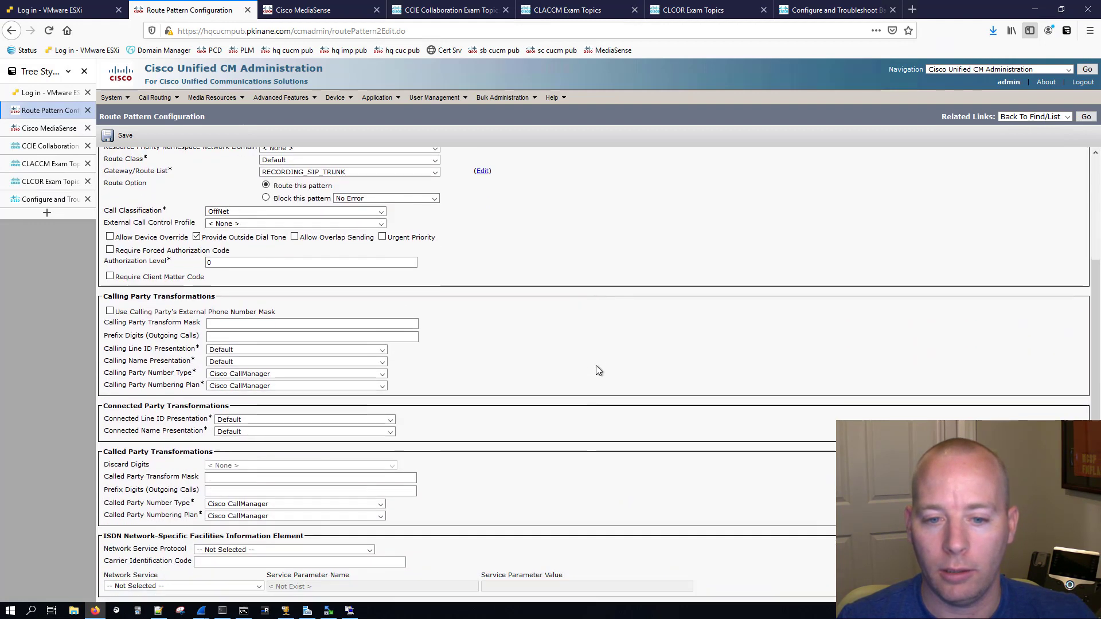
{"action": "left_click", "coordinate": [118, 136]}
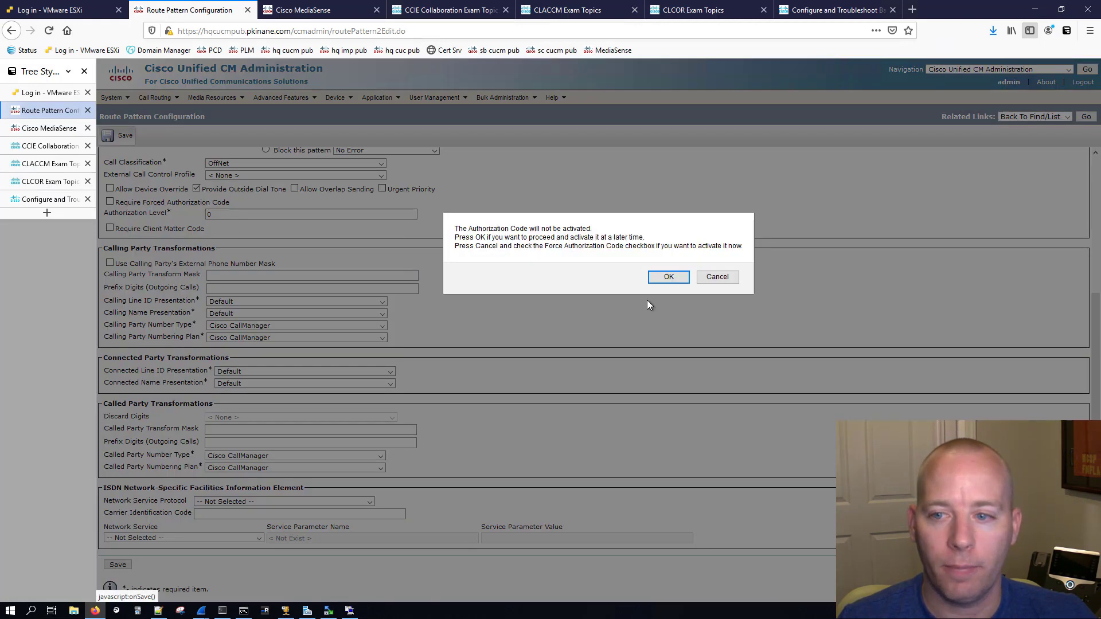
{"action": "left_click", "coordinate": [670, 277]}
{"action": "left_click", "coordinate": [717, 278]}
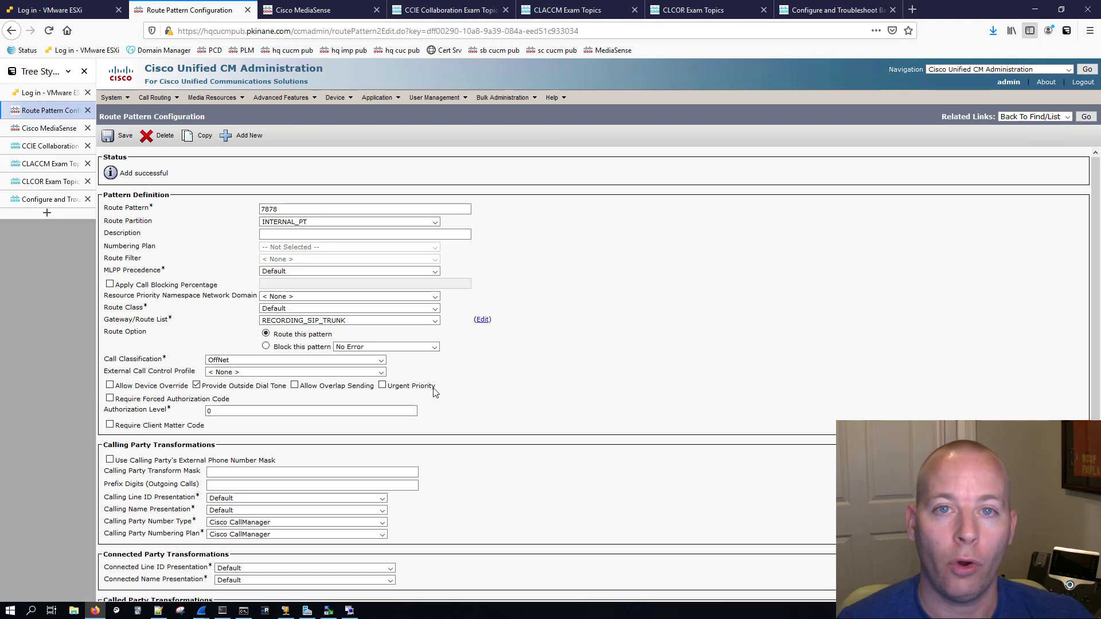
Switch to Cisco Unified Reporting and generate a new Unified CM Phone Feature List report.
{"action": "left_click", "coordinate": [1017, 68]}
{"action": "left_click", "coordinate": [1005, 104]}
{"action": "left_click", "coordinate": [1094, 70]}
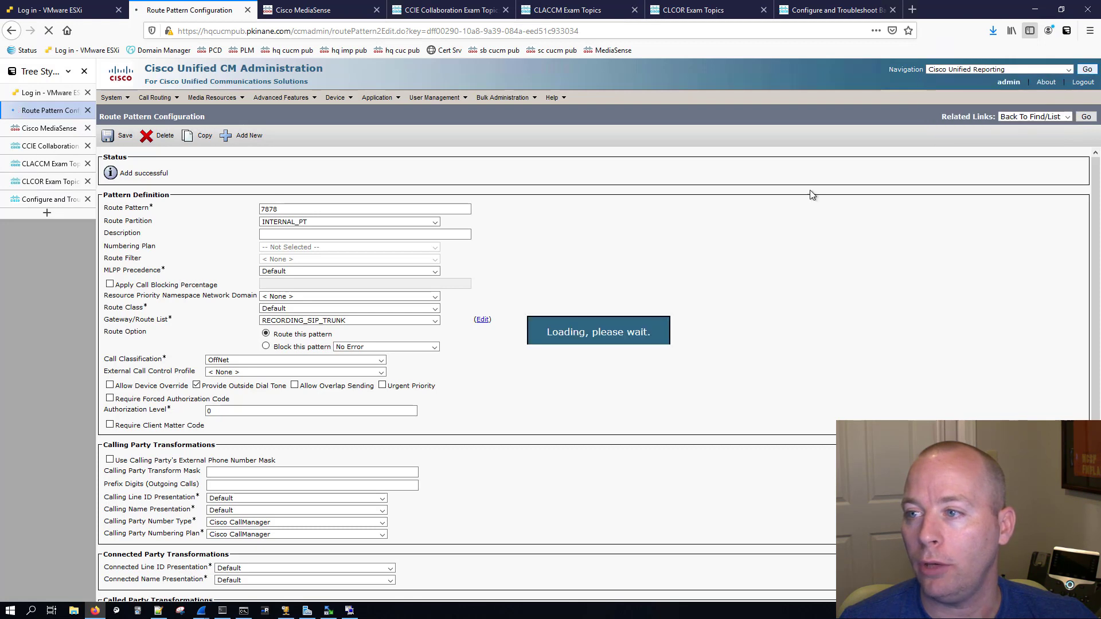
{"action": "left_click", "coordinate": [128, 113]}
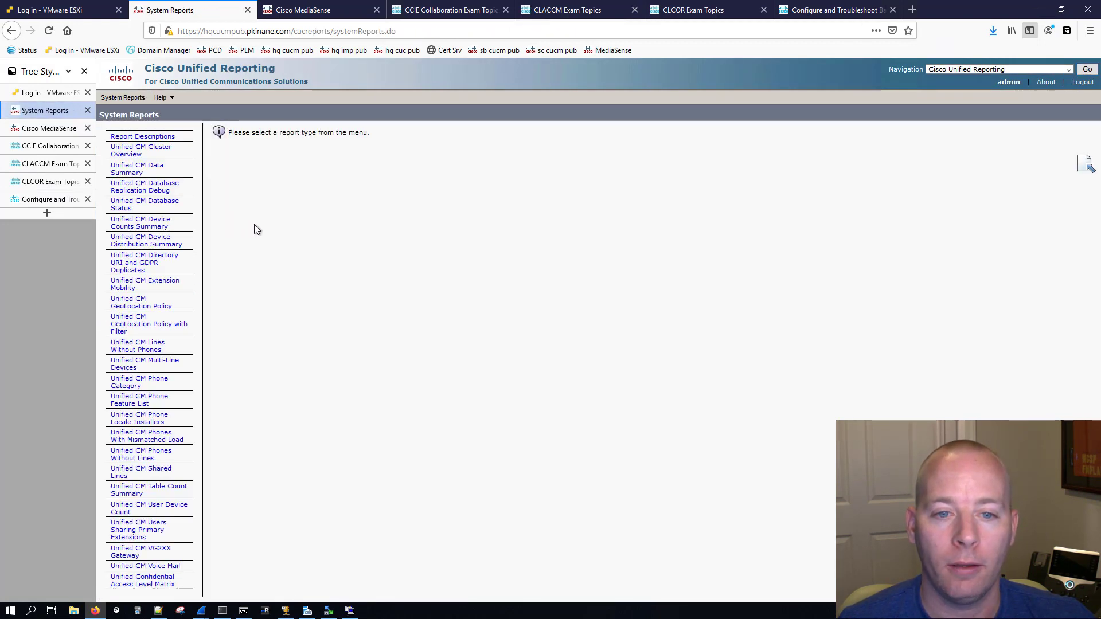
{"action": "left_click", "coordinate": [161, 400]}
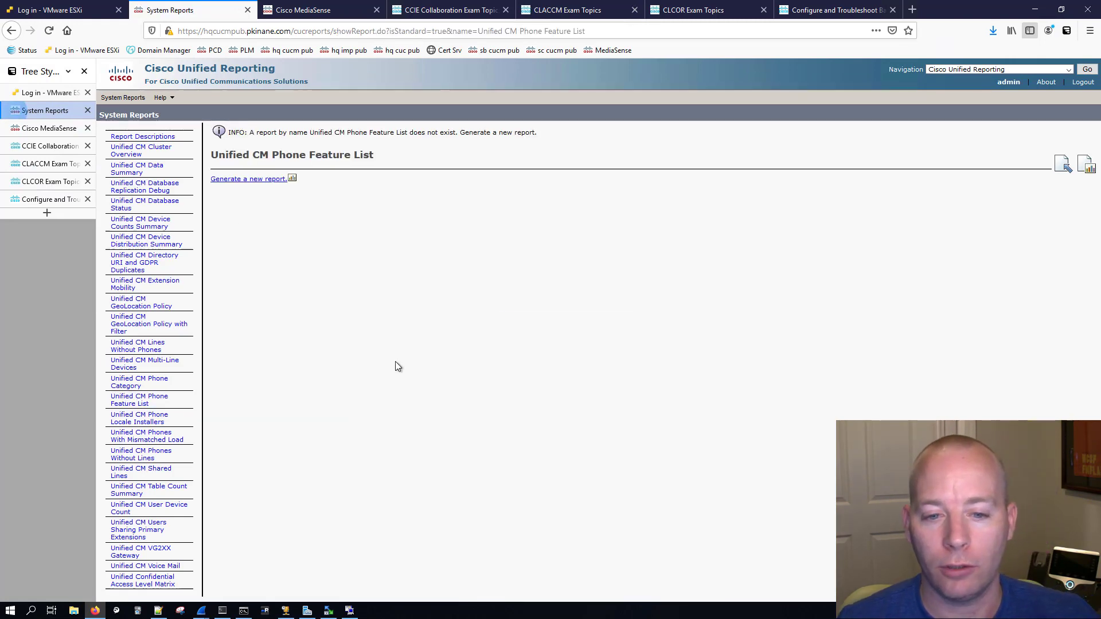
{"action": "left_click", "coordinate": [254, 179]}
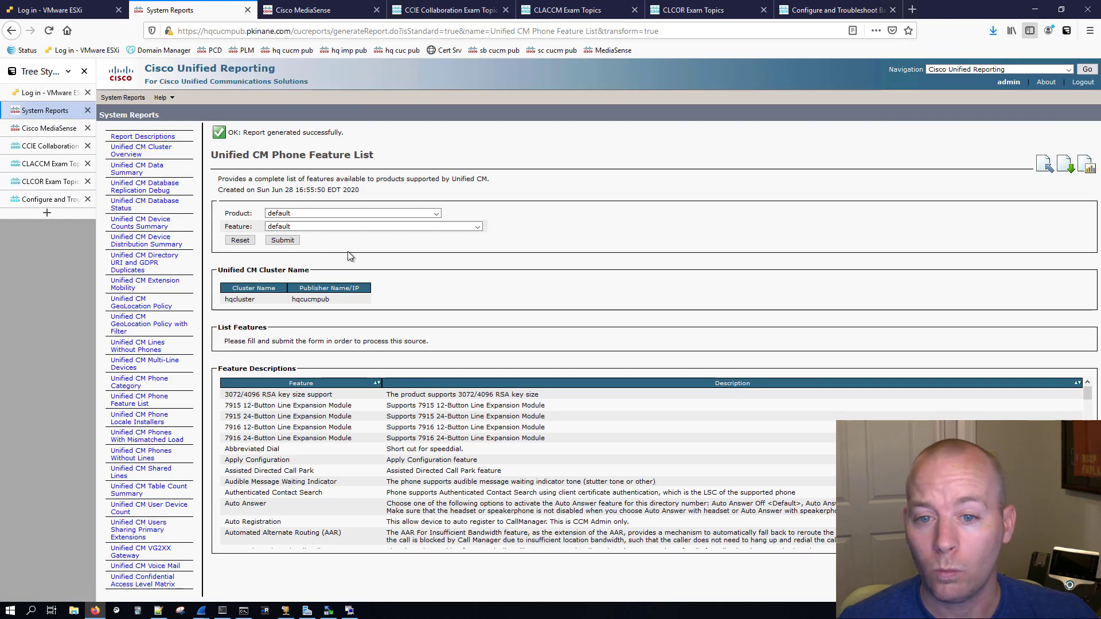
Filter the phone feature report by the Record feature for all products and look through the supported devices.
{"action": "left_click", "coordinate": [307, 227]}
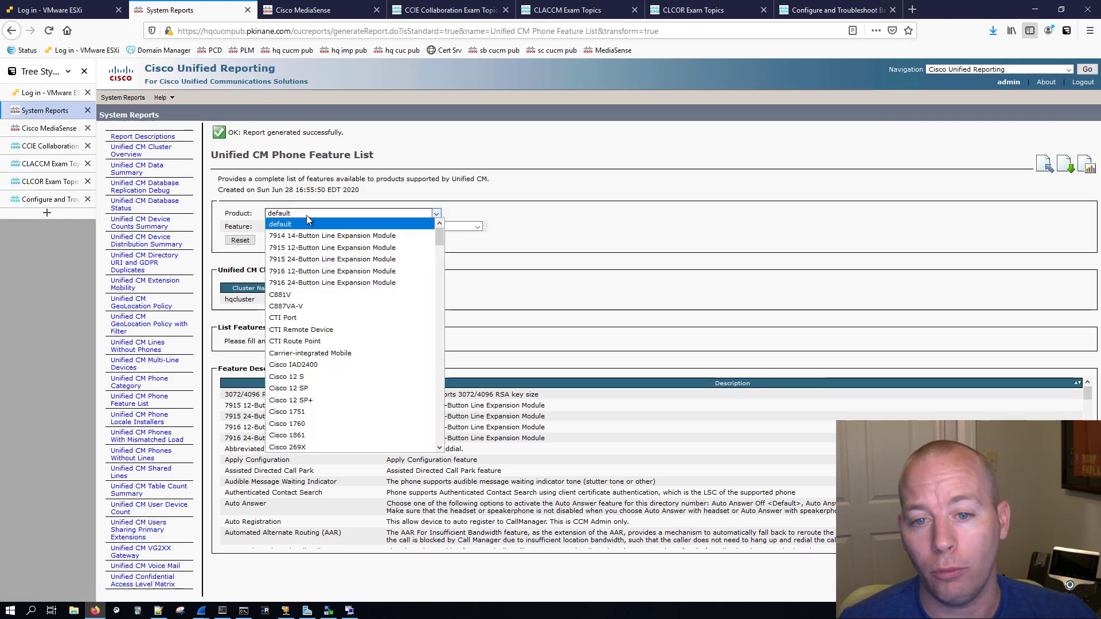
{"action": "left_click", "coordinate": [294, 227]}
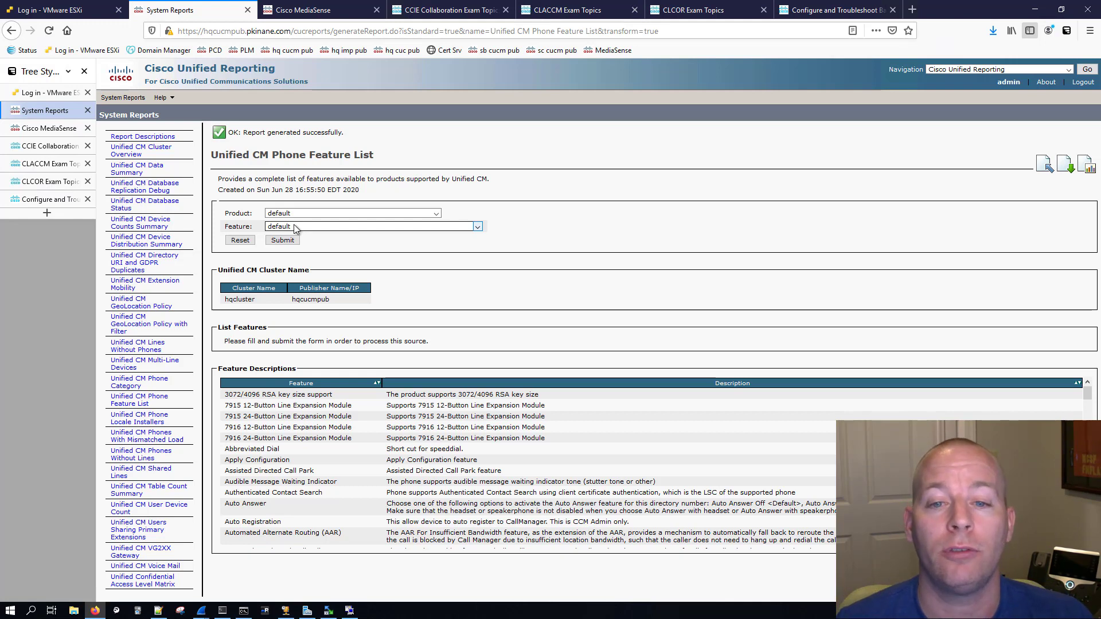
{"action": "left_click", "coordinate": [293, 226]}
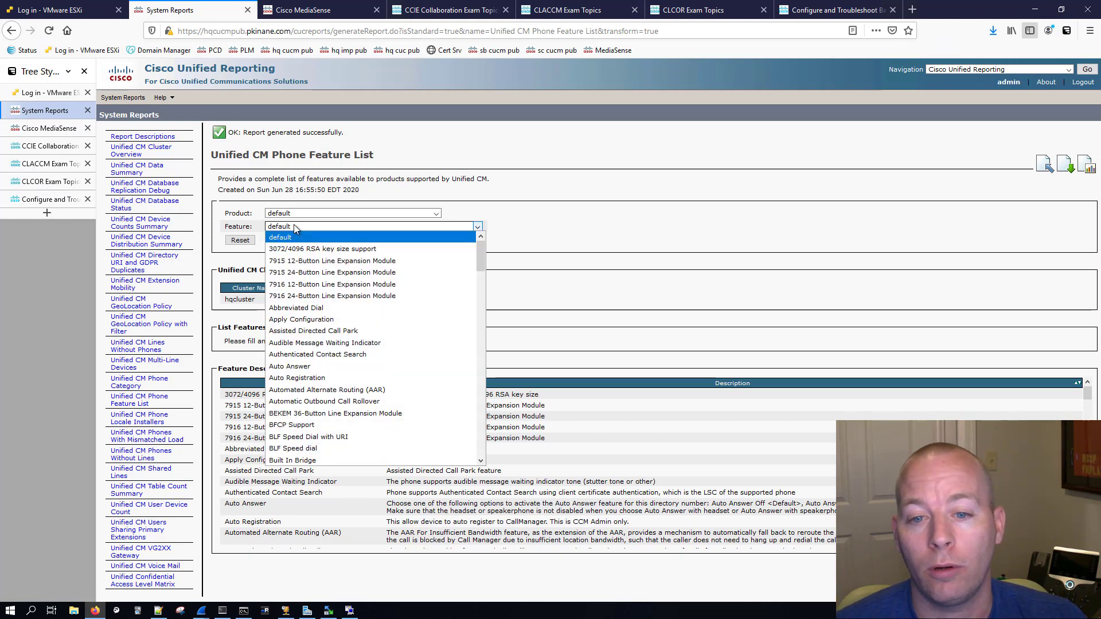
{"action": "scroll", "coordinate": [340, 343], "scroll_direction": "down", "scroll_amount": 5}
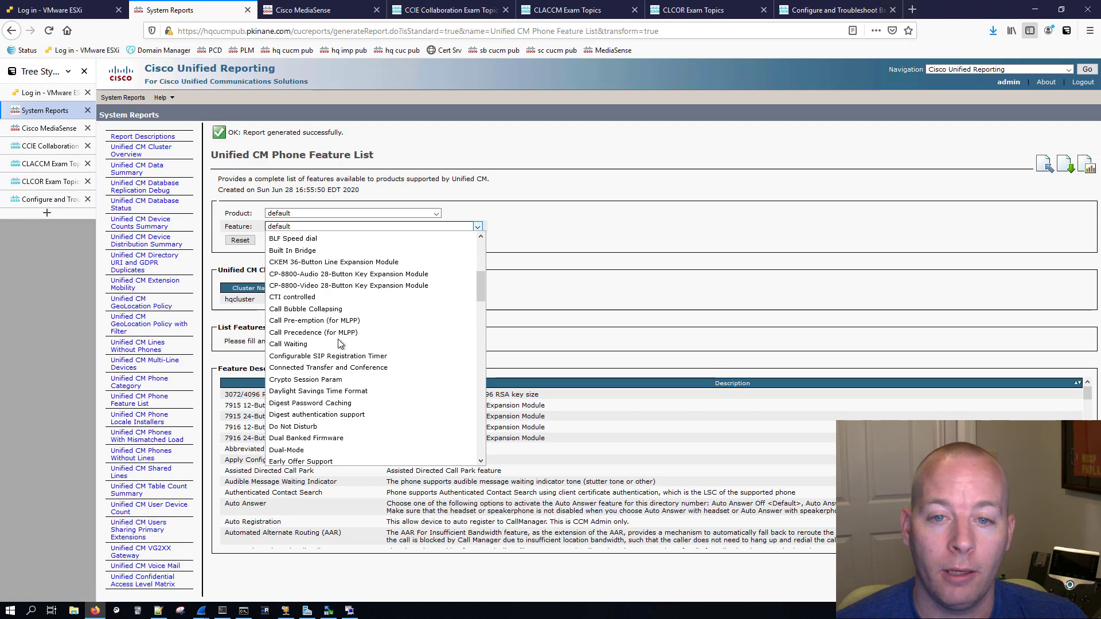
{"action": "scroll", "coordinate": [339, 343], "scroll_direction": "down", "scroll_amount": 15}
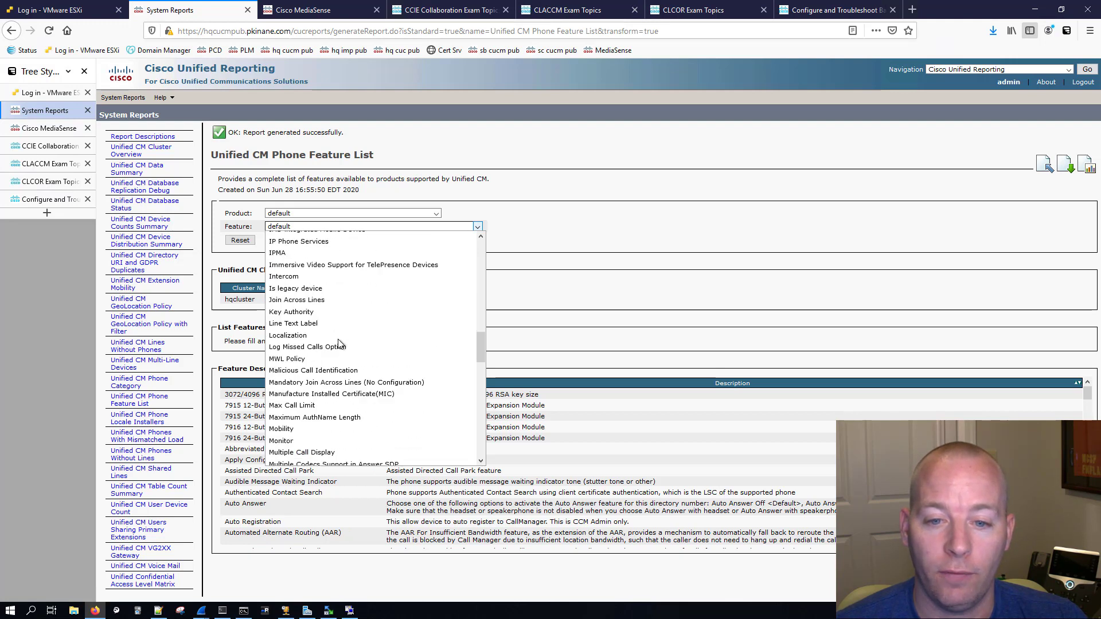
{"action": "scroll", "coordinate": [340, 343], "scroll_direction": "down", "scroll_amount": 2}
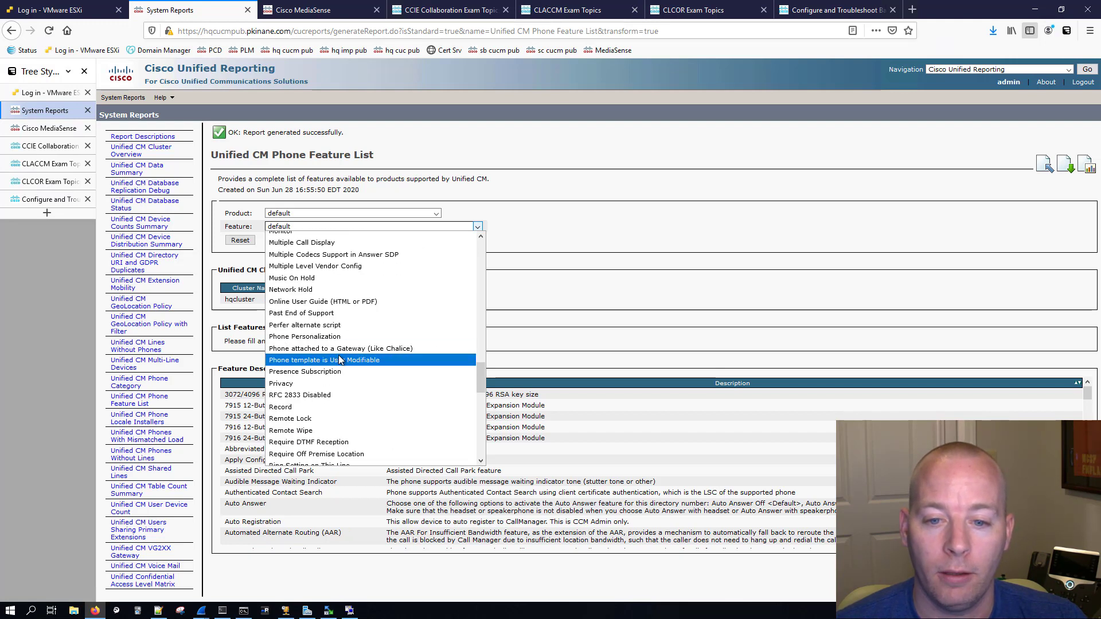
{"action": "left_click", "coordinate": [321, 407]}
{"action": "left_click", "coordinate": [283, 240]}
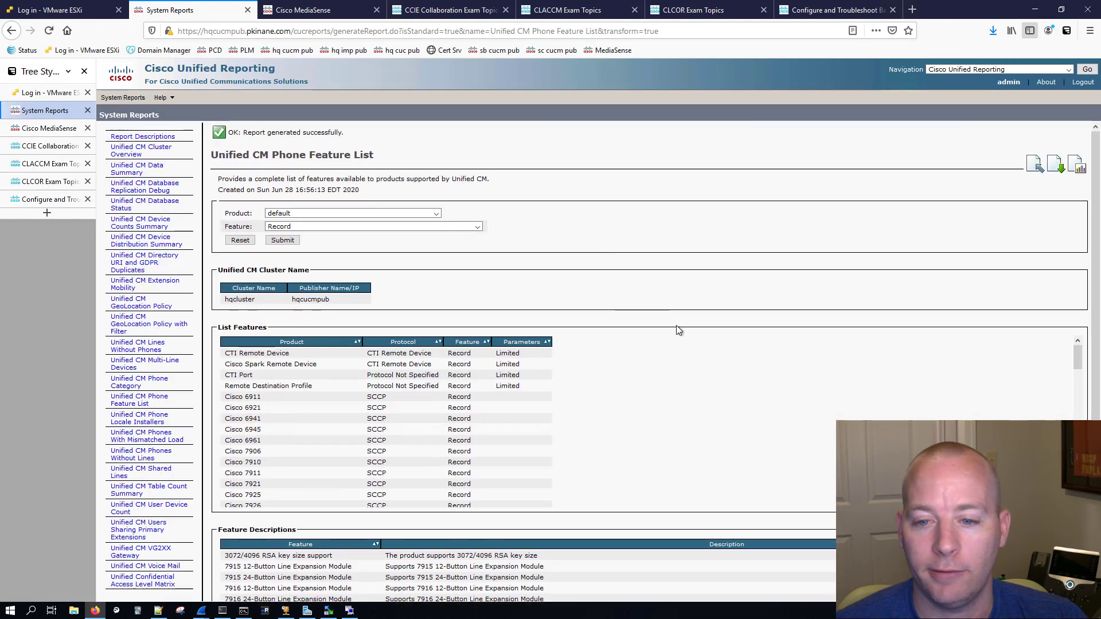
{"action": "scroll", "coordinate": [676, 329], "scroll_direction": "down", "scroll_amount": 3}
{"action": "scroll", "coordinate": [627, 269], "scroll_direction": "up", "scroll_amount": 1}
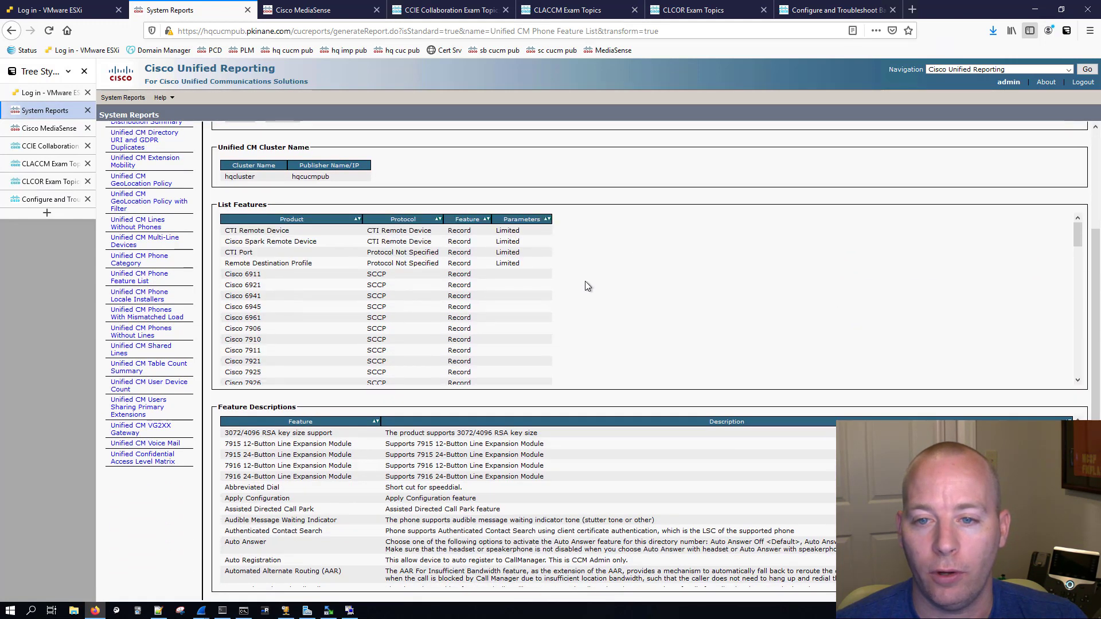
{"action": "scroll", "coordinate": [584, 281], "scroll_direction": "down", "scroll_amount": 10}
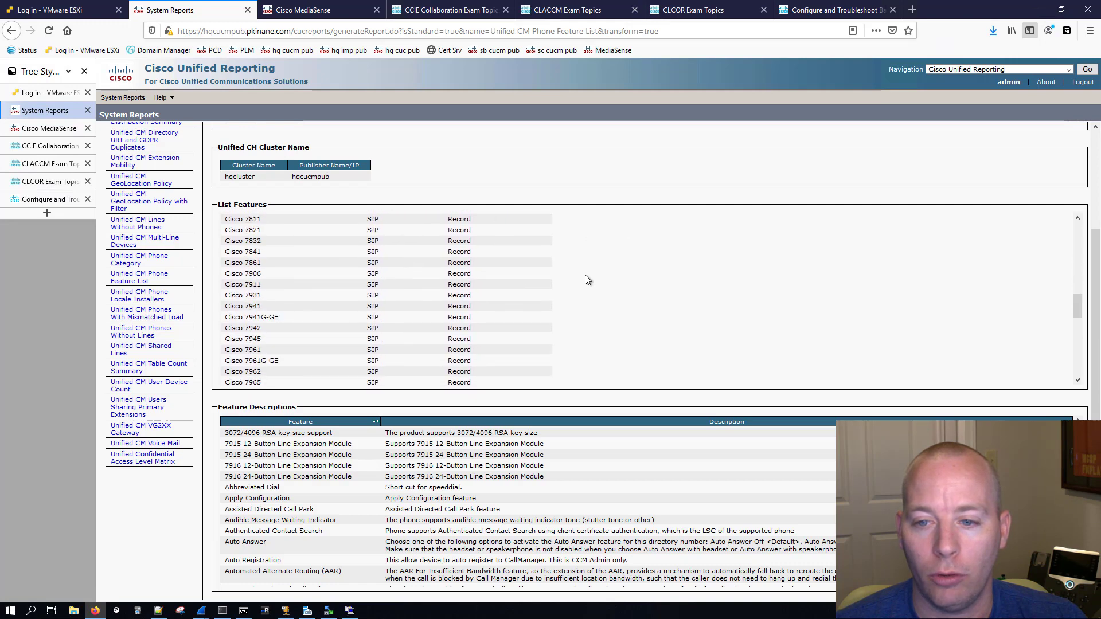
{"action": "scroll", "coordinate": [585, 275], "scroll_direction": "down", "scroll_amount": 10}
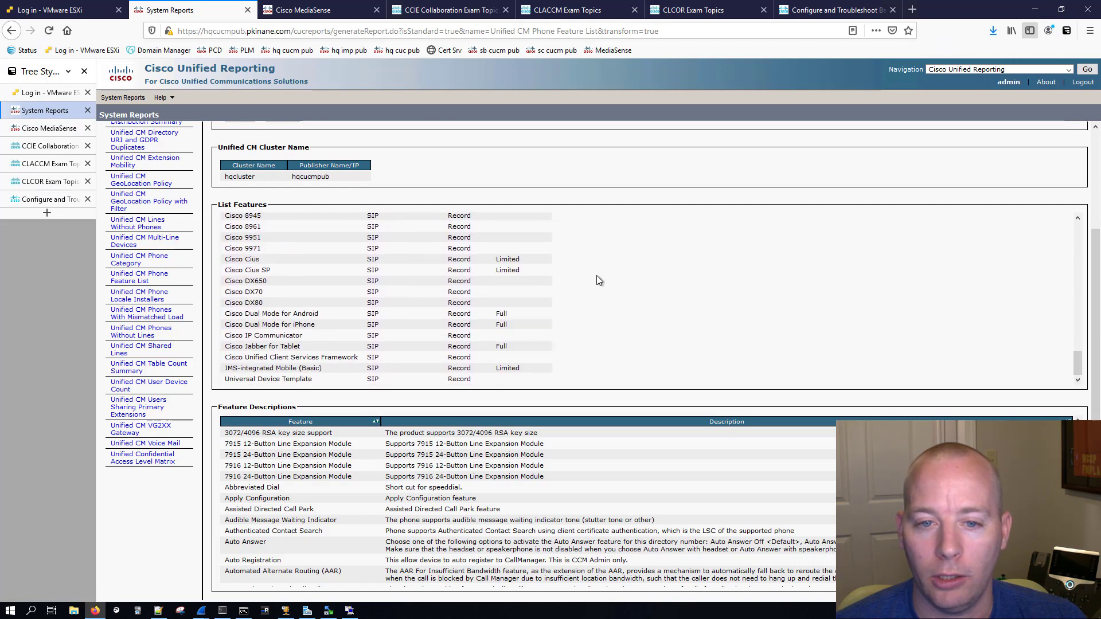
{"action": "scroll", "coordinate": [498, 273], "scroll_direction": "up", "scroll_amount": 6}
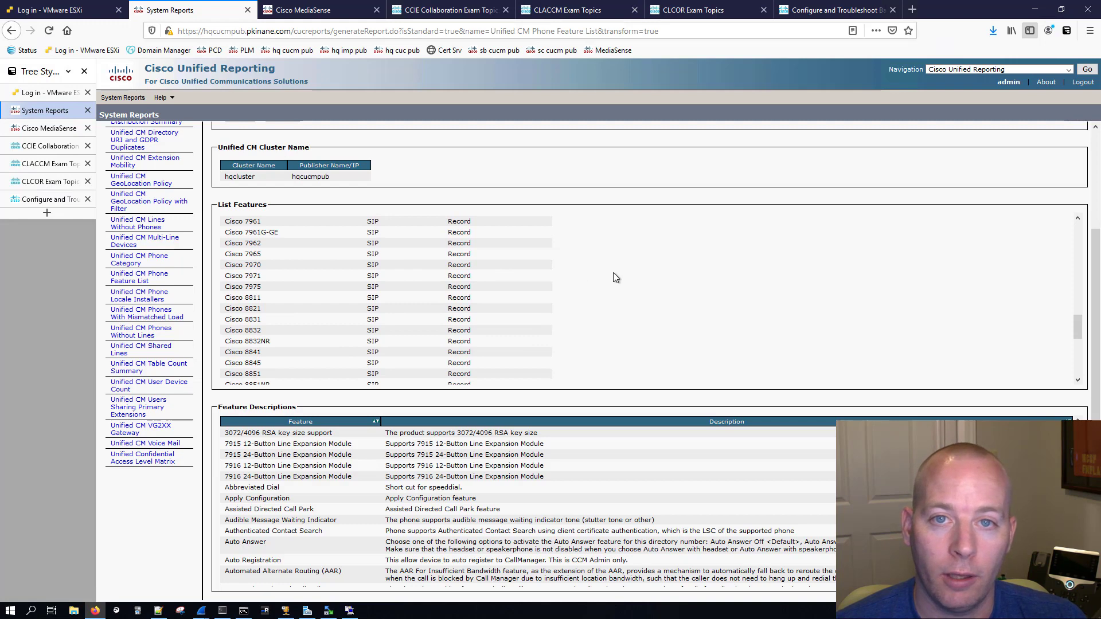
{"action": "scroll", "coordinate": [613, 273], "scroll_direction": "up", "scroll_amount": 3}
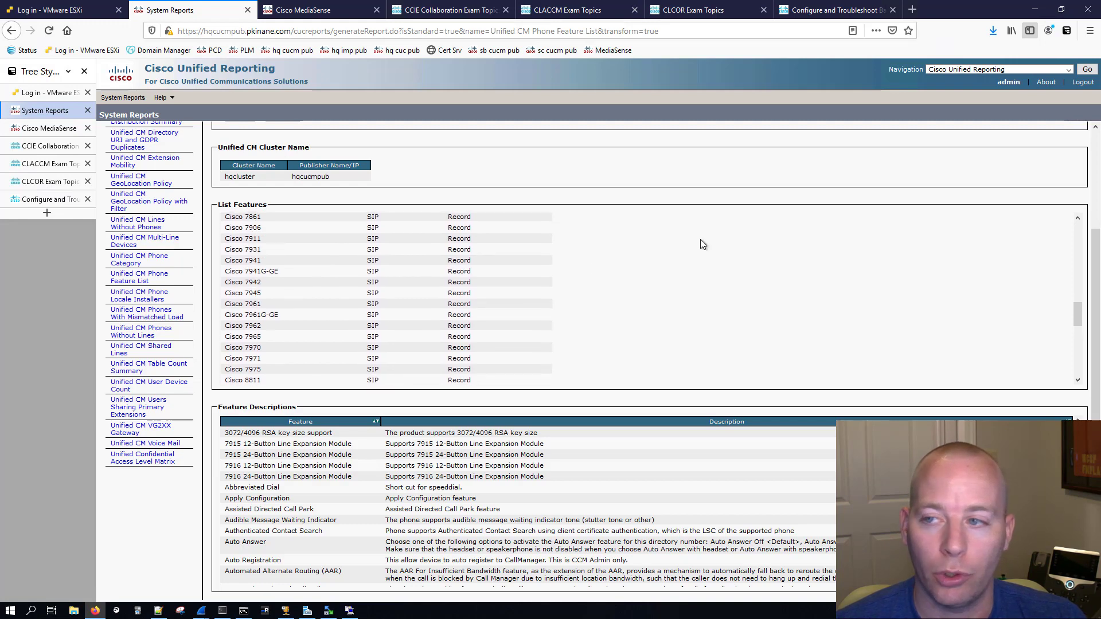
Return to Cisco Unified CM Administration and list all phones.
{"action": "left_click", "coordinate": [1063, 69]}
{"action": "left_click", "coordinate": [1032, 86]}
{"action": "left_click", "coordinate": [1085, 71]}
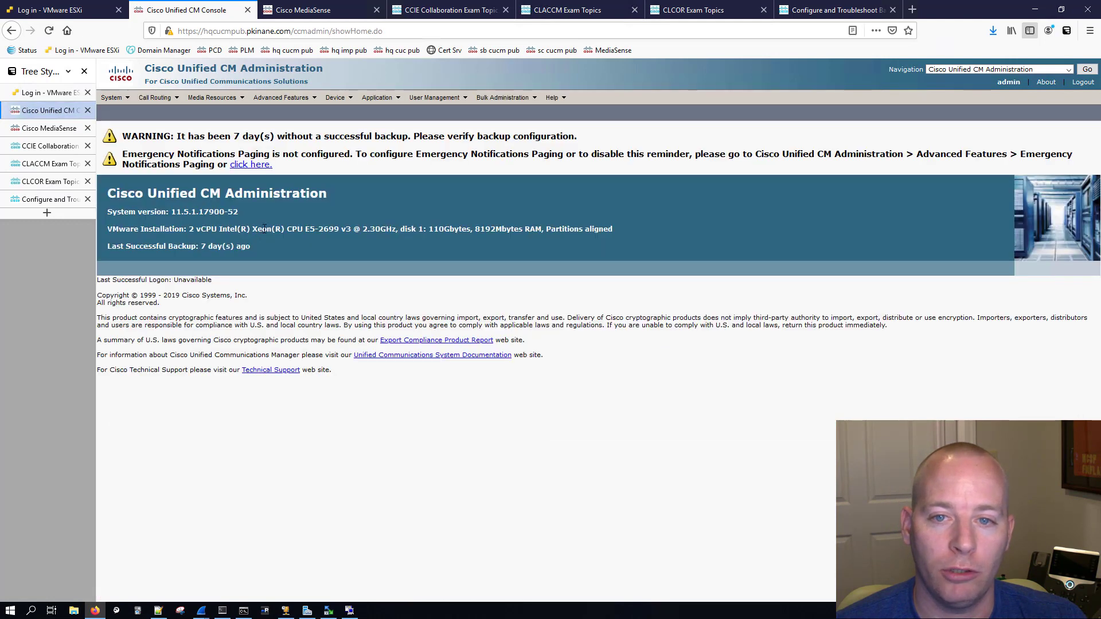
{"action": "mouse_move", "coordinate": [335, 97]}
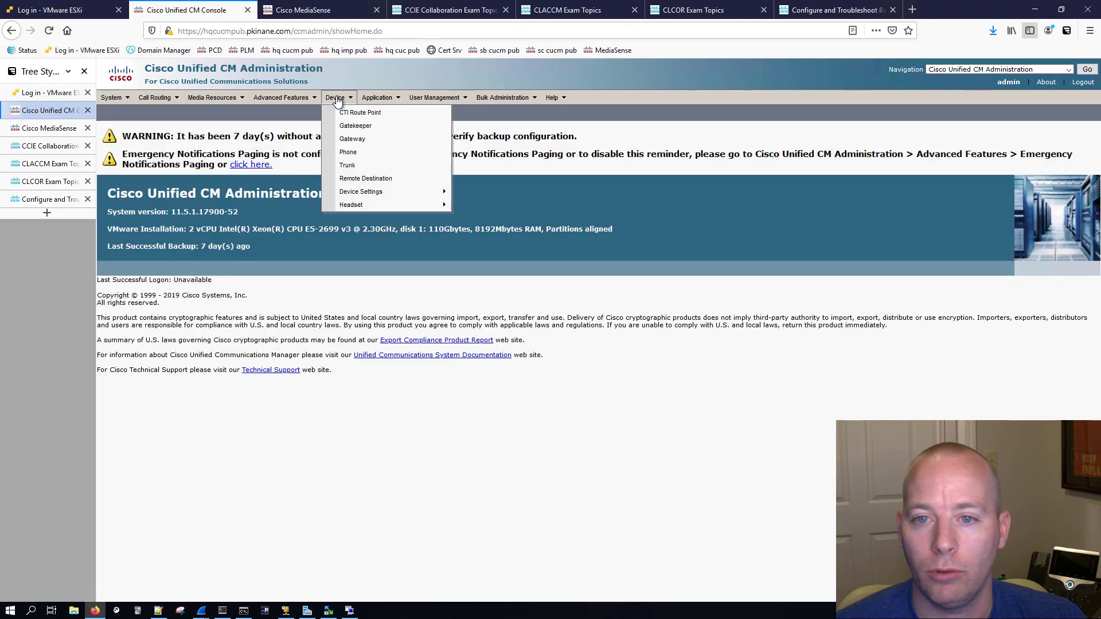
{"action": "left_click", "coordinate": [348, 153]}
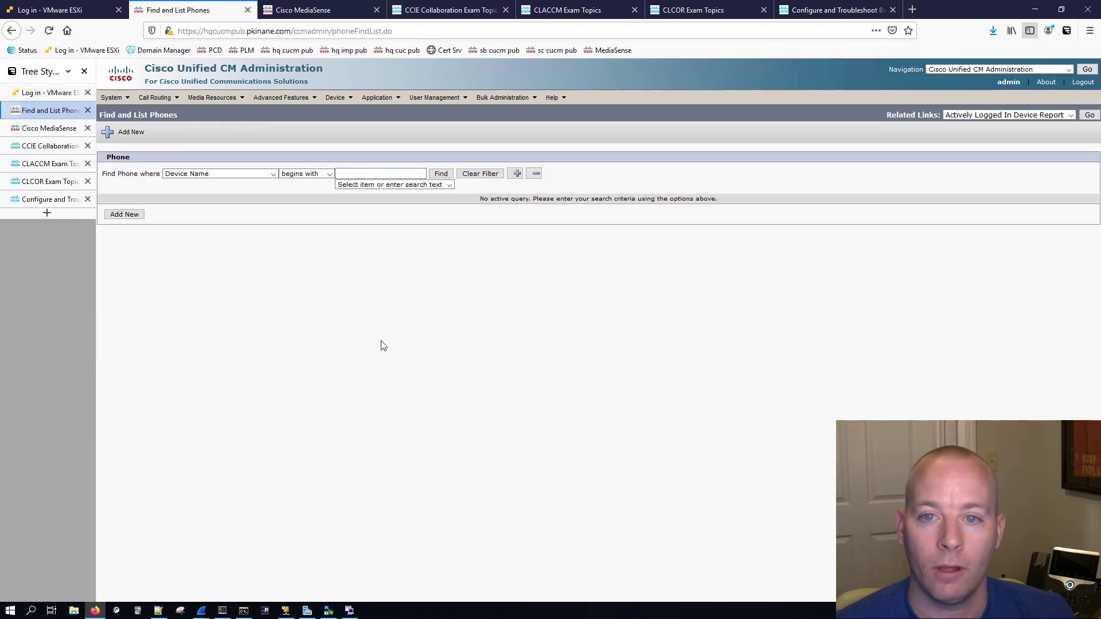
{"action": "left_click", "coordinate": [441, 173]}
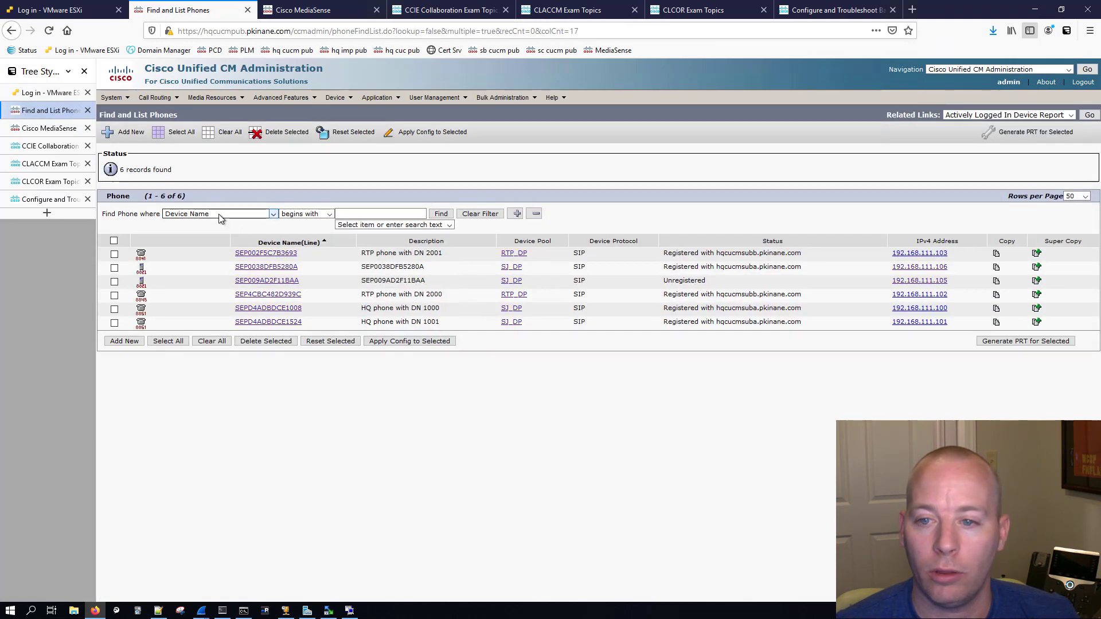
List the phones by directory number and open the HQ phone with extension 1000.
{"action": "left_click", "coordinate": [219, 214]}
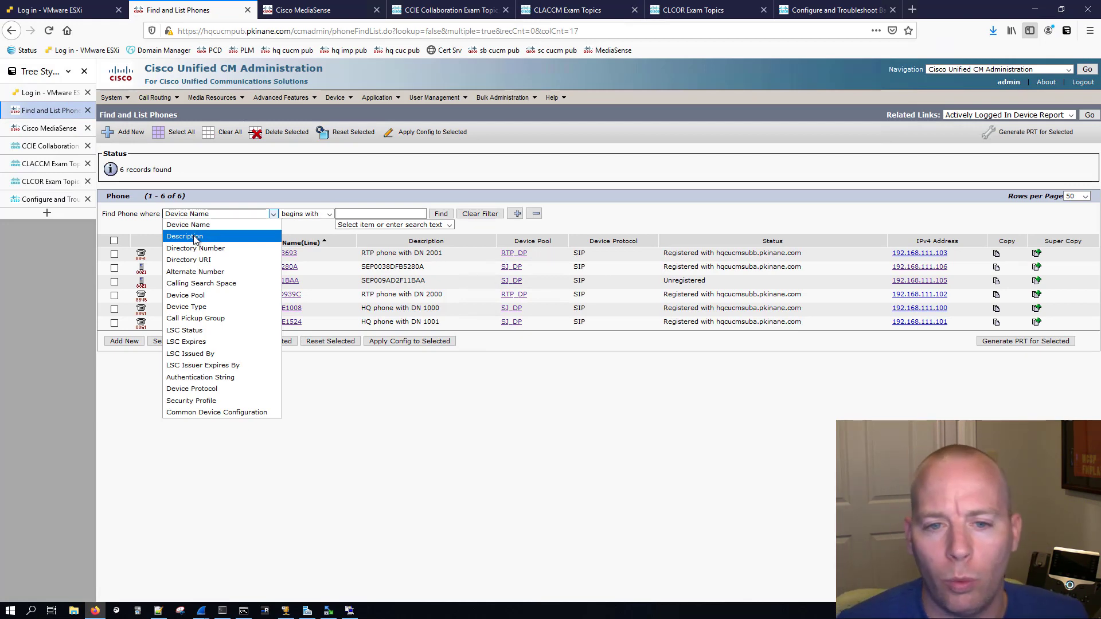
{"action": "left_click", "coordinate": [195, 248]}
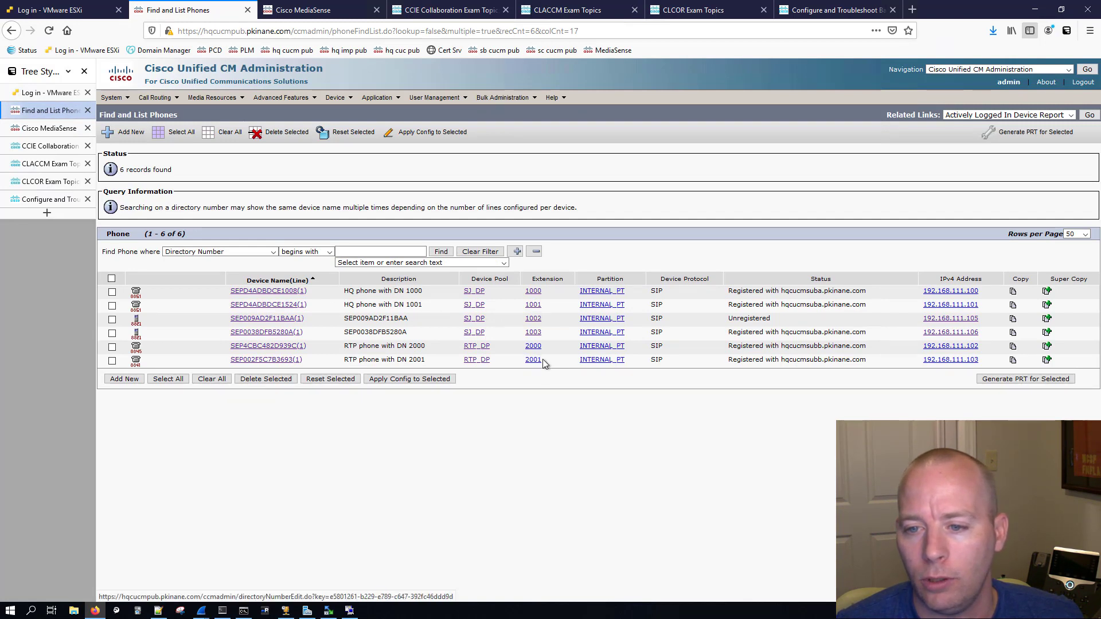
{"action": "left_click_drag", "start_coordinate": [545, 292], "coordinate": [229, 291]}
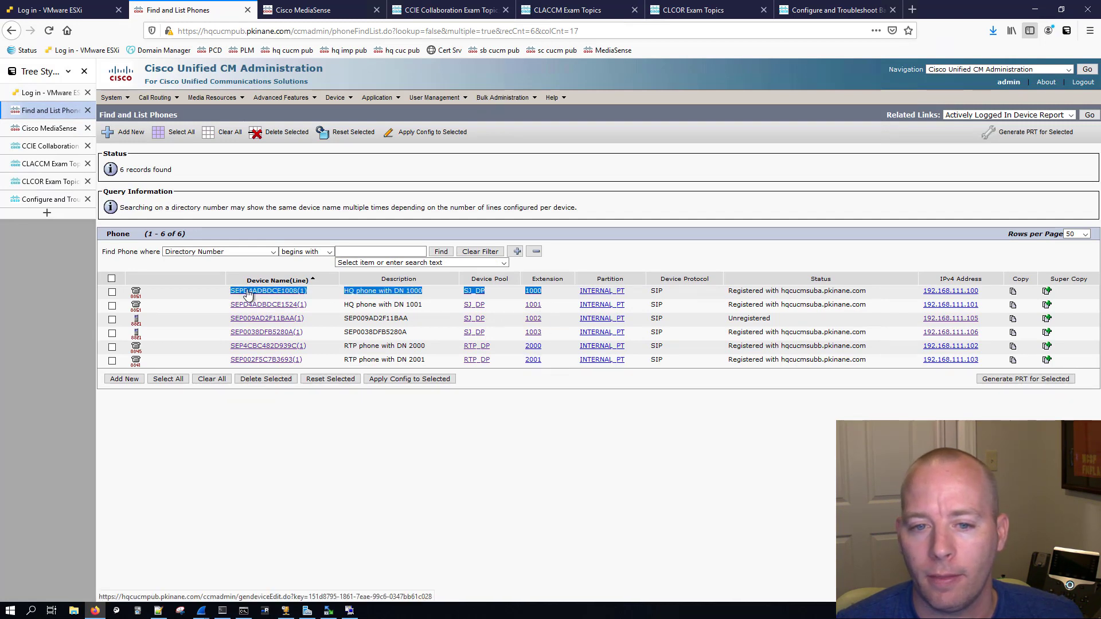
{"action": "left_click", "coordinate": [246, 291]}
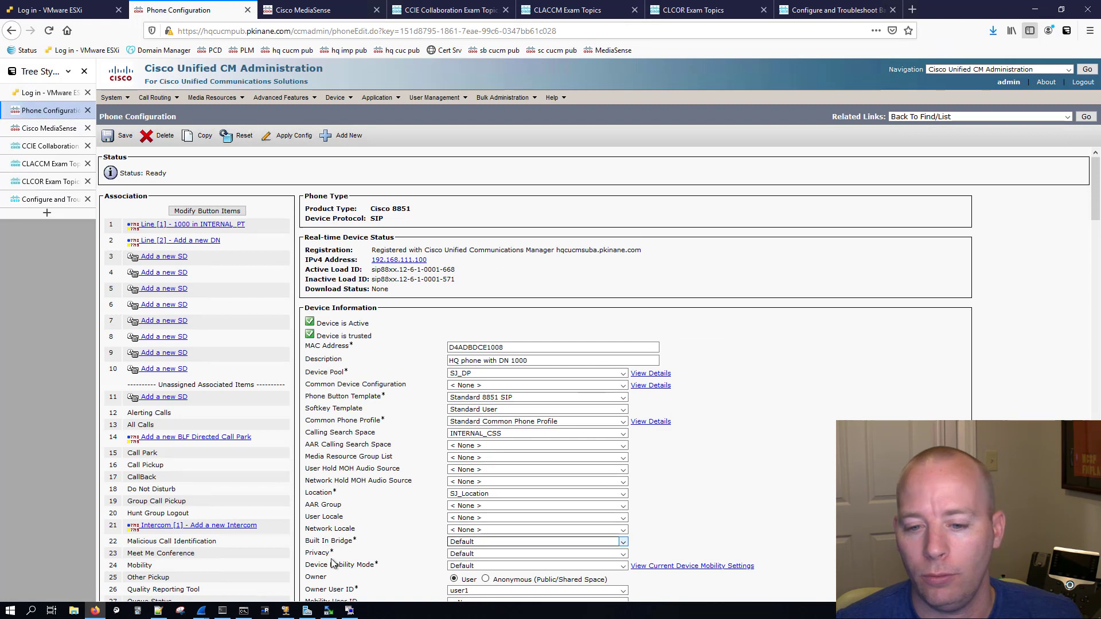
Set Privacy to Off and Built In Bridge to On for the phone, and save the configuration.
{"action": "left_click", "coordinate": [470, 560]}
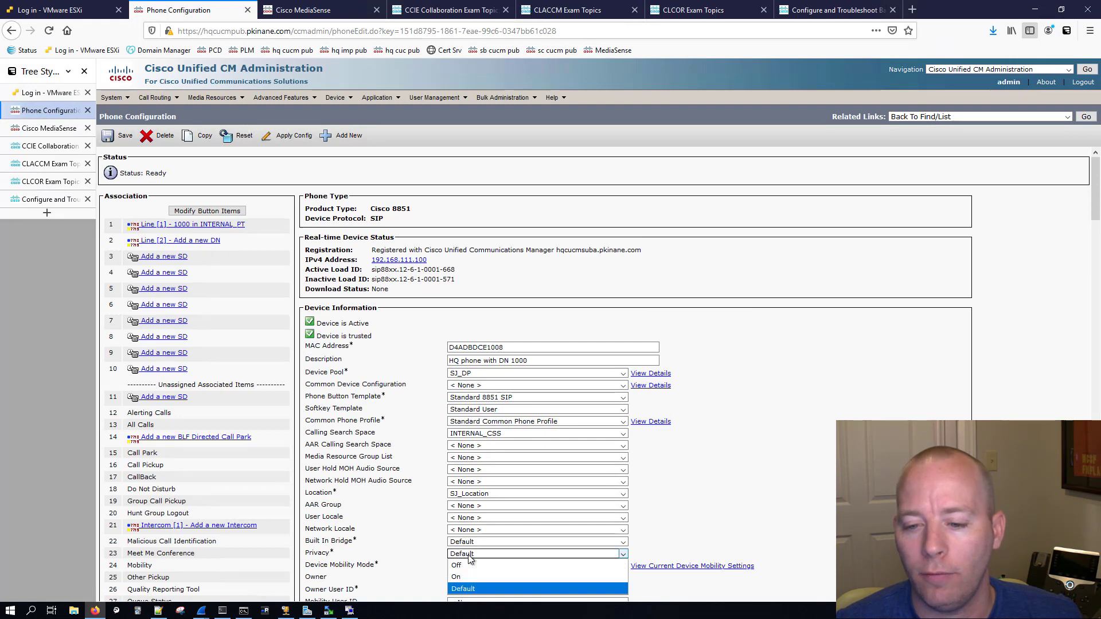
{"action": "left_click", "coordinate": [467, 572]}
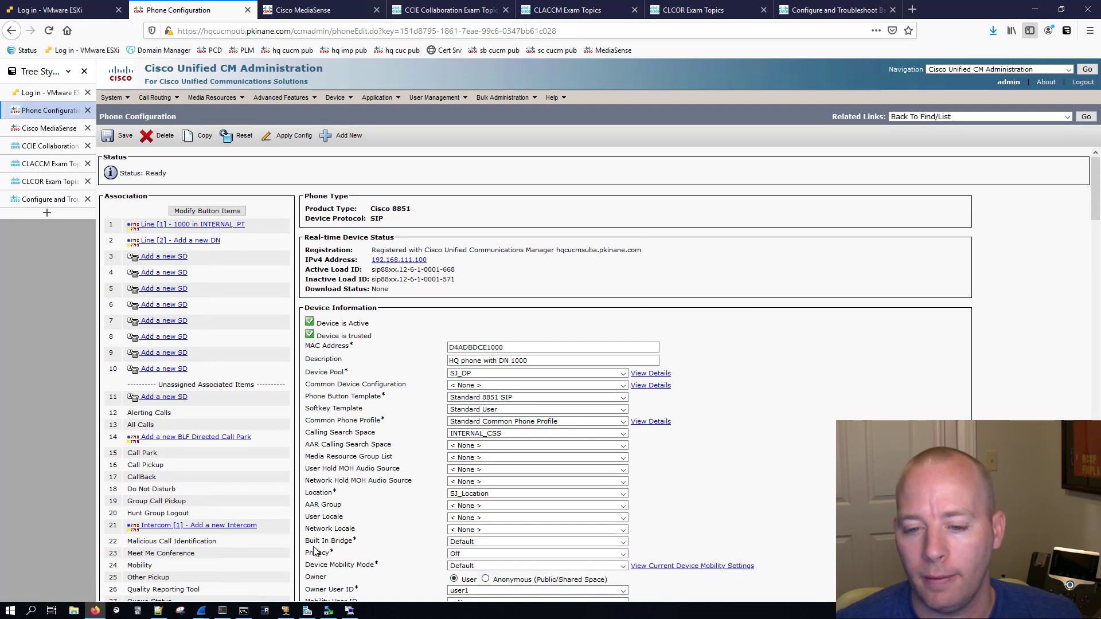
{"action": "left_click", "coordinate": [469, 543]}
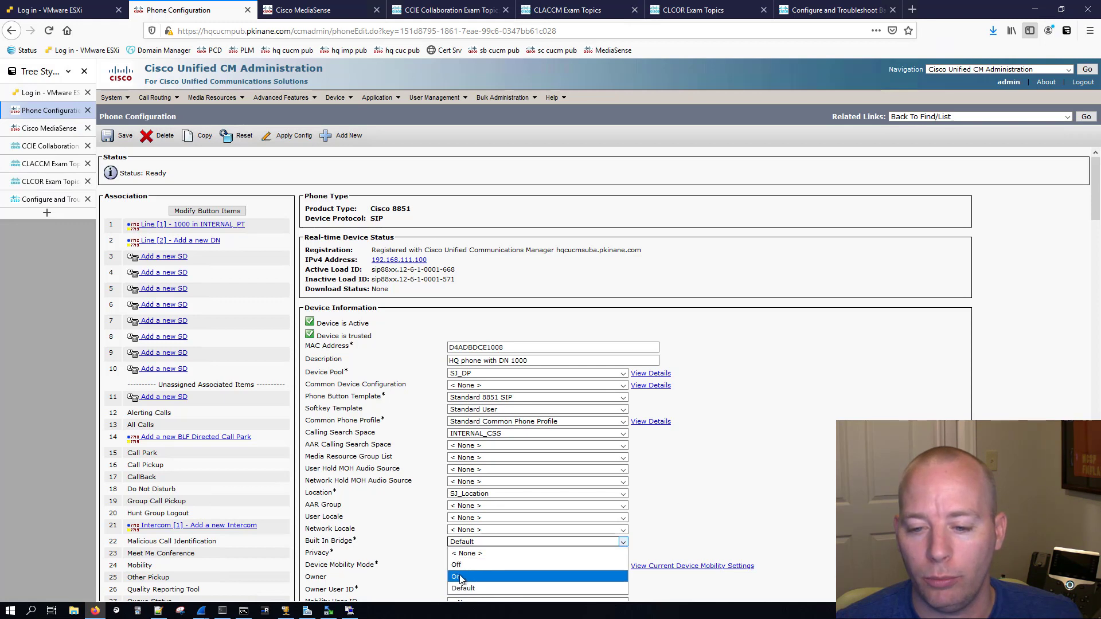
{"action": "left_click", "coordinate": [473, 576]}
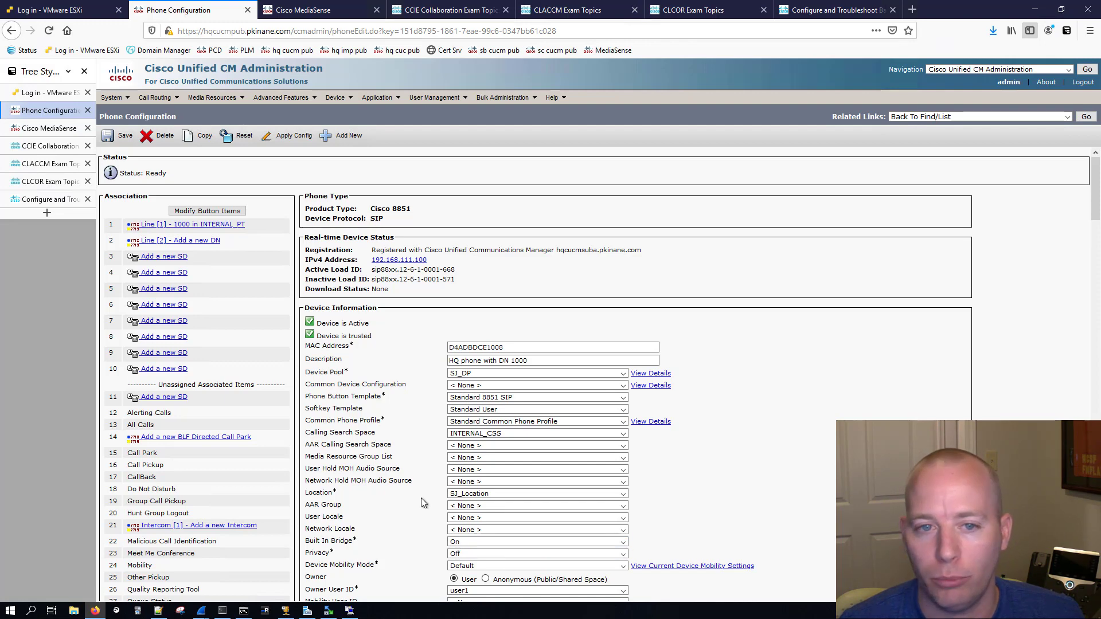
{"action": "left_click", "coordinate": [119, 137]}
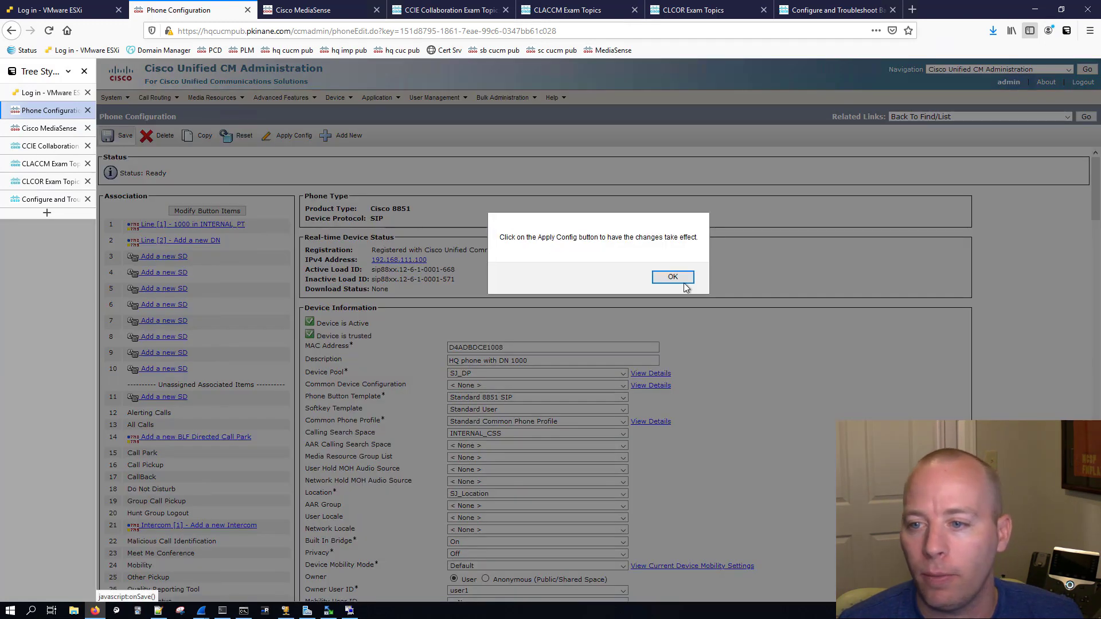
{"action": "left_click", "coordinate": [684, 280]}
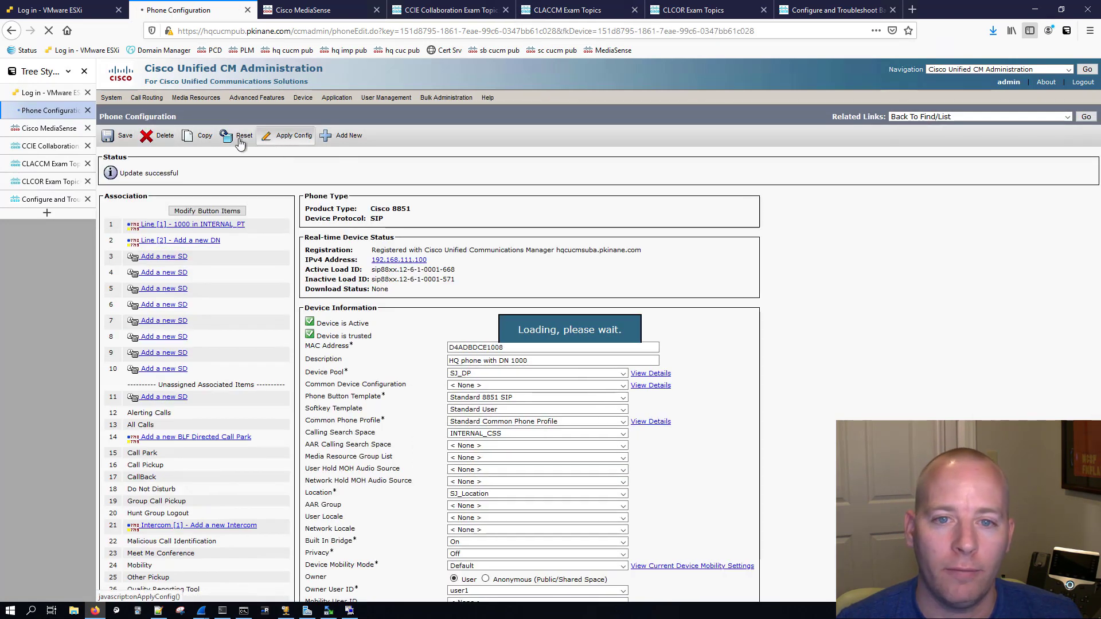
Open the phone's first line, 1000 in INTERNAL_PT, and set its Recording Option to Automatic Call Recording Enabled.
{"action": "left_click", "coordinate": [196, 225]}
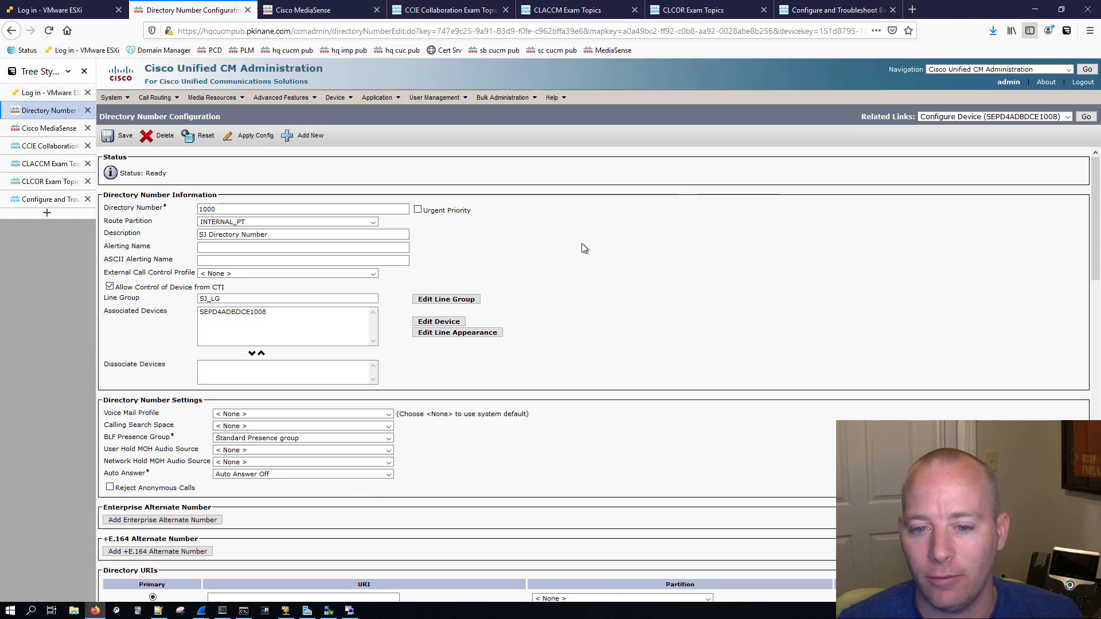
{"action": "scroll", "coordinate": [582, 244], "scroll_direction": "down", "scroll_amount": 4}
{"action": "scroll", "coordinate": [581, 244], "scroll_direction": "down", "scroll_amount": 3}
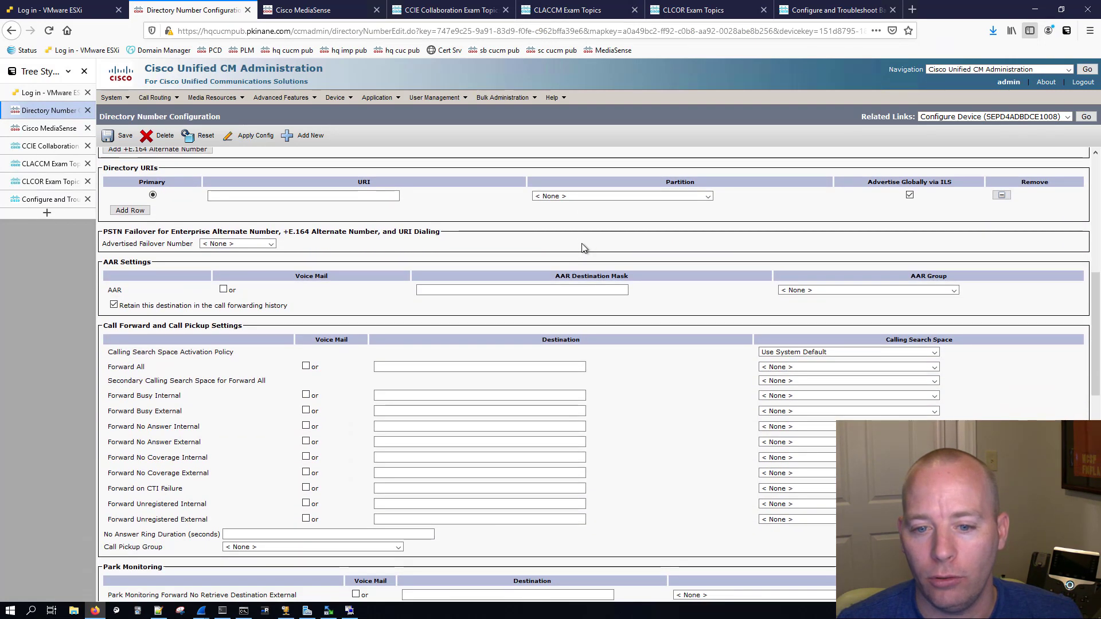
{"action": "scroll", "coordinate": [583, 248], "scroll_direction": "down", "scroll_amount": 4}
{"action": "scroll", "coordinate": [176, 302], "scroll_direction": "down", "scroll_amount": 3}
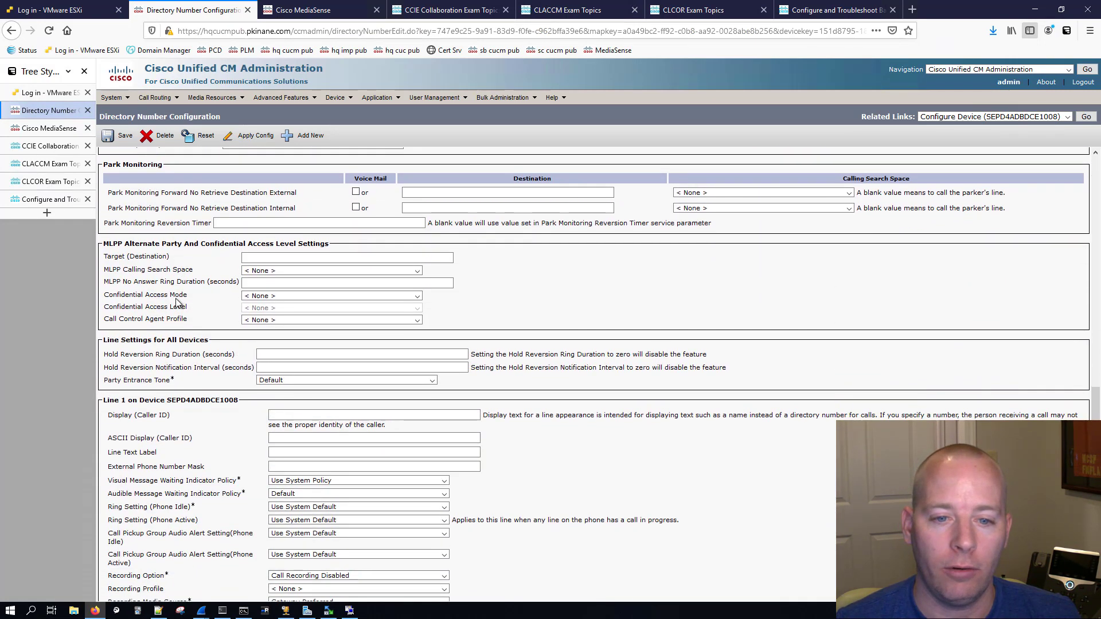
{"action": "scroll", "coordinate": [176, 302], "scroll_direction": "down", "scroll_amount": 5}
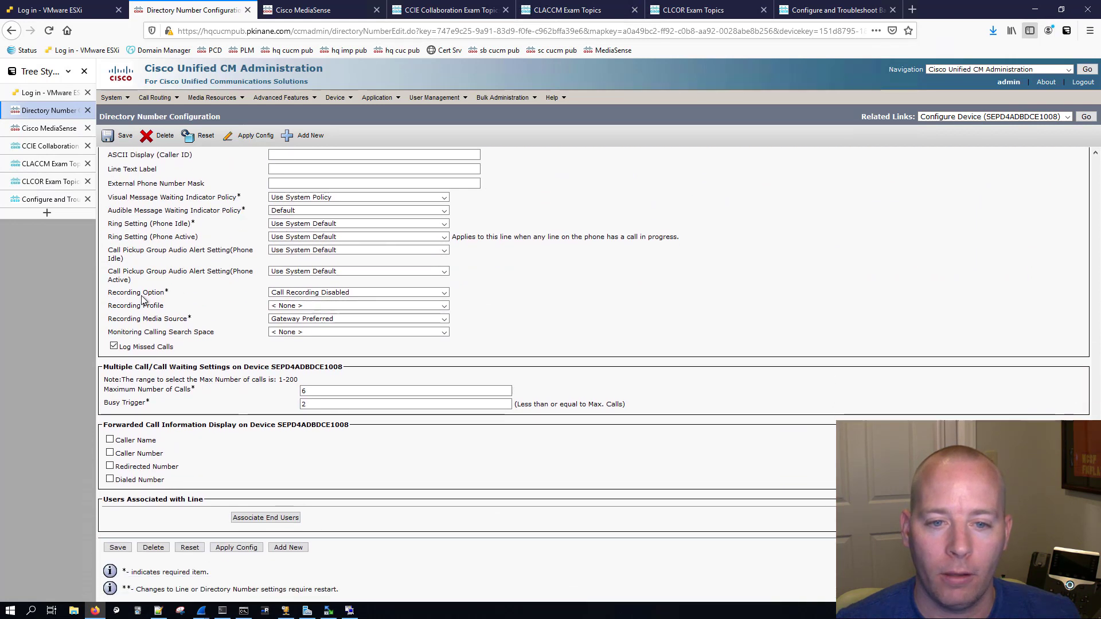
{"action": "left_click_drag", "start_coordinate": [107, 293], "coordinate": [177, 295]}
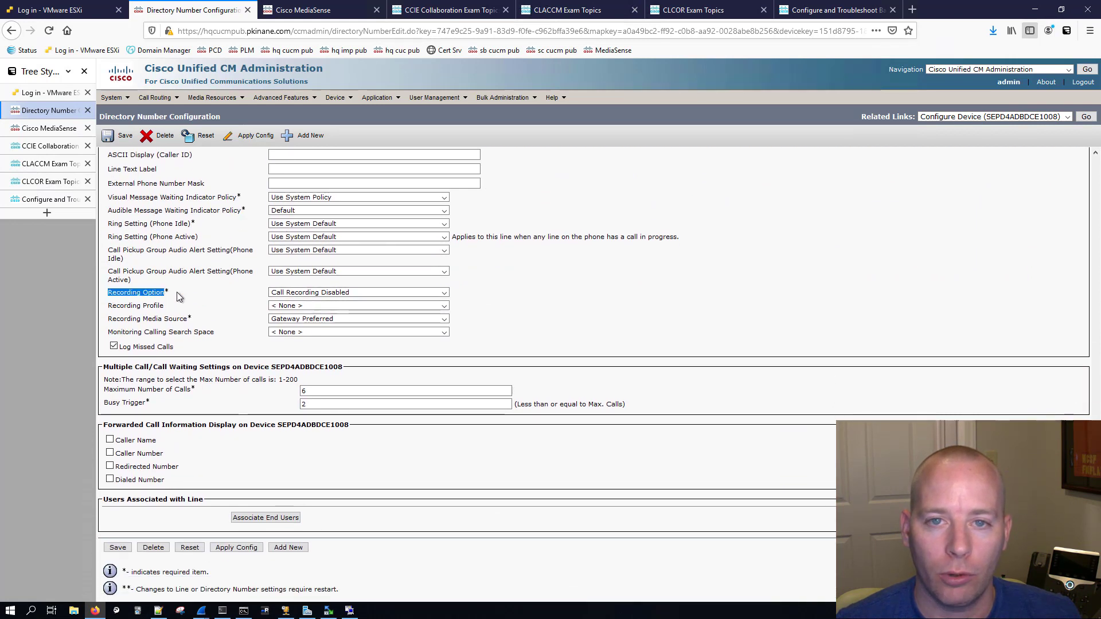
{"action": "left_click", "coordinate": [178, 295]}
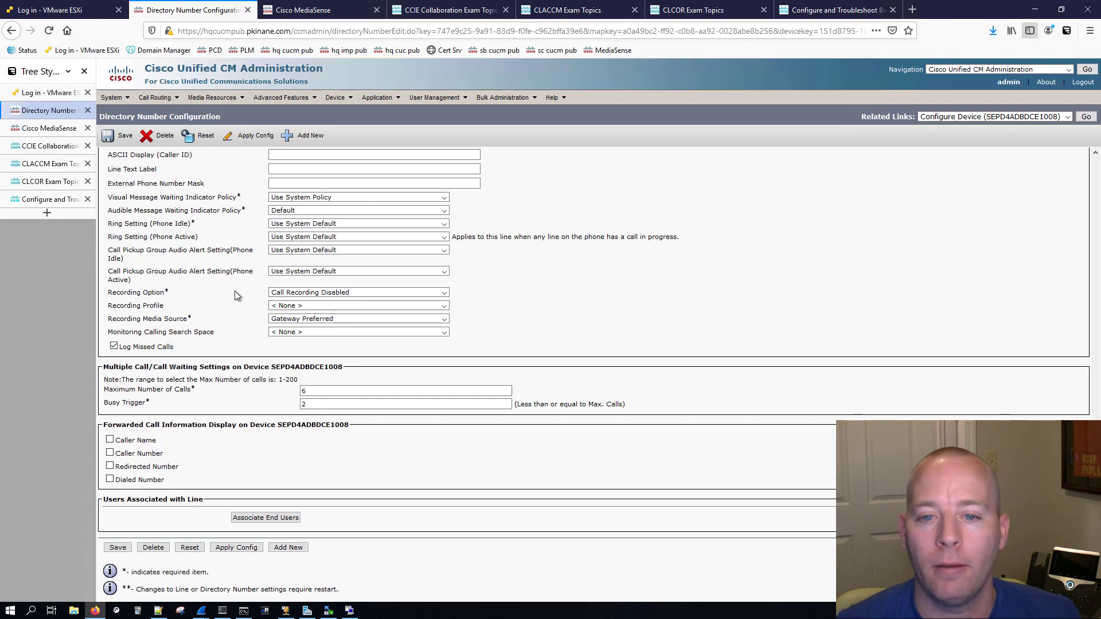
{"action": "left_click", "coordinate": [314, 293]}
{"action": "left_click", "coordinate": [314, 315]}
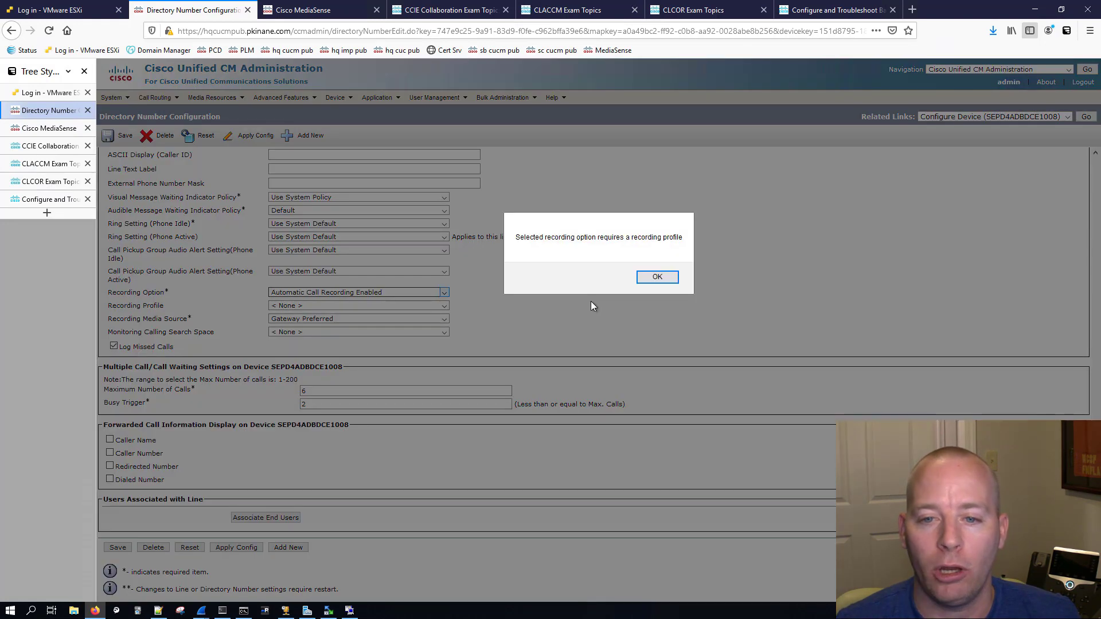
{"action": "left_click", "coordinate": [653, 281]}
{"action": "left_click", "coordinate": [401, 293]}
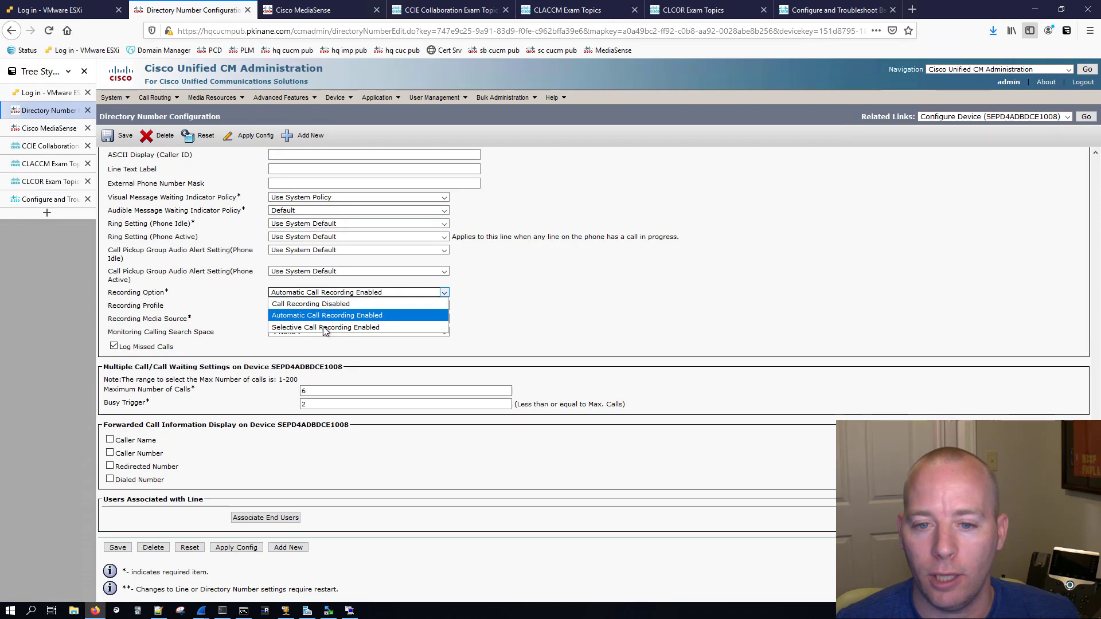
{"action": "left_click", "coordinate": [619, 288]}
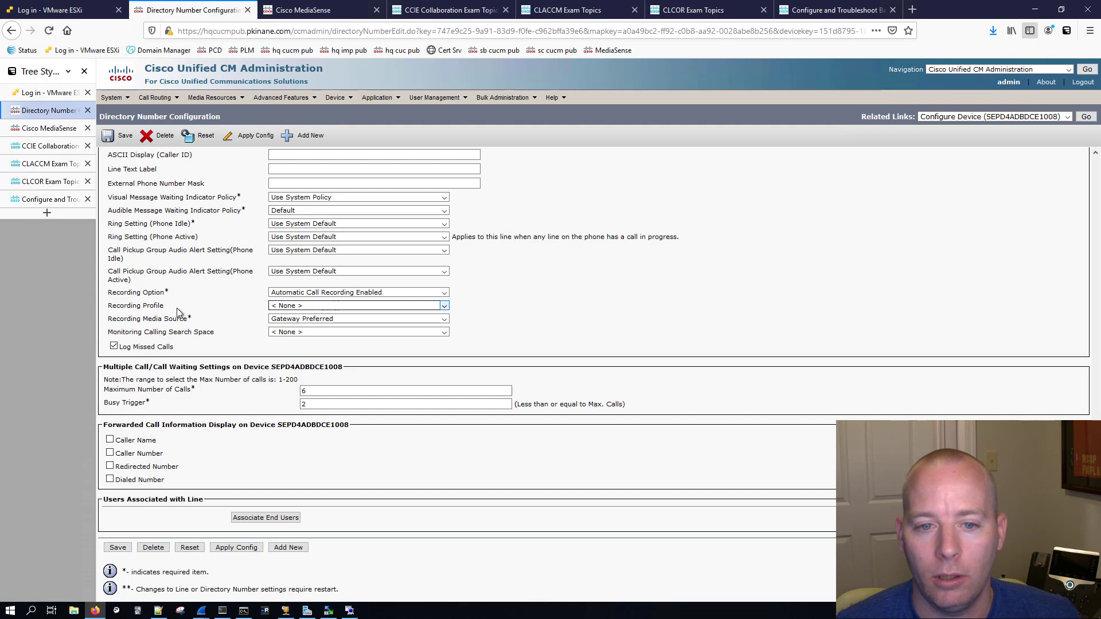
Set the line's Recording Profile to ms_rcrding_profile and Recording Media Source to Phone Preferred, and save the directory number.
{"action": "left_click", "coordinate": [290, 307]}
{"action": "left_click", "coordinate": [300, 329]}
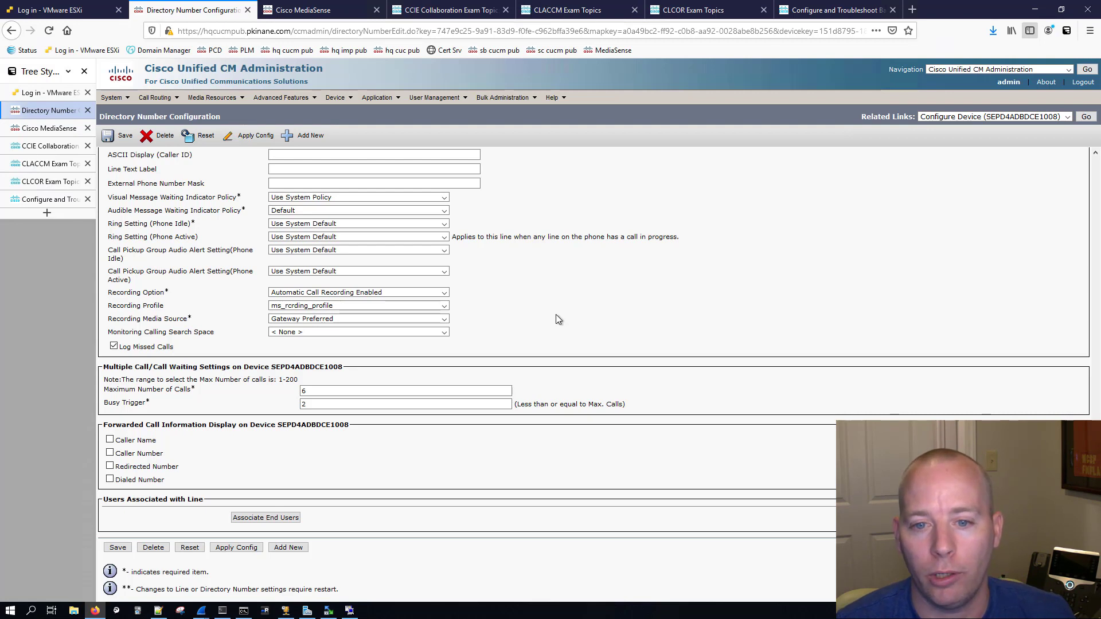
{"action": "left_click", "coordinate": [333, 319]}
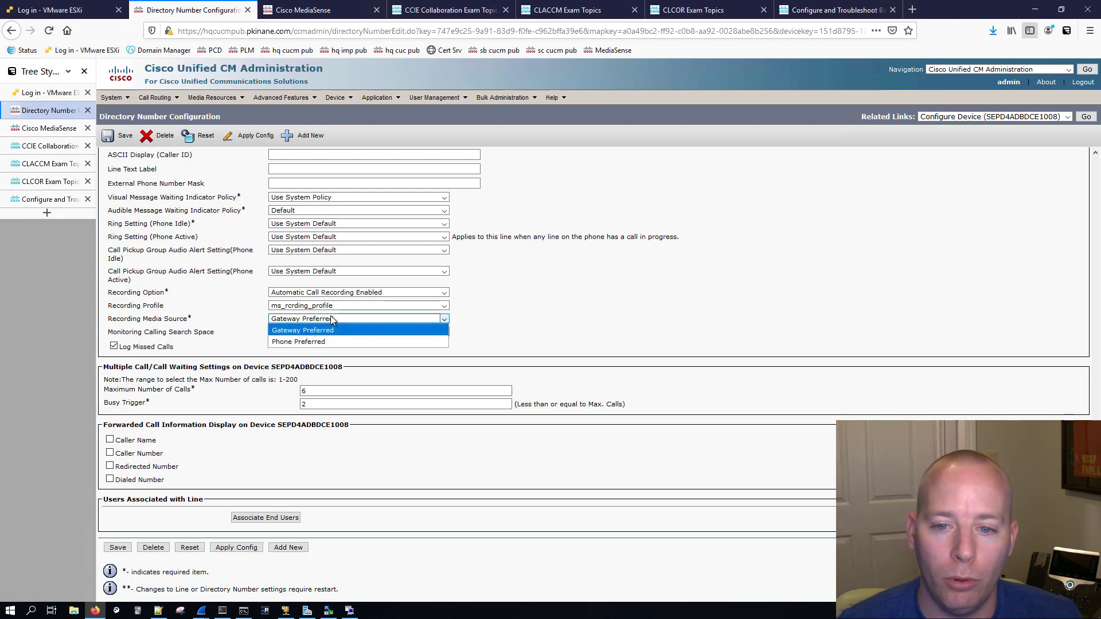
{"action": "left_click", "coordinate": [316, 341]}
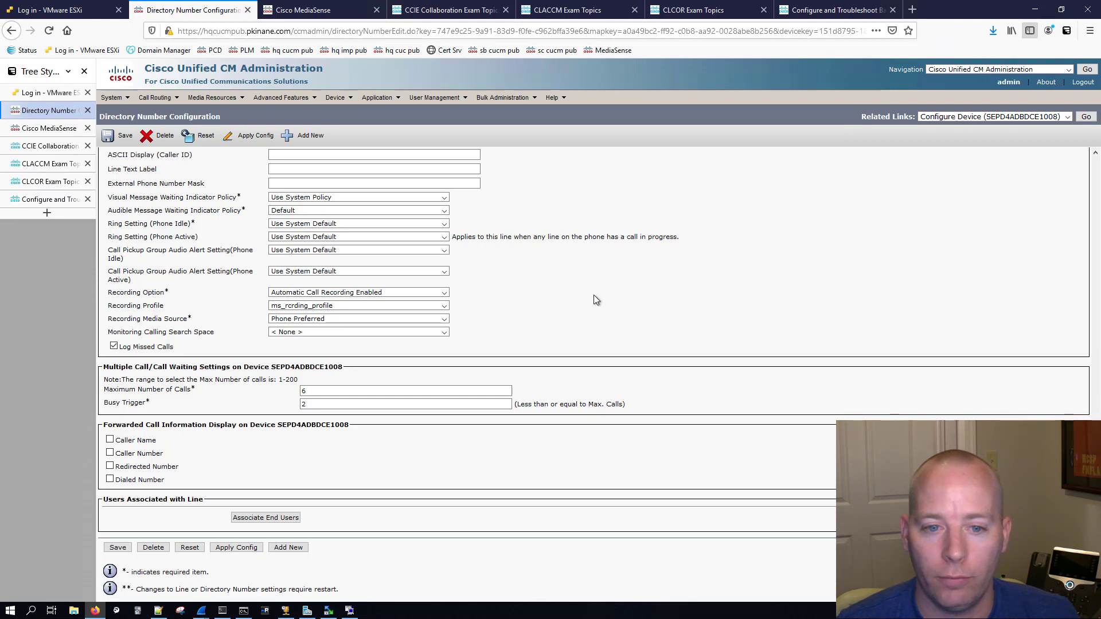
{"action": "left_click", "coordinate": [117, 138]}
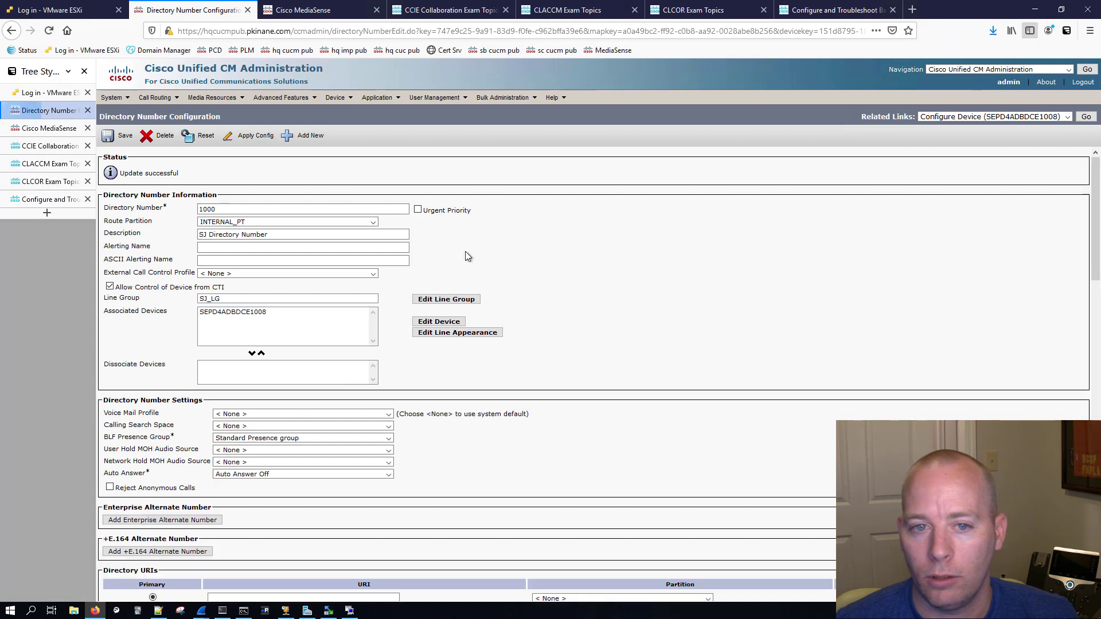
Apply the configuration of directory number 1000 and restart its associated device.
{"action": "left_click", "coordinate": [252, 136]}
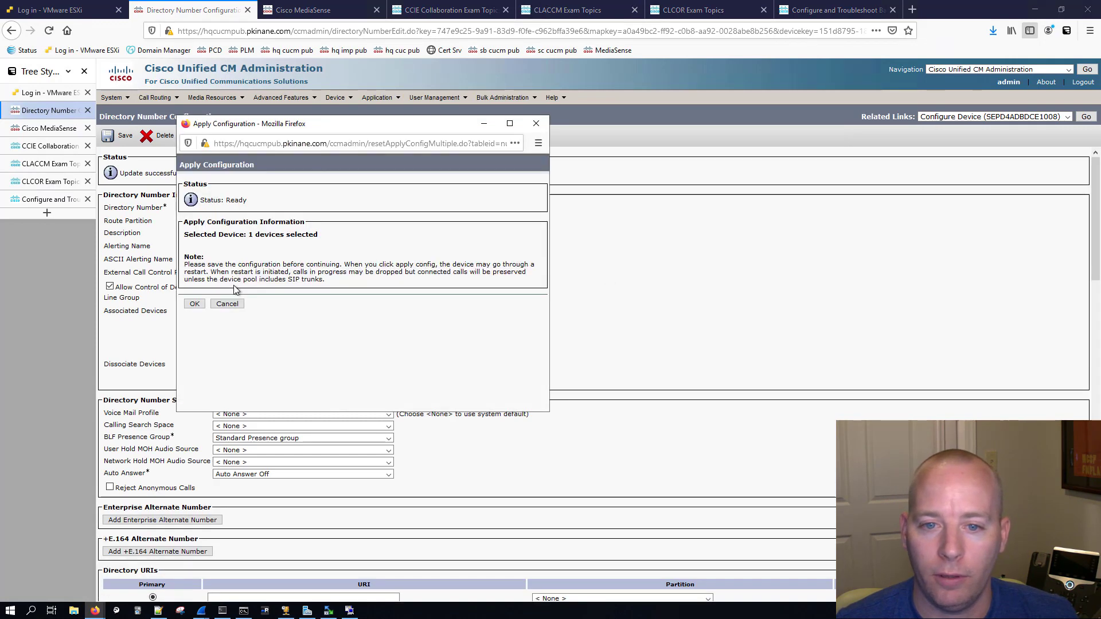
{"action": "left_click", "coordinate": [195, 304]}
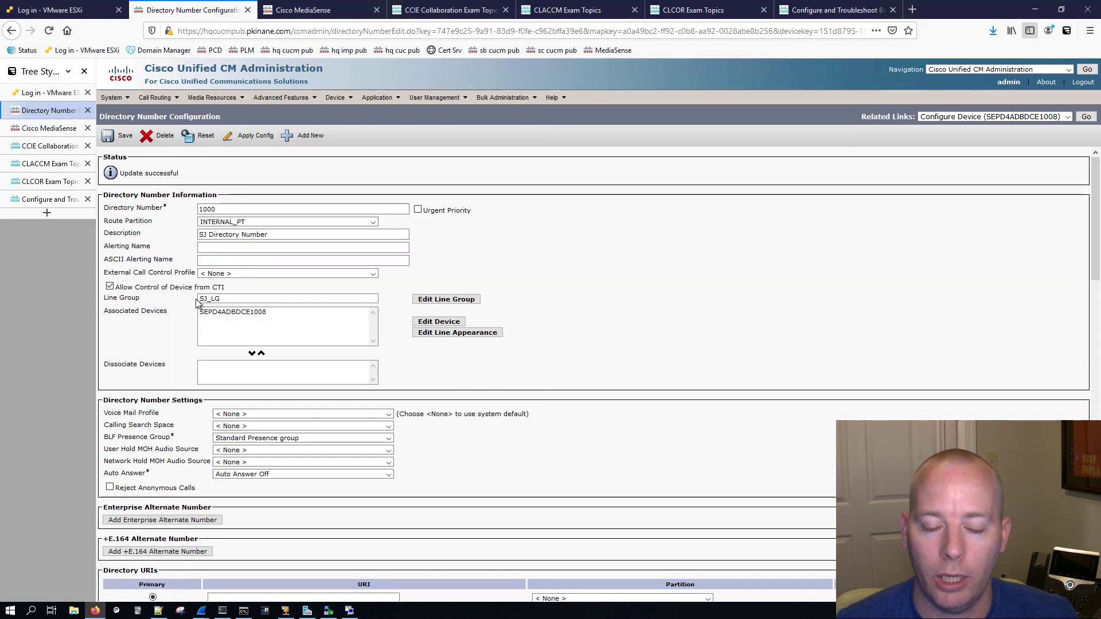
{"action": "left_click", "coordinate": [191, 137]}
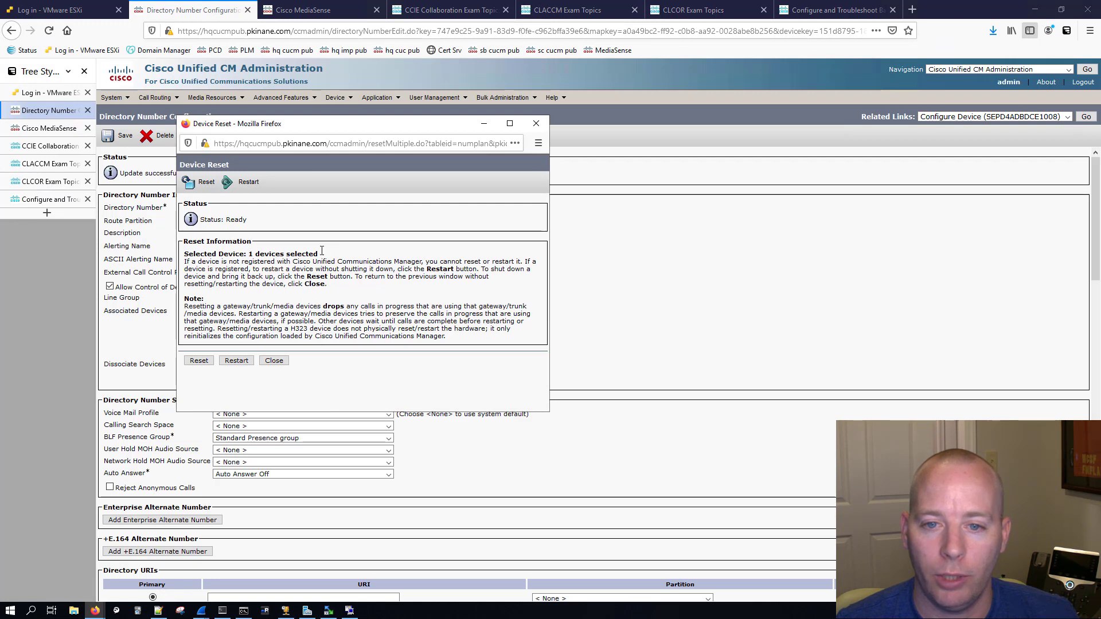
{"action": "left_click_drag", "start_coordinate": [322, 253], "coordinate": [248, 254]}
{"action": "left_click", "coordinate": [236, 360]}
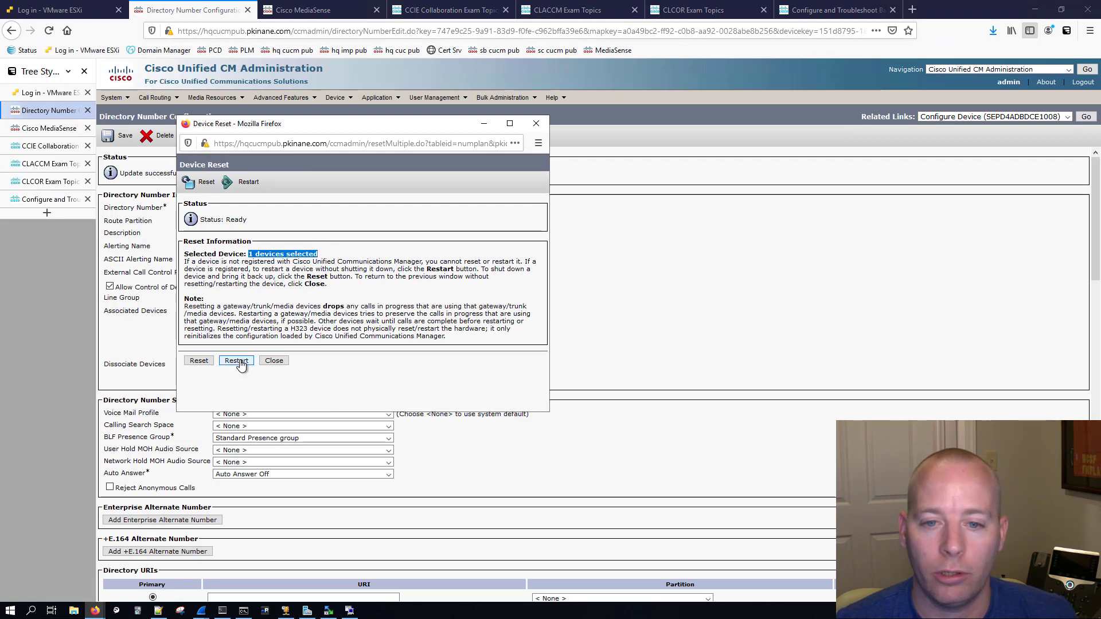
{"action": "left_click", "coordinate": [535, 124]}
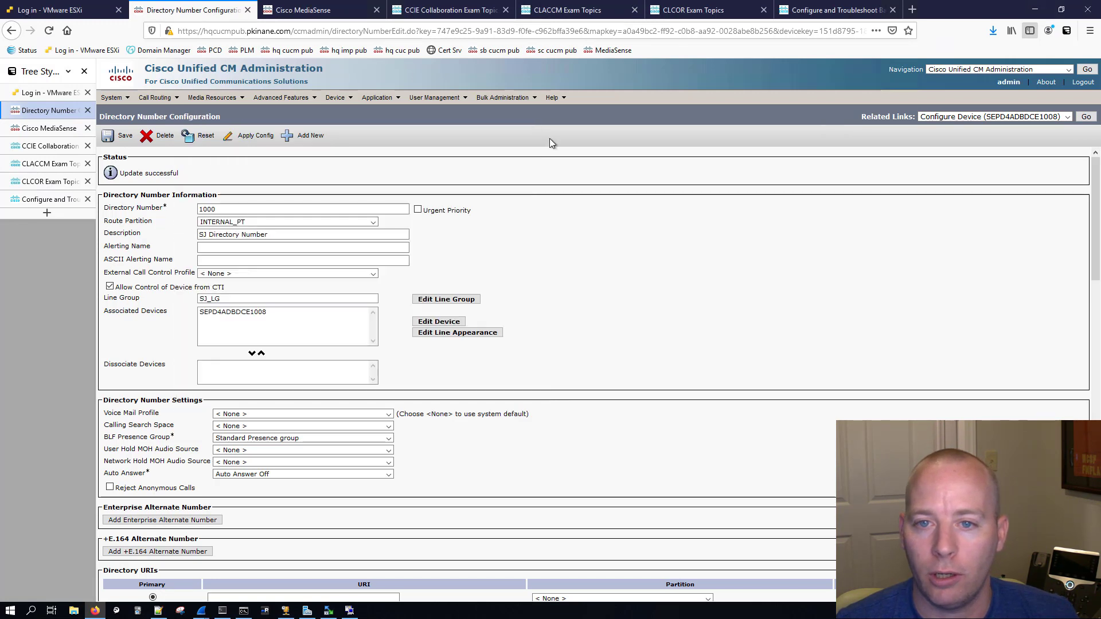
Find the phone with device name SEPD4ADBDCE1008 in the phone list and check its registration status.
{"action": "mouse_move", "coordinate": [337, 97]}
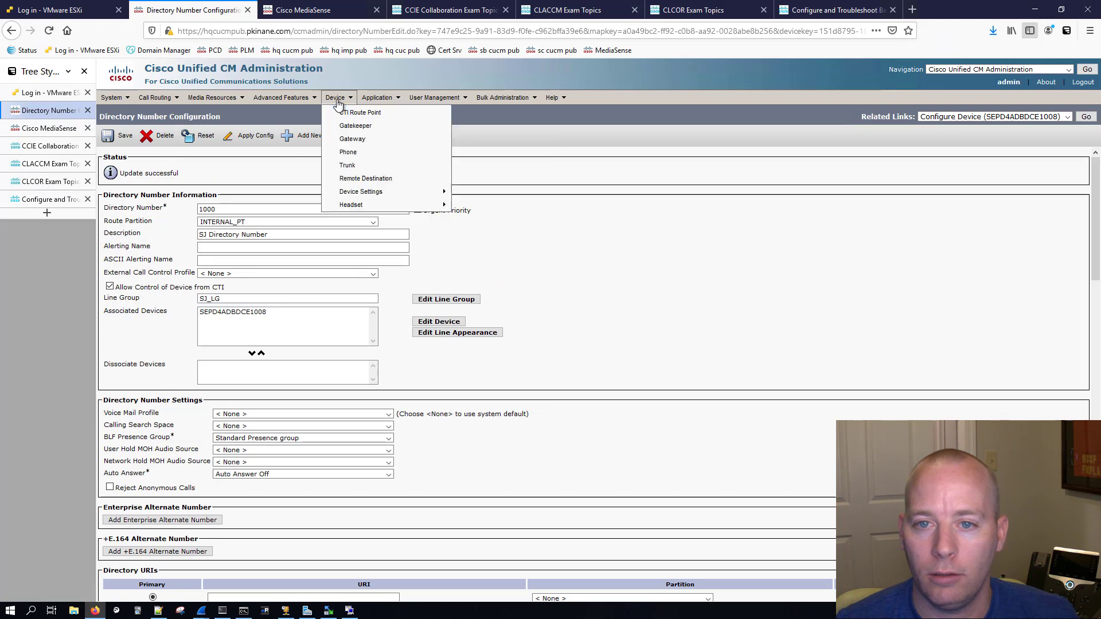
{"action": "left_click", "coordinate": [347, 151]}
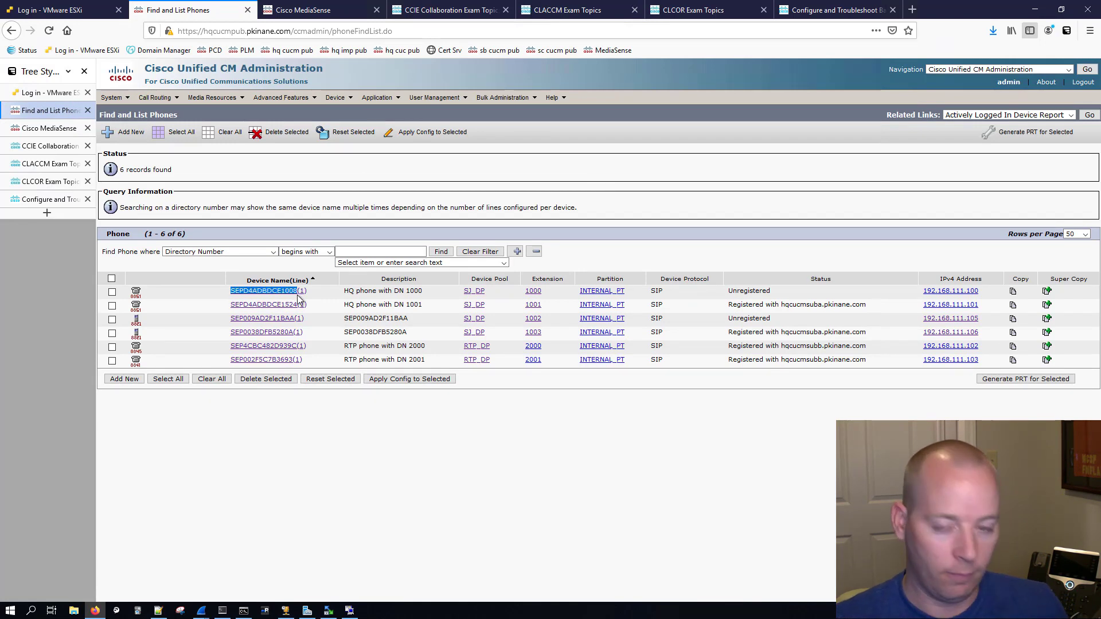
{"action": "left_click", "coordinate": [218, 251]}
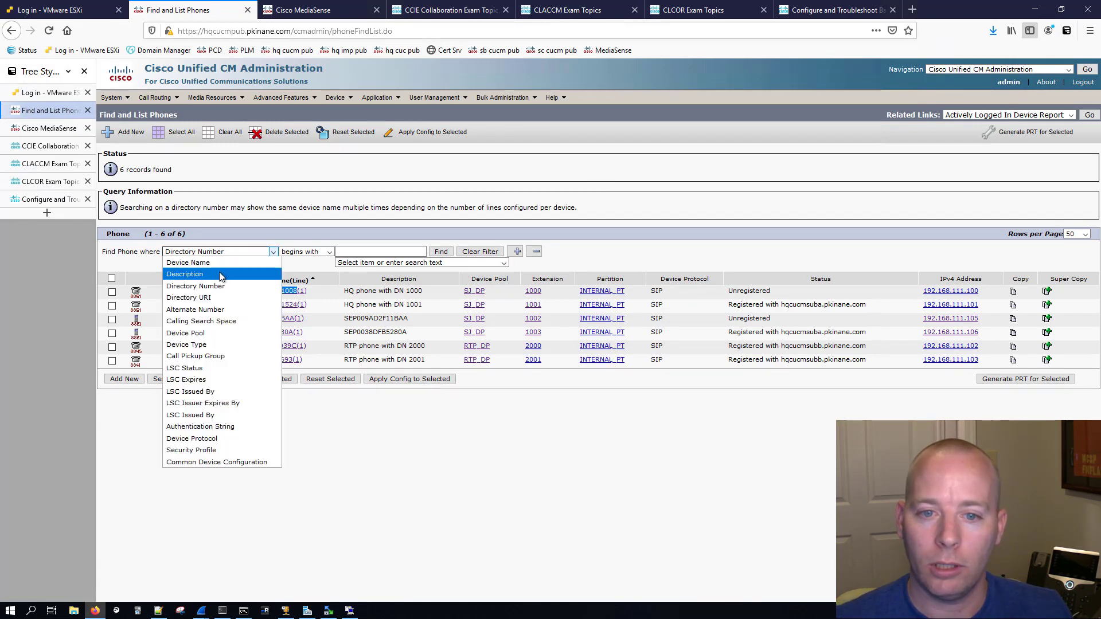
{"action": "left_click", "coordinate": [189, 259]}
{"action": "left_click", "coordinate": [389, 251]}
{"action": "type", "text": "SEPD4ADBDCE1008"}
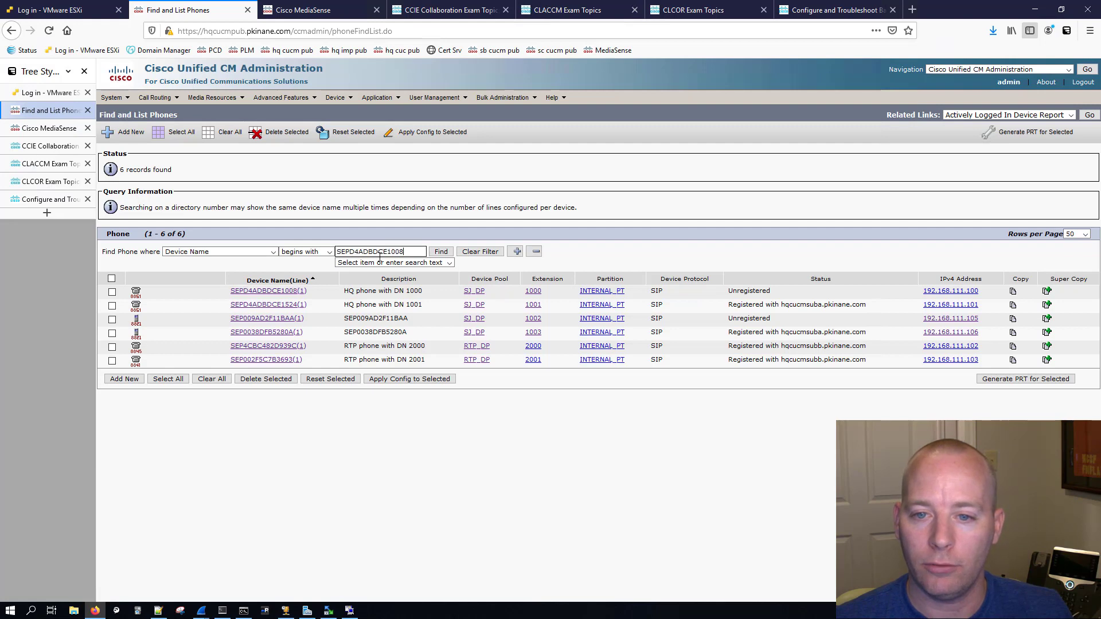
{"action": "left_click", "coordinate": [440, 251]}
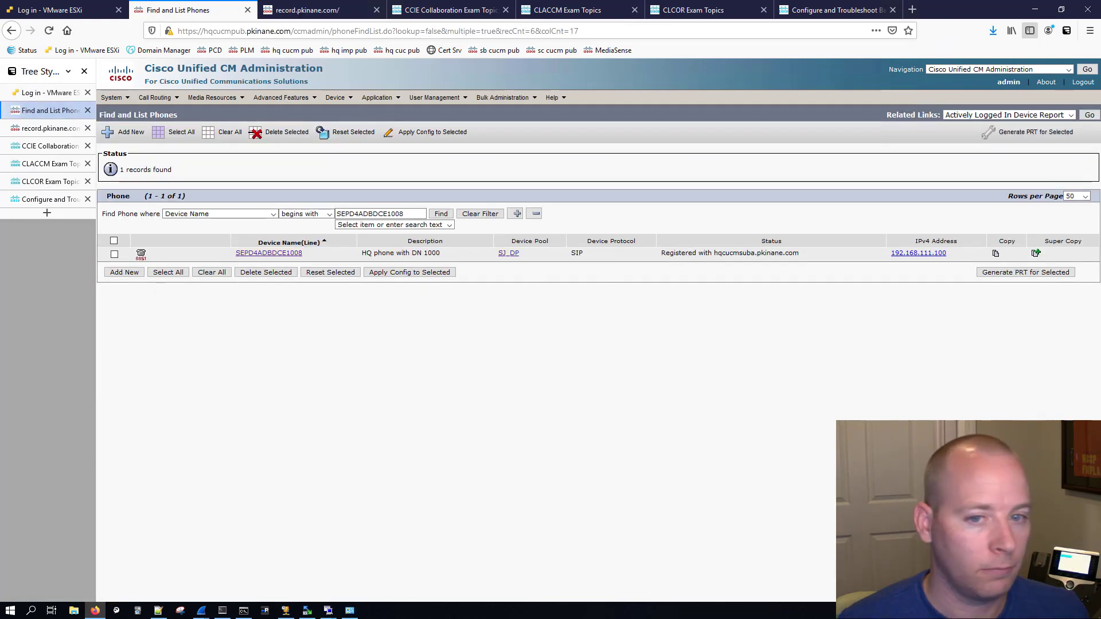
{"action": "double_click", "coordinate": [683, 256]}
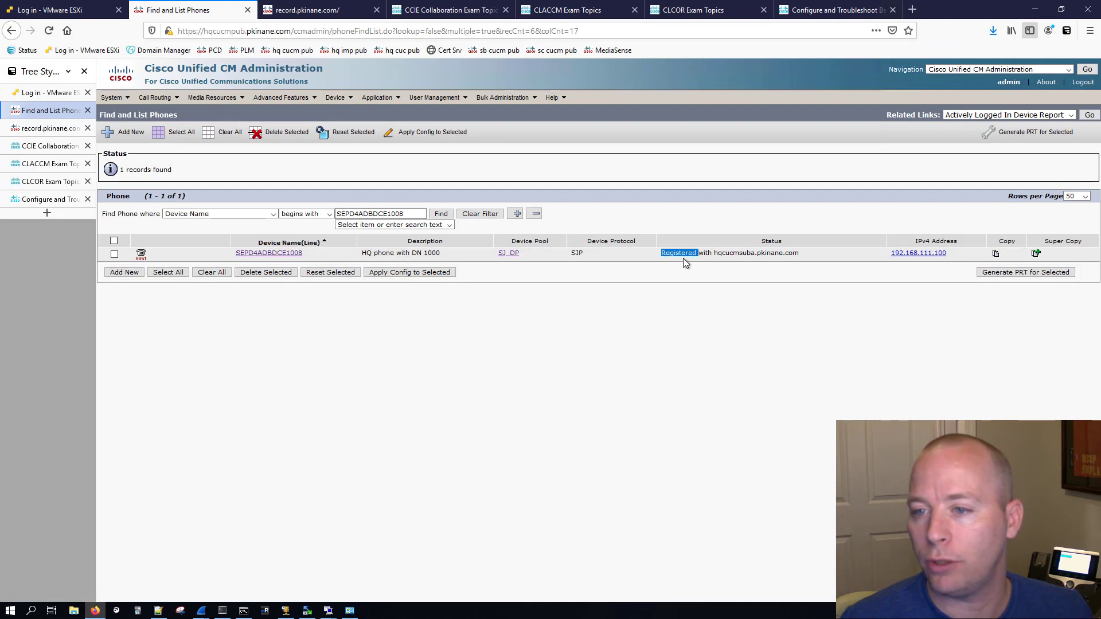
{"action": "left_click", "coordinate": [643, 340]}
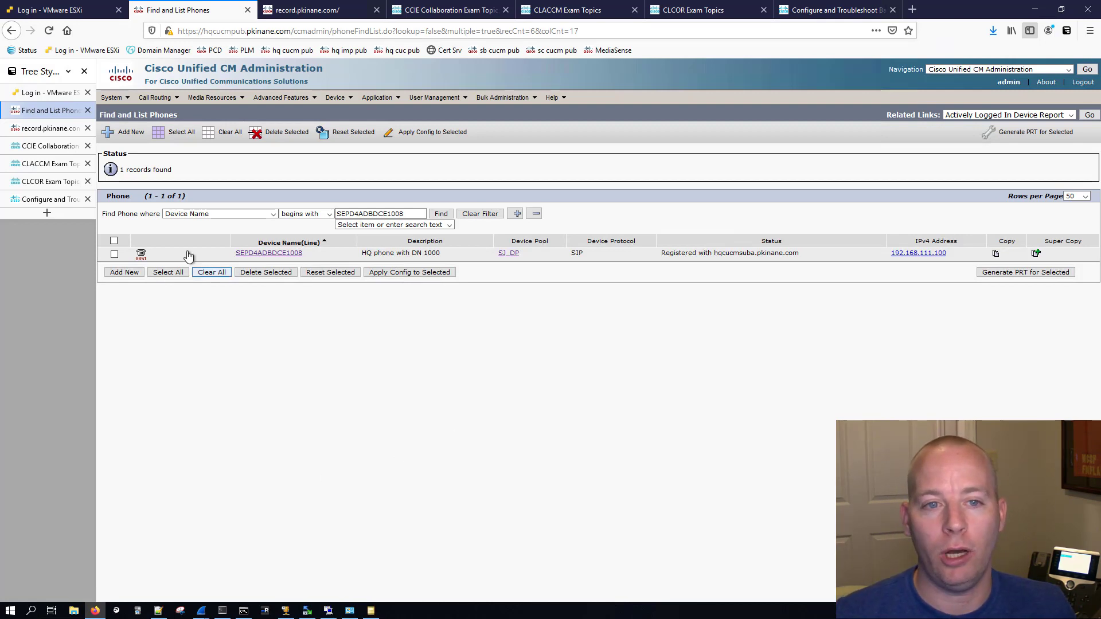
Open Cisco MediaSense Search and Play and sign in as user1 with the account password.
{"action": "left_click", "coordinate": [61, 131]}
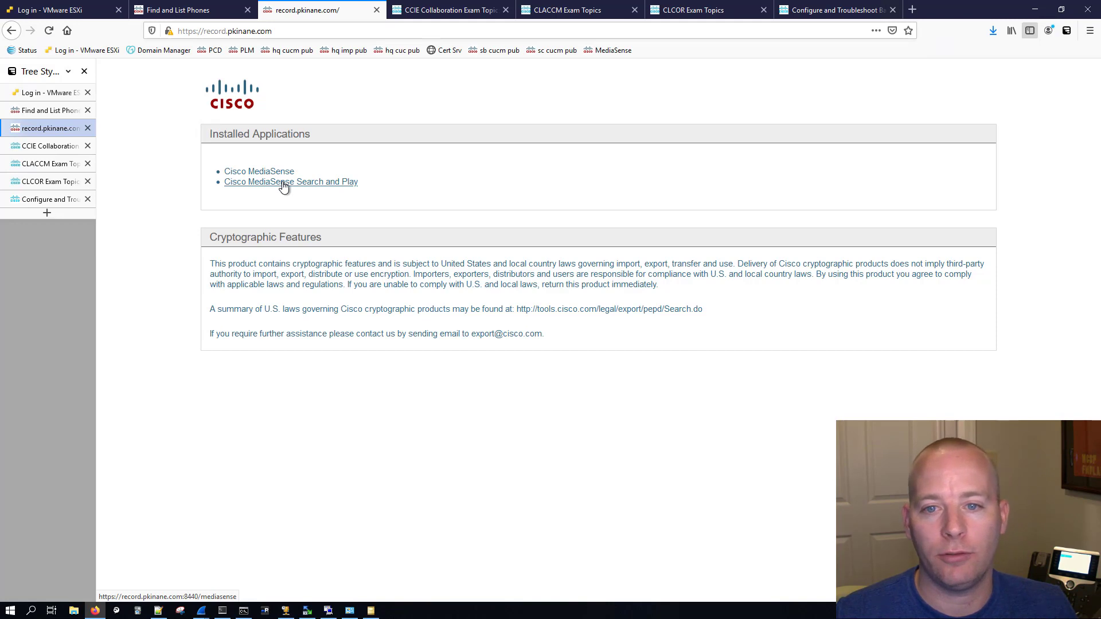
{"action": "left_click", "coordinate": [332, 182]}
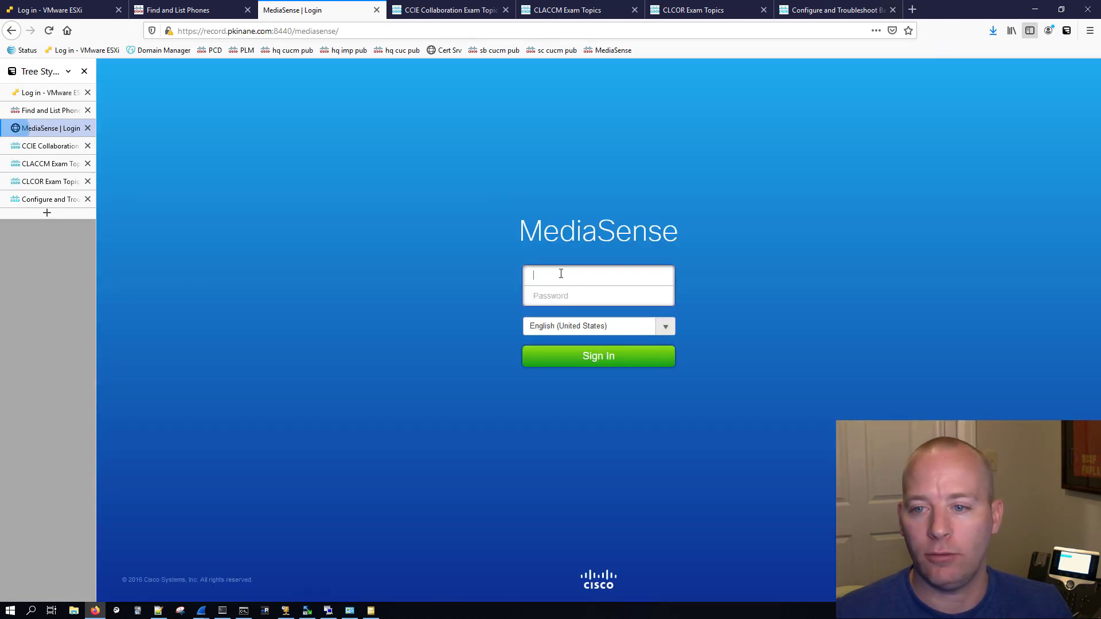
{"action": "left_click", "coordinate": [561, 274]}
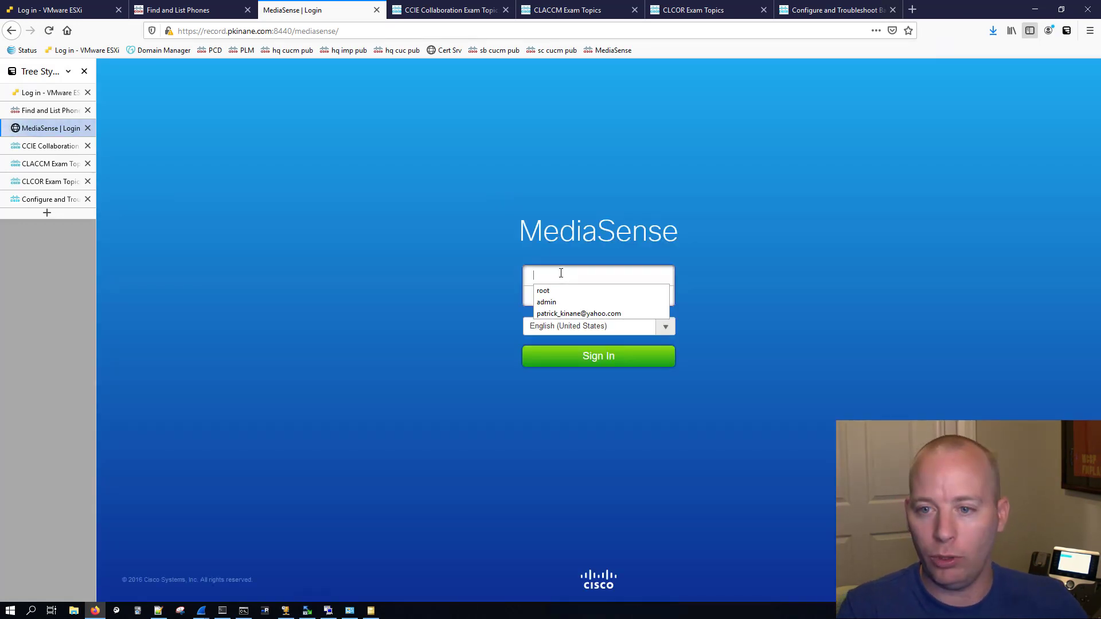
{"action": "type", "text": "user1"}
{"action": "key", "text": "Tab"}
{"action": "type", "text": "••"}
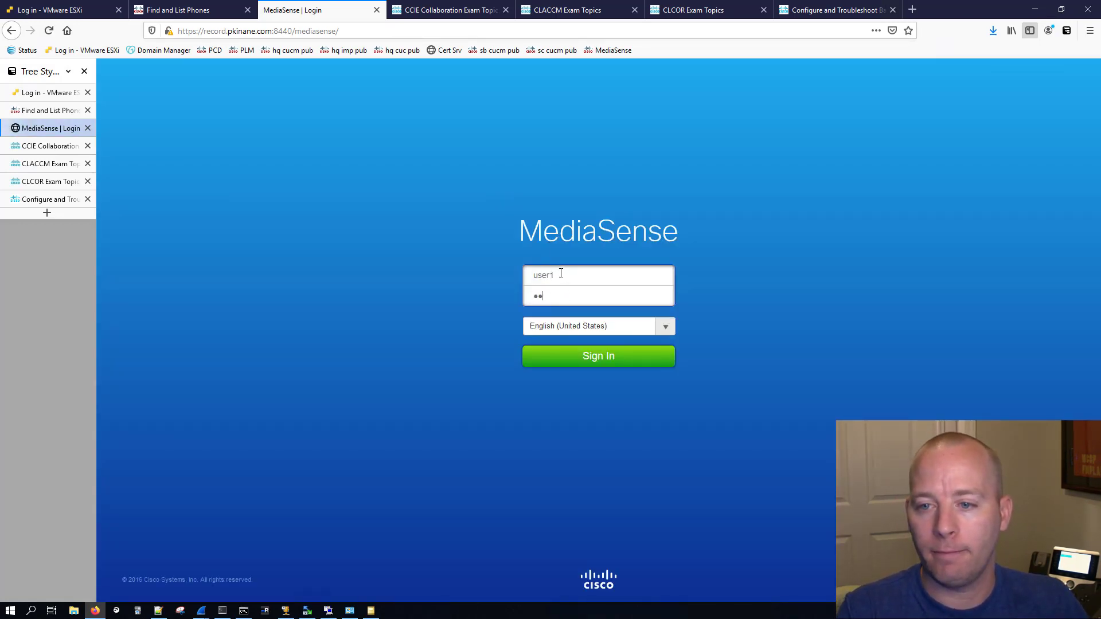
{"action": "type", "text": "•••"}
{"action": "left_click", "coordinate": [554, 355]}
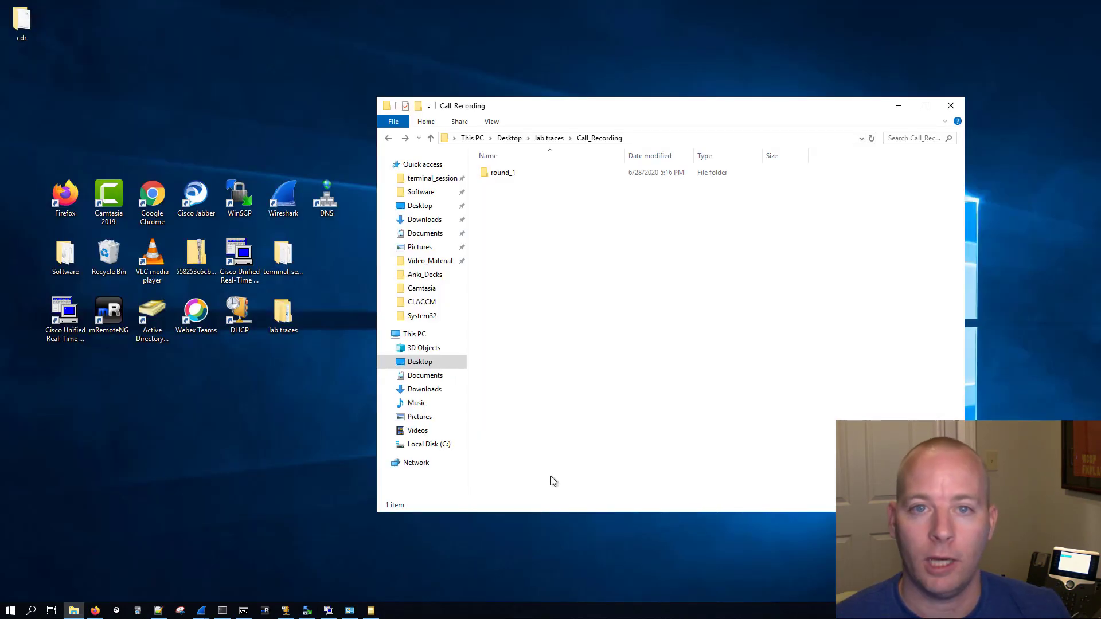
Copy the full path of the Call_Recording folder in lab traces.
{"action": "left_click", "coordinate": [518, 172]}
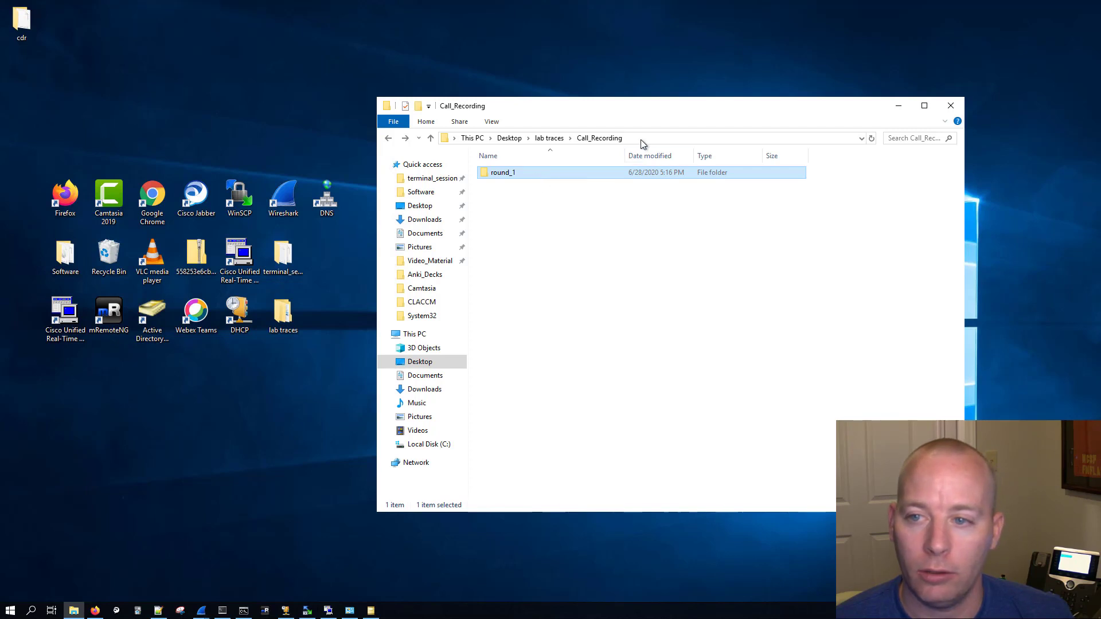
{"action": "left_click", "coordinate": [554, 264]}
{"action": "left_click", "coordinate": [642, 139]}
{"action": "key", "text": "ctrl+c"}
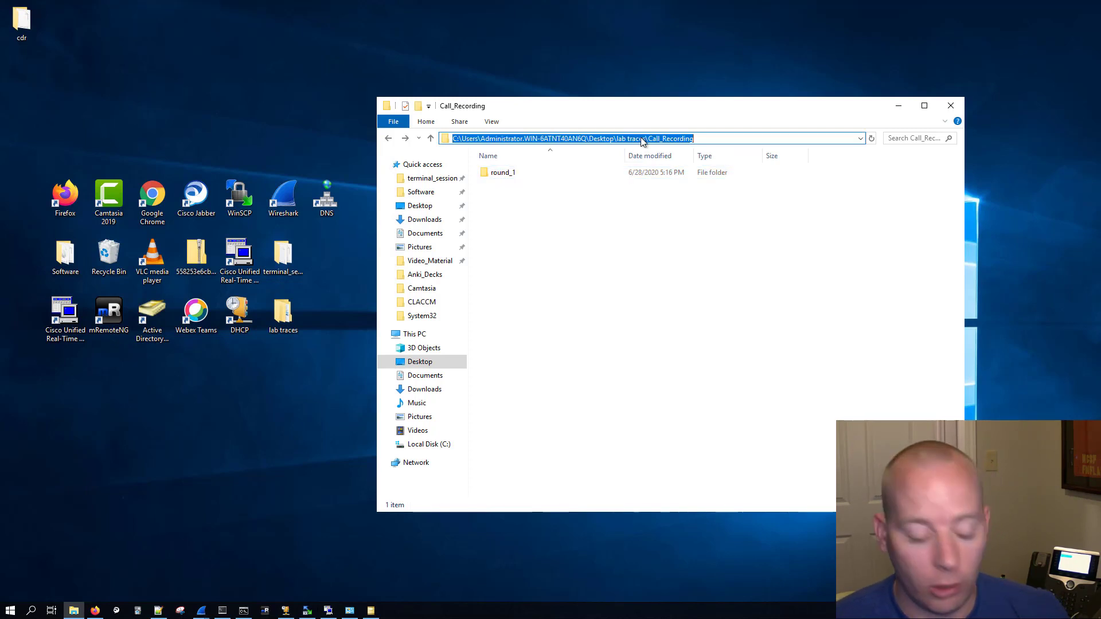
{"action": "left_click", "coordinate": [635, 363]}
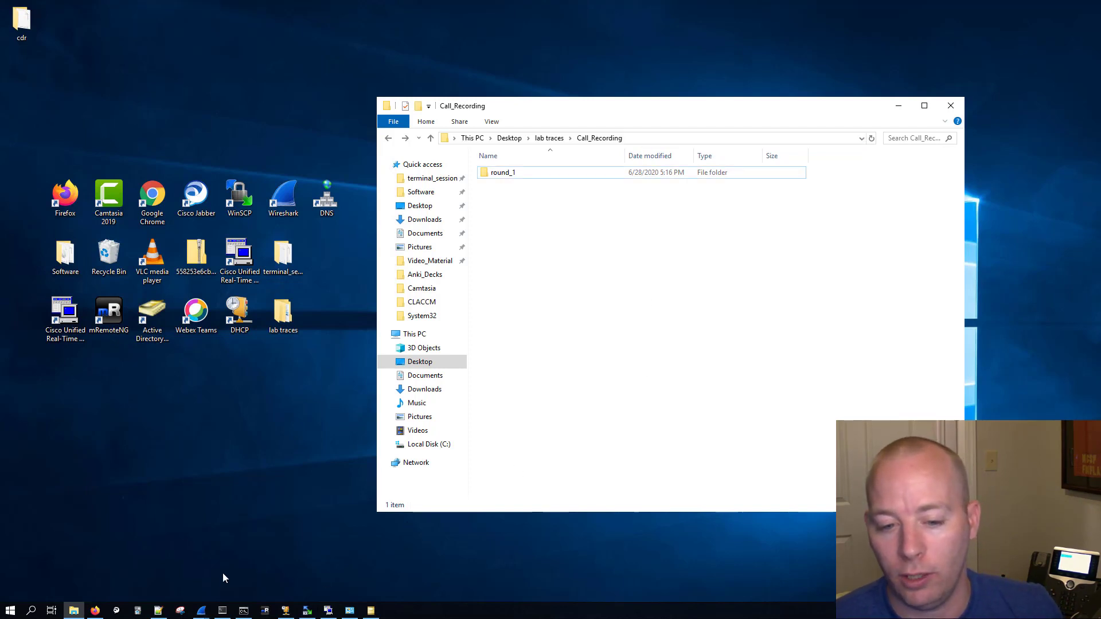
Switch to Notepad++ and search all files in the copied Call_Recording folder for dd=".
{"action": "left_click", "coordinate": [158, 610]}
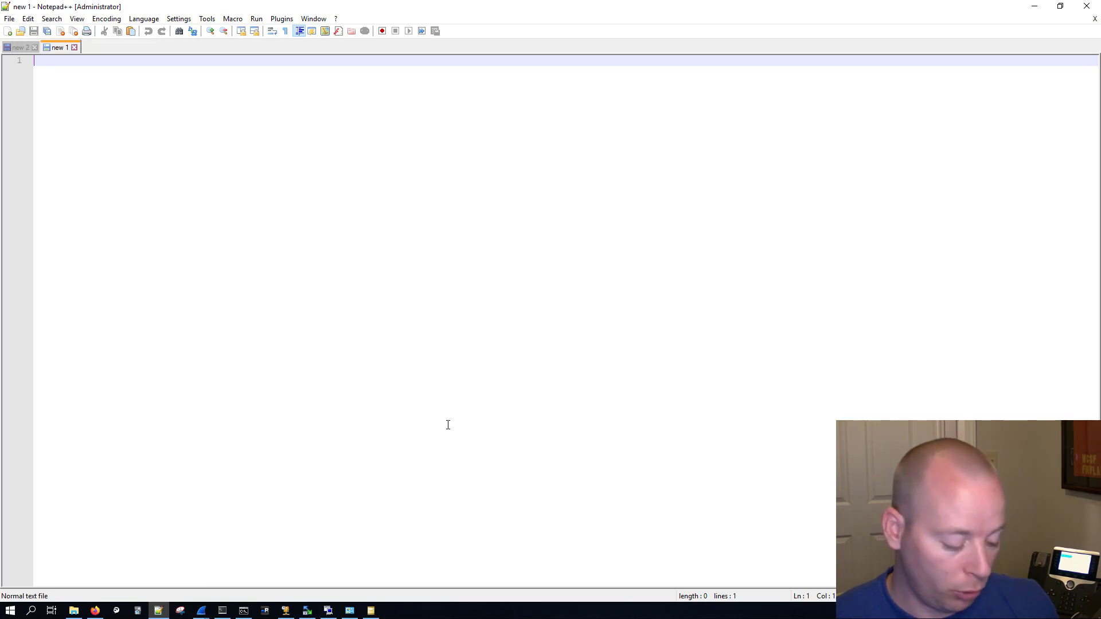
{"action": "key", "text": "ctrl+shift+f"}
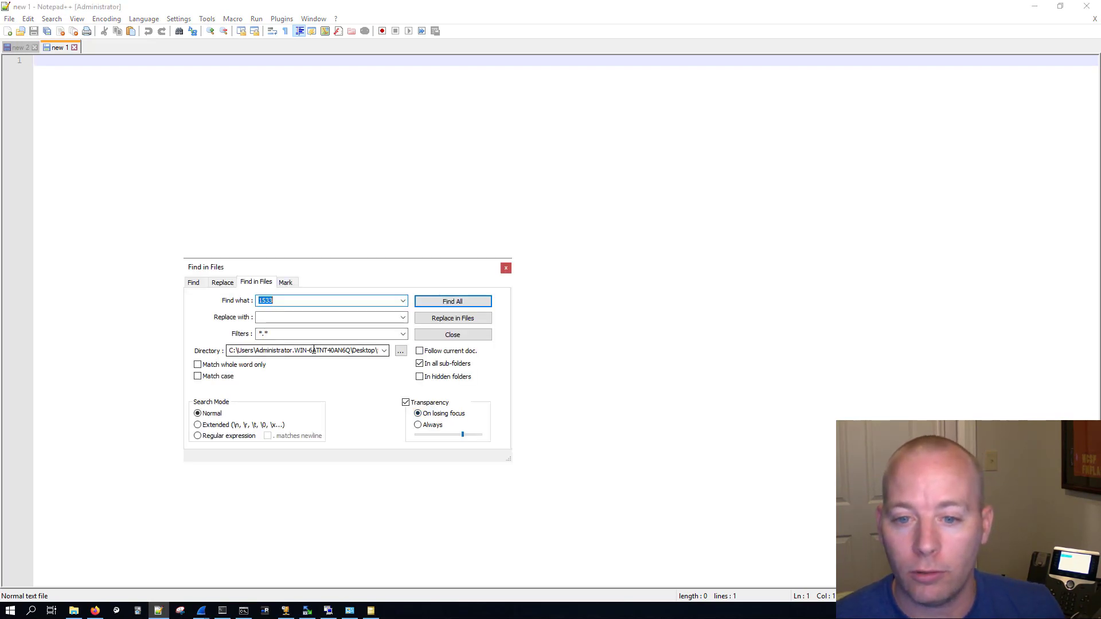
{"action": "key", "text": "Tab"}
{"action": "key", "text": "Tab"}
{"action": "key", "text": "Tab"}
{"action": "key", "text": "ctrl+v"}
{"action": "double_click", "coordinate": [310, 300]}
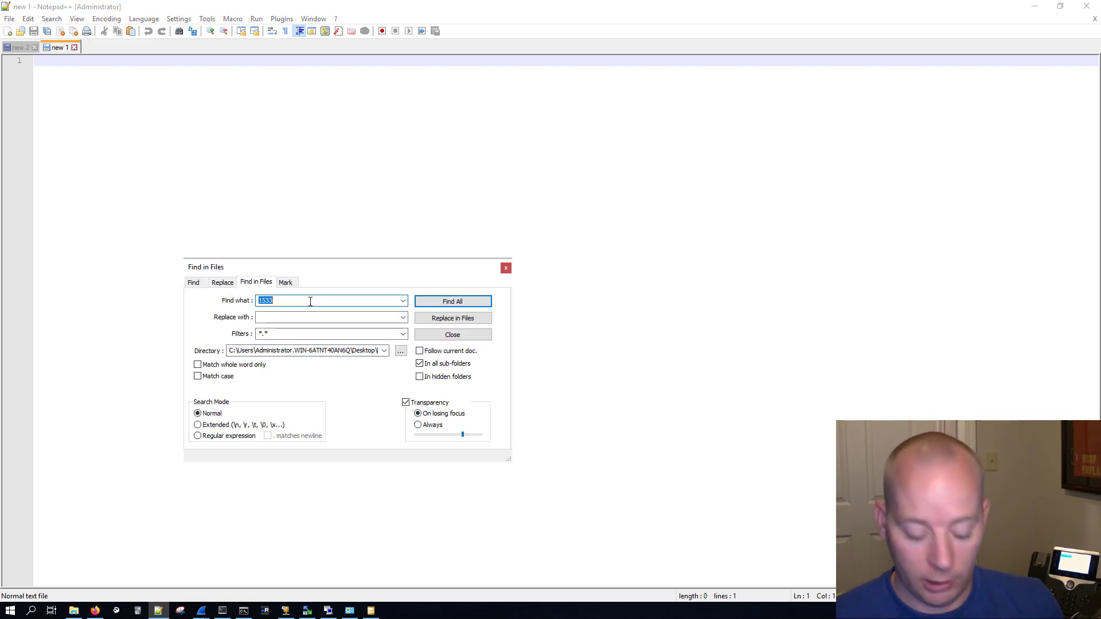
{"action": "type", "text": "dd=\""}
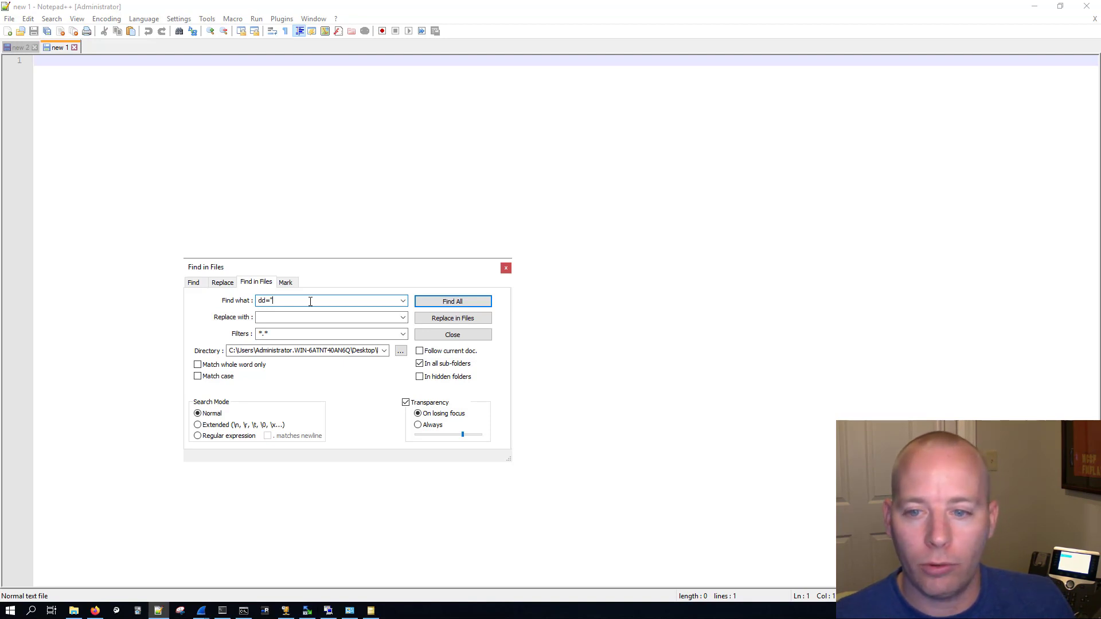
{"action": "left_click", "coordinate": [470, 303]}
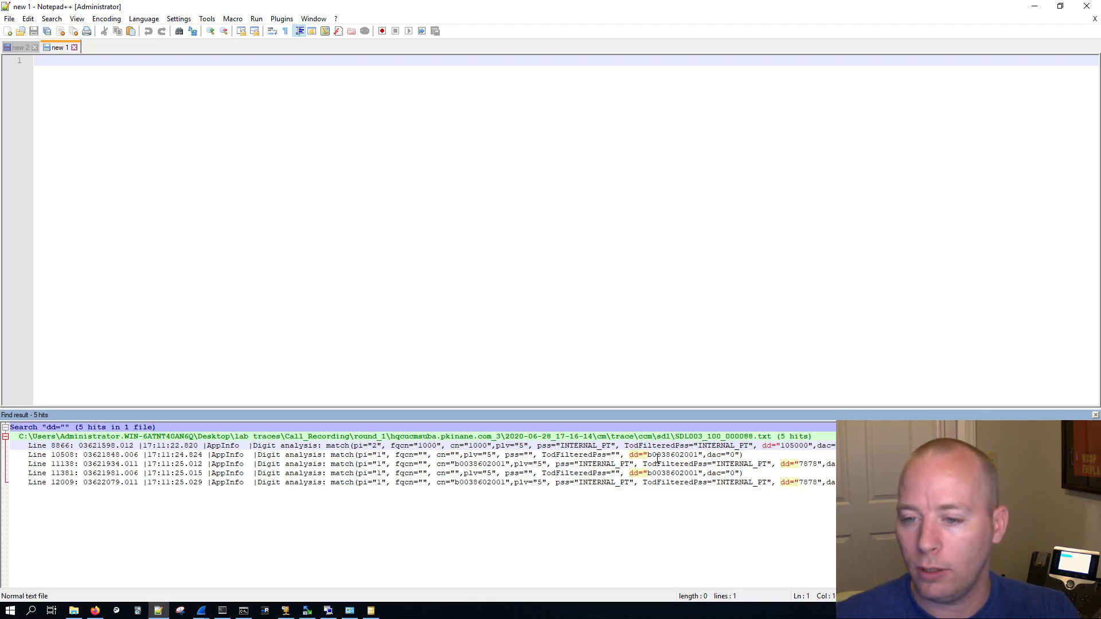
Review the digit analysis hits and open the one at line 11138 of SDL003_100_000088.txt.
{"action": "left_click", "coordinate": [559, 454]}
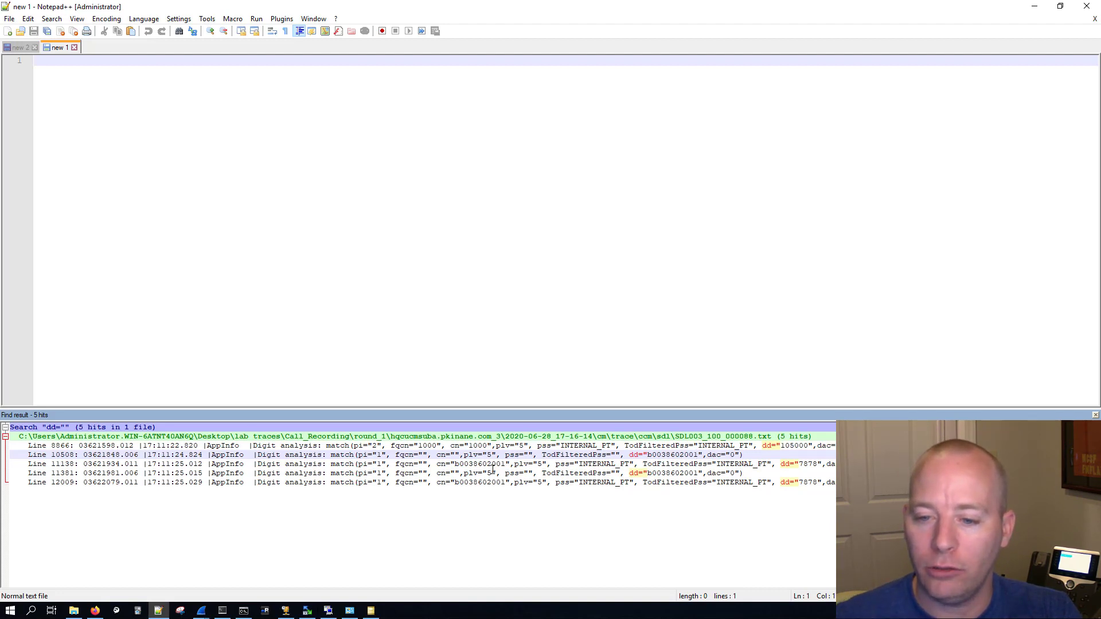
{"action": "left_click", "coordinate": [471, 463]}
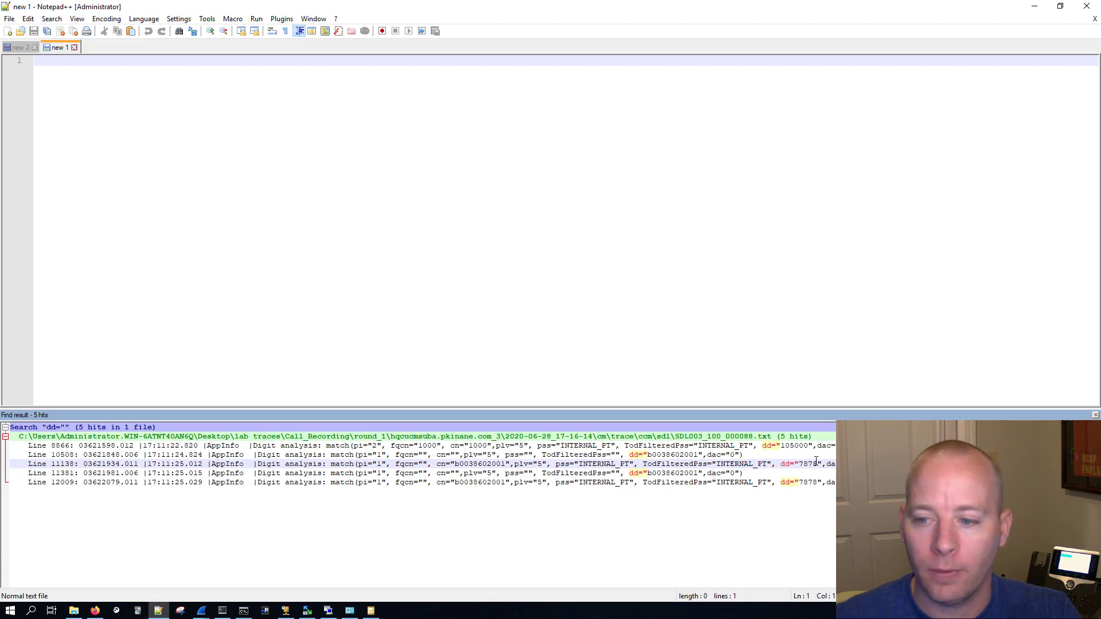
{"action": "left_click", "coordinate": [655, 473]}
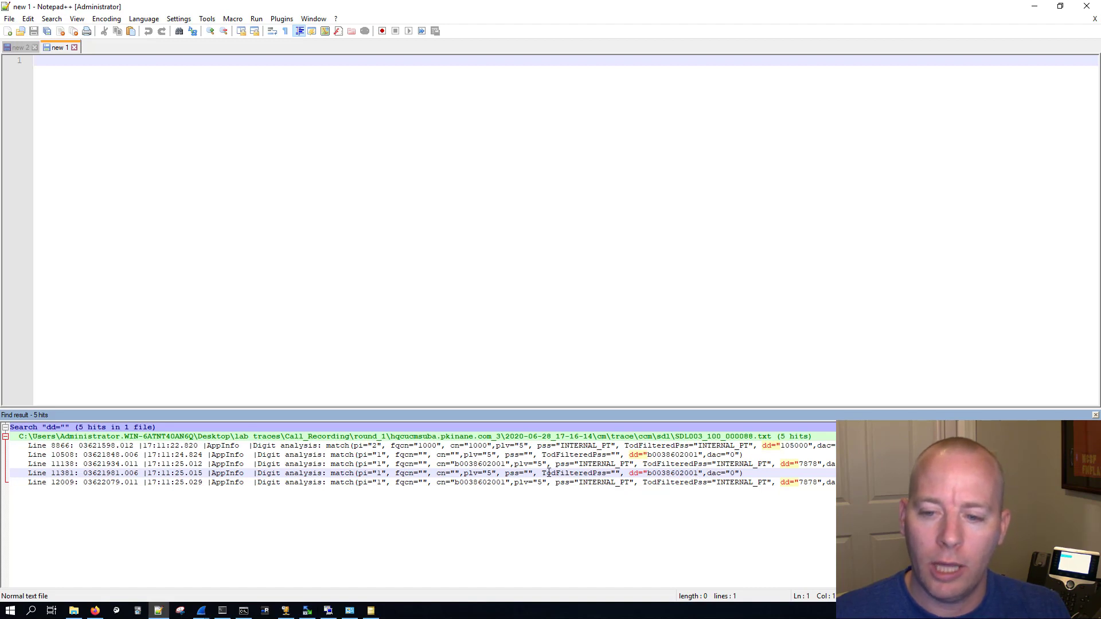
{"action": "left_click", "coordinate": [488, 483]}
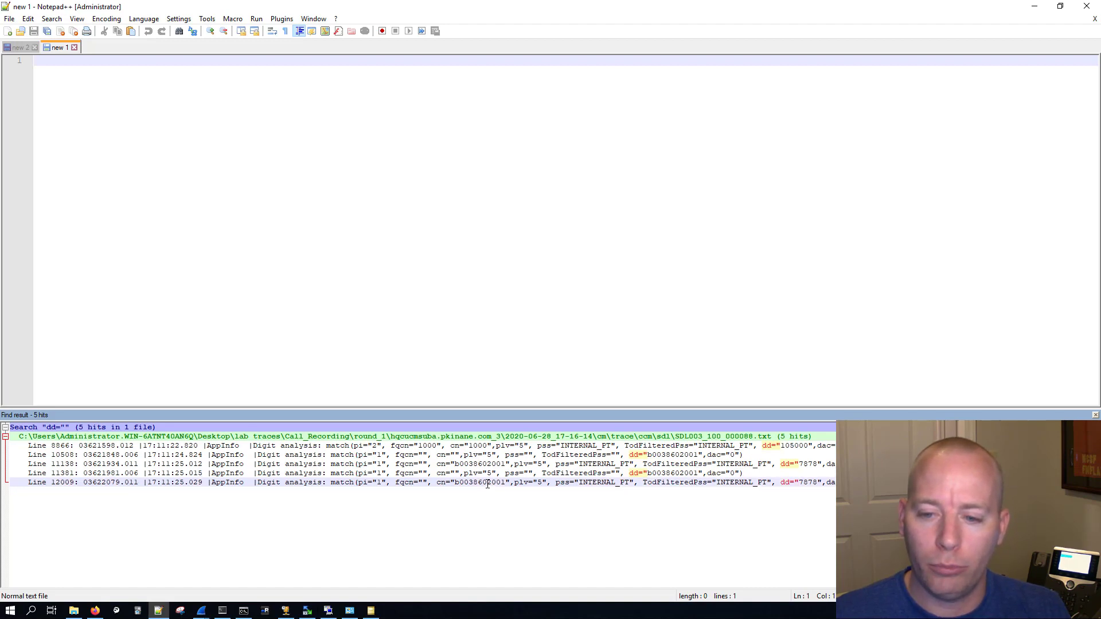
{"action": "double_click", "coordinate": [810, 464]}
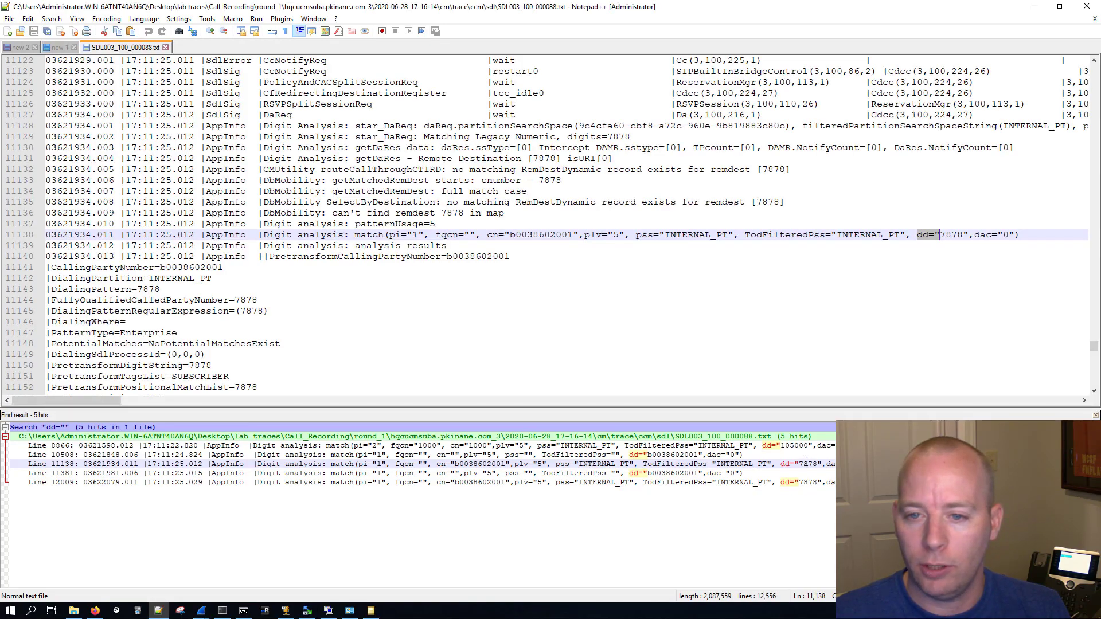
Turn on word wrap and mark call identifier 57688024 in the wait_DmPidRes digit analysis entry at line 11206 with the 1st style.
{"action": "scroll", "coordinate": [437, 274], "scroll_direction": "down", "scroll_amount": 20}
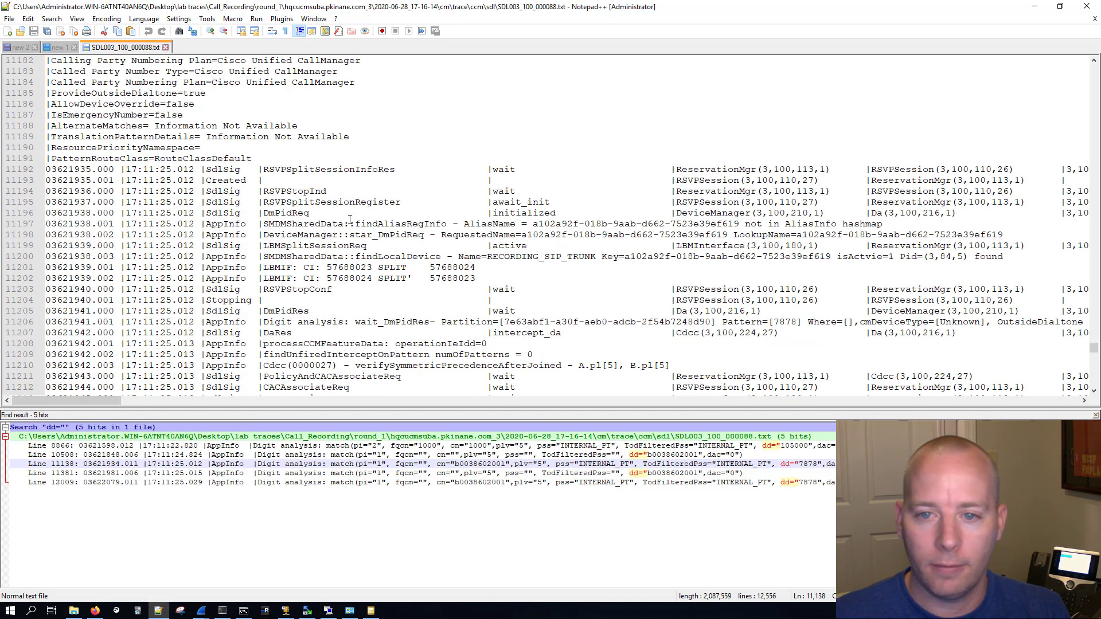
{"action": "left_click", "coordinate": [396, 235]}
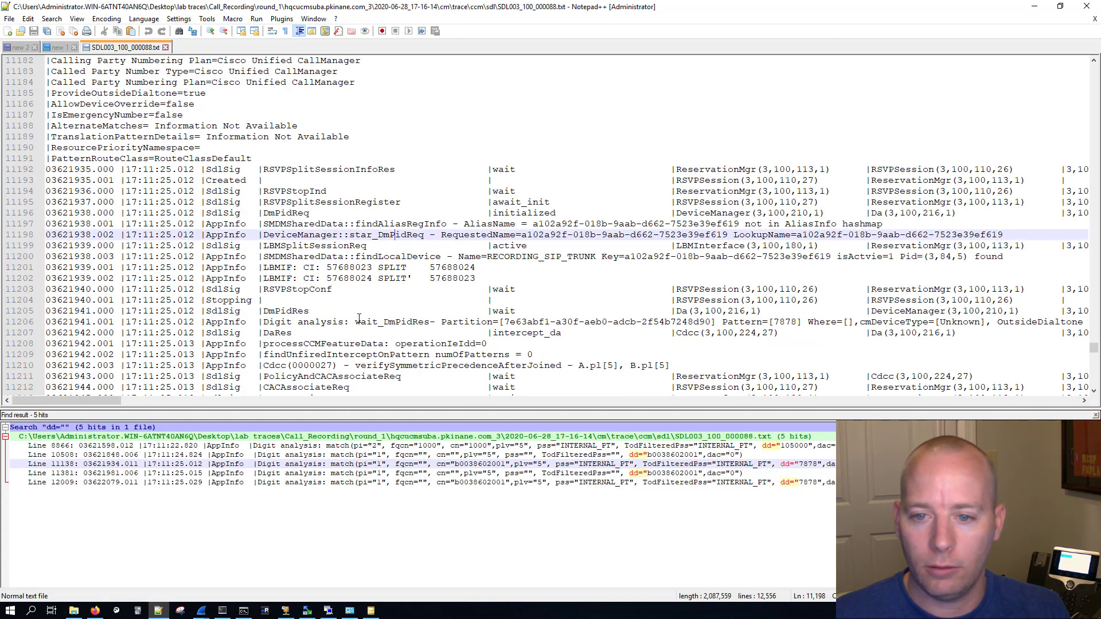
{"action": "left_click", "coordinate": [400, 321]}
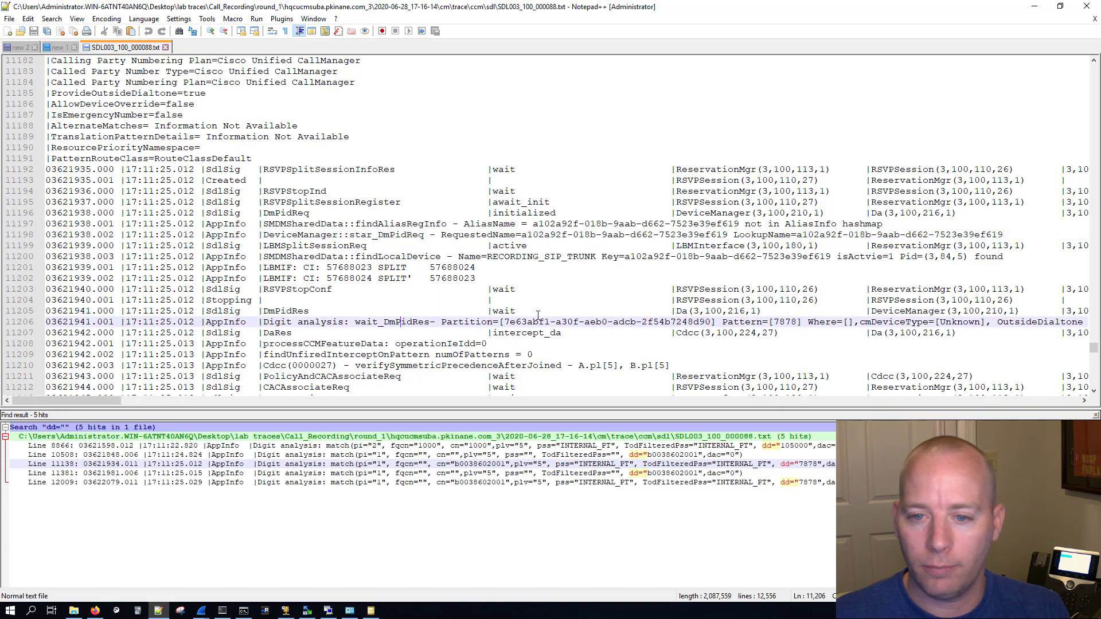
{"action": "left_click", "coordinate": [272, 30]}
{"action": "scroll", "coordinate": [440, 271], "scroll_direction": "down", "scroll_amount": 5}
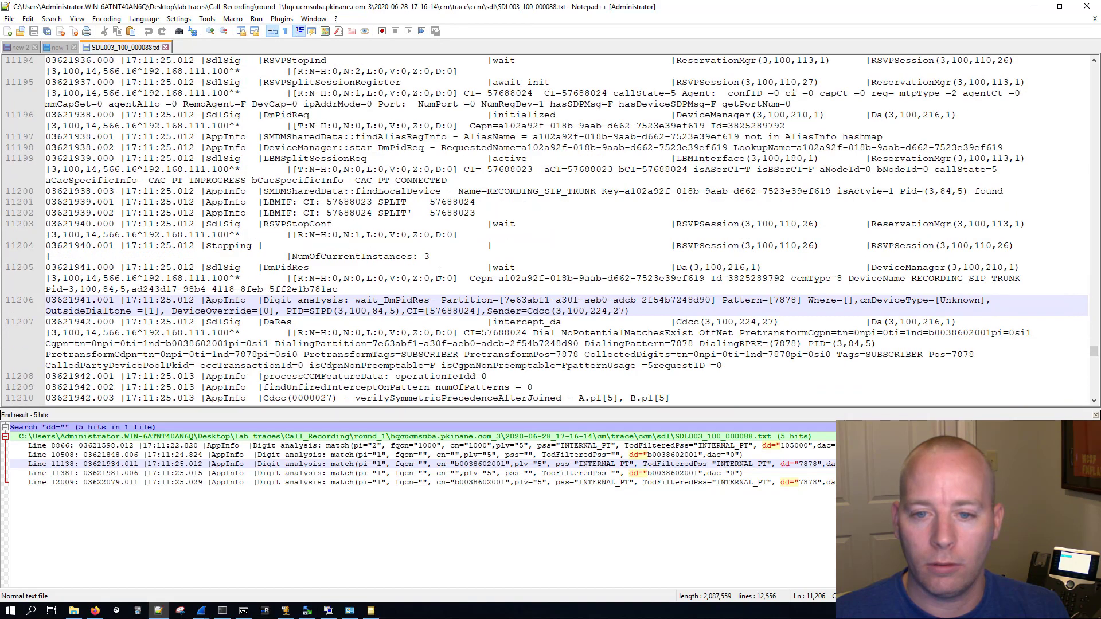
{"action": "scroll", "coordinate": [440, 271], "scroll_direction": "down", "scroll_amount": 1}
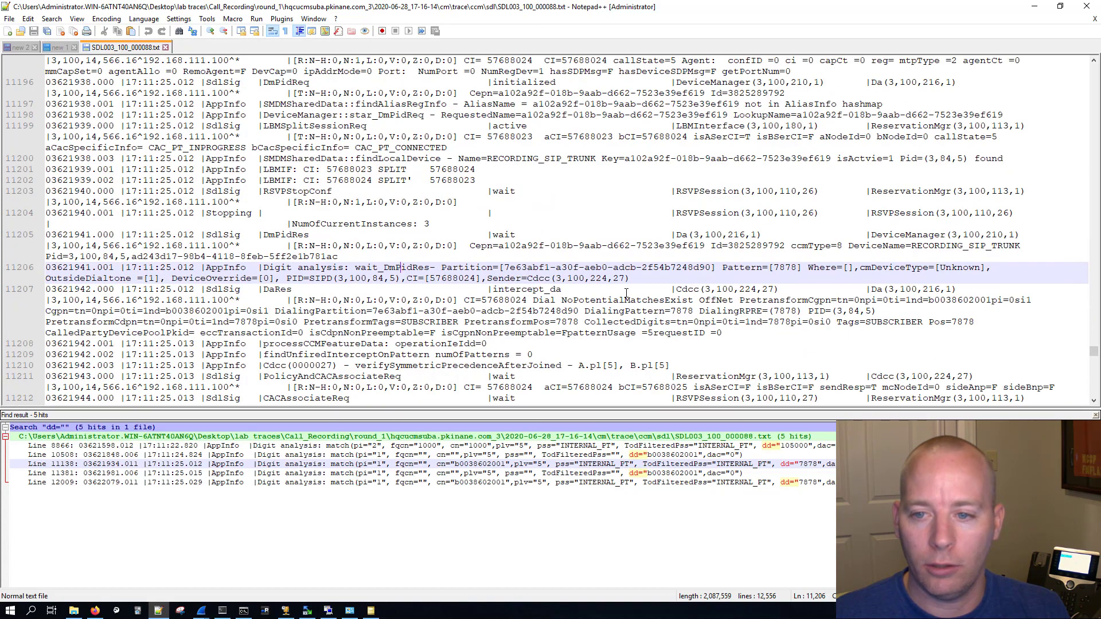
{"action": "double_click", "coordinate": [474, 279]}
{"action": "right_click", "coordinate": [458, 279]}
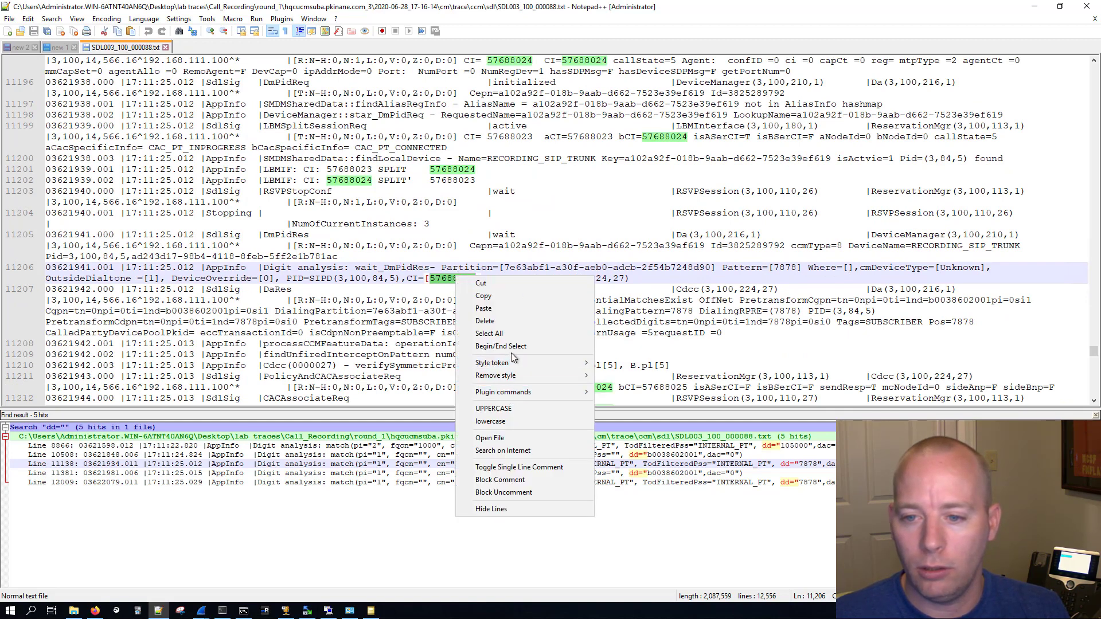
{"action": "mouse_move", "coordinate": [510, 364]}
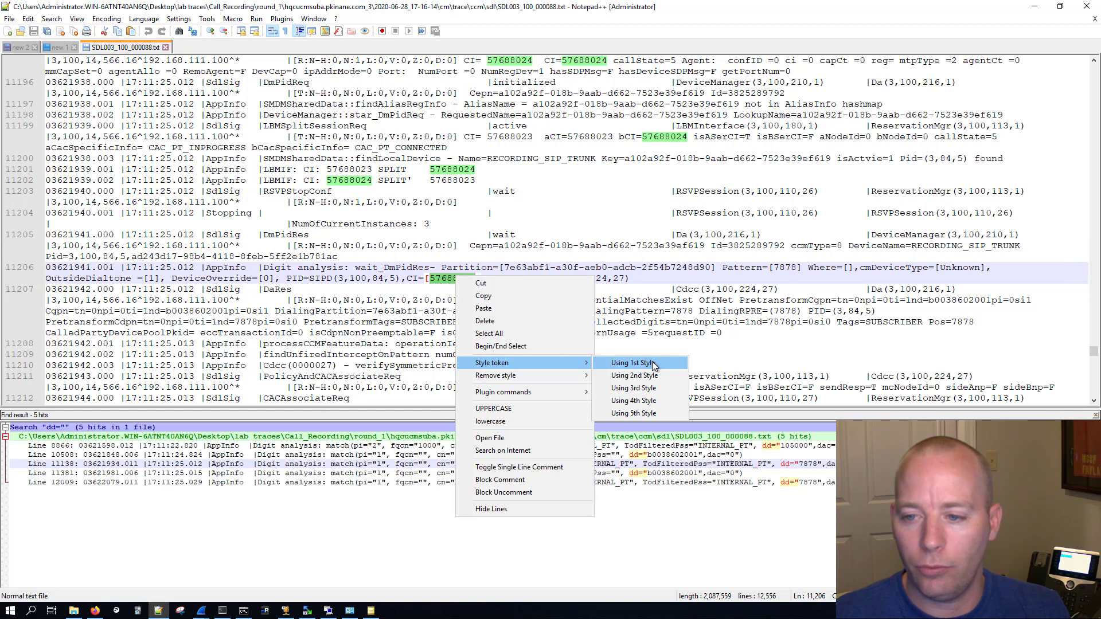
{"action": "left_click", "coordinate": [651, 361]}
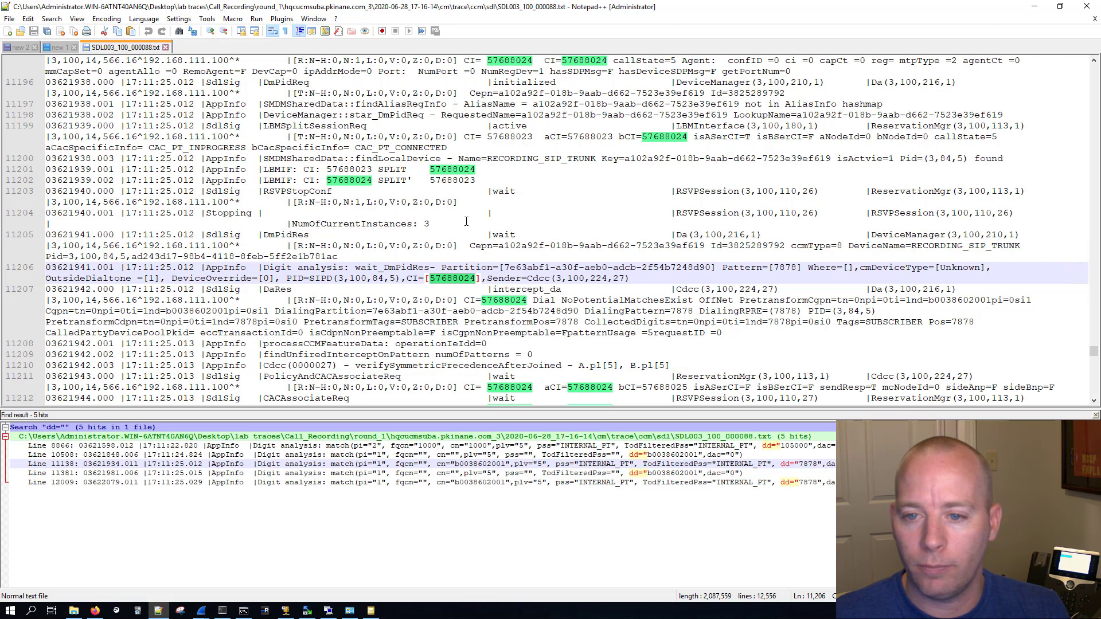
Turn off word wrap and mark the associated call identifier 57688025 on line 11214 with the 2nd style.
{"action": "left_click", "coordinate": [272, 31]}
{"action": "double_click", "coordinate": [462, 266]}
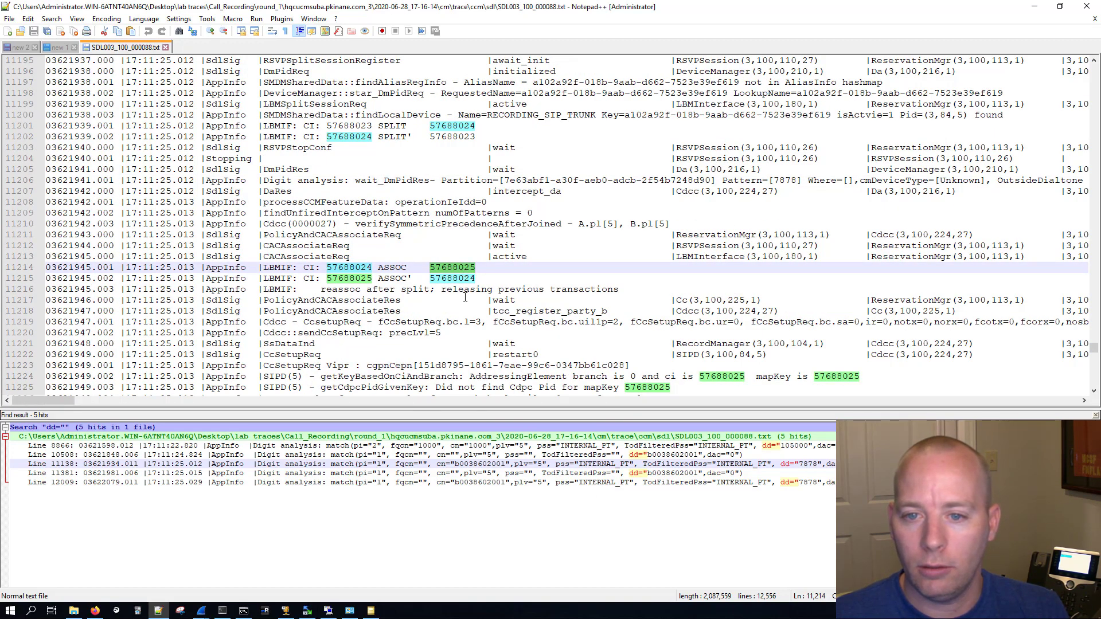
{"action": "double_click", "coordinate": [470, 280]}
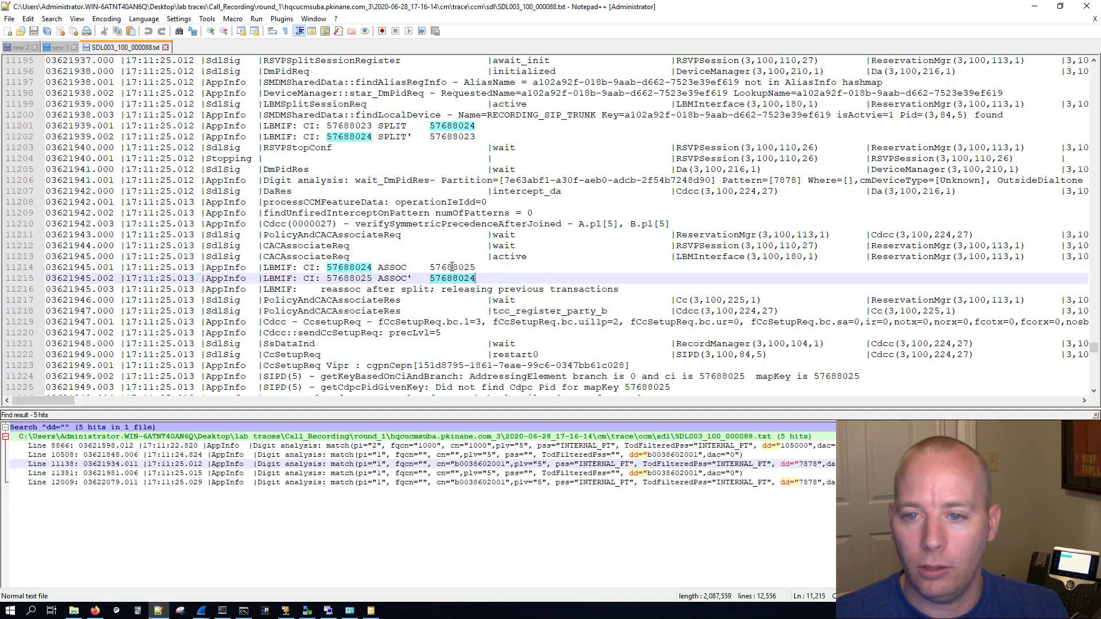
{"action": "double_click", "coordinate": [452, 267]}
{"action": "right_click", "coordinate": [451, 267]}
{"action": "mouse_move", "coordinate": [510, 354]}
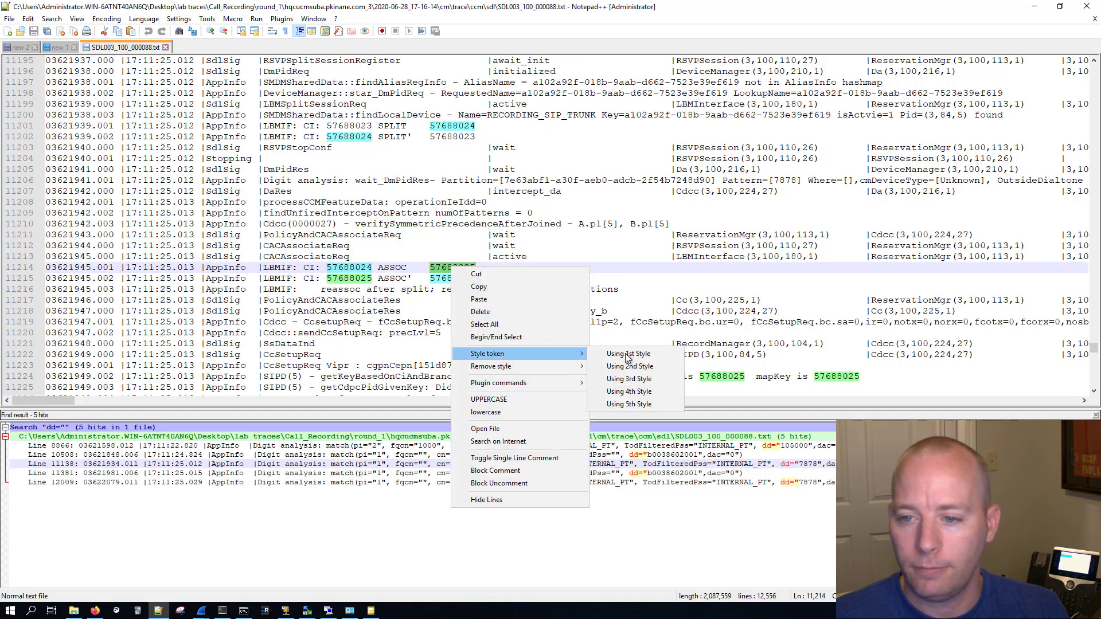
{"action": "left_click", "coordinate": [635, 369]}
Search all trace files for 57688025, enlarge the results area and look through the hits.
{"action": "key", "text": "ctrl+shift+f"}
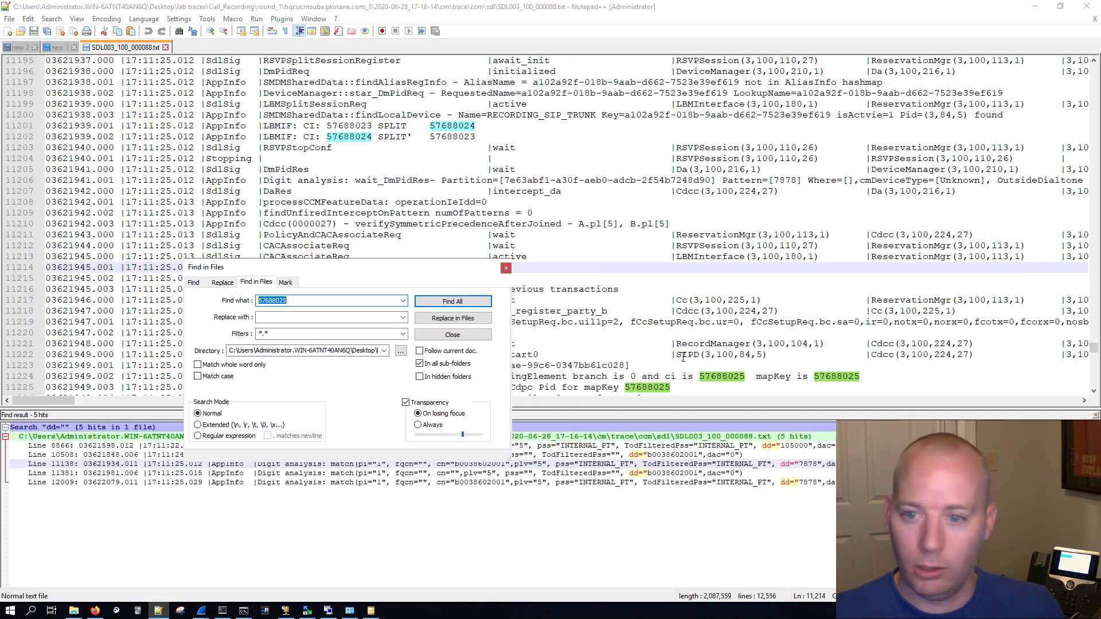
{"action": "left_click", "coordinate": [453, 303]}
{"action": "scroll", "coordinate": [346, 464], "scroll_direction": "down", "scroll_amount": 6}
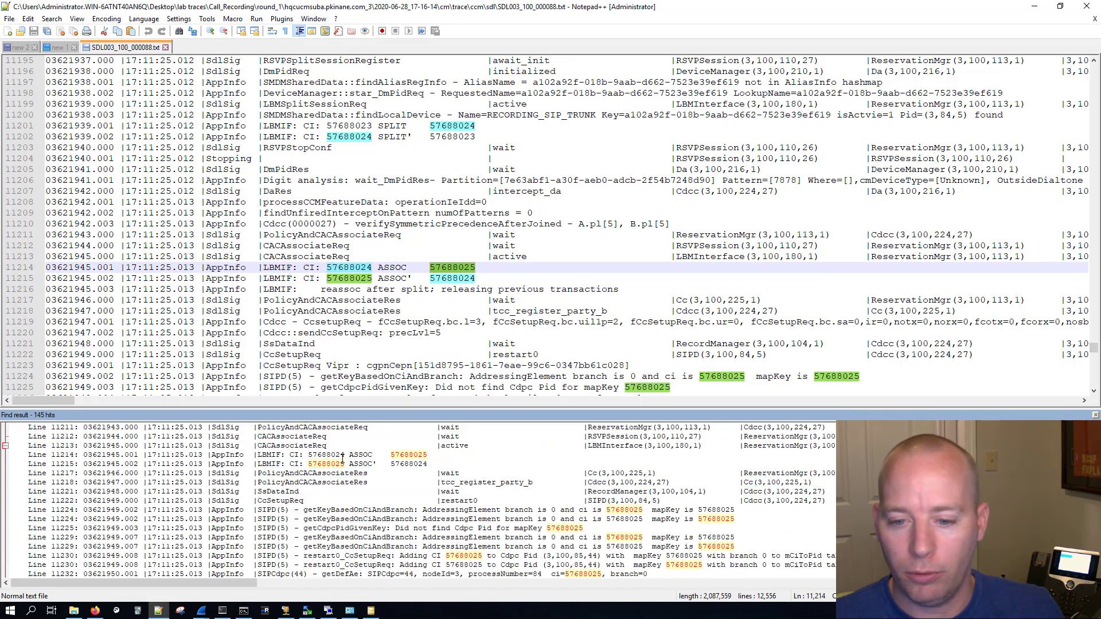
{"action": "left_click_drag", "start_coordinate": [324, 414], "coordinate": [321, 317]}
{"action": "scroll", "coordinate": [295, 422], "scroll_direction": "down", "scroll_amount": 10}
{"action": "scroll", "coordinate": [295, 422], "scroll_direction": "up", "scroll_amount": 2}
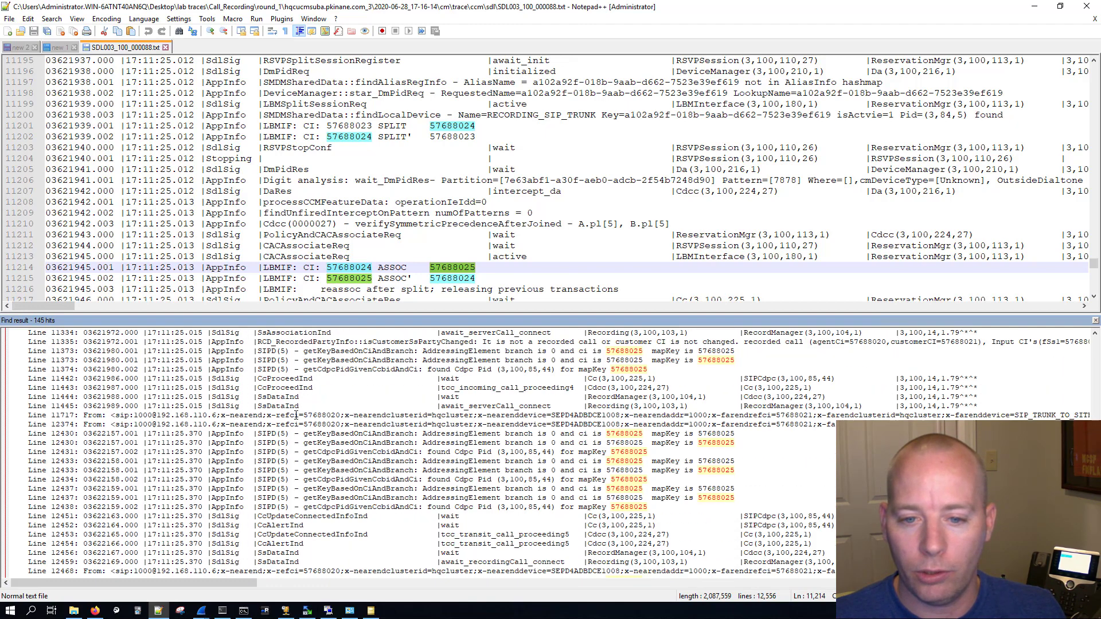
Open the hit at line 11717 and examine the outgoing INVITE's destination address and the near-end parameters in its From header.
{"action": "double_click", "coordinate": [295, 415]}
{"action": "left_click_drag", "start_coordinate": [111, 307], "coordinate": [60, 309]}
{"action": "left_click", "coordinate": [437, 189]}
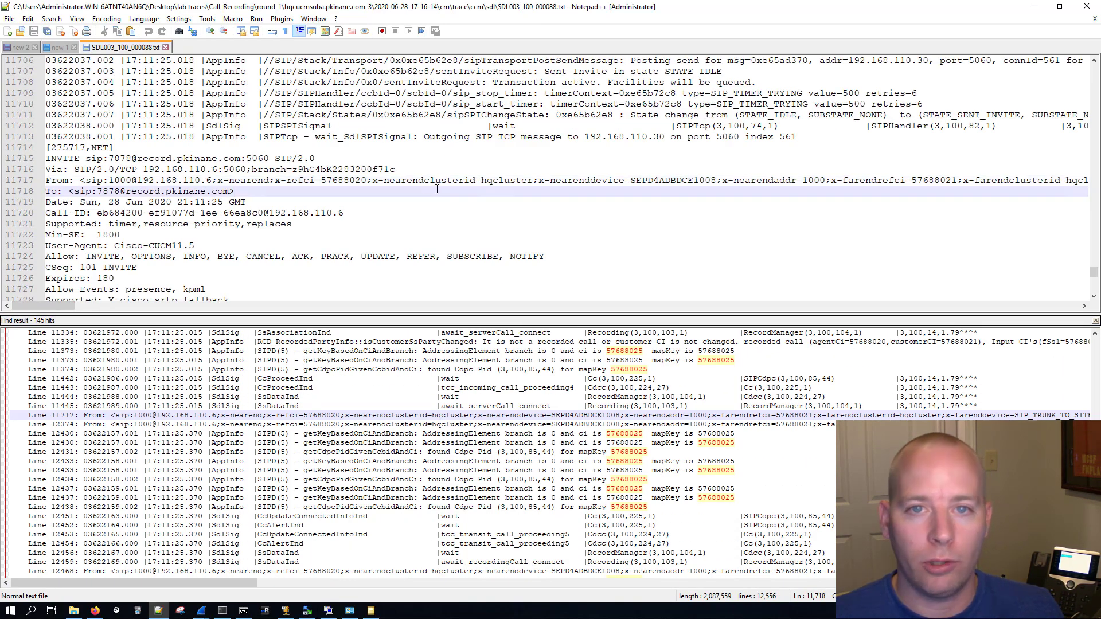
{"action": "left_click_drag", "start_coordinate": [584, 138], "coordinate": [664, 138]}
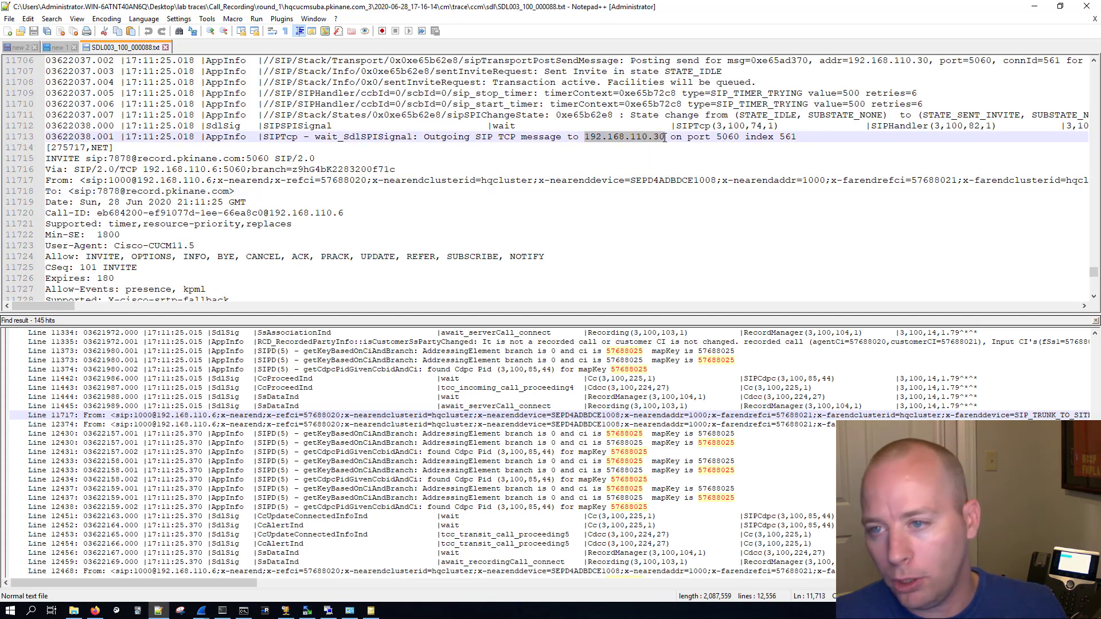
{"action": "left_click", "coordinate": [550, 181]}
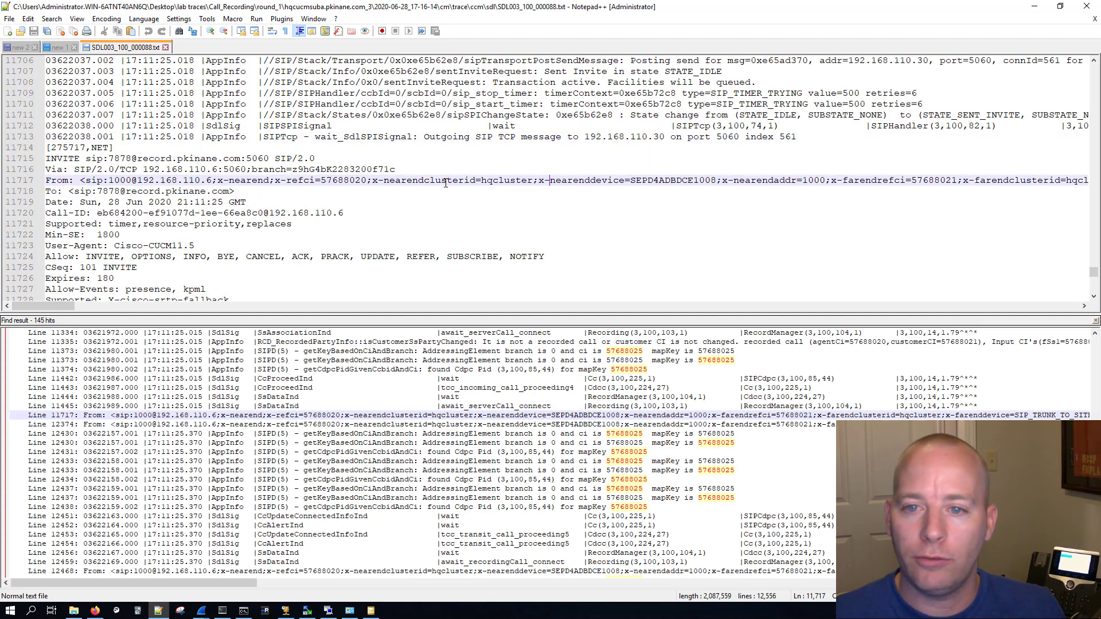
{"action": "left_click_drag", "start_coordinate": [373, 182], "coordinate": [423, 181]}
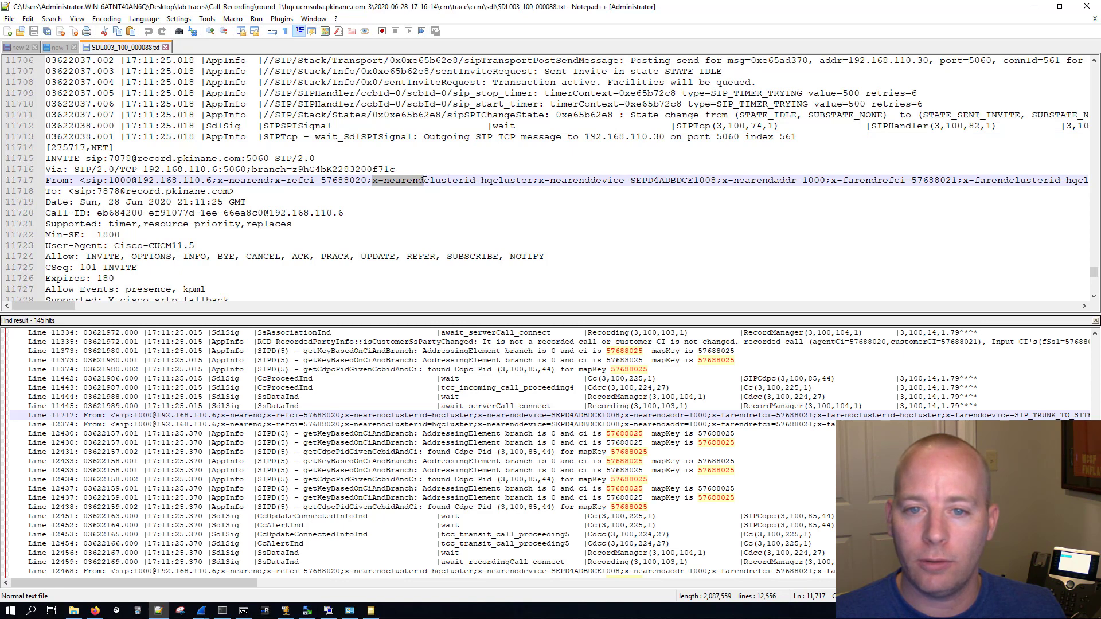
{"action": "left_click_drag", "start_coordinate": [275, 182], "coordinate": [320, 180]}
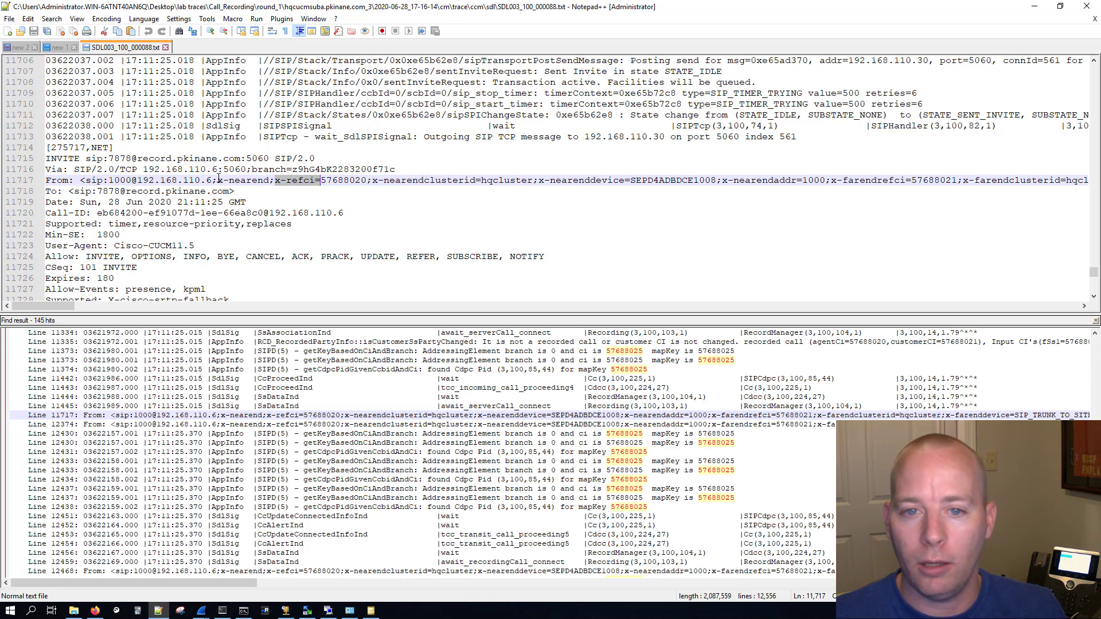
{"action": "left_click_drag", "start_coordinate": [218, 180], "coordinate": [261, 182]}
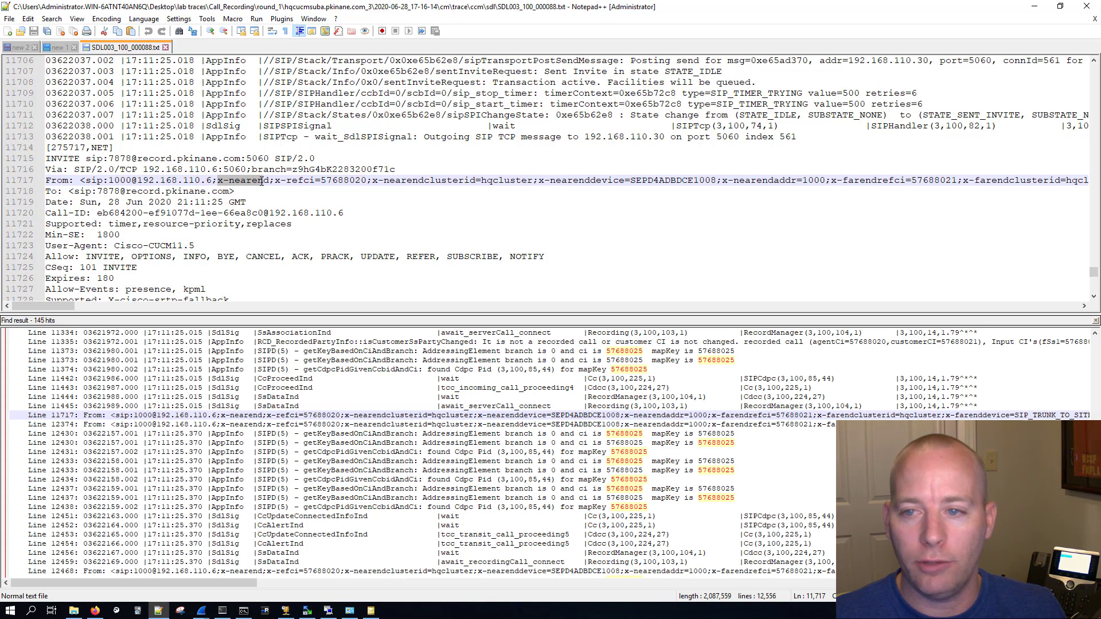
{"action": "left_click", "coordinate": [704, 183]}
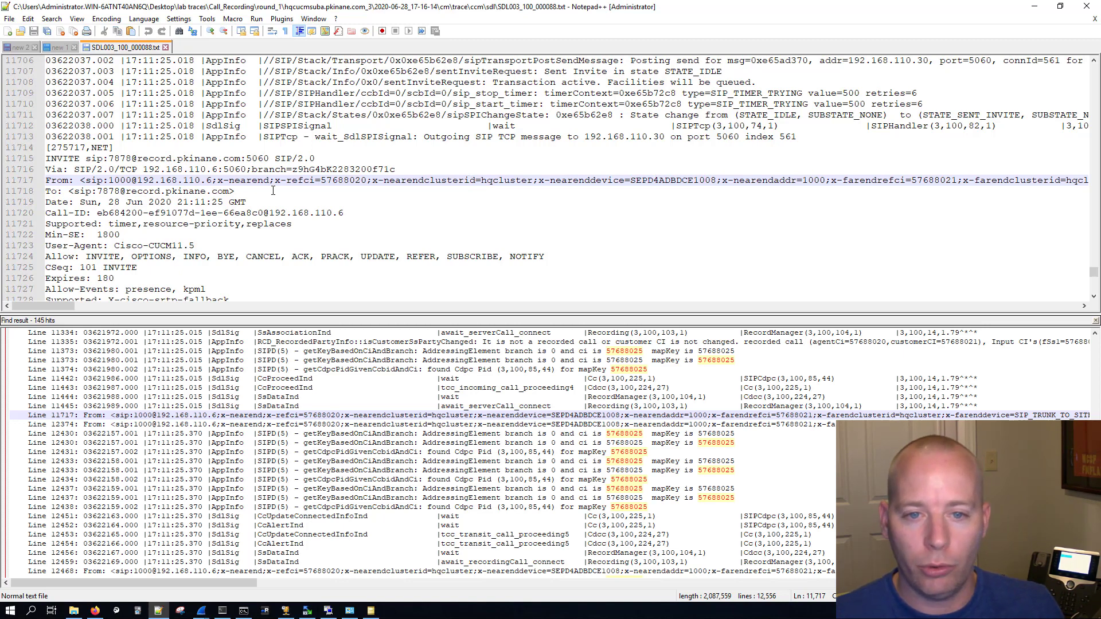
Mark the INVITE's full Call-ID line with the 2nd style and search all trace files for that line.
{"action": "scroll", "coordinate": [269, 186], "scroll_direction": "down", "scroll_amount": 3}
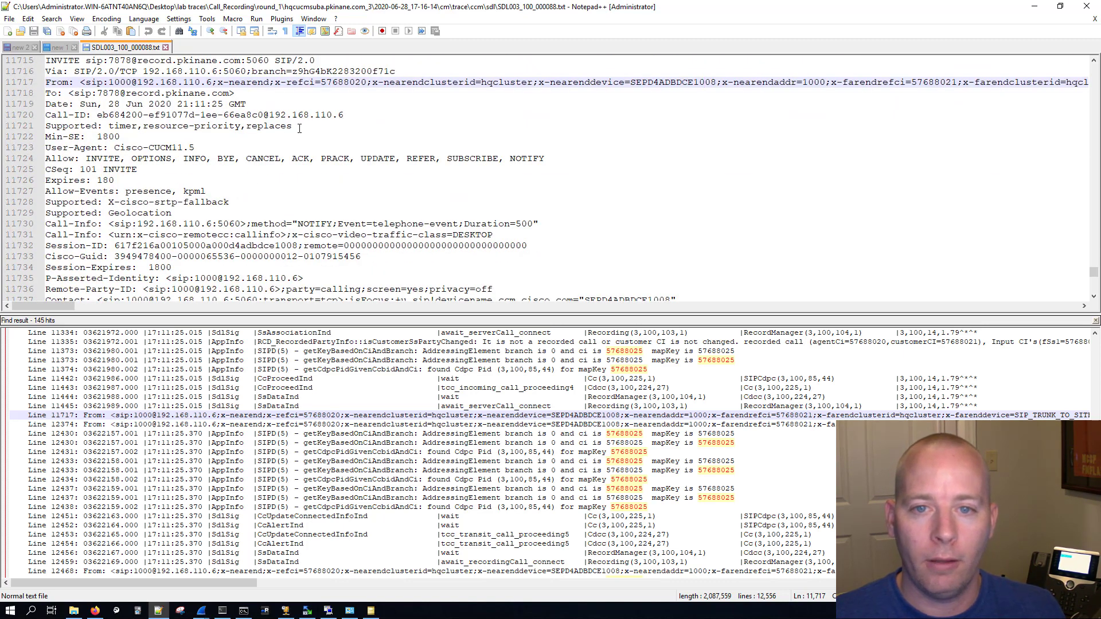
{"action": "left_click_drag", "start_coordinate": [344, 114], "coordinate": [45, 115]}
{"action": "right_click", "coordinate": [75, 115]}
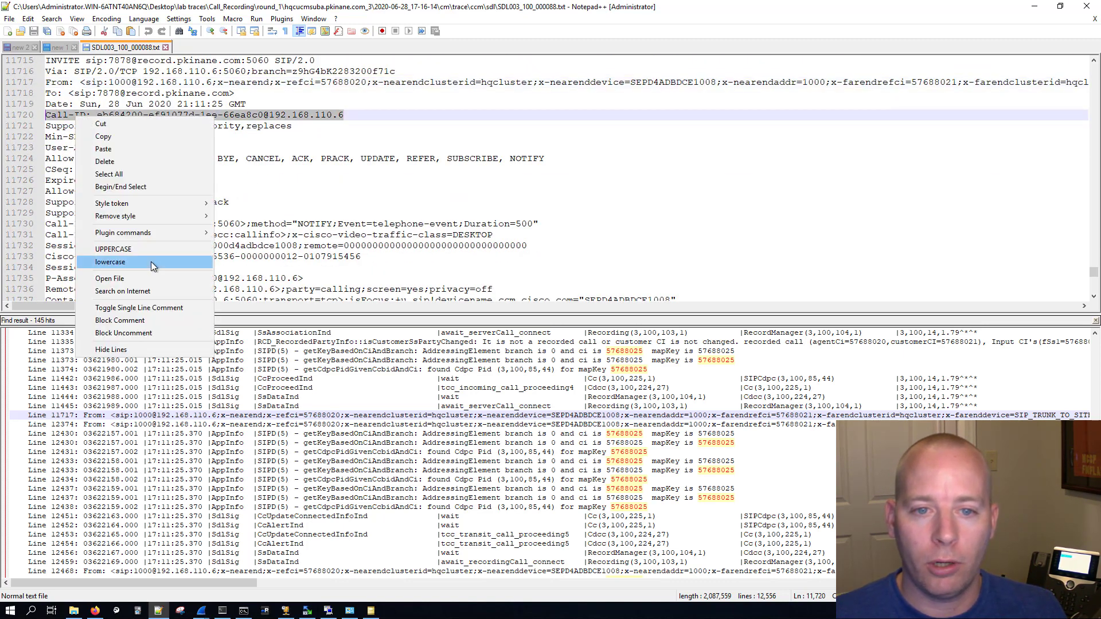
{"action": "mouse_move", "coordinate": [147, 205]}
{"action": "left_click", "coordinate": [243, 221]}
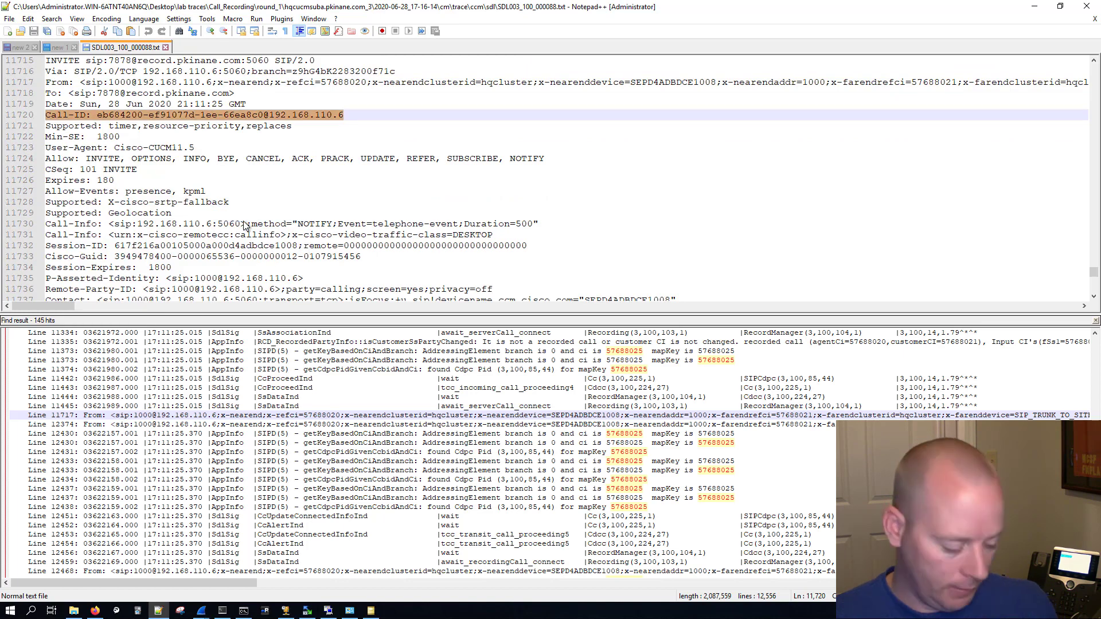
{"action": "key", "text": "ctrl+shift+f"}
{"action": "left_click", "coordinate": [465, 302]}
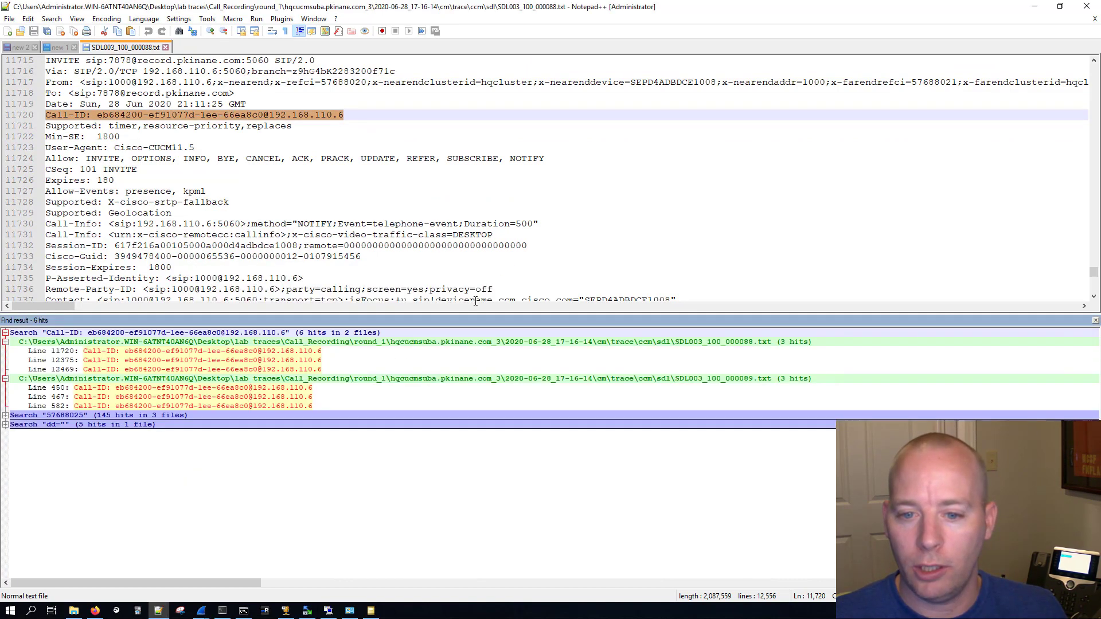
Open the Call-ID hits at lines 12375 and 12469 to view the incoming SIP responses to the INVITE.
{"action": "left_click", "coordinate": [319, 351]}
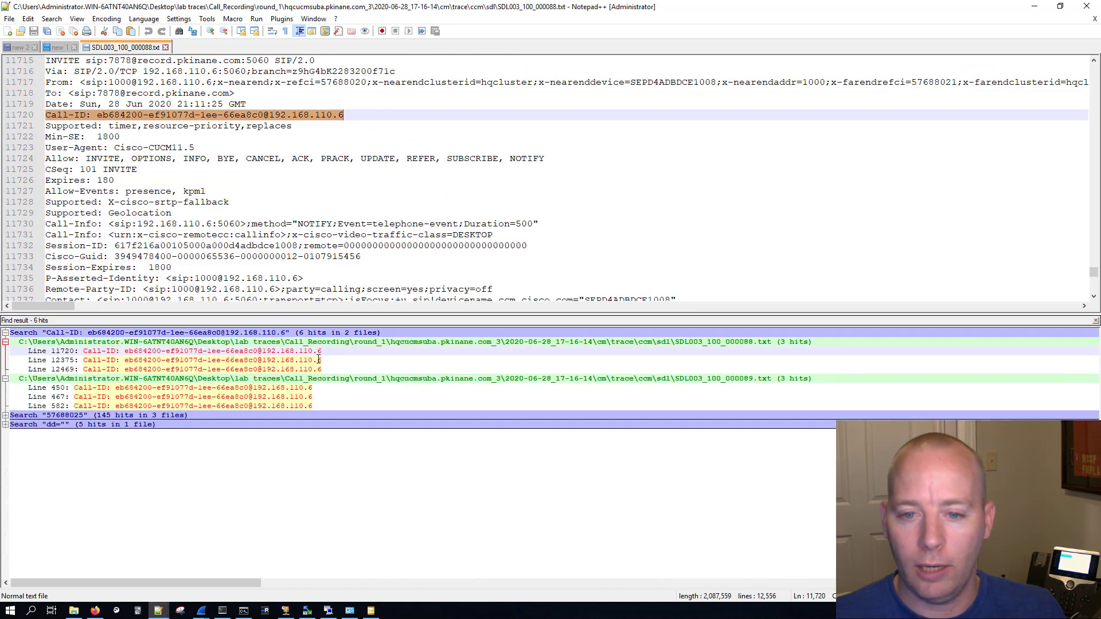
{"action": "double_click", "coordinate": [318, 359]}
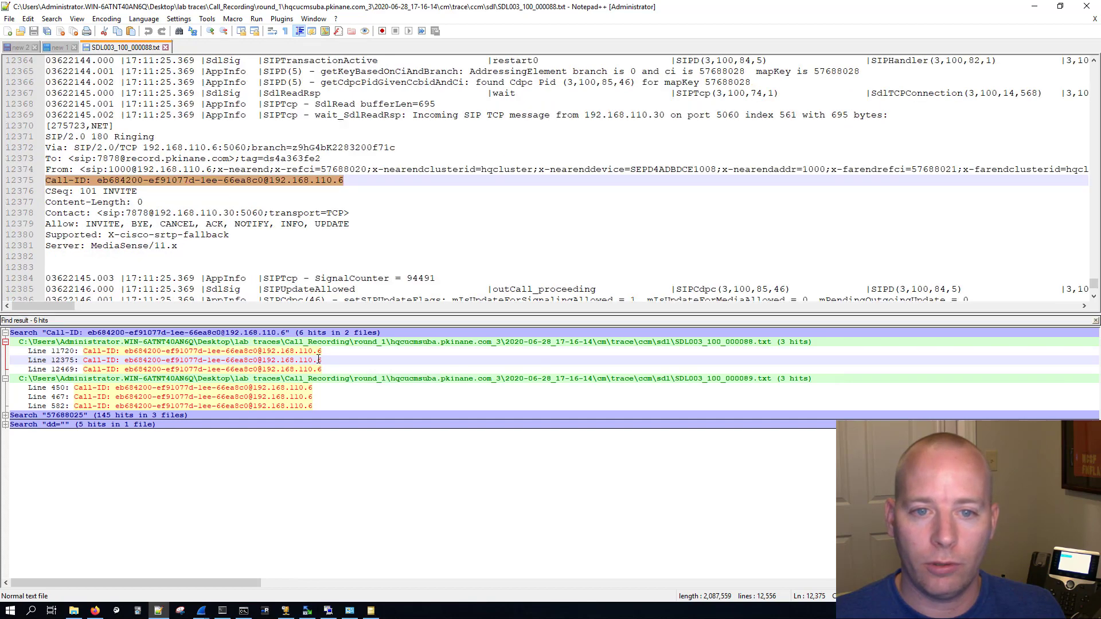
{"action": "double_click", "coordinate": [318, 369]}
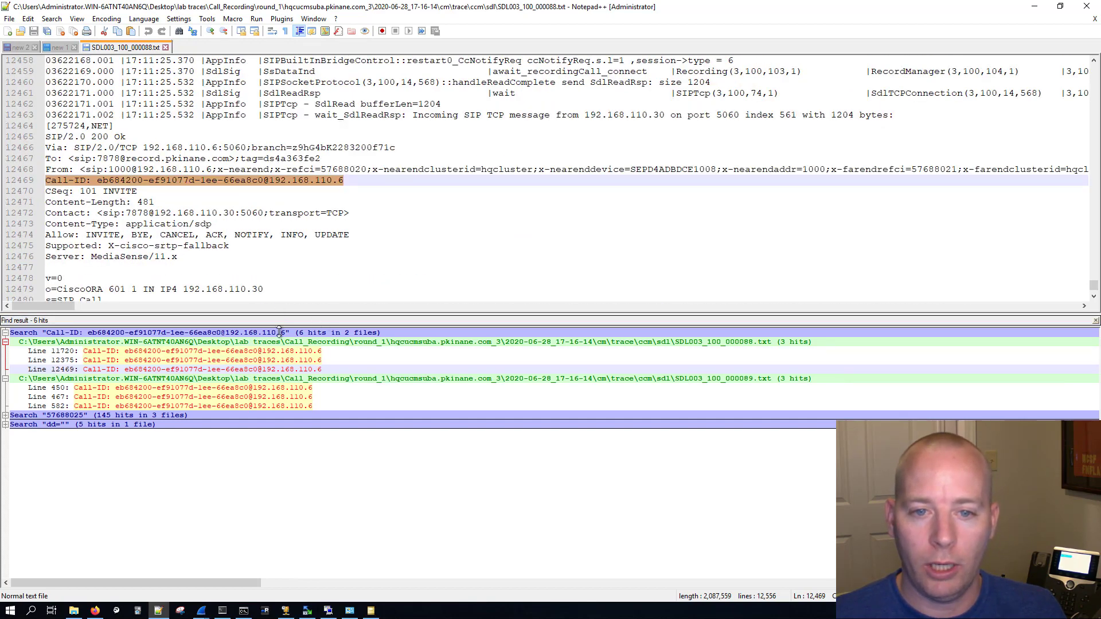
Enlarge the editor area and examine the 200 OK's Server header and the codecs offered in its SDP.
{"action": "left_click_drag", "start_coordinate": [279, 315], "coordinate": [276, 409]}
{"action": "left_click_drag", "start_coordinate": [189, 257], "coordinate": [45, 257]}
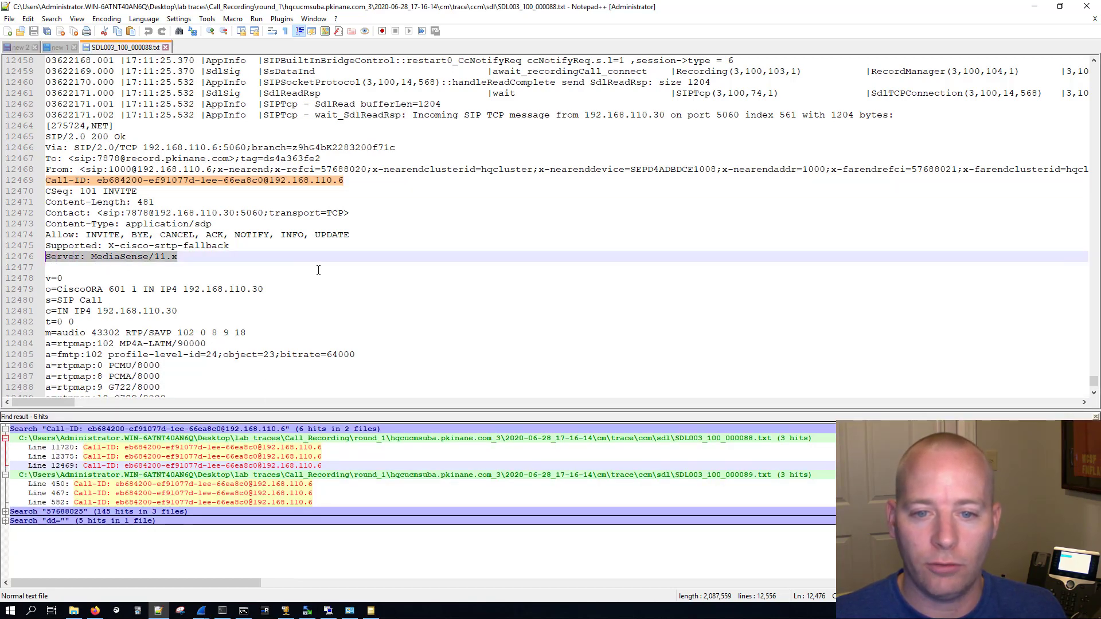
{"action": "scroll", "coordinate": [318, 270], "scroll_direction": "down", "scroll_amount": 4}
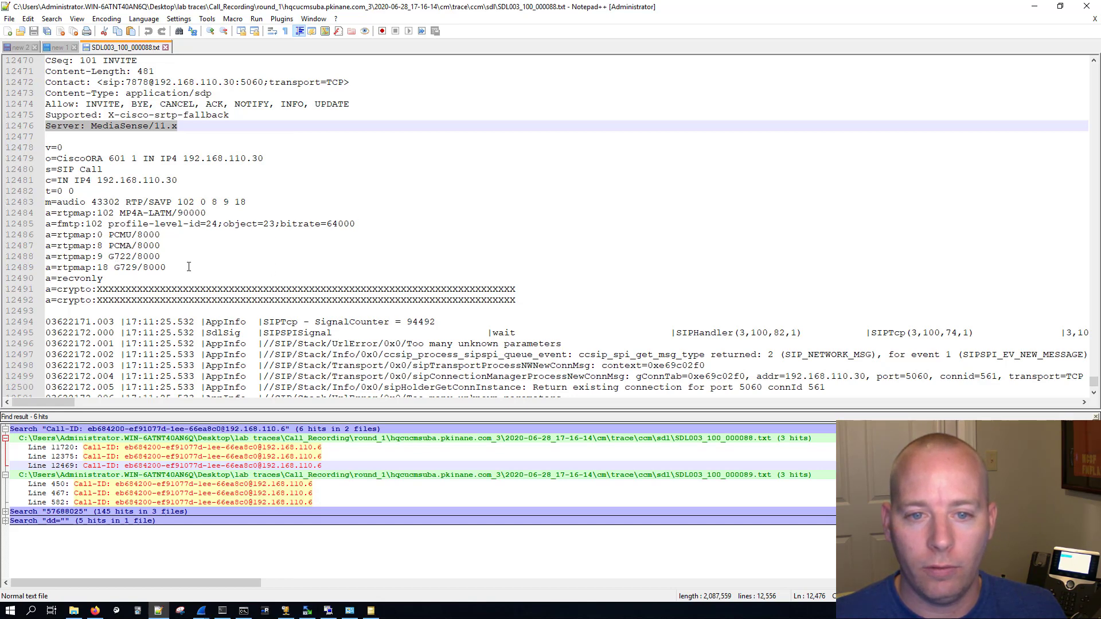
{"action": "left_click_drag", "start_coordinate": [166, 268], "coordinate": [17, 211]}
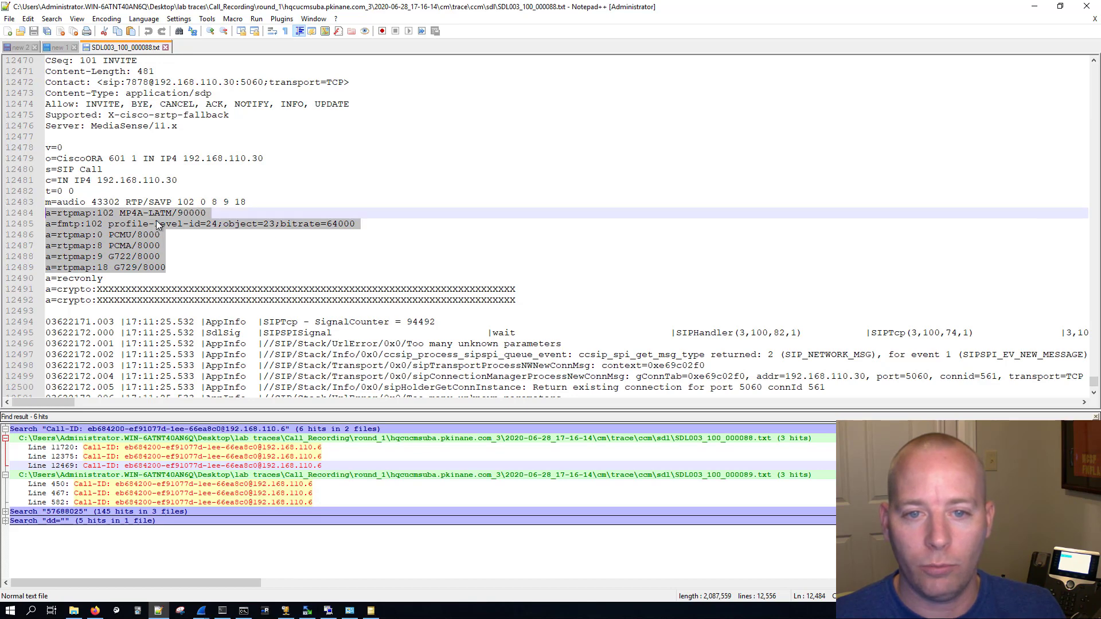
{"action": "left_click", "coordinate": [263, 248]}
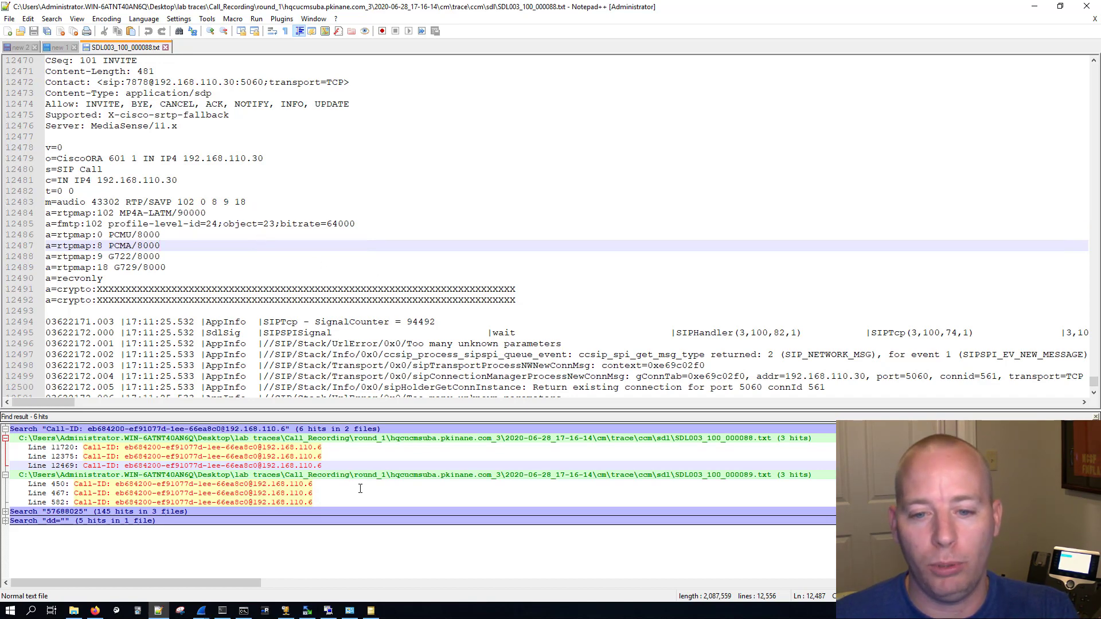
Open the next Call-ID hit, at line 450 of SDL003_100_000089.txt, and examine the end of the ACK for an SDP body.
{"action": "key", "text": "F4"}
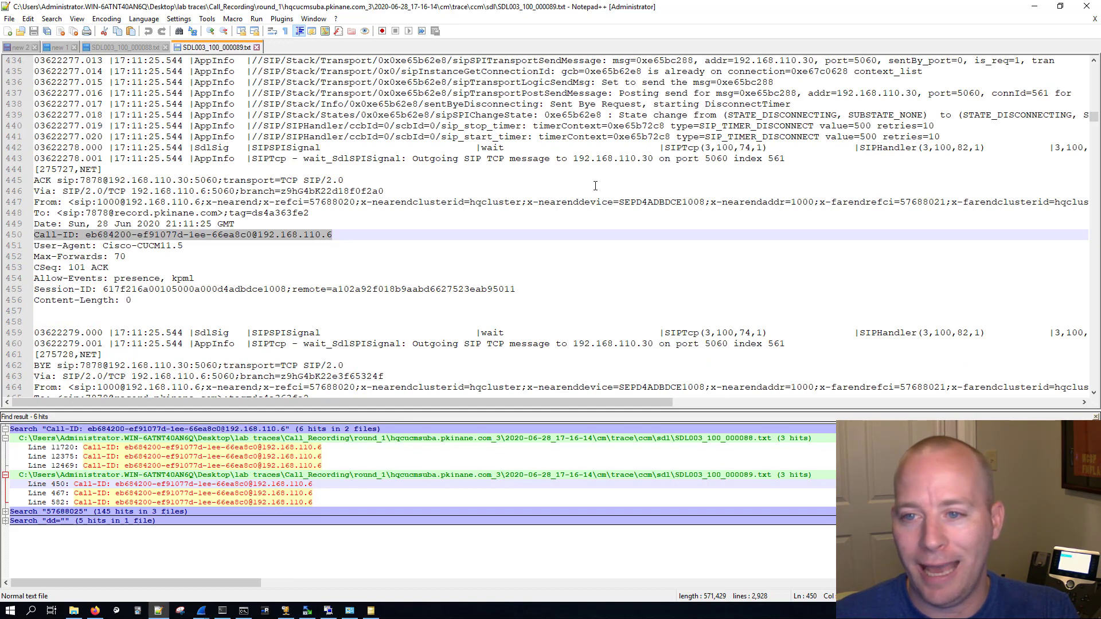
{"action": "left_click_drag", "start_coordinate": [135, 301], "coordinate": [35, 290]}
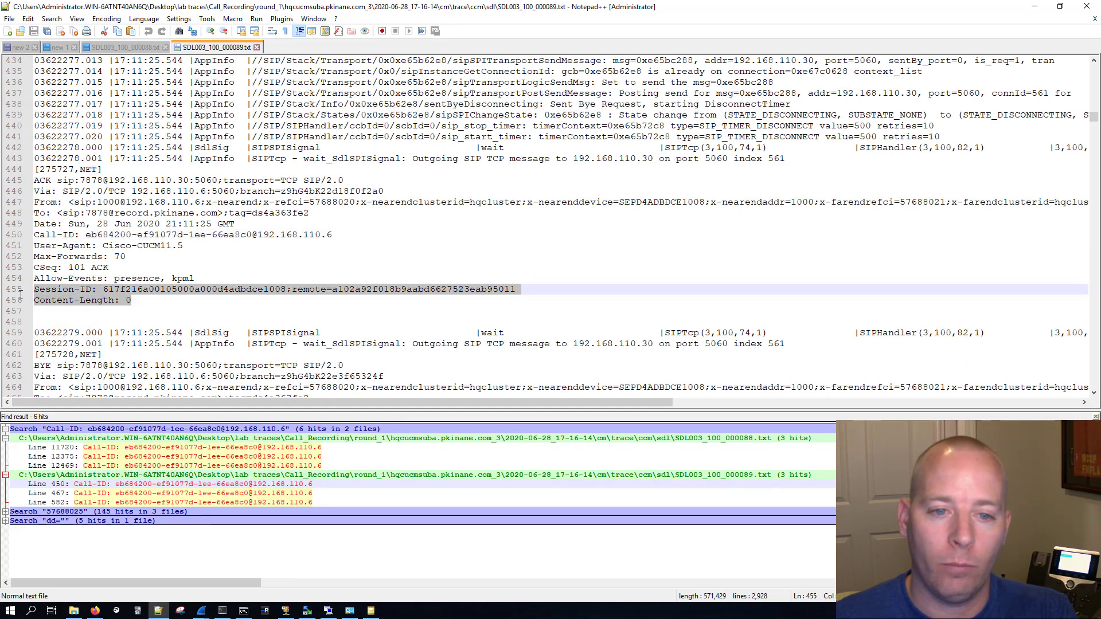
{"action": "left_click", "coordinate": [192, 311]}
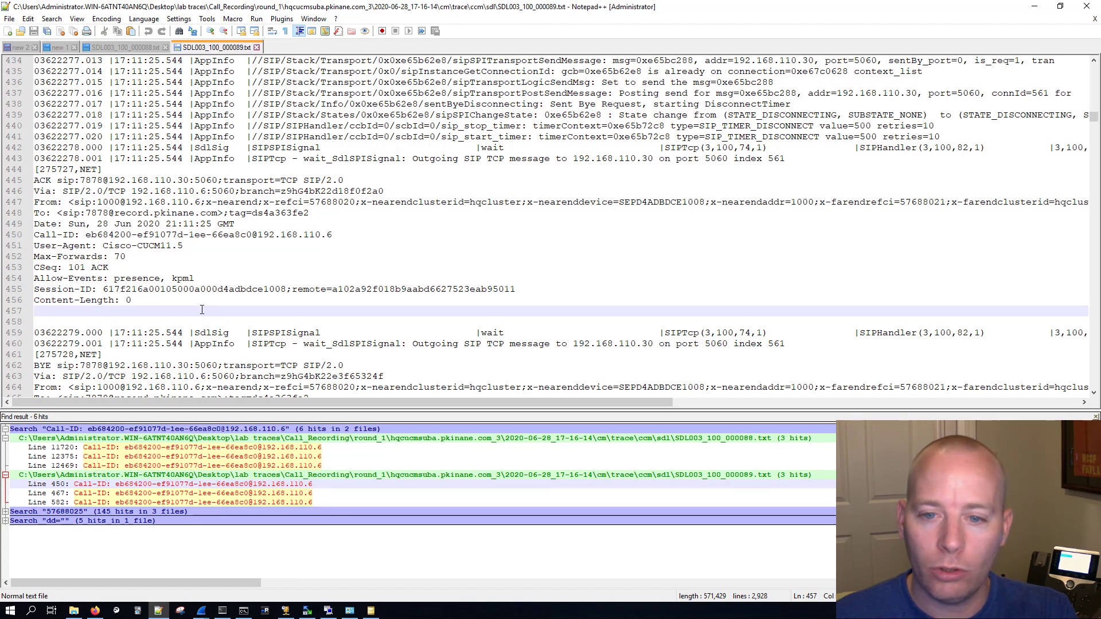
Revisit the INVITE, 200 OK and ACK hits in turn, comparing their message bodies up to the ACK's Content-Length line.
{"action": "double_click", "coordinate": [238, 447]}
{"action": "scroll", "coordinate": [263, 243], "scroll_direction": "down", "scroll_amount": 6}
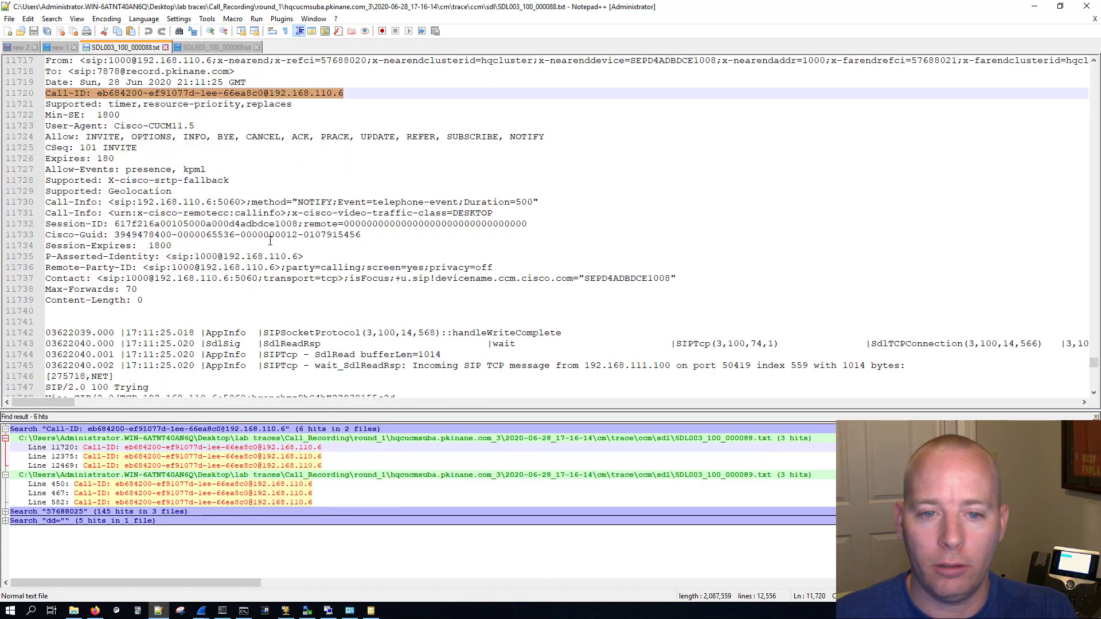
{"action": "scroll", "coordinate": [263, 243], "scroll_direction": "up", "scroll_amount": 1}
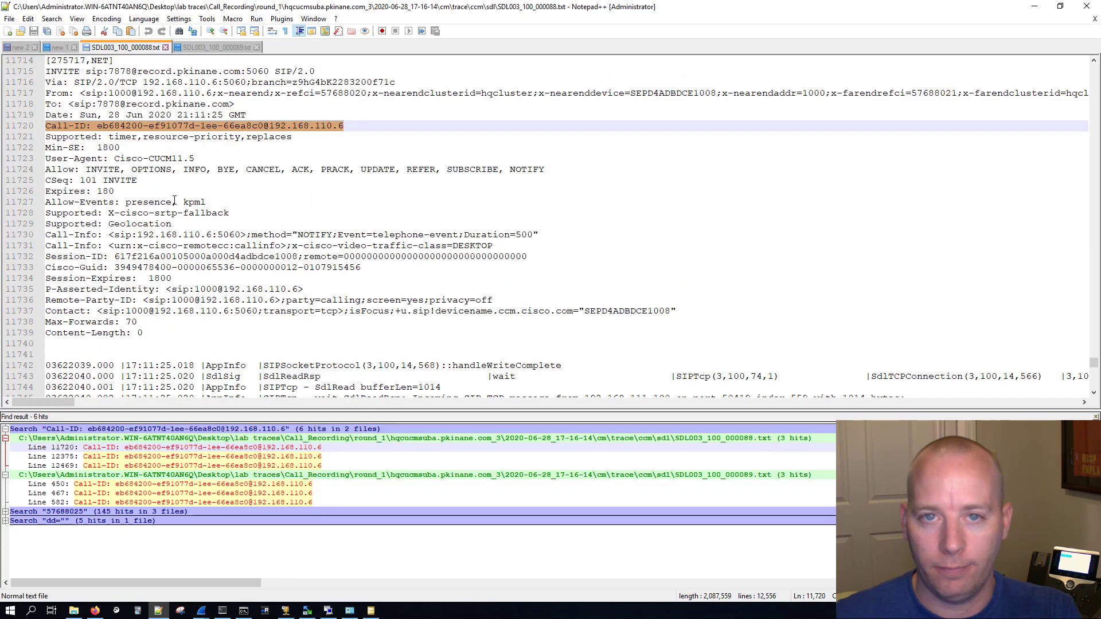
{"action": "double_click", "coordinate": [237, 466]}
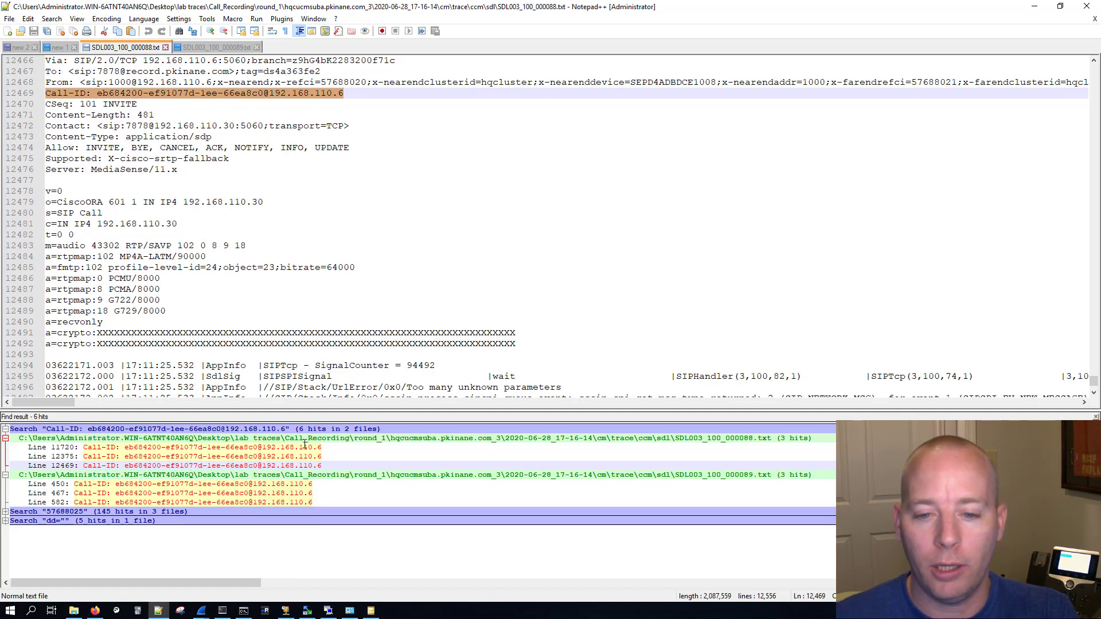
{"action": "double_click", "coordinate": [280, 485]}
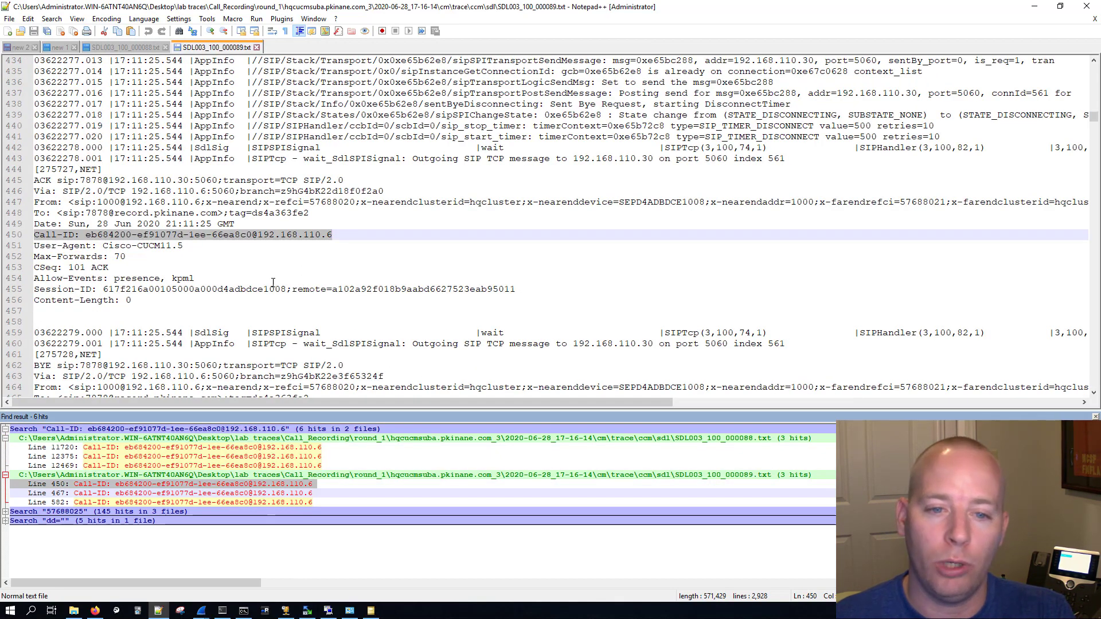
{"action": "left_click", "coordinate": [20, 301]}
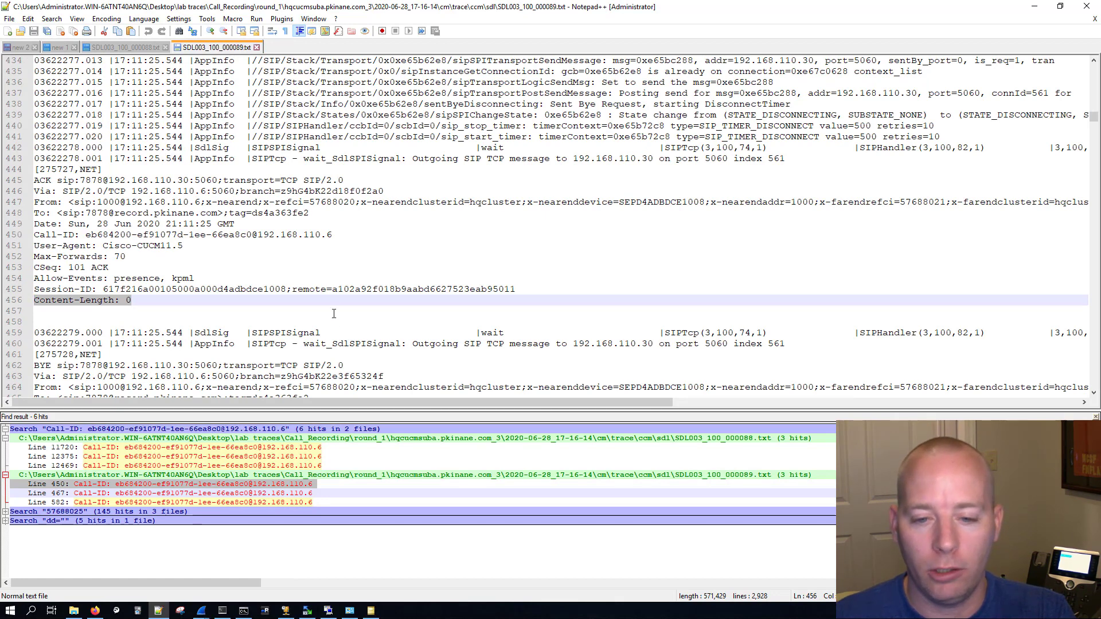
Open the hit at line 467 and mark the BYE's full Call-ID line with the 2nd style.
{"action": "double_click", "coordinate": [285, 493]}
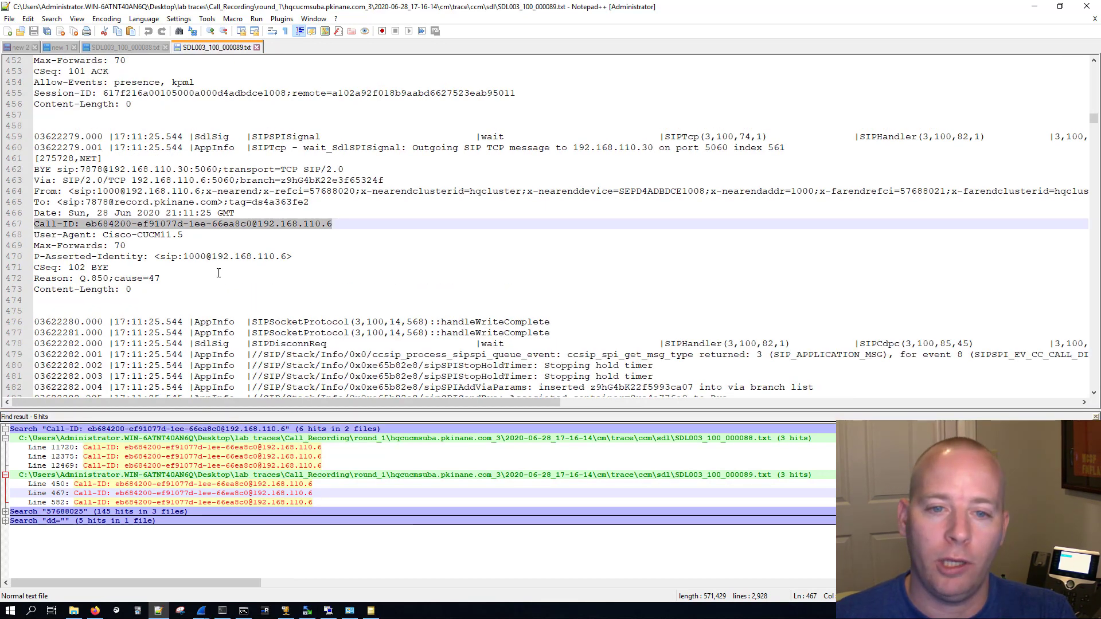
{"action": "left_click", "coordinate": [297, 267]}
{"action": "left_click_drag", "start_coordinate": [349, 223], "coordinate": [33, 223]}
{"action": "right_click", "coordinate": [44, 225]}
{"action": "mouse_move", "coordinate": [118, 311]}
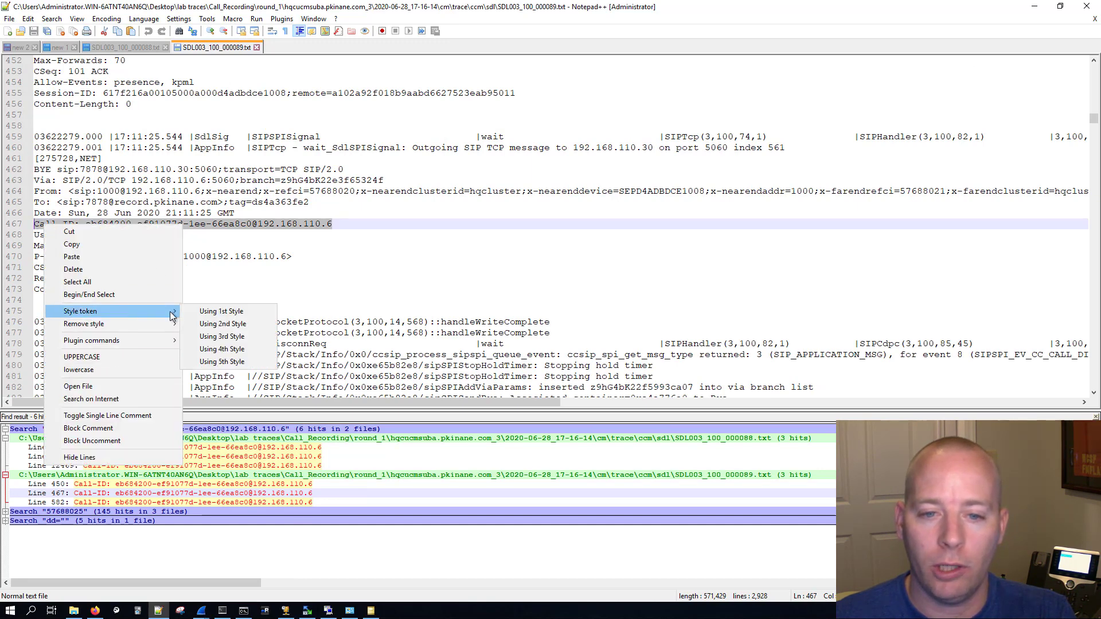
{"action": "left_click", "coordinate": [230, 322]}
Select the cause code 47 in the BYE's Reason header and look through the preceding lines for its earlier occurrences.
{"action": "left_click", "coordinate": [328, 270]}
{"action": "left_click_drag", "start_coordinate": [162, 278], "coordinate": [33, 278]}
{"action": "left_click", "coordinate": [249, 278]}
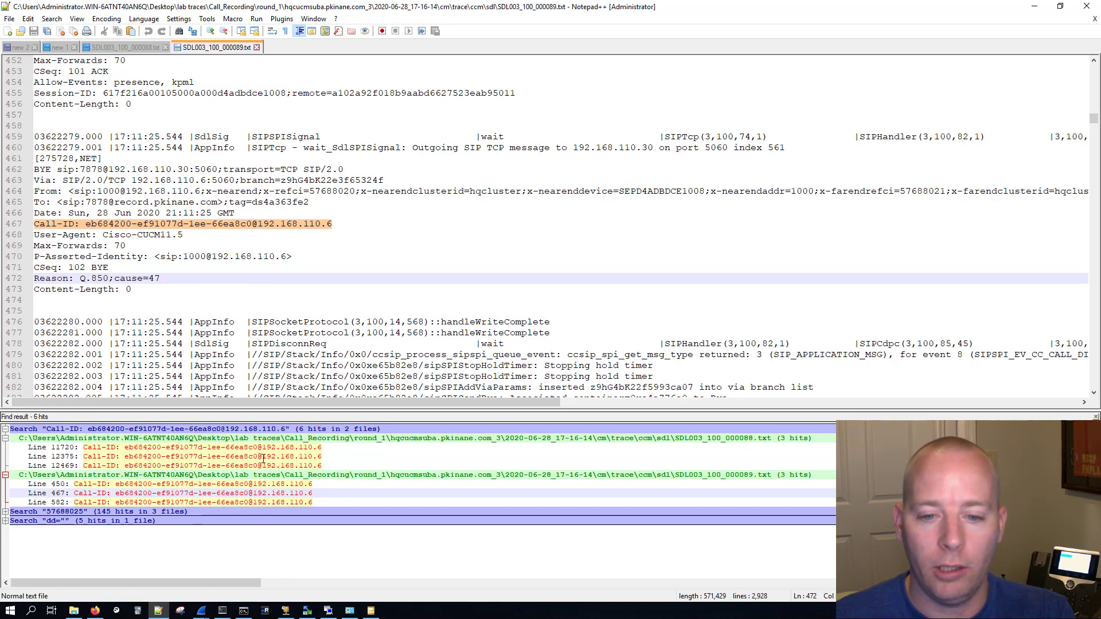
{"action": "key", "text": "ctrl+shift+Left"}
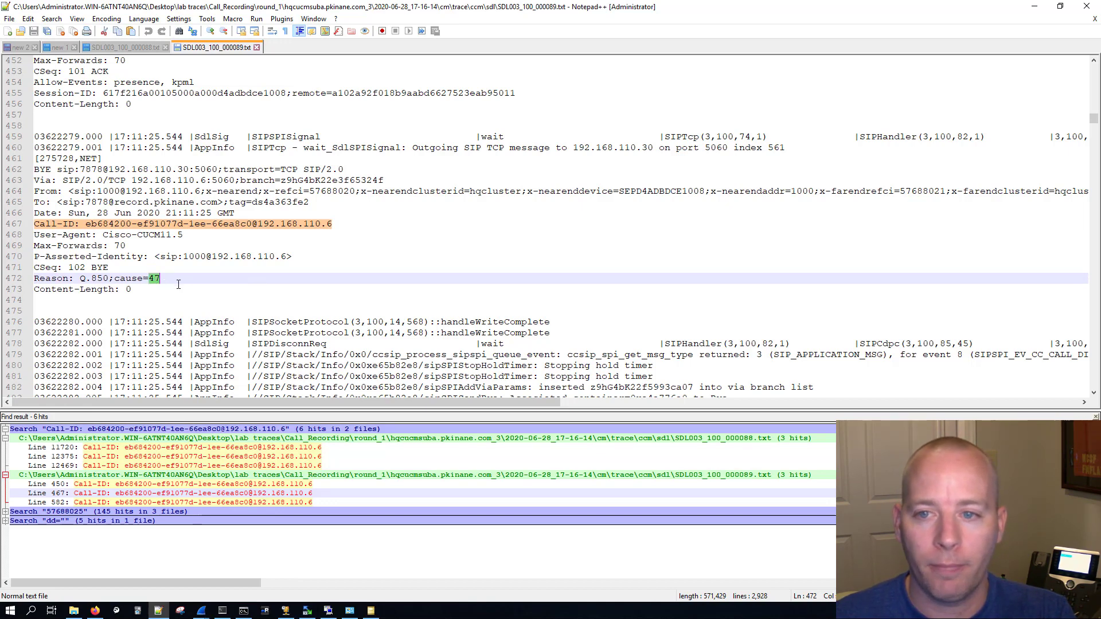
{"action": "scroll", "coordinate": [369, 237], "scroll_direction": "up", "scroll_amount": 1}
{"action": "scroll", "coordinate": [369, 236], "scroll_direction": "up", "scroll_amount": 12}
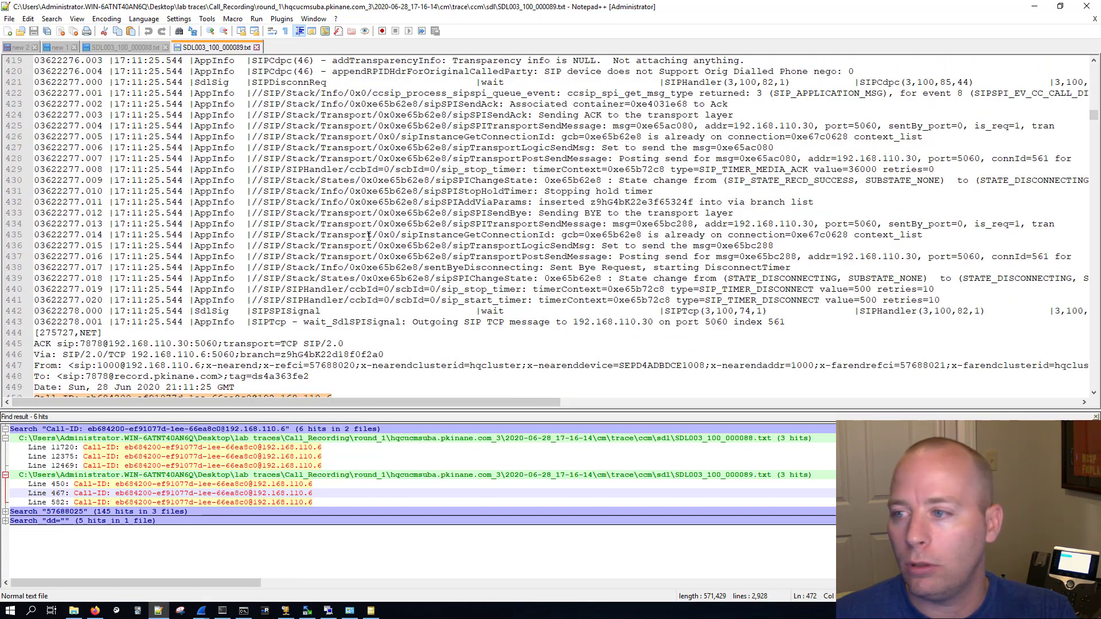
{"action": "scroll", "coordinate": [368, 236], "scroll_direction": "up", "scroll_amount": 6}
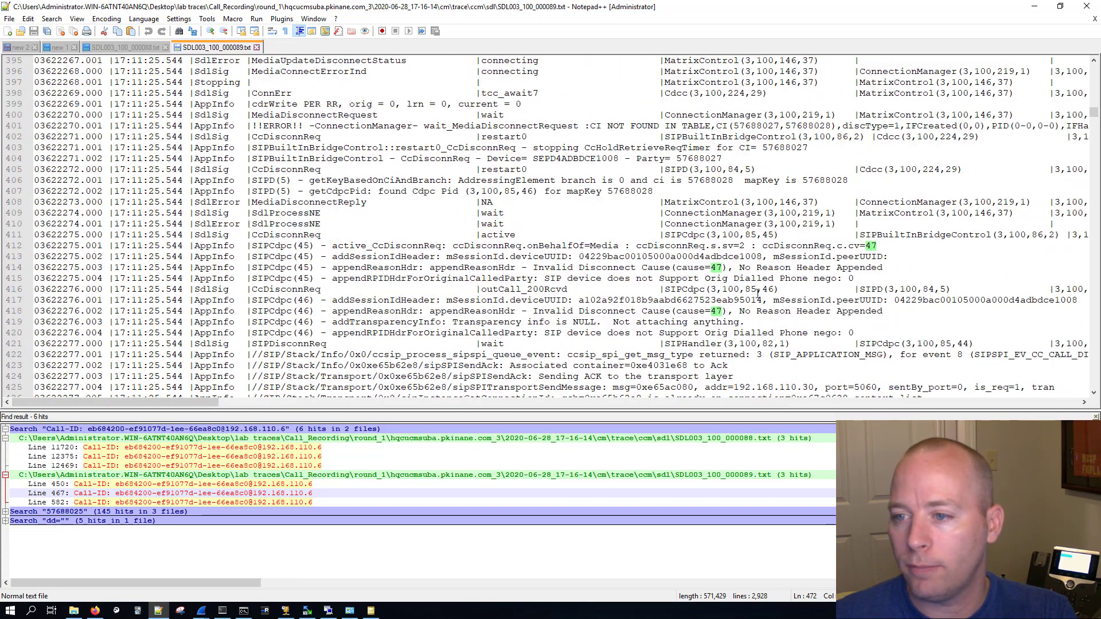
{"action": "scroll", "coordinate": [865, 255], "scroll_direction": "up", "scroll_amount": 2}
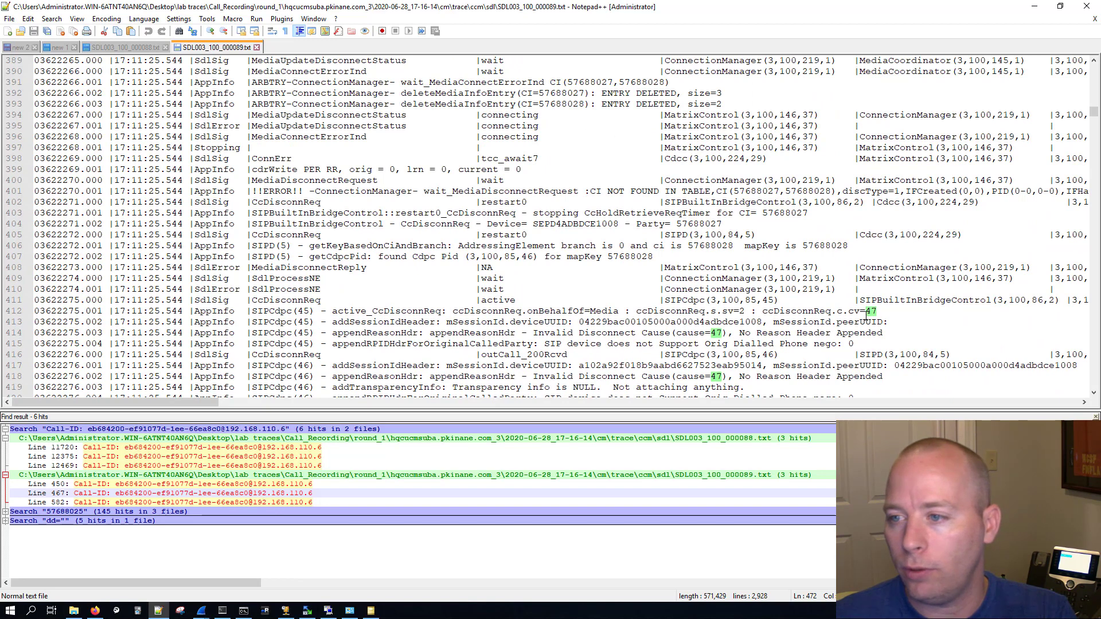
Turn on word wrap and trace the CcDisconnReq on line 402 back through Cdcc to the MatrixControl process on line 398.
{"action": "left_click", "coordinate": [272, 30]}
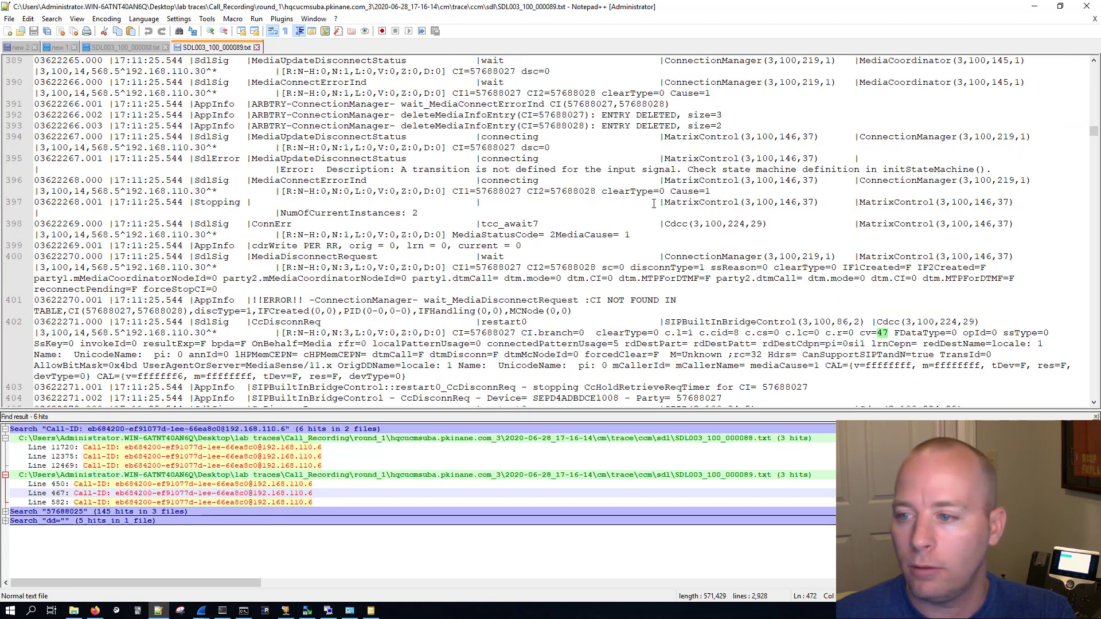
{"action": "left_click", "coordinate": [883, 332]}
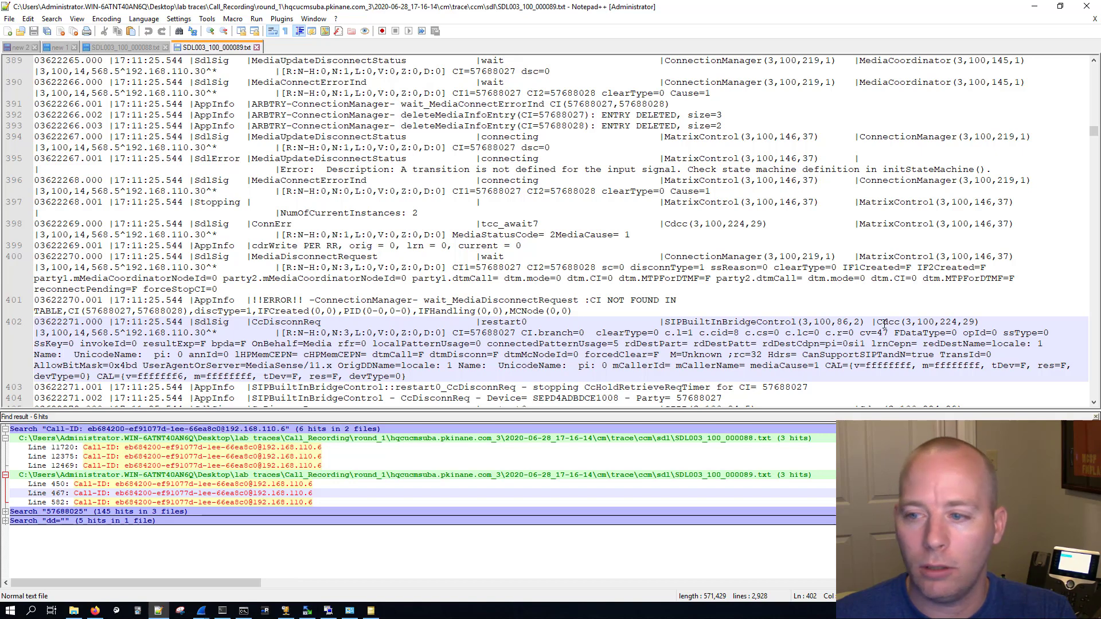
{"action": "double_click", "coordinate": [886, 321]}
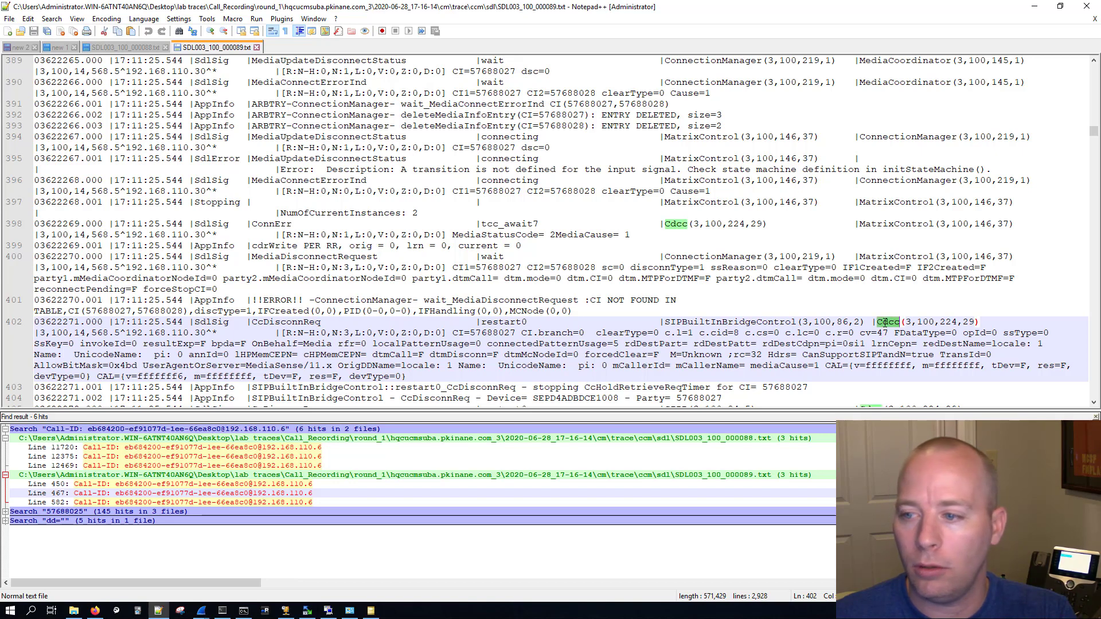
{"action": "double_click", "coordinate": [716, 321]}
{"action": "double_click", "coordinate": [891, 324]}
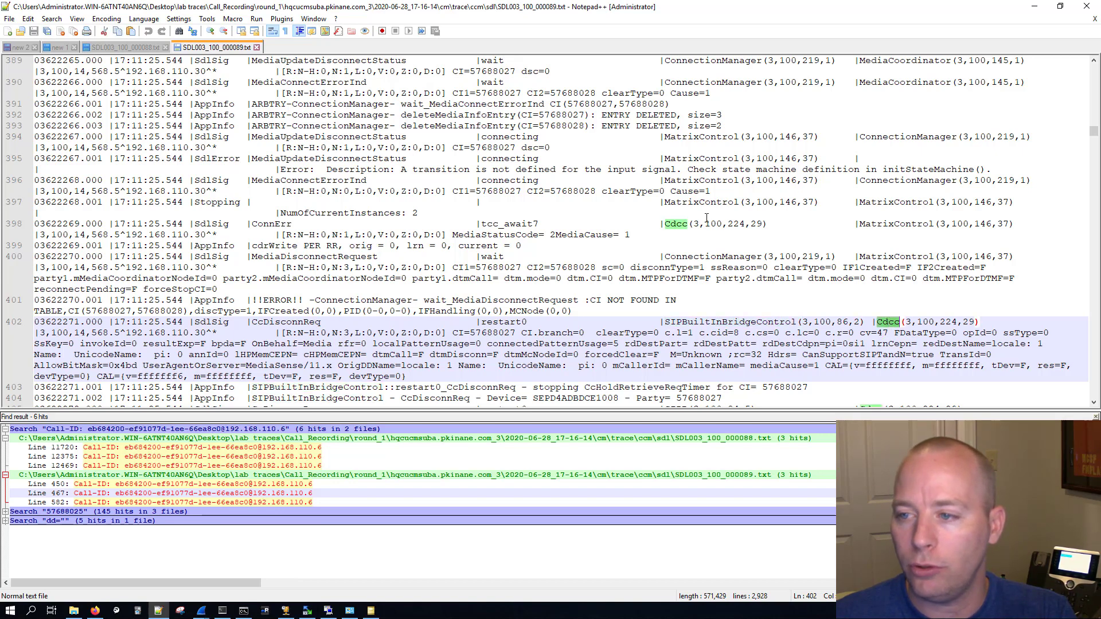
{"action": "double_click", "coordinate": [885, 224]}
{"action": "scroll", "coordinate": [765, 243], "scroll_direction": "up", "scroll_amount": 3}
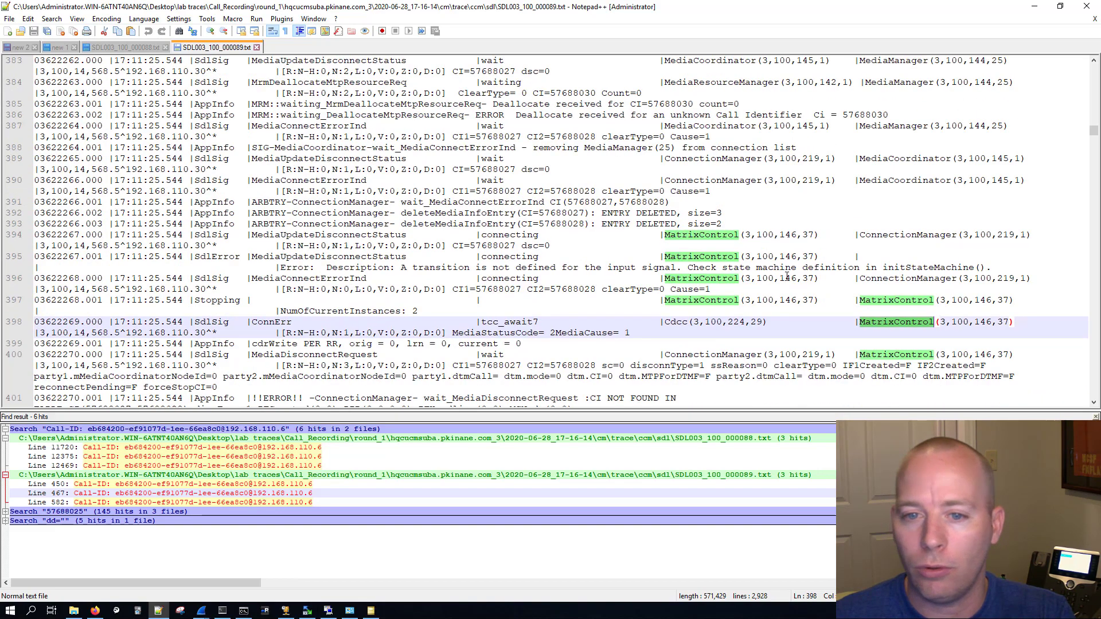
Mark the cause value 47 in the CcDisconnReq on line 402 with the 4th style.
{"action": "scroll", "coordinate": [642, 269], "scroll_direction": "down", "scroll_amount": 4}
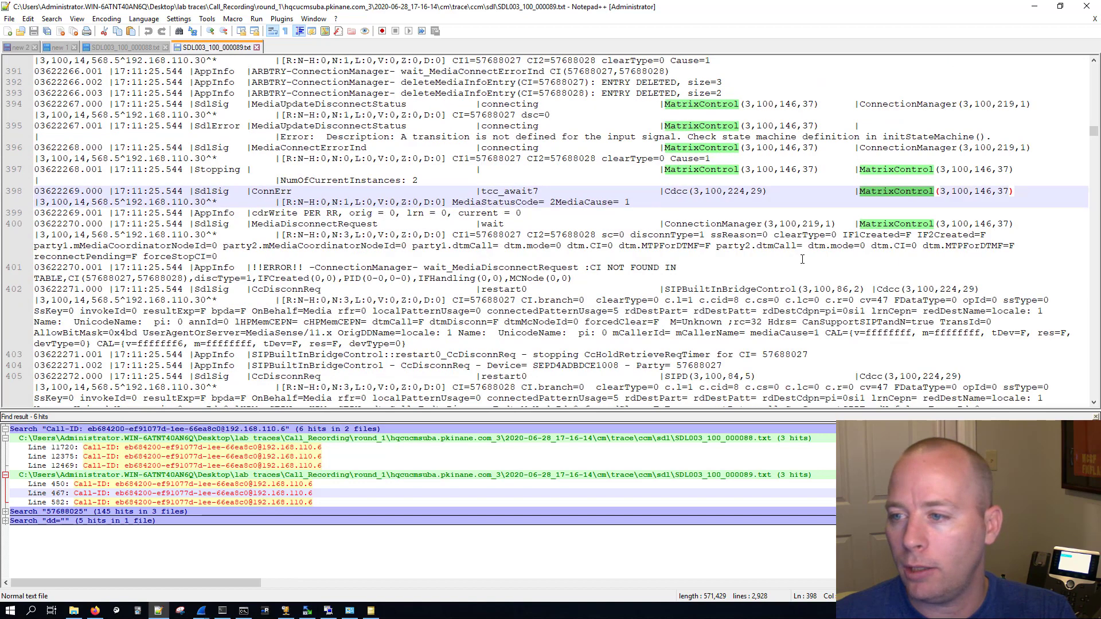
{"action": "double_click", "coordinate": [881, 300]}
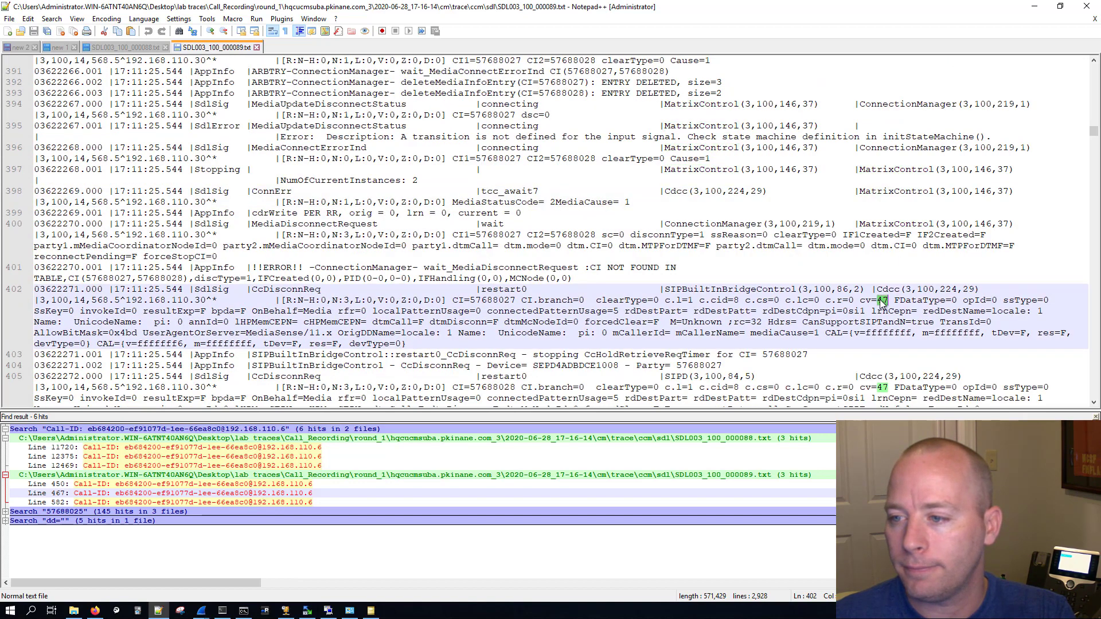
{"action": "right_click", "coordinate": [882, 301]}
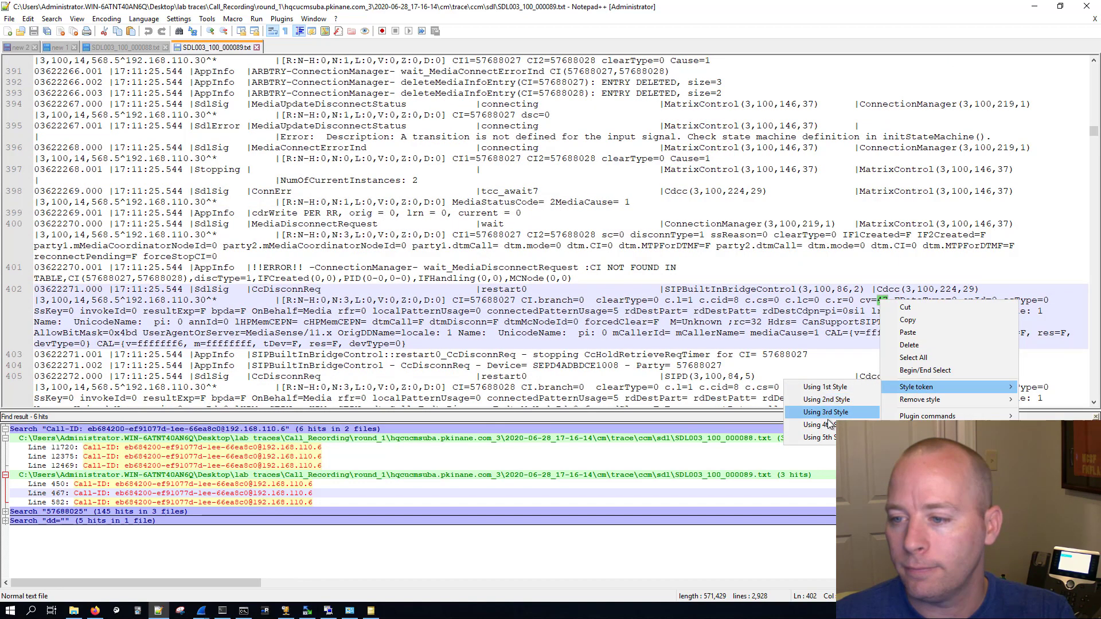
{"action": "left_click", "coordinate": [825, 425]}
Trace the ConnErr signal on line 398 back through MatrixControl to the ConnectionManager process on line 394.
{"action": "scroll", "coordinate": [831, 344], "scroll_direction": "up", "scroll_amount": 7}
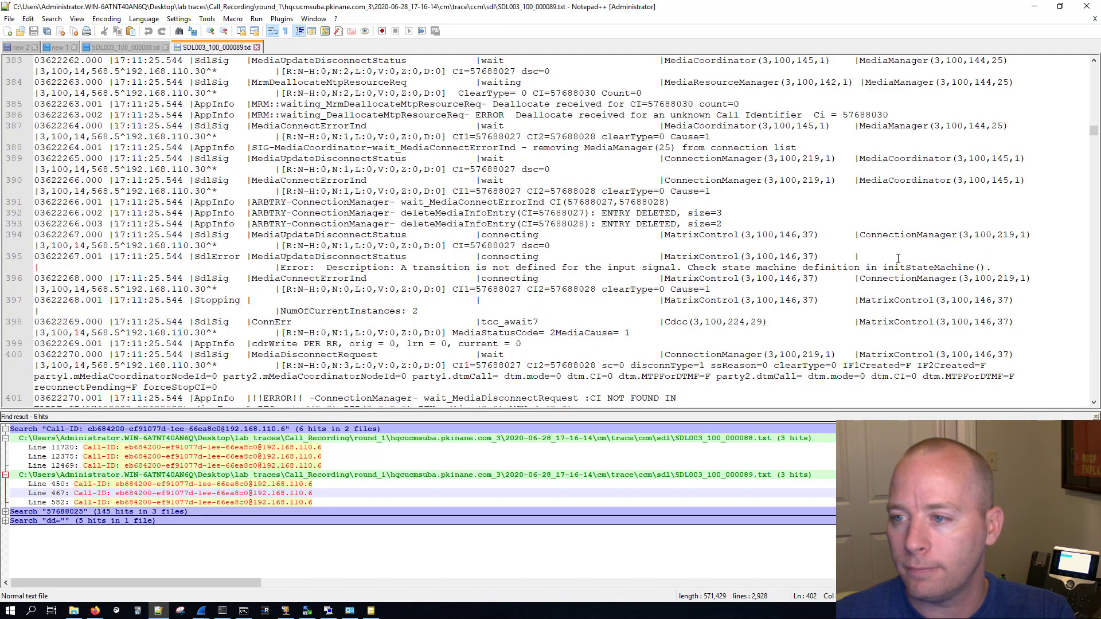
{"action": "scroll", "coordinate": [532, 373], "scroll_direction": "down", "scroll_amount": 3}
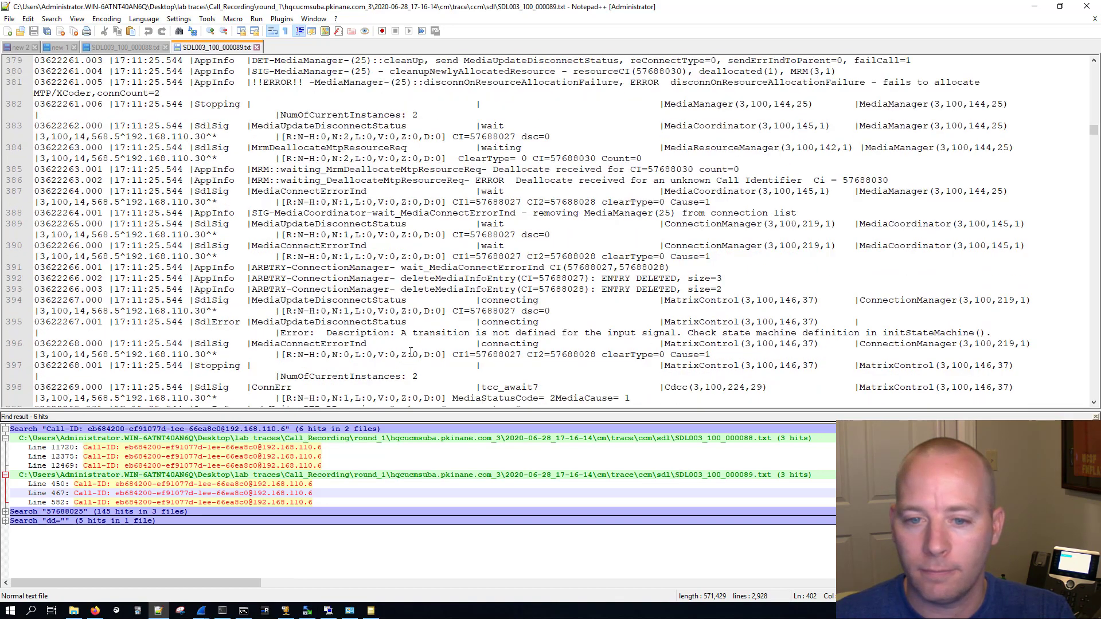
{"action": "left_click", "coordinate": [282, 322]}
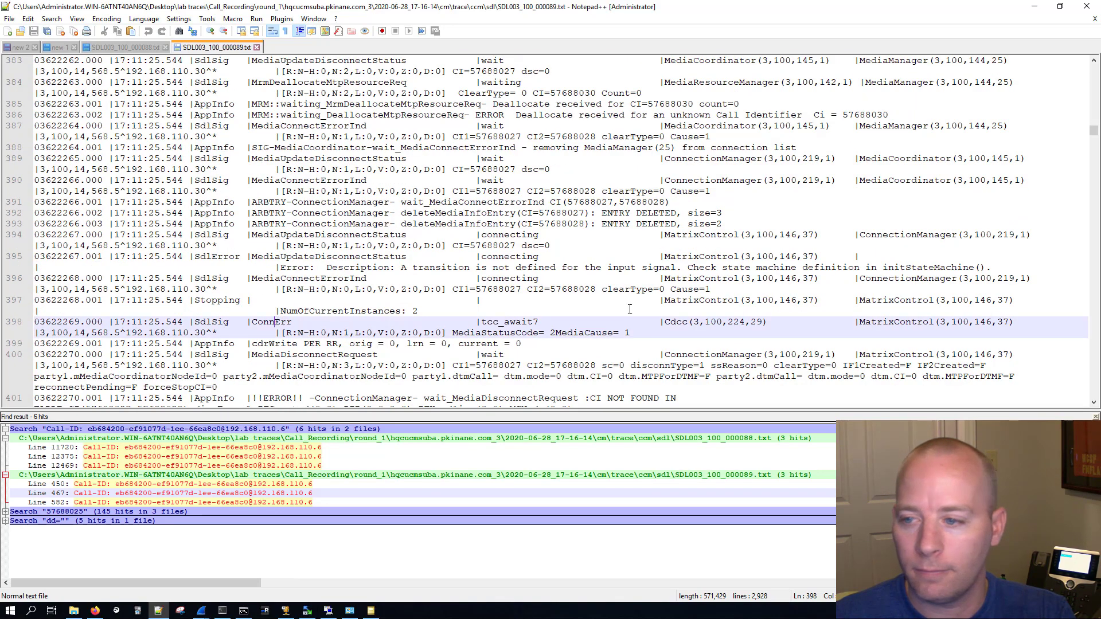
{"action": "double_click", "coordinate": [882, 323]}
{"action": "scroll", "coordinate": [869, 257], "scroll_direction": "up", "scroll_amount": 3}
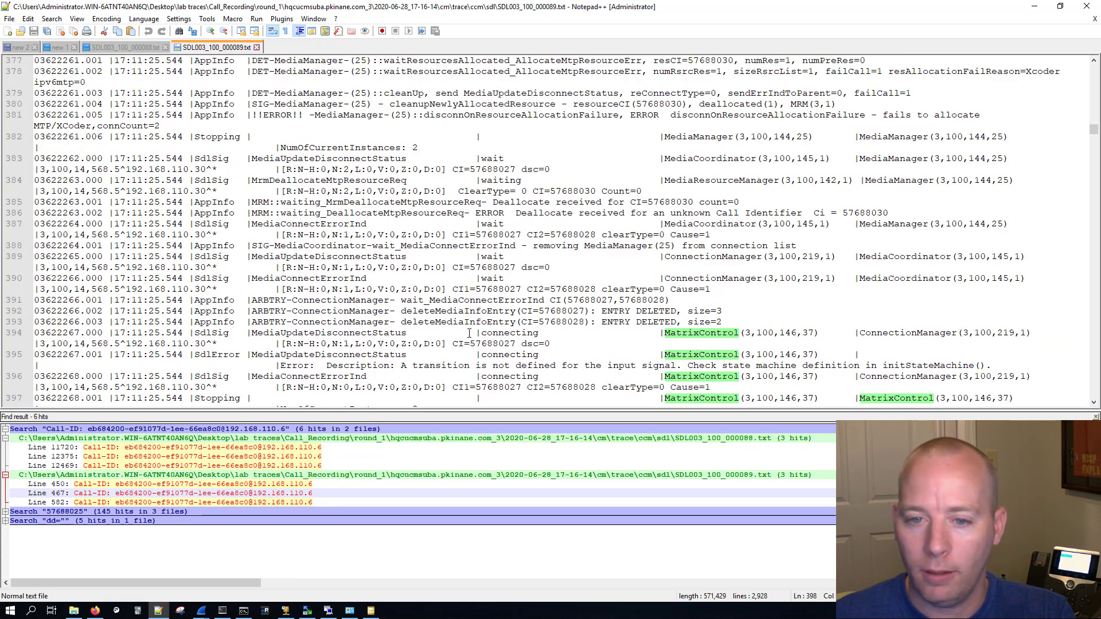
{"action": "double_click", "coordinate": [887, 333]}
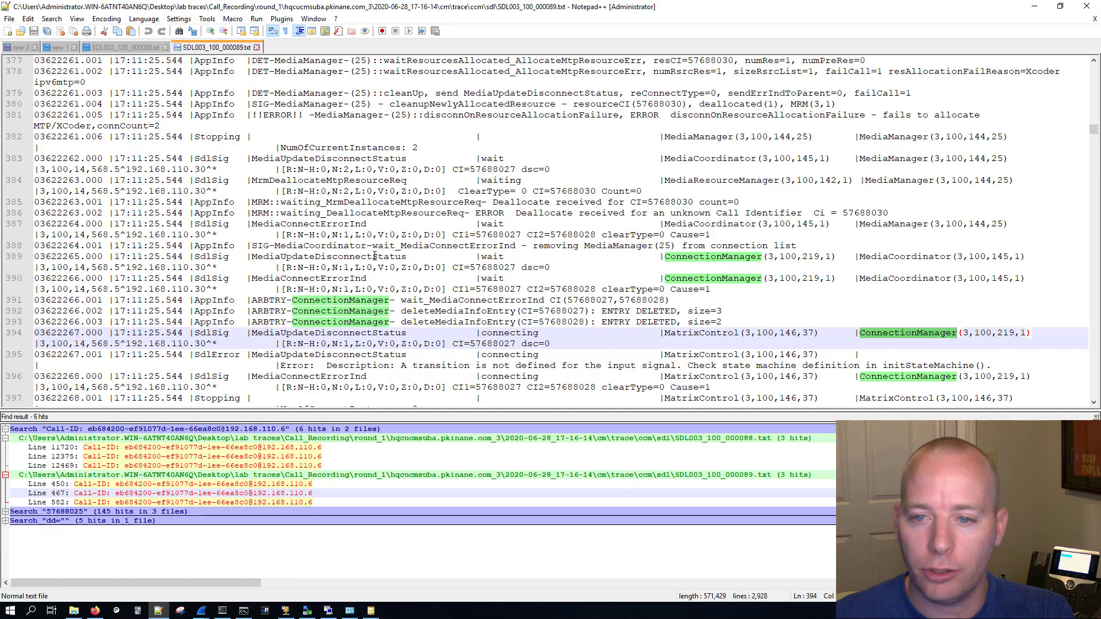
Trace the MediaUpdateDisconnectStatus signal on line 389 back through MediaCoordinator to the MediaManager process on line 383.
{"action": "double_click", "coordinate": [884, 258]}
{"action": "scroll", "coordinate": [608, 256], "scroll_direction": "up", "scroll_amount": 3}
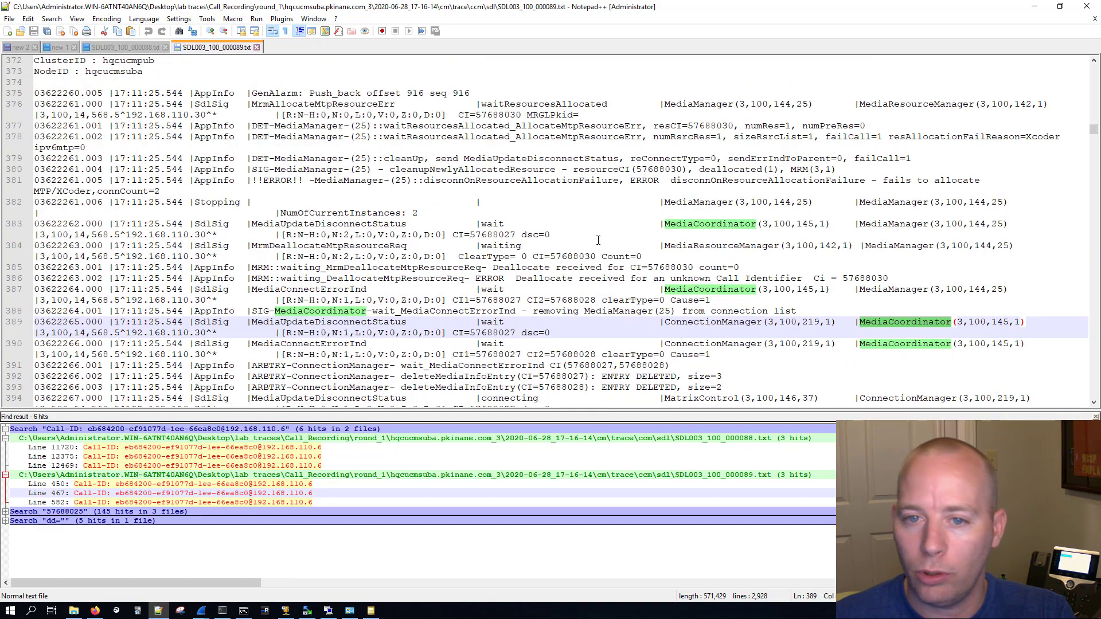
{"action": "double_click", "coordinate": [893, 257]}
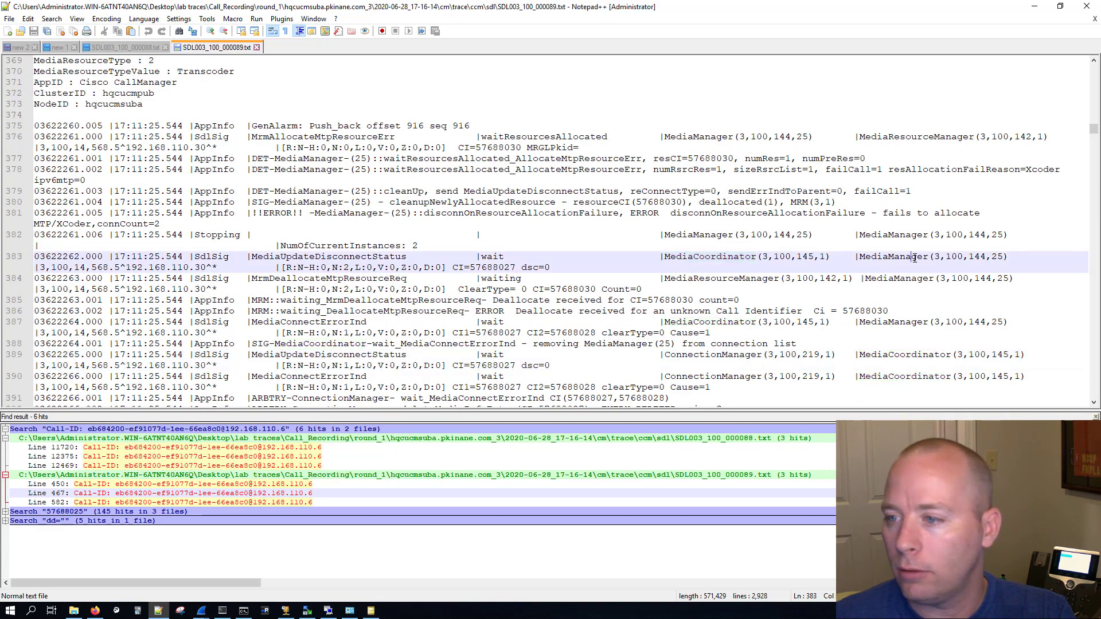
{"action": "scroll", "coordinate": [553, 246], "scroll_direction": "up", "scroll_amount": 3}
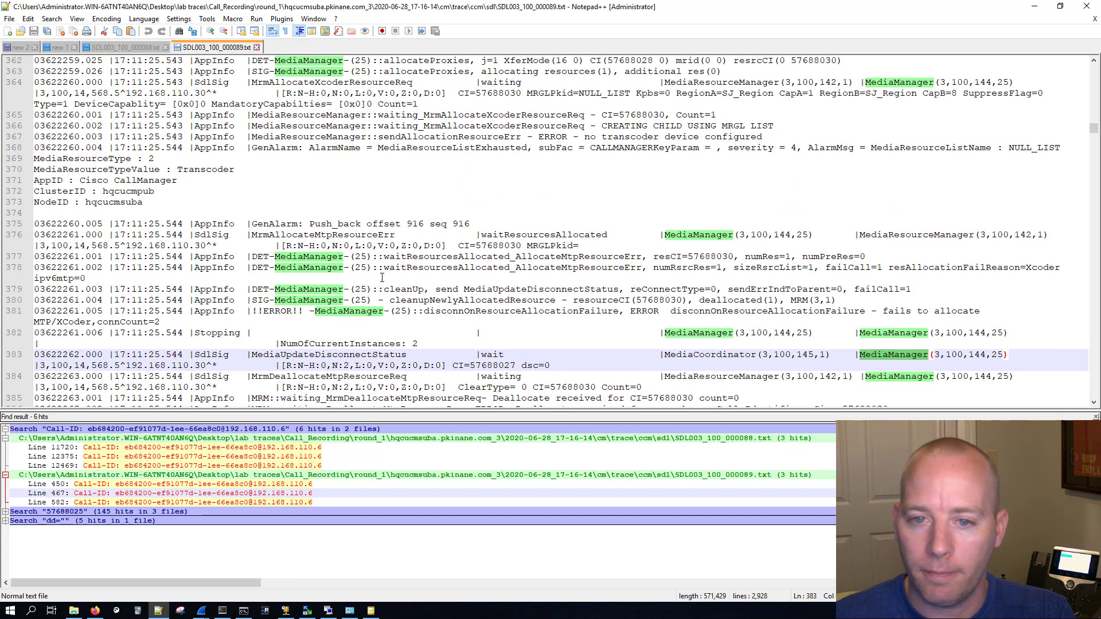
{"action": "scroll", "coordinate": [382, 278], "scroll_direction": "up", "scroll_amount": 1}
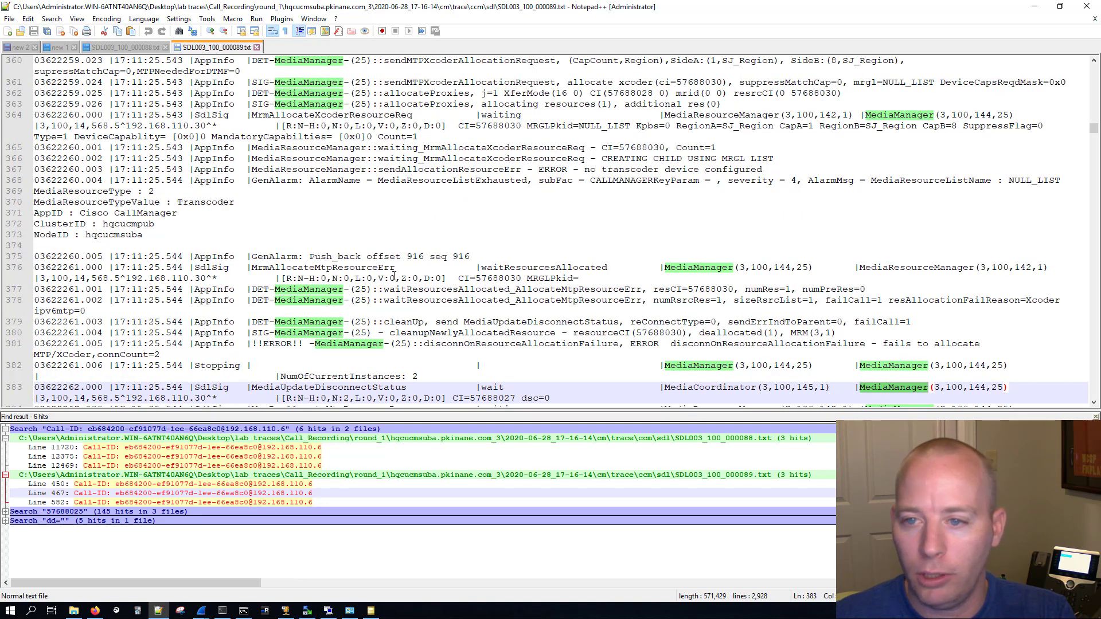
Select the Transcoder resource type on line 370 and examine the preceding MediaManager lines back to the BYE at line 321.
{"action": "double_click", "coordinate": [203, 202]}
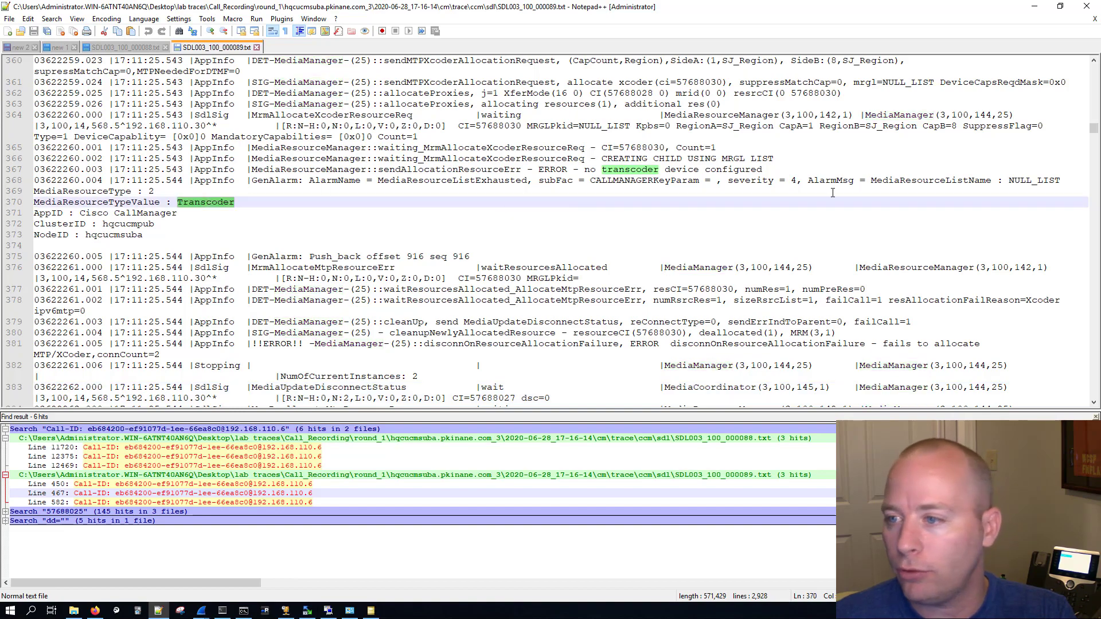
{"action": "scroll", "coordinate": [771, 182], "scroll_direction": "up", "scroll_amount": 4}
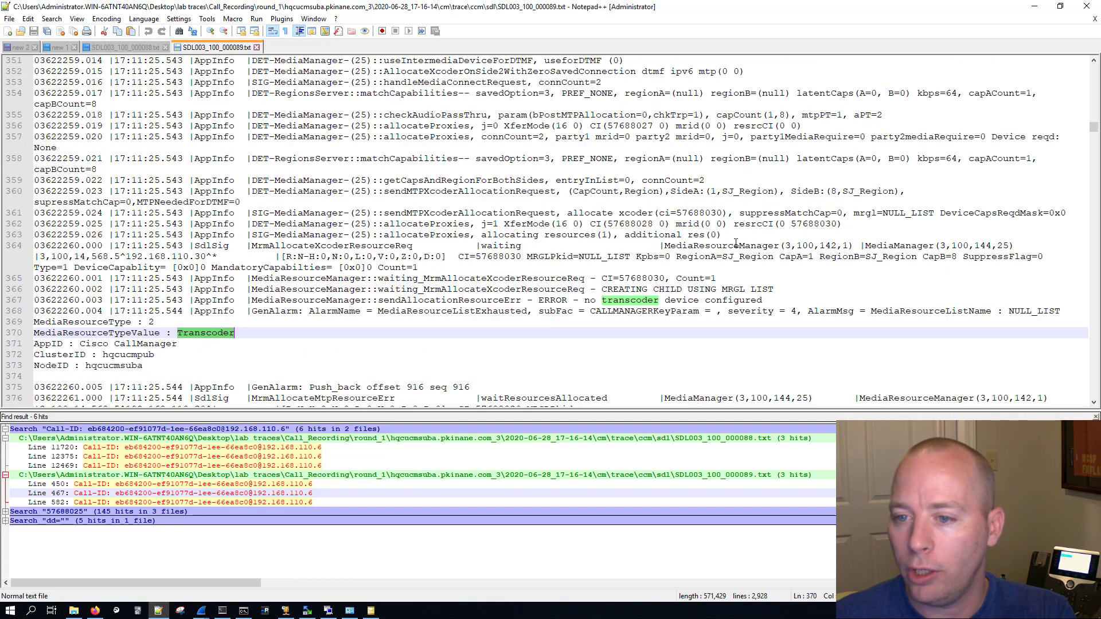
{"action": "scroll", "coordinate": [743, 236], "scroll_direction": "up", "scroll_amount": 8}
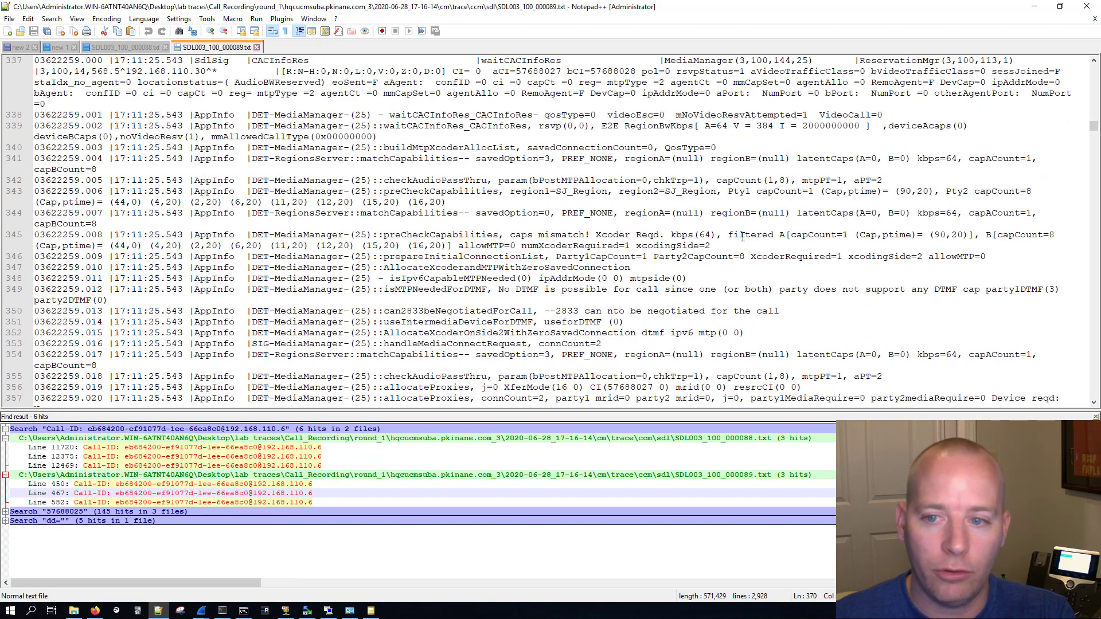
{"action": "scroll", "coordinate": [742, 237], "scroll_direction": "up", "scroll_amount": 3}
{"action": "scroll", "coordinate": [742, 237], "scroll_direction": "up", "scroll_amount": 10}
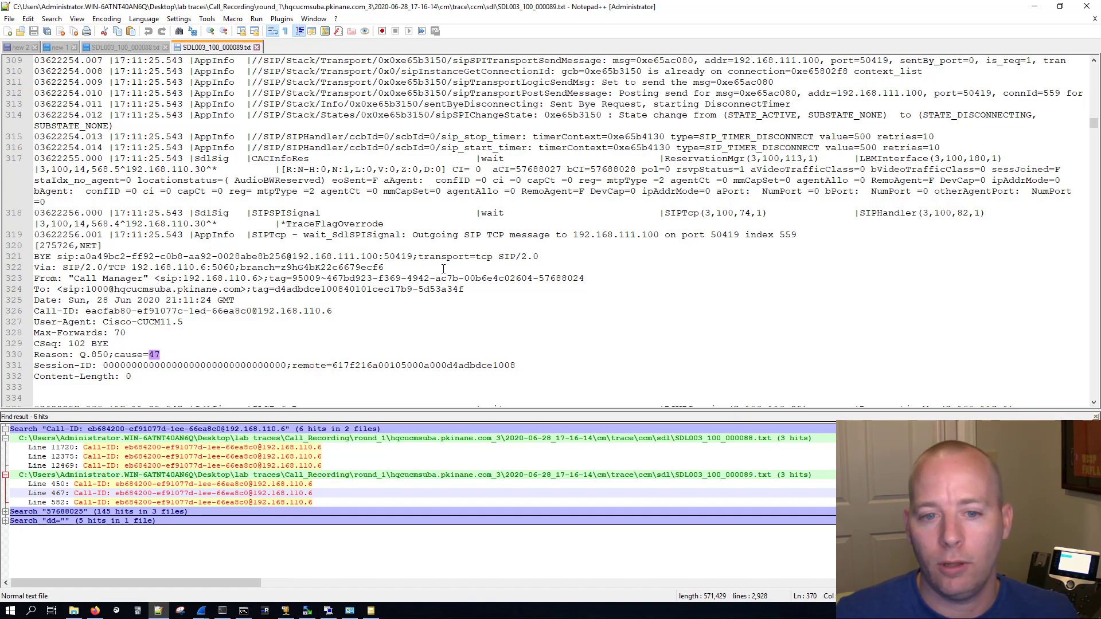
{"action": "scroll", "coordinate": [443, 269], "scroll_direction": "down", "scroll_amount": 4}
{"action": "scroll", "coordinate": [443, 269], "scroll_direction": "up", "scroll_amount": 4}
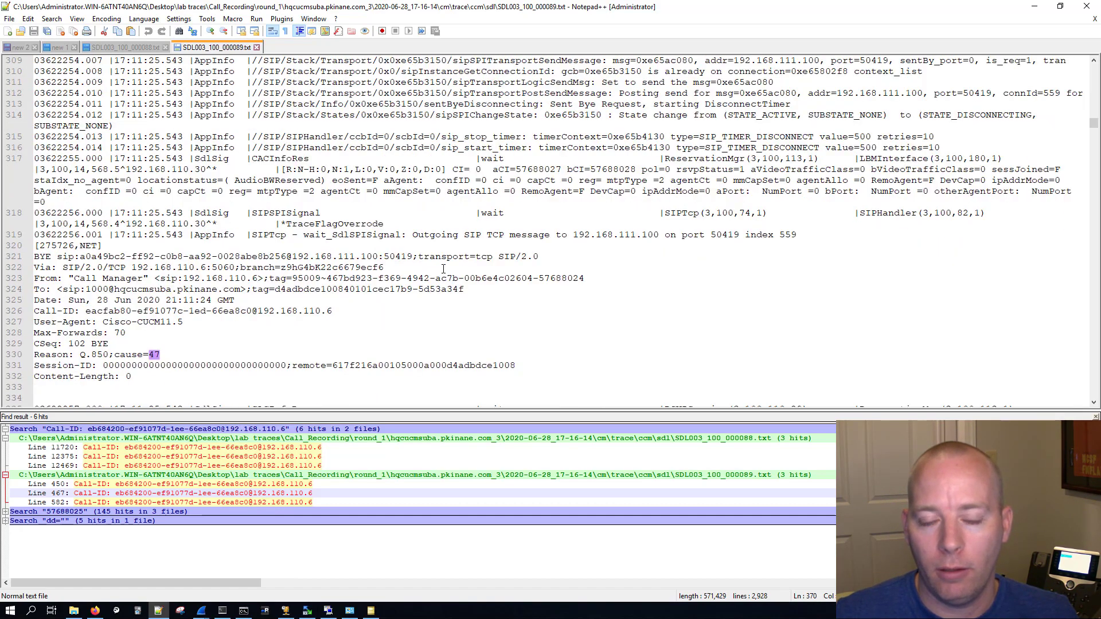
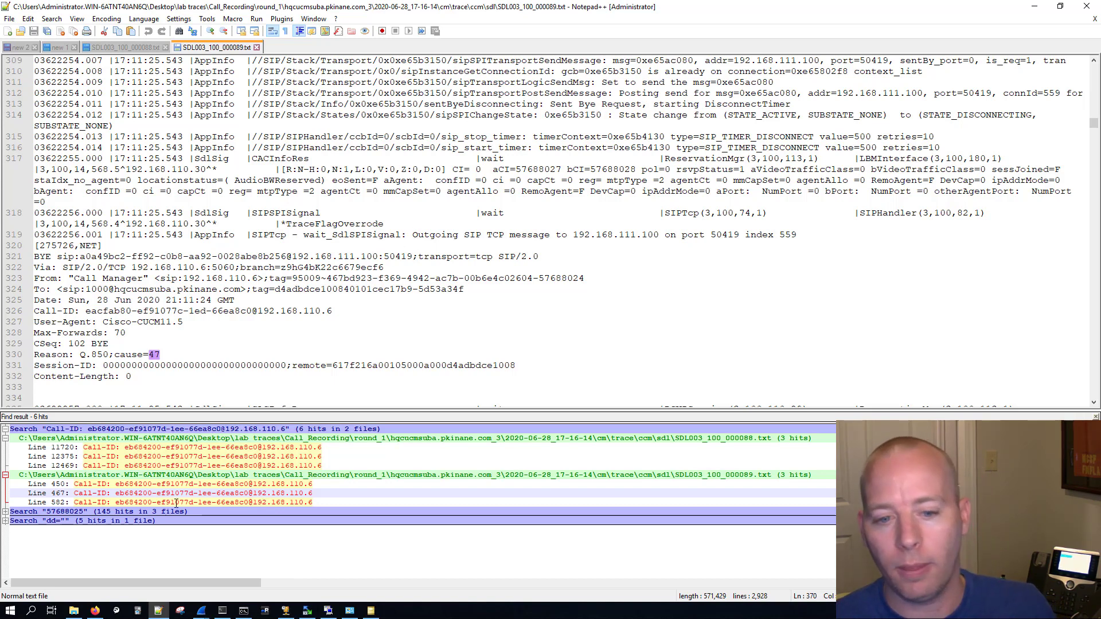
Expand the earlier dd=" search results and open the digit analysis match on line 8866 of SDL003_100_000088.txt.
{"action": "double_click", "coordinate": [143, 521]}
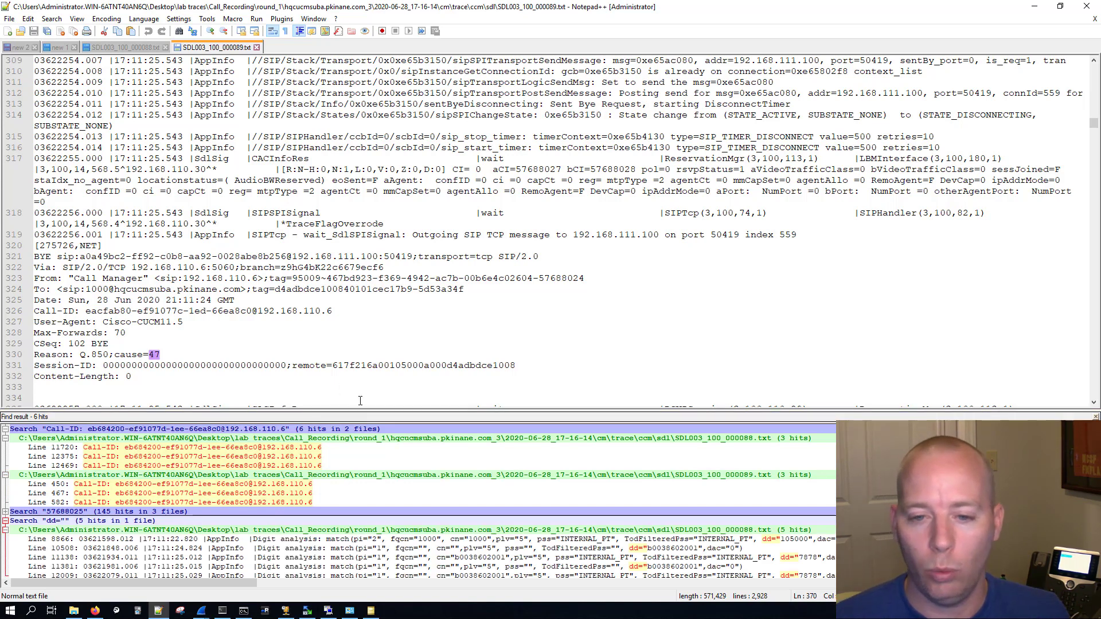
{"action": "left_click_drag", "start_coordinate": [362, 413], "coordinate": [365, 299]}
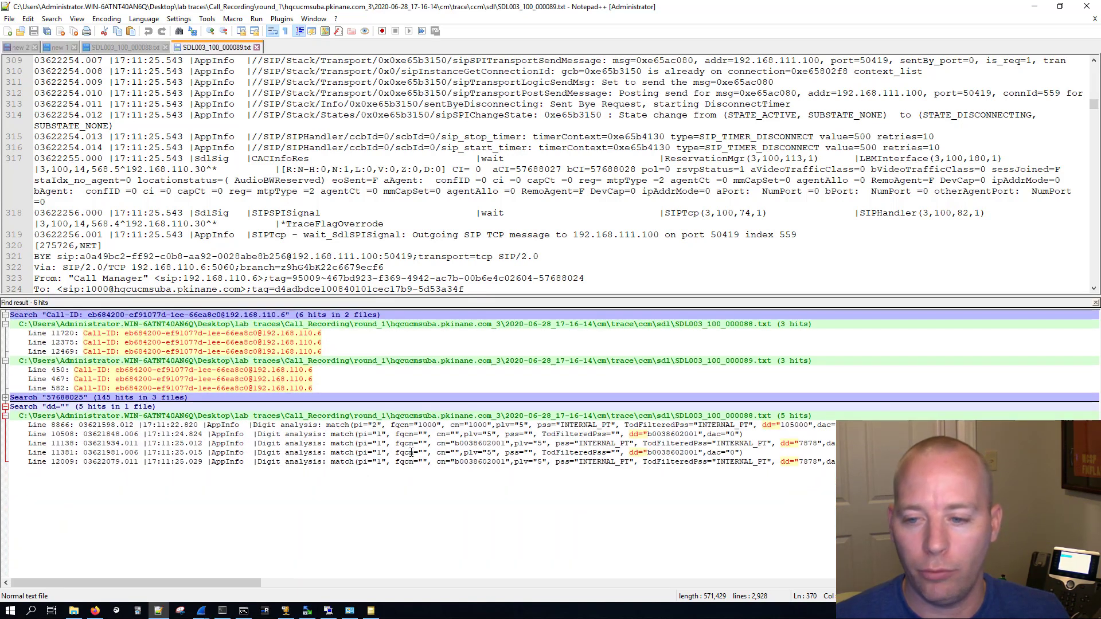
{"action": "double_click", "coordinate": [581, 427]}
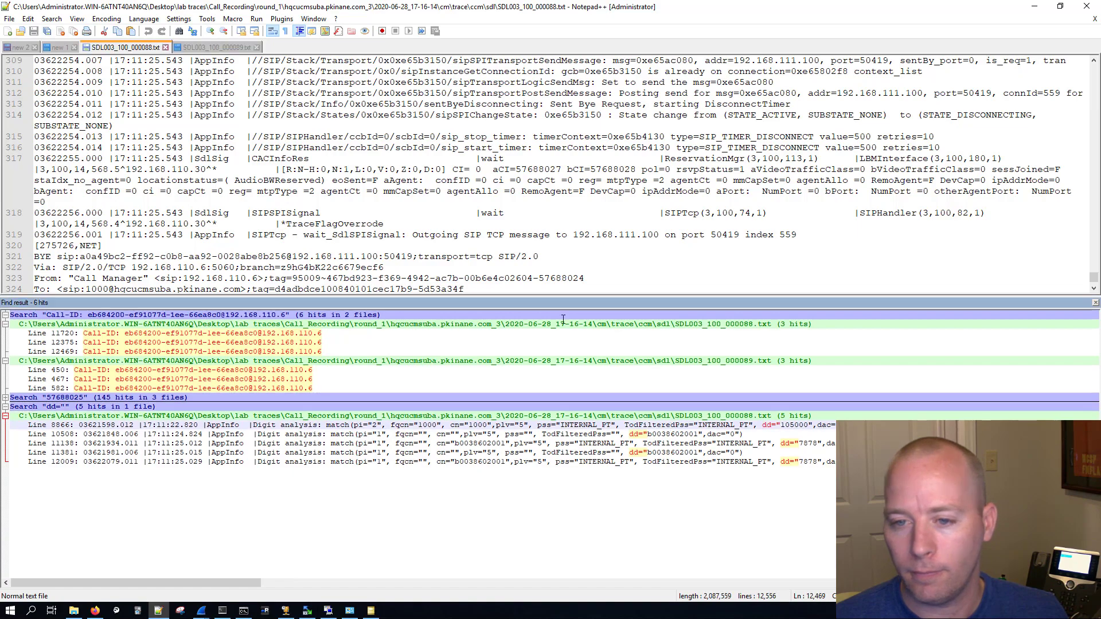
{"action": "left_click_drag", "start_coordinate": [480, 297], "coordinate": [479, 408]}
Look through the digit analysis details following line 8866 and select the call identifier 57688020 on line 8925.
{"action": "scroll", "coordinate": [457, 247], "scroll_direction": "down", "scroll_amount": 17}
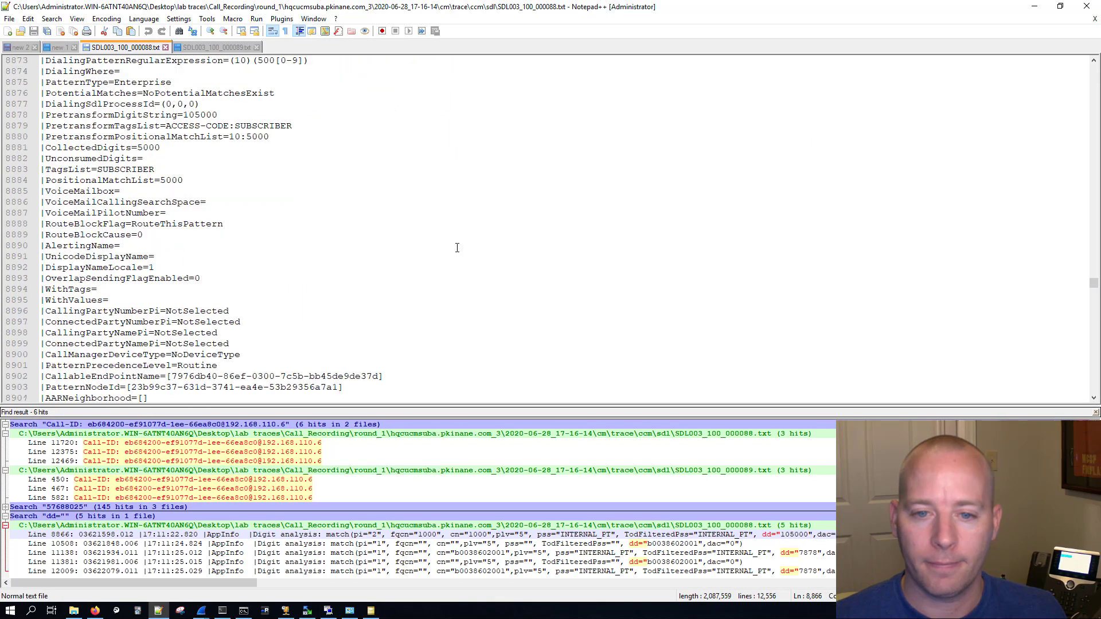
{"action": "scroll", "coordinate": [457, 248], "scroll_direction": "down", "scroll_amount": 3}
{"action": "left_click", "coordinate": [688, 180]}
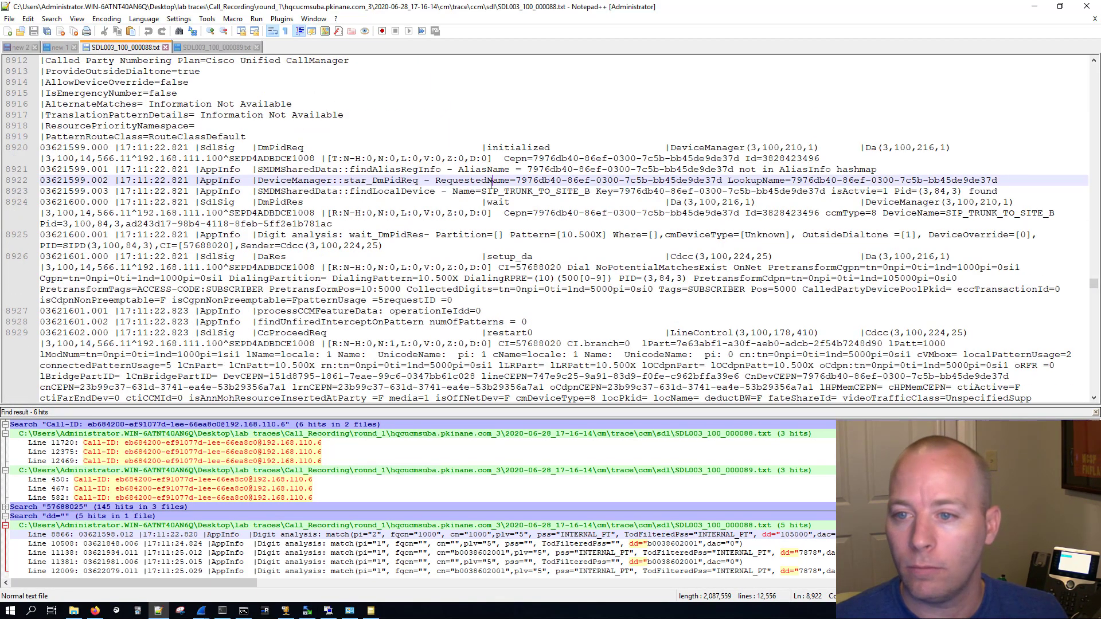
{"action": "left_click", "coordinate": [287, 235]}
{"action": "double_click", "coordinate": [193, 245]}
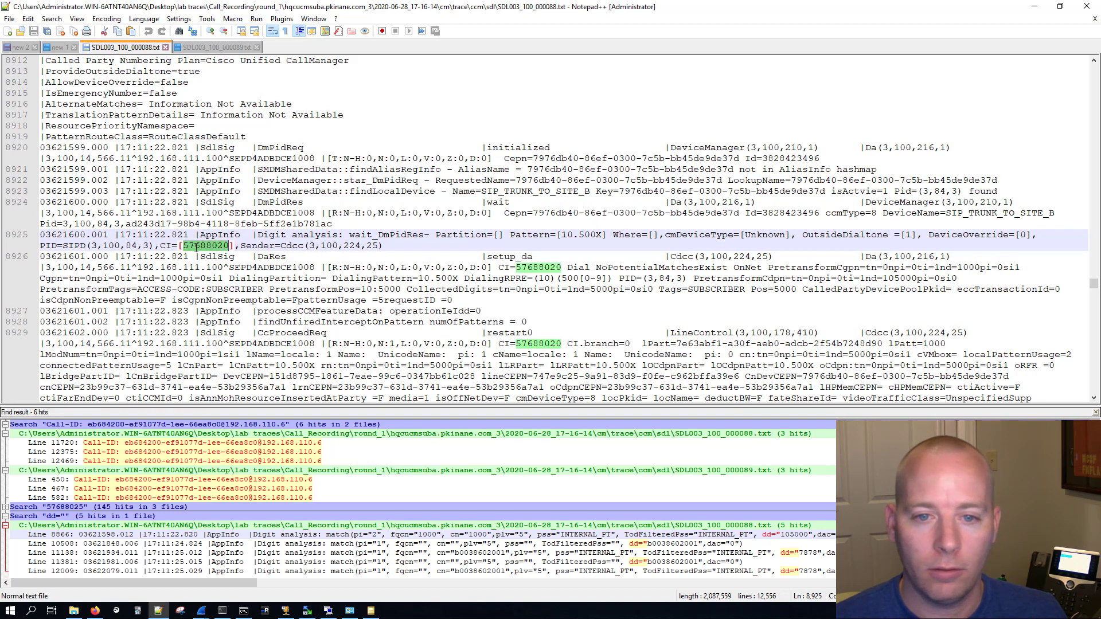
Clear all highlight styles from SDL003_100_000088.txt.
{"action": "right_click", "coordinate": [196, 248]}
{"action": "left_click", "coordinate": [319, 209]}
{"action": "right_click", "coordinate": [319, 210]}
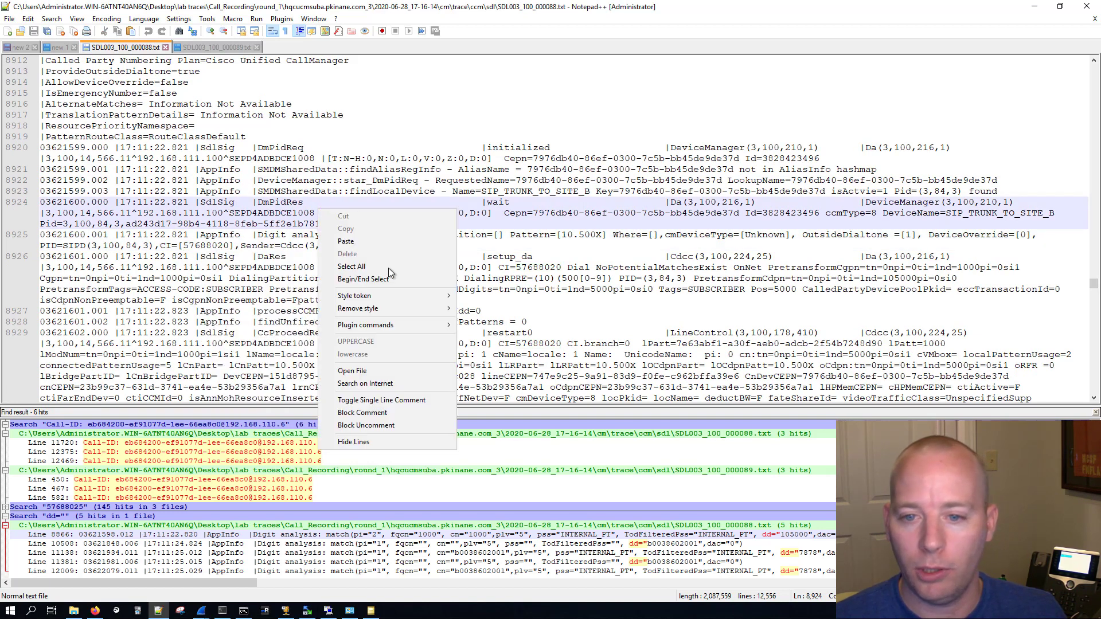
{"action": "mouse_move", "coordinate": [393, 311]}
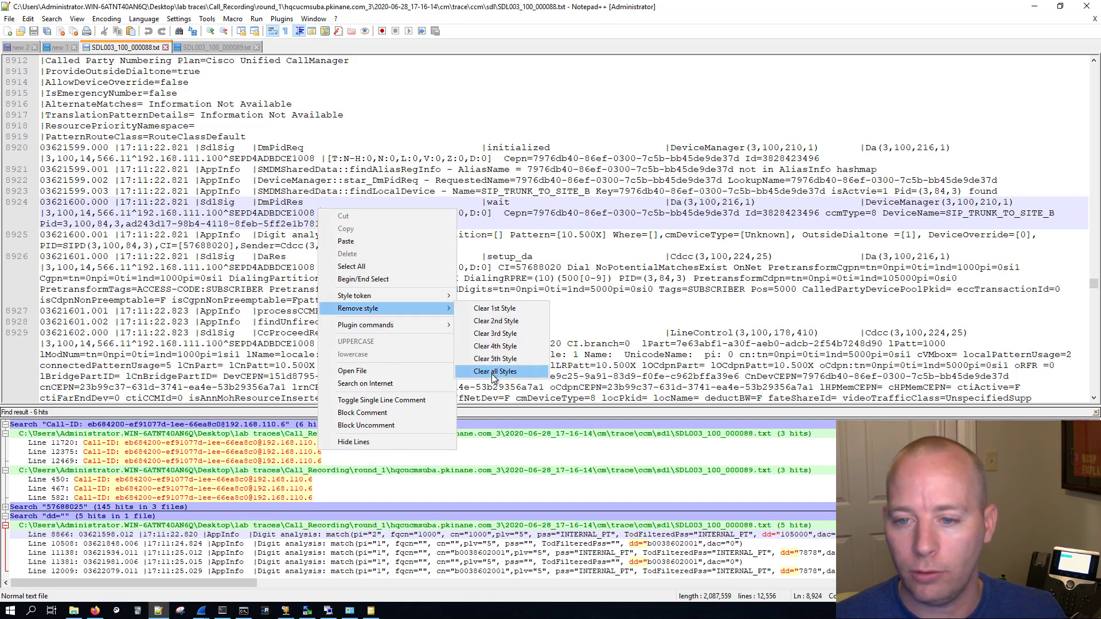
{"action": "left_click", "coordinate": [490, 374]}
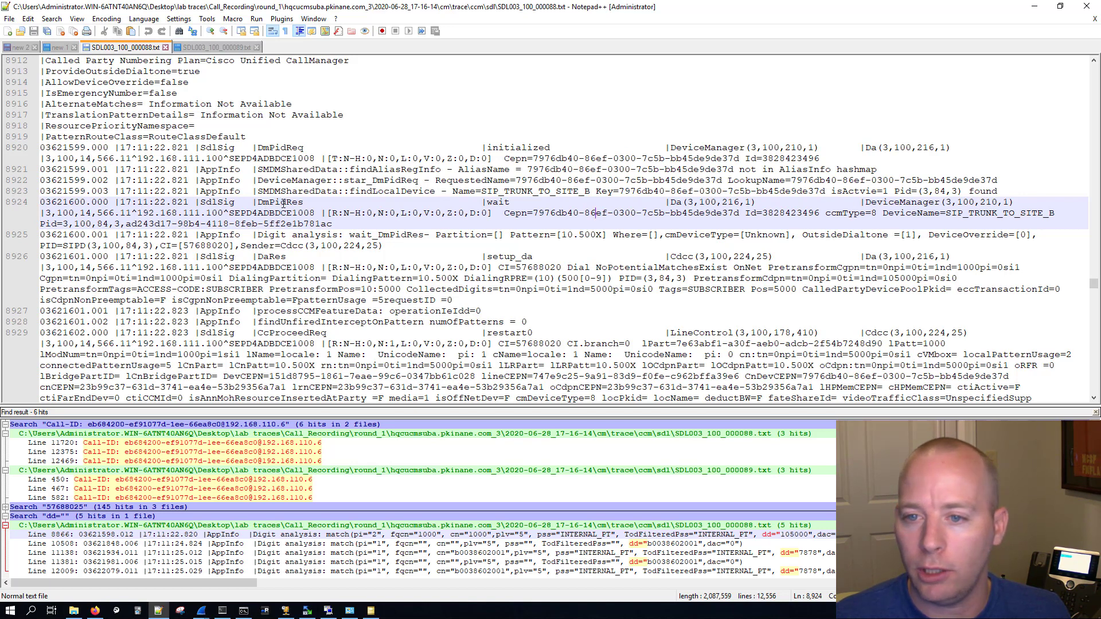
Mark the call identifier 57688020 on line 8925 with the 1st style.
{"action": "double_click", "coordinate": [228, 245]}
{"action": "right_click", "coordinate": [205, 245]}
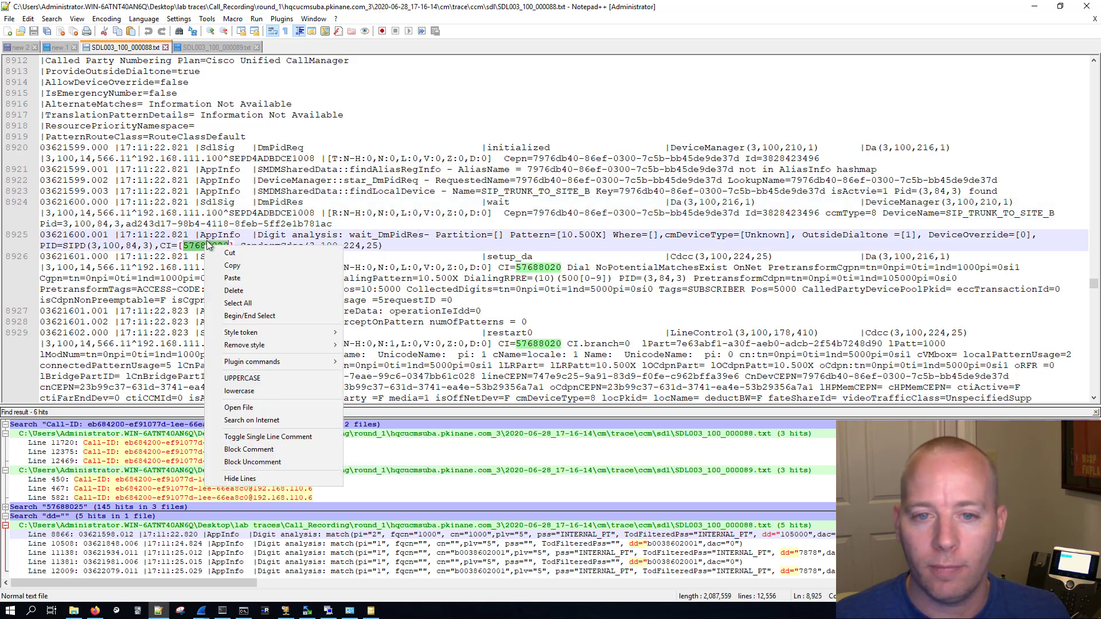
{"action": "mouse_move", "coordinate": [282, 341]}
{"action": "left_click", "coordinate": [376, 336]}
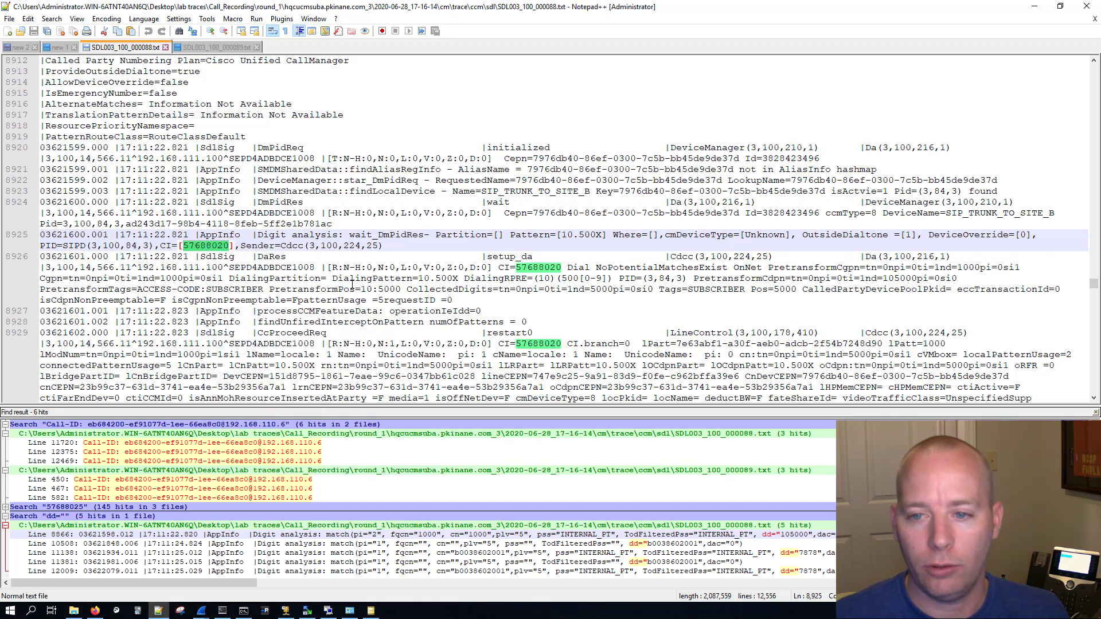
Turn off word wrap and mark the associated call identifier 57688021 on line 8938 with the orange style.
{"action": "left_click", "coordinate": [273, 30]}
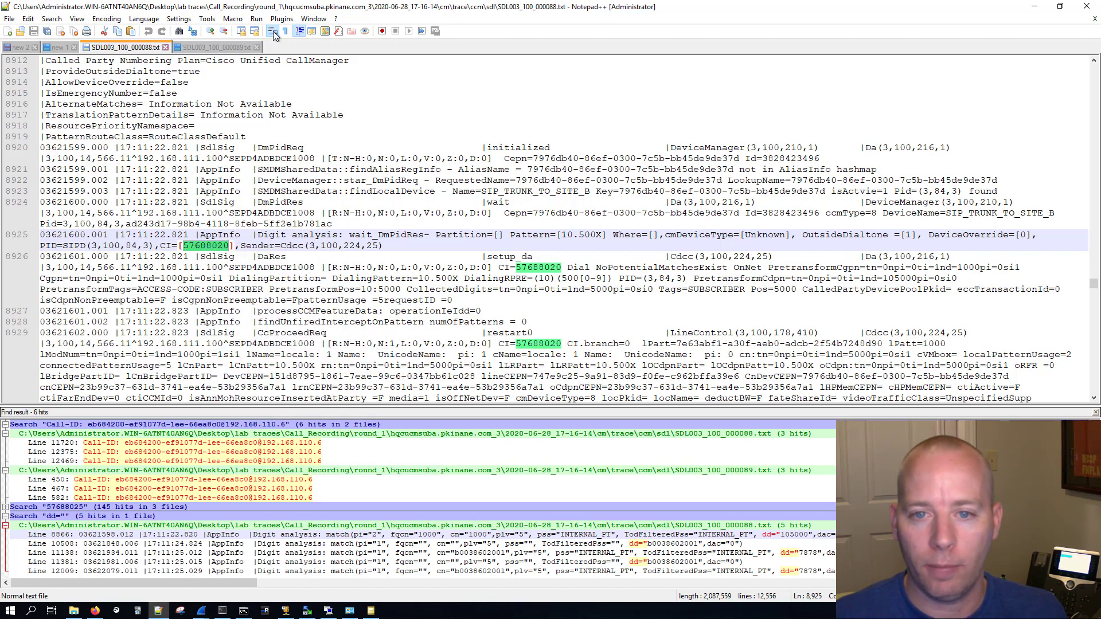
{"action": "scroll", "coordinate": [454, 235], "scroll_direction": "down", "scroll_amount": 3}
{"action": "double_click", "coordinate": [446, 245]}
{"action": "right_click", "coordinate": [443, 247]}
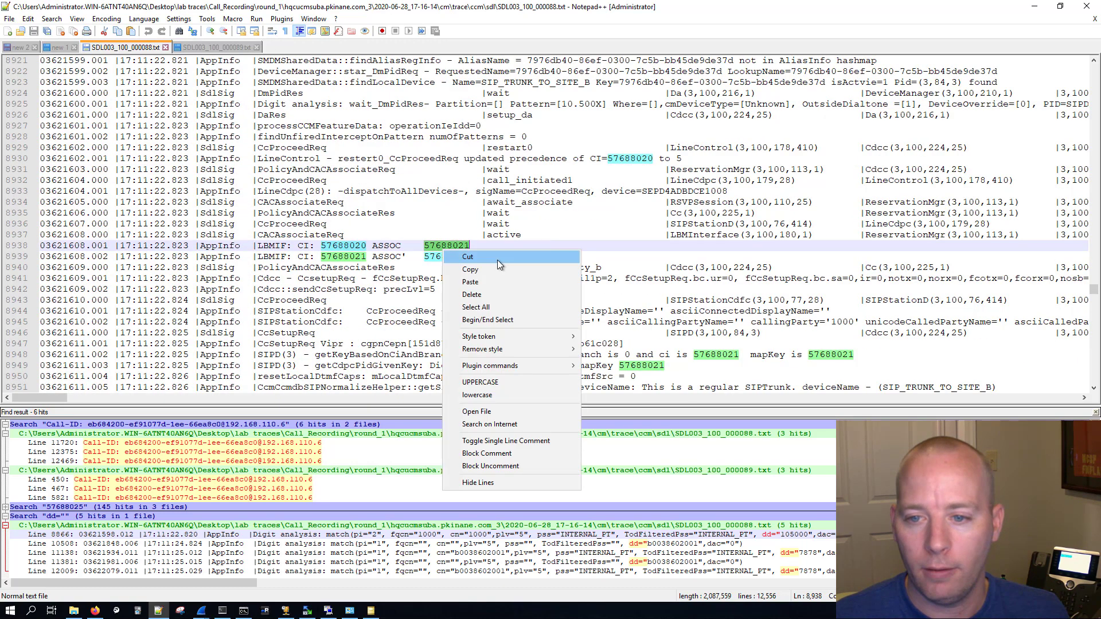
{"action": "mouse_move", "coordinate": [497, 336]}
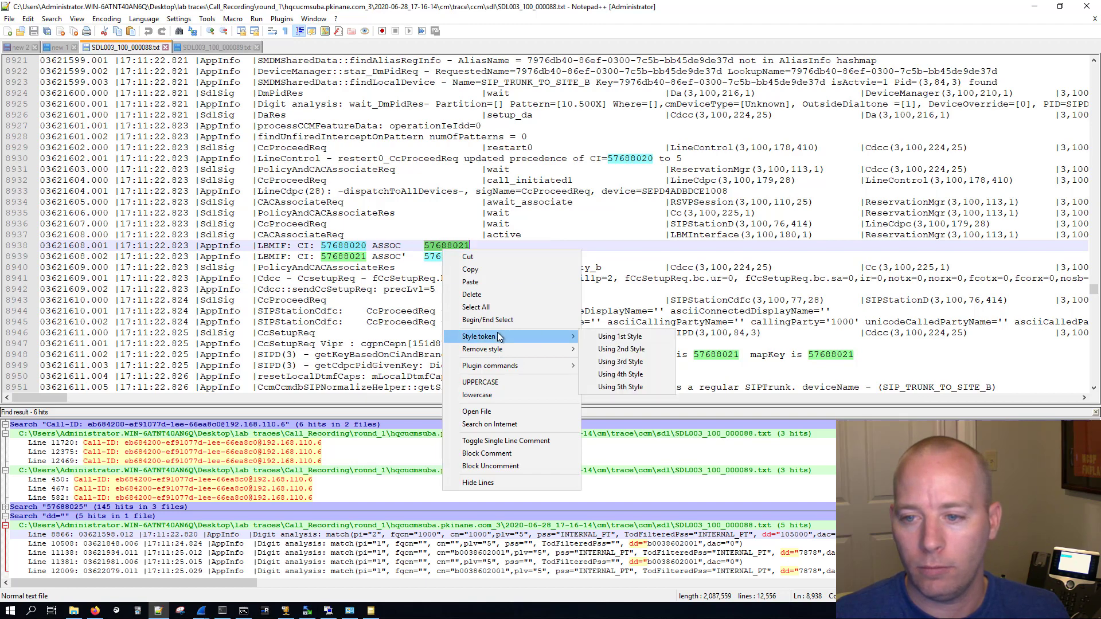
{"action": "left_click", "coordinate": [634, 366]}
Search all trace files, including sub-folders, for the call identifier 57688020.
{"action": "scroll", "coordinate": [431, 277], "scroll_direction": "down", "scroll_amount": 4}
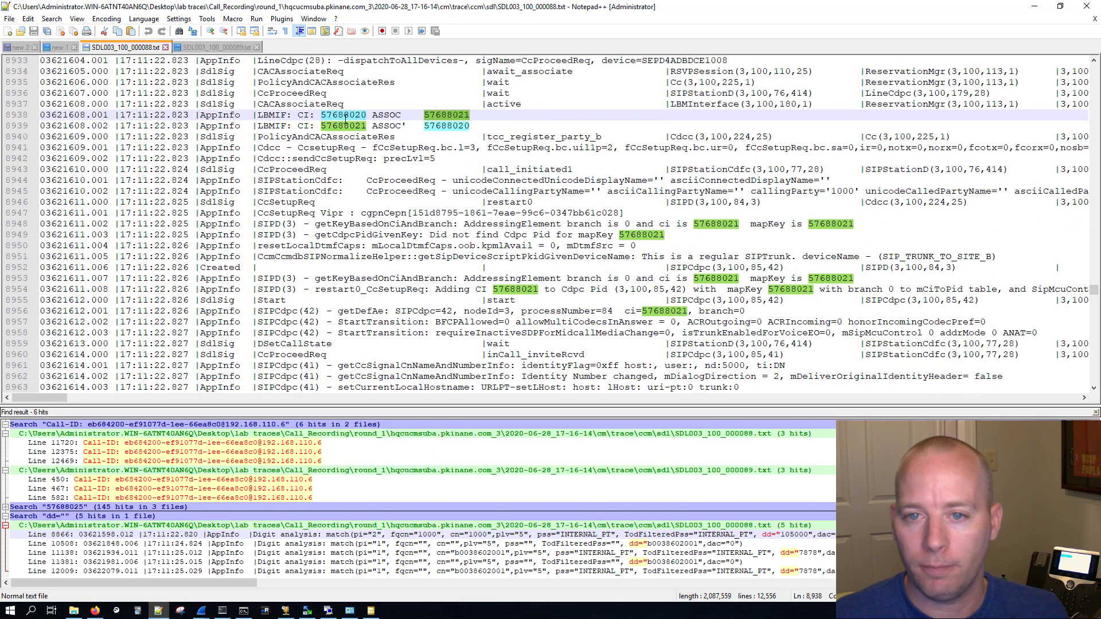
{"action": "key", "text": "ctrl+shift+f"}
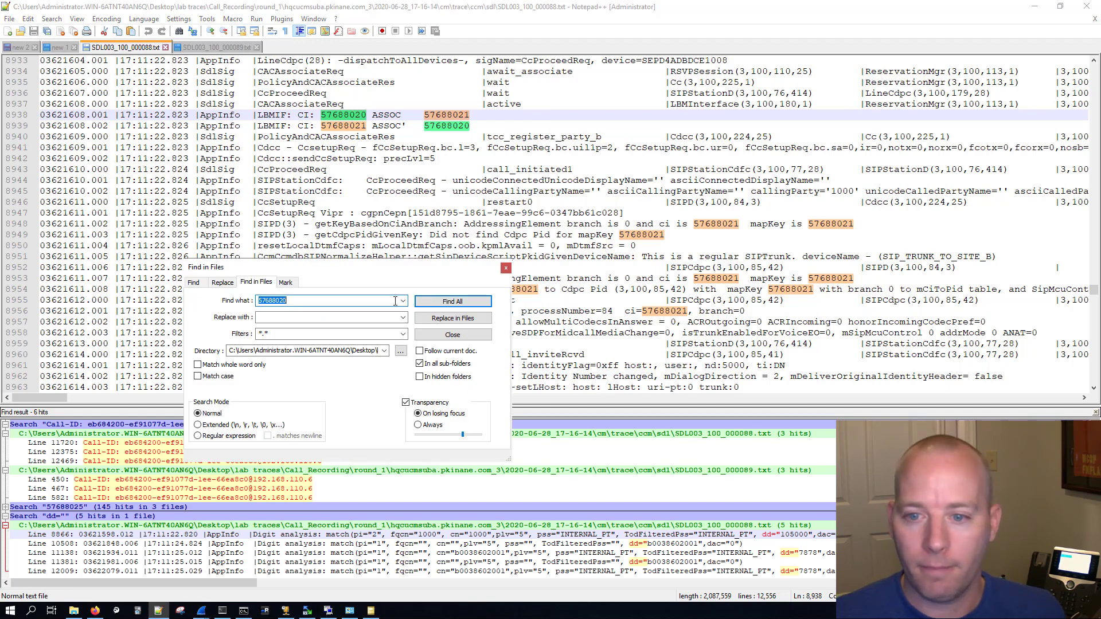
{"action": "left_click", "coordinate": [452, 301]}
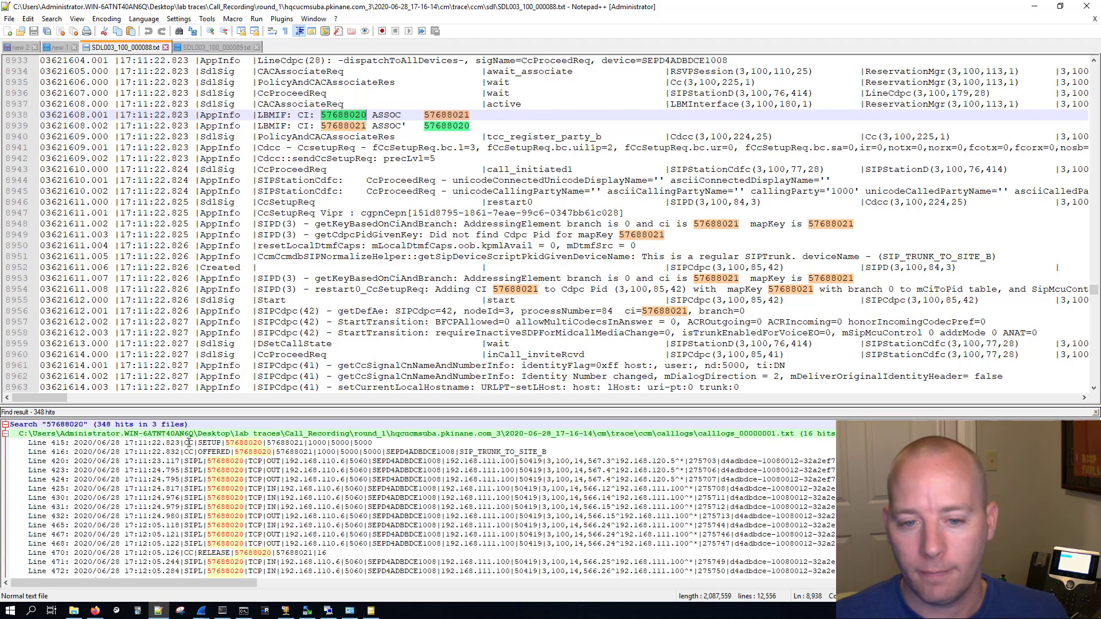
Look through the 57688020 hits and open the SIP To header match on line 9343.
{"action": "scroll", "coordinate": [320, 462], "scroll_direction": "down", "scroll_amount": 15}
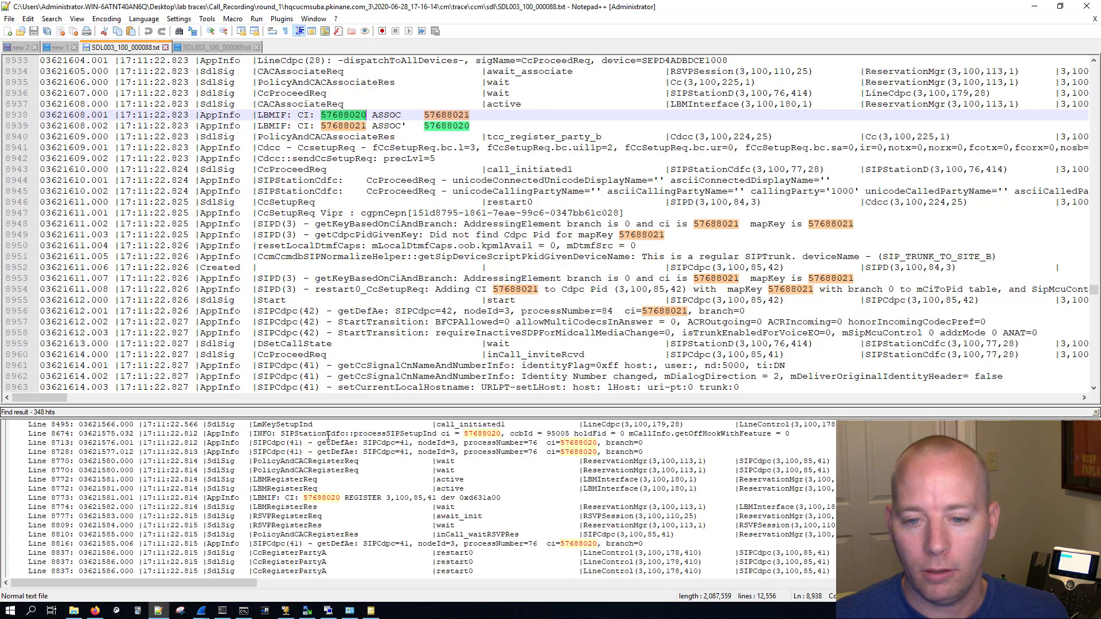
{"action": "left_click_drag", "start_coordinate": [325, 407], "coordinate": [325, 311]}
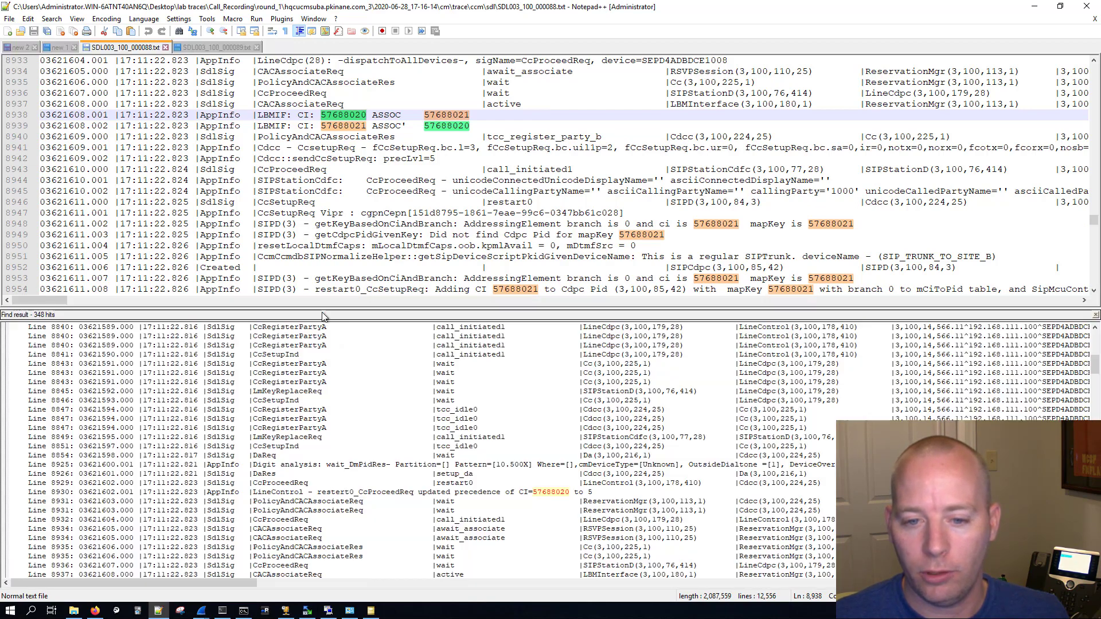
{"action": "scroll", "coordinate": [321, 415], "scroll_direction": "down", "scroll_amount": 5}
{"action": "scroll", "coordinate": [321, 415], "scroll_direction": "down", "scroll_amount": 9}
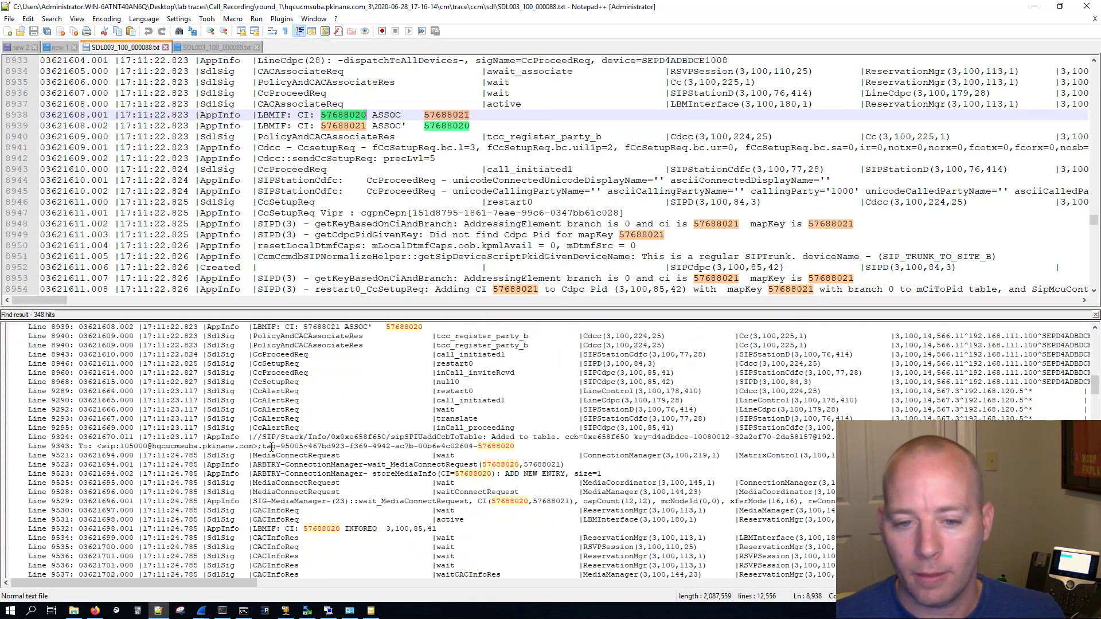
{"action": "double_click", "coordinate": [272, 446]}
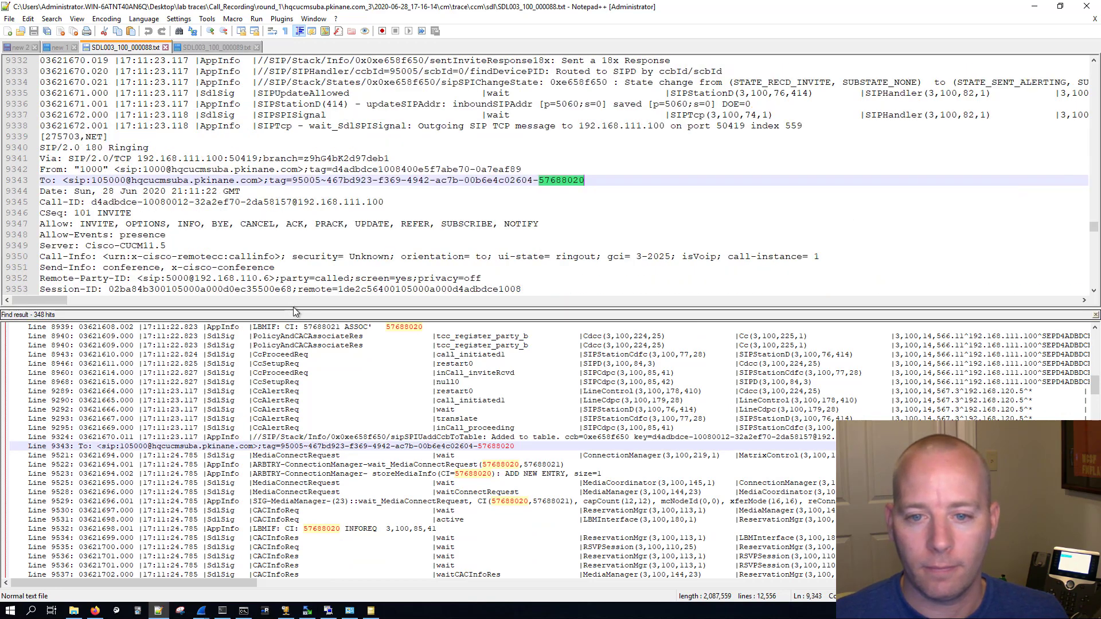
{"action": "left_click_drag", "start_coordinate": [294, 308], "coordinate": [294, 424]}
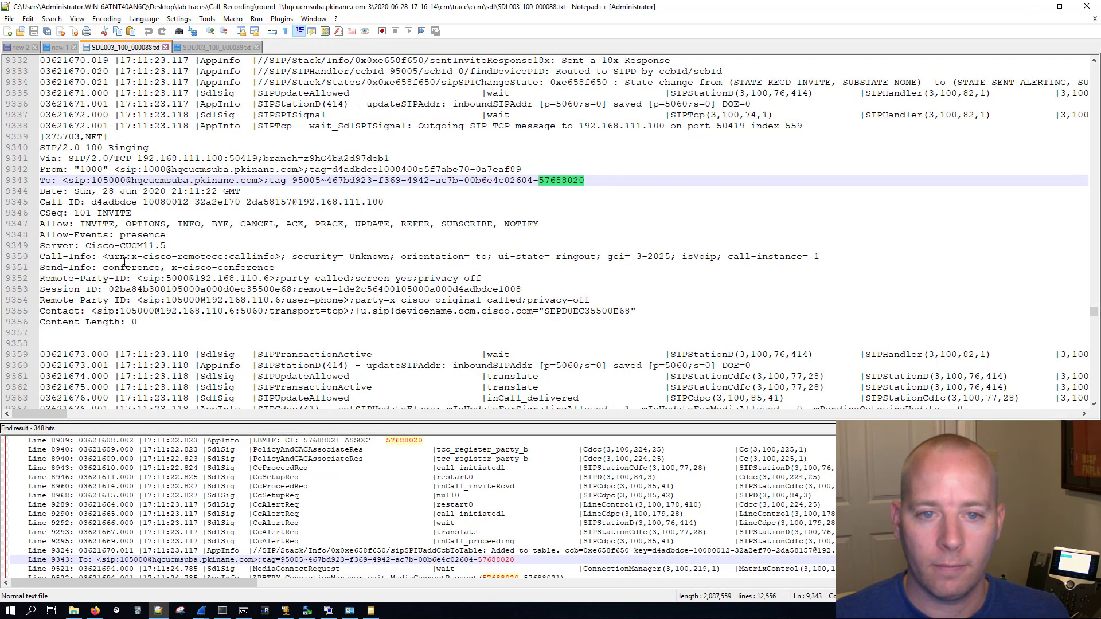
Mark the whole Call-ID header on line 9345 with the 1st style and search all trace files for it.
{"action": "left_click_drag", "start_coordinate": [383, 202], "coordinate": [39, 202]}
{"action": "right_click", "coordinate": [63, 202]}
{"action": "mouse_move", "coordinate": [105, 288]}
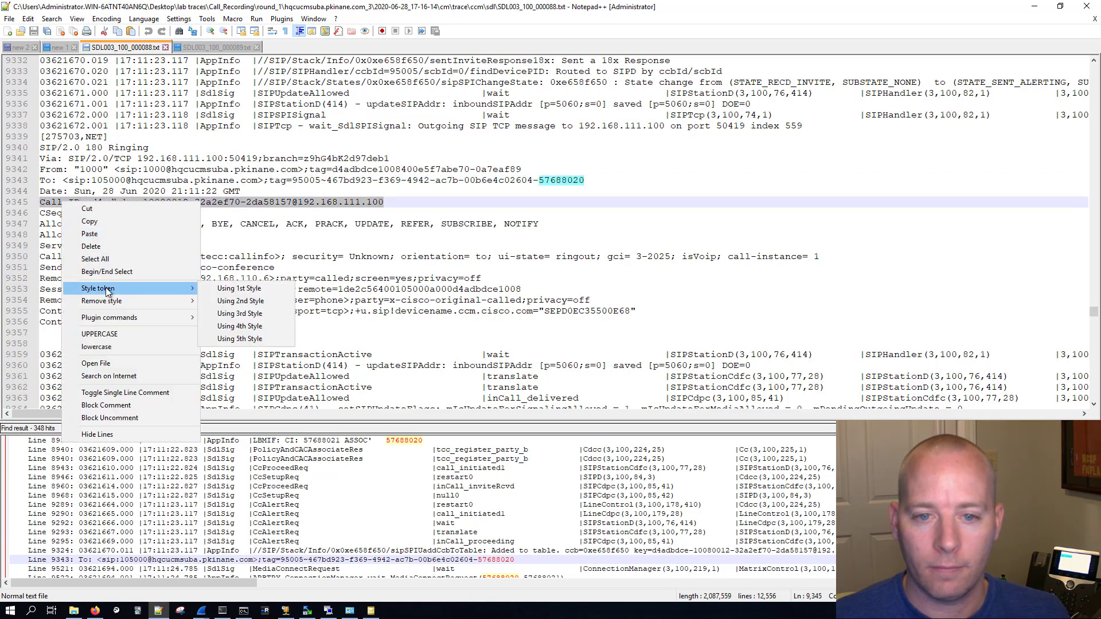
{"action": "left_click", "coordinate": [248, 289]}
{"action": "key", "text": "ctrl+shift+f"}
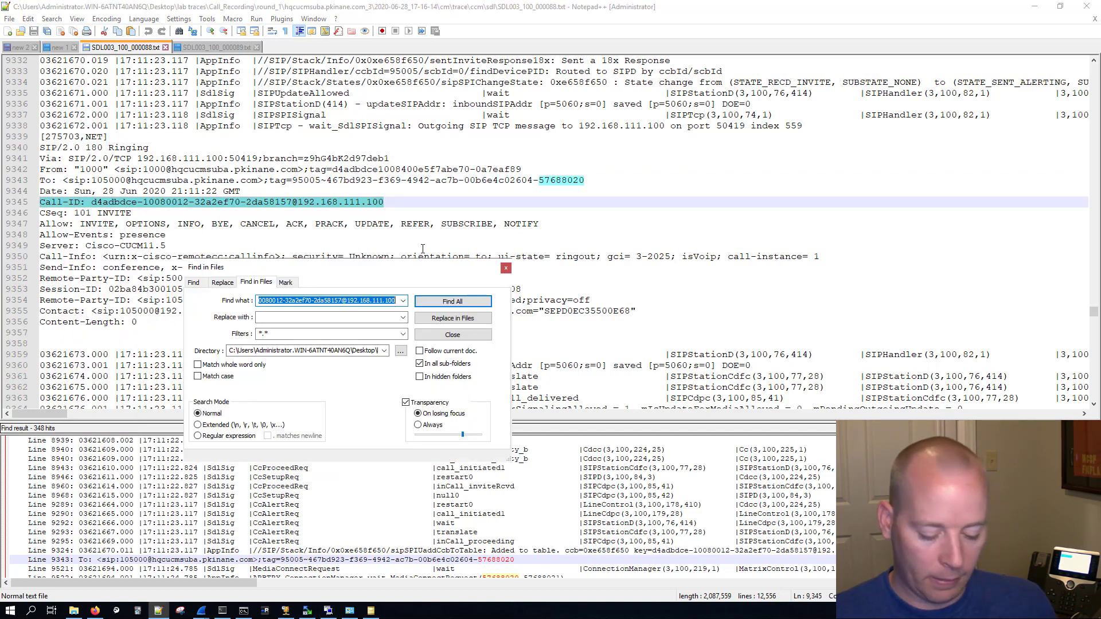
{"action": "key", "text": "Return"}
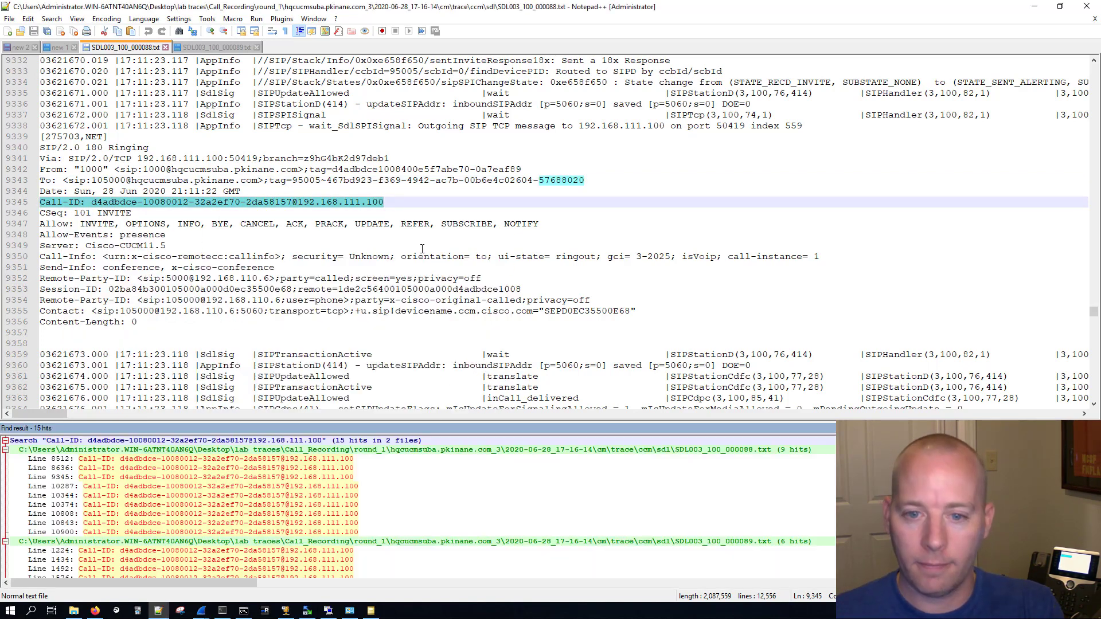
Open the Call-ID hits on lines 8512, 8636, 9345 and 10287 in order to follow the call's SIP messages.
{"action": "left_click", "coordinate": [329, 459]}
{"action": "double_click", "coordinate": [330, 458]}
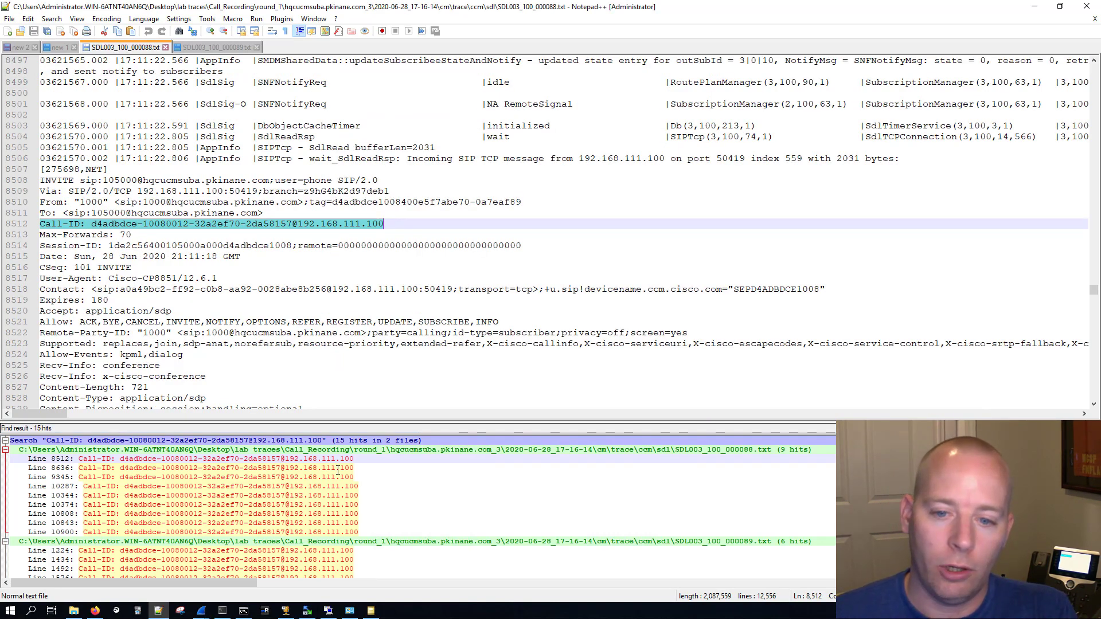
{"action": "double_click", "coordinate": [338, 468]}
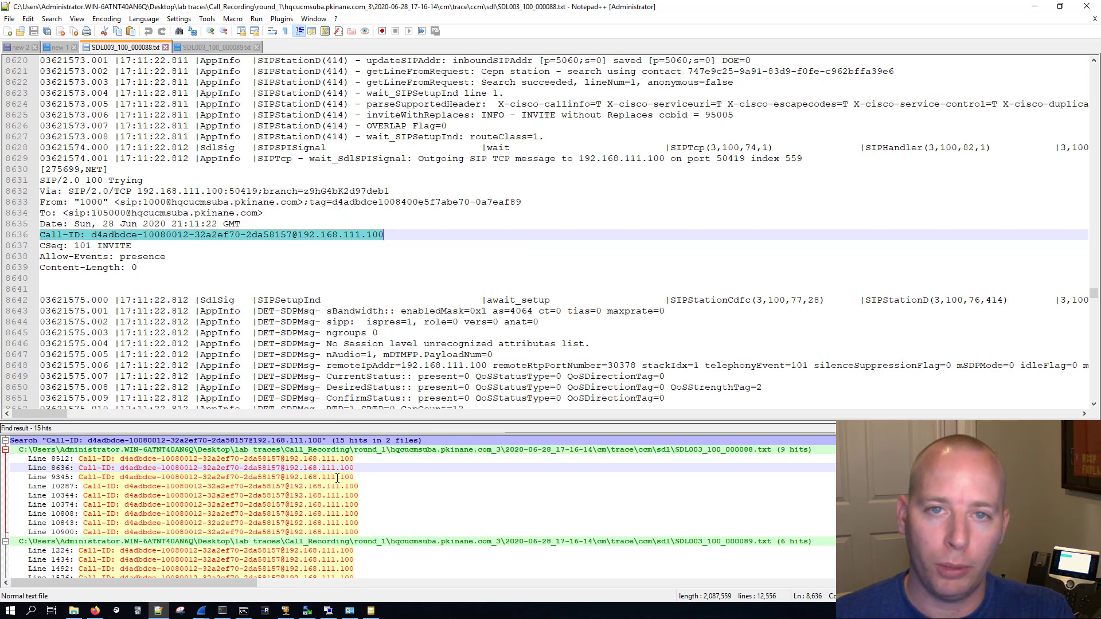
{"action": "double_click", "coordinate": [338, 477]}
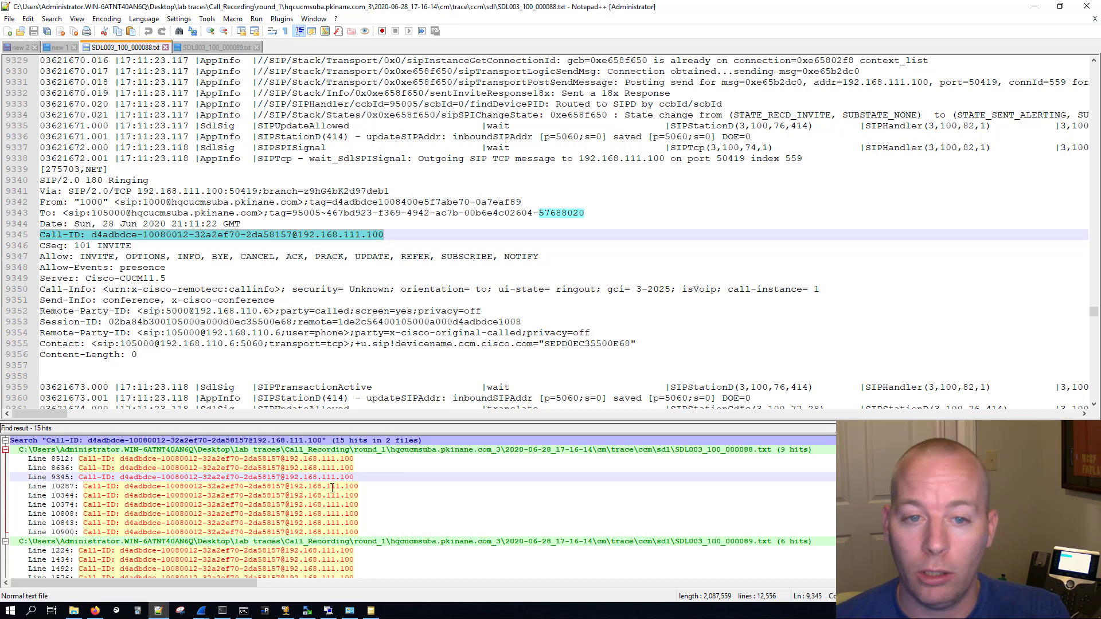
{"action": "double_click", "coordinate": [333, 488]}
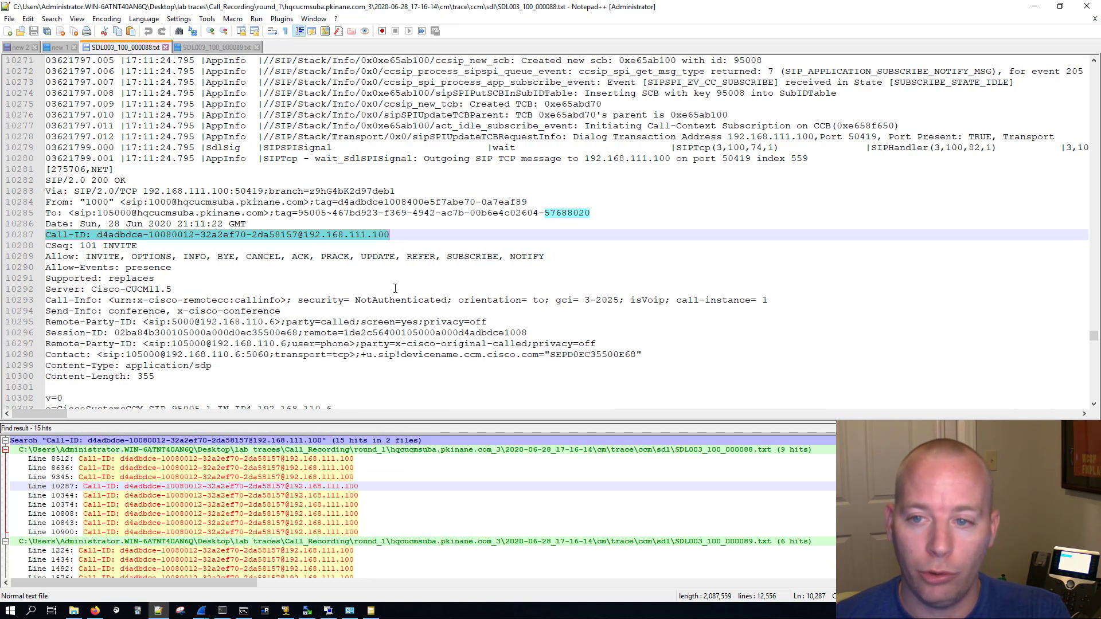
Examine the SDP of the 200 OK on line 10287, checking payload types 114 and 101 in the audio line.
{"action": "scroll", "coordinate": [395, 293], "scroll_direction": "down", "scroll_amount": 1}
{"action": "scroll", "coordinate": [396, 292], "scroll_direction": "down", "scroll_amount": 5}
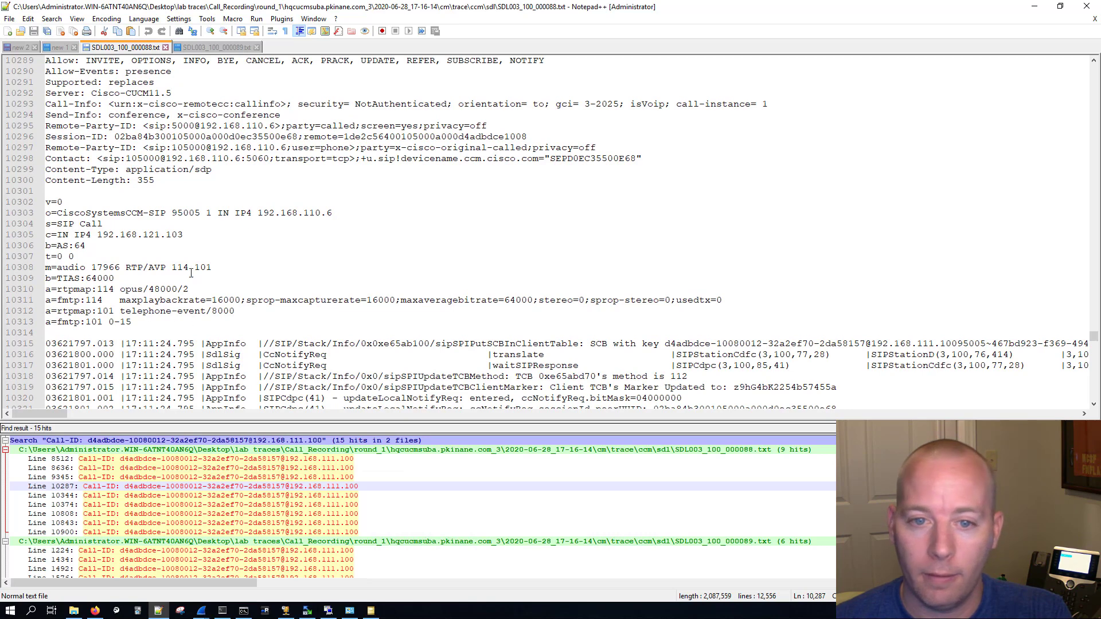
{"action": "double_click", "coordinate": [180, 267]}
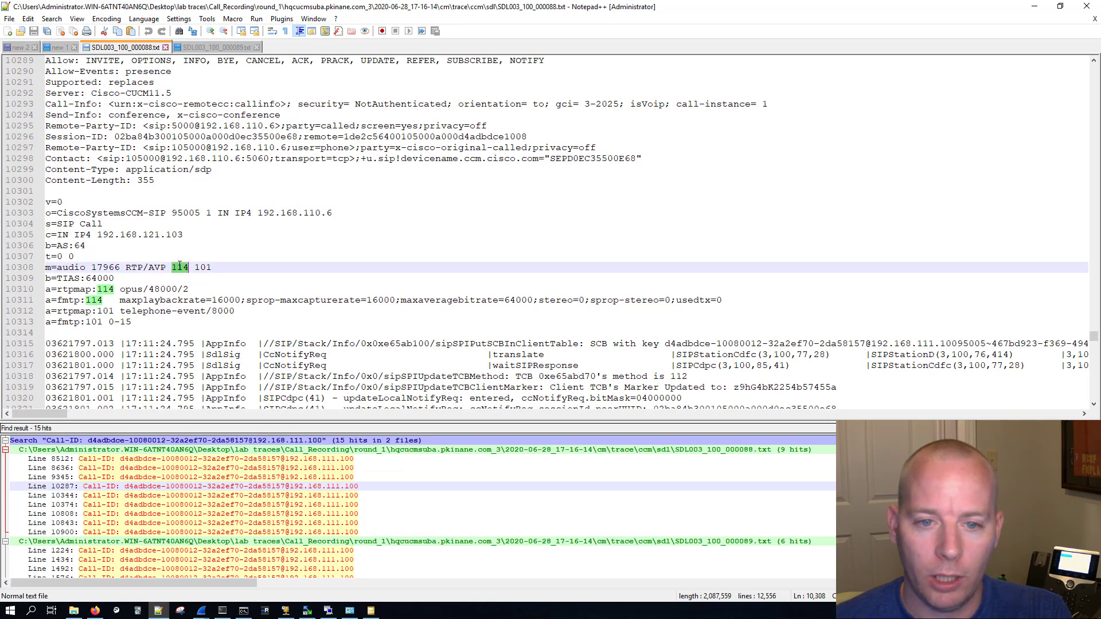
{"action": "double_click", "coordinate": [205, 267]}
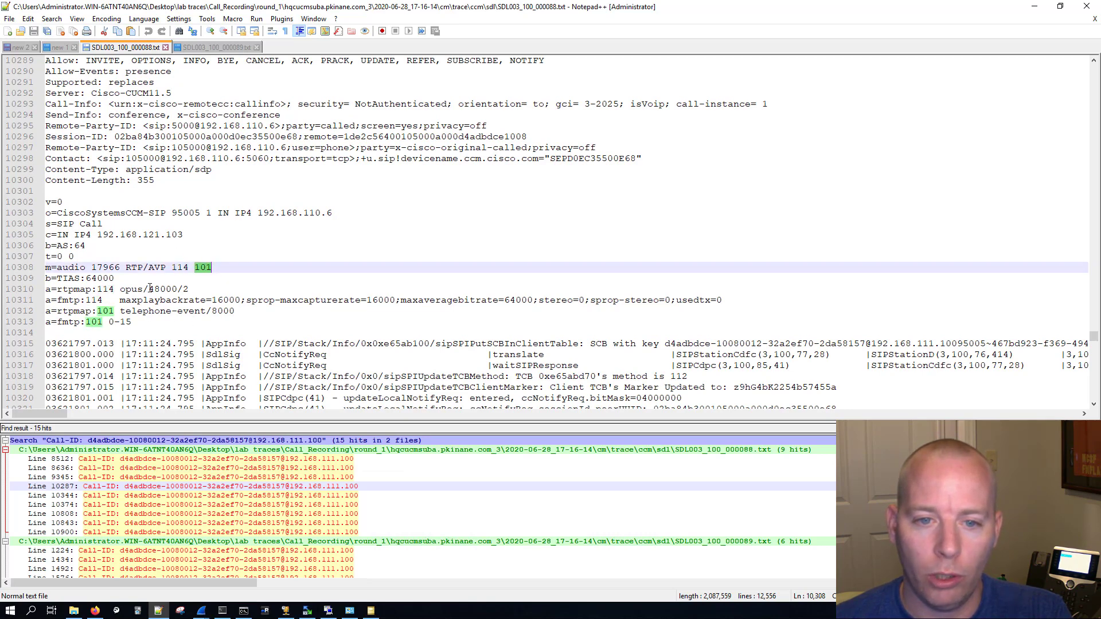
{"action": "double_click", "coordinate": [179, 268]}
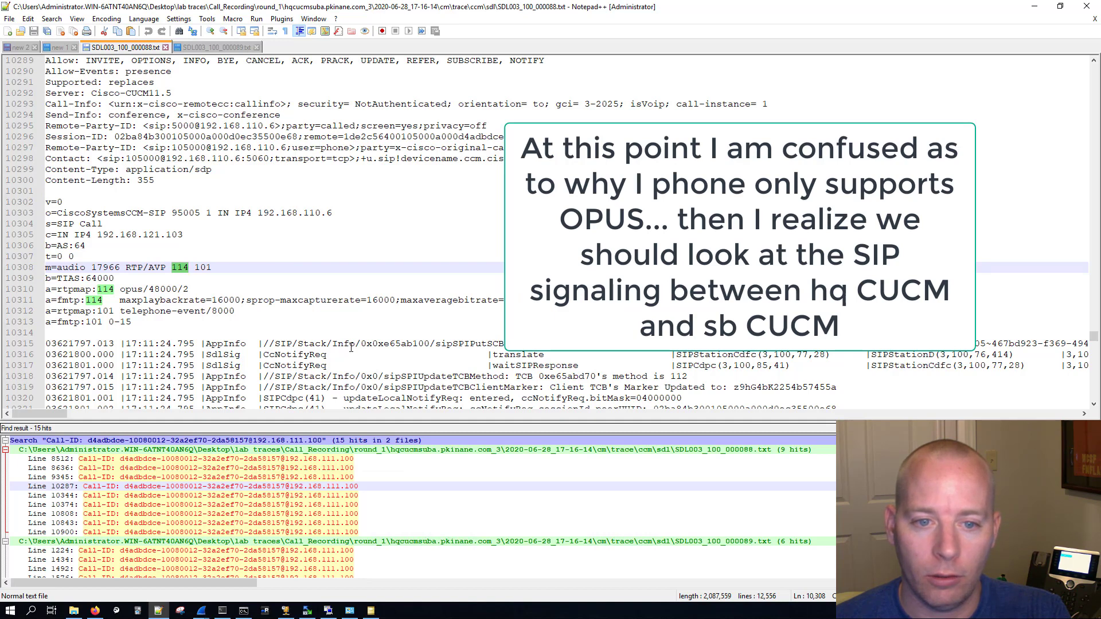
Go through the remaining Call-ID hits from line 10344 to 10900, plus line 1224 in SDL003_100_000089.txt.
{"action": "double_click", "coordinate": [344, 495]}
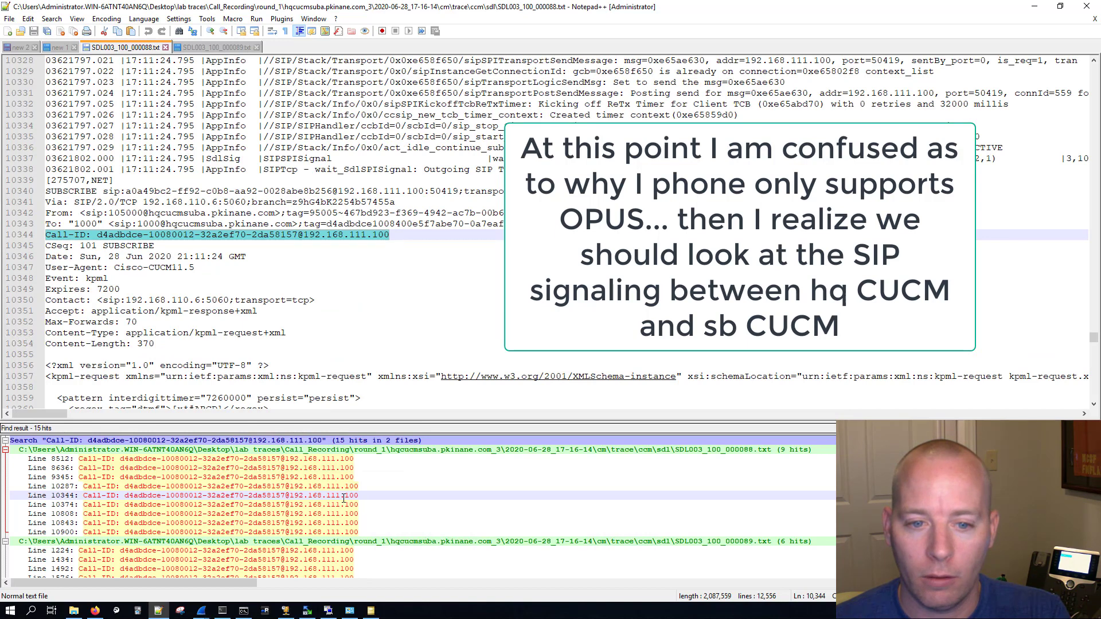
{"action": "double_click", "coordinate": [328, 507]}
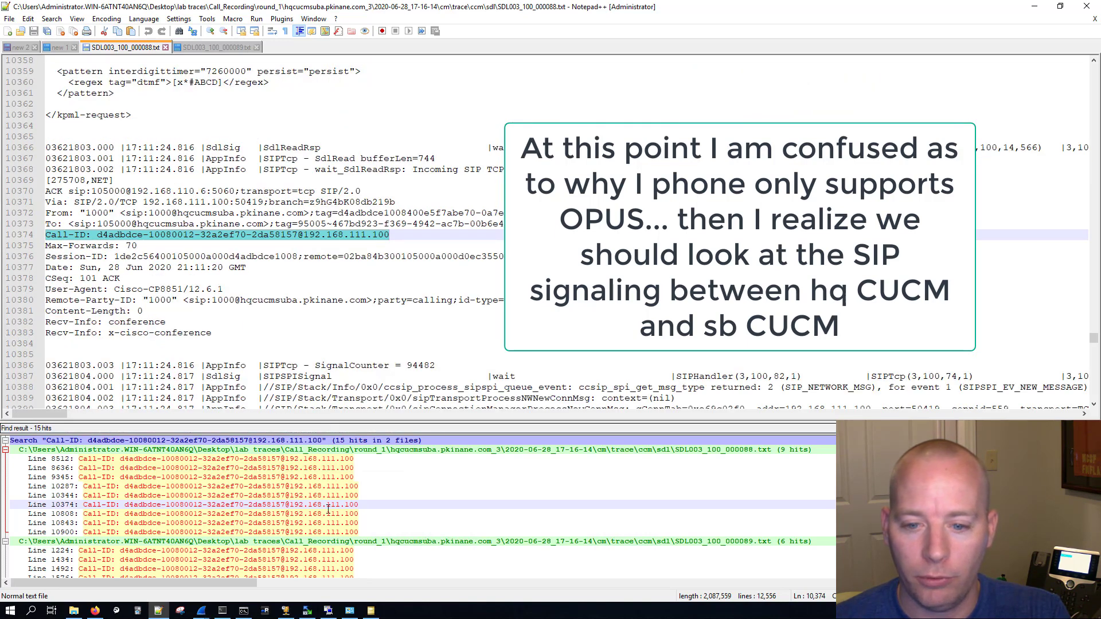
{"action": "double_click", "coordinate": [326, 514]}
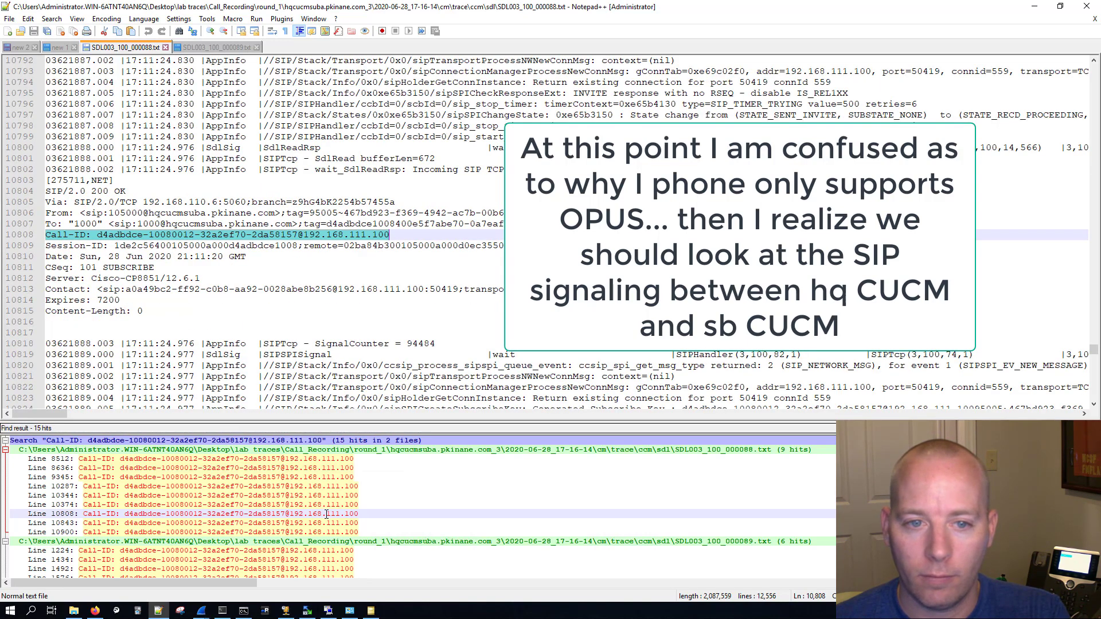
{"action": "double_click", "coordinate": [324, 523]}
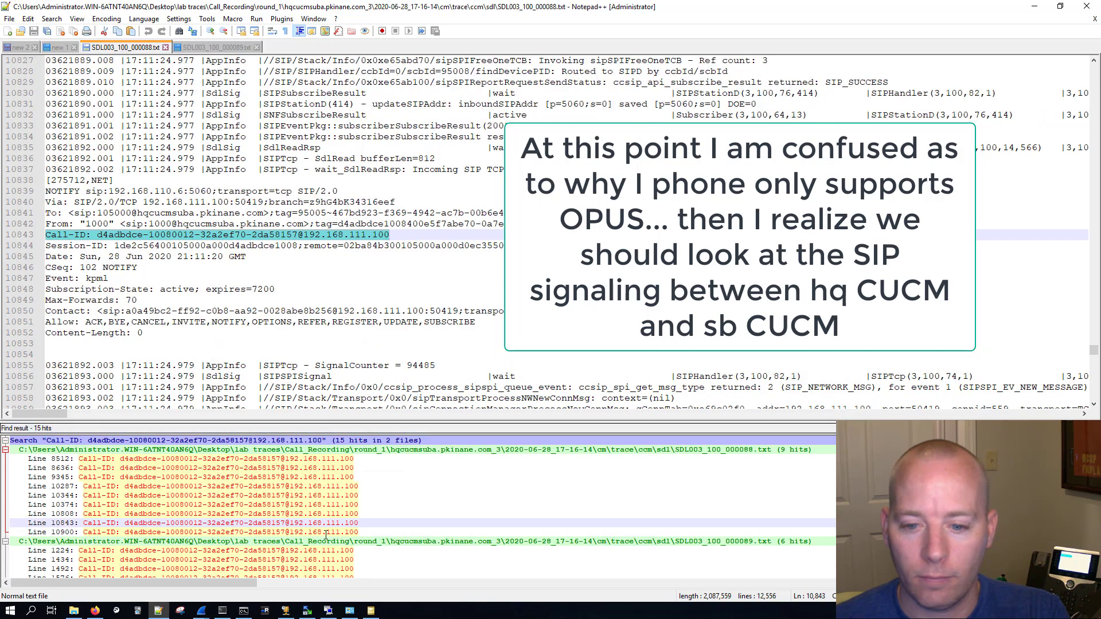
{"action": "double_click", "coordinate": [322, 533]}
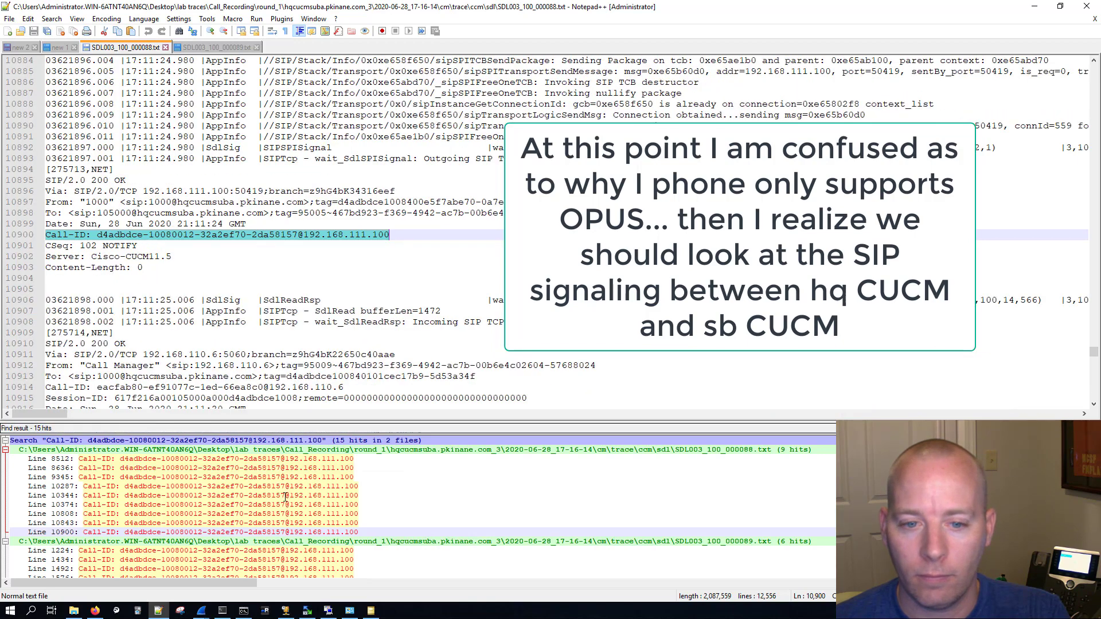
{"action": "scroll", "coordinate": [285, 498], "scroll_direction": "down", "scroll_amount": 3}
{"action": "double_click", "coordinate": [295, 476]}
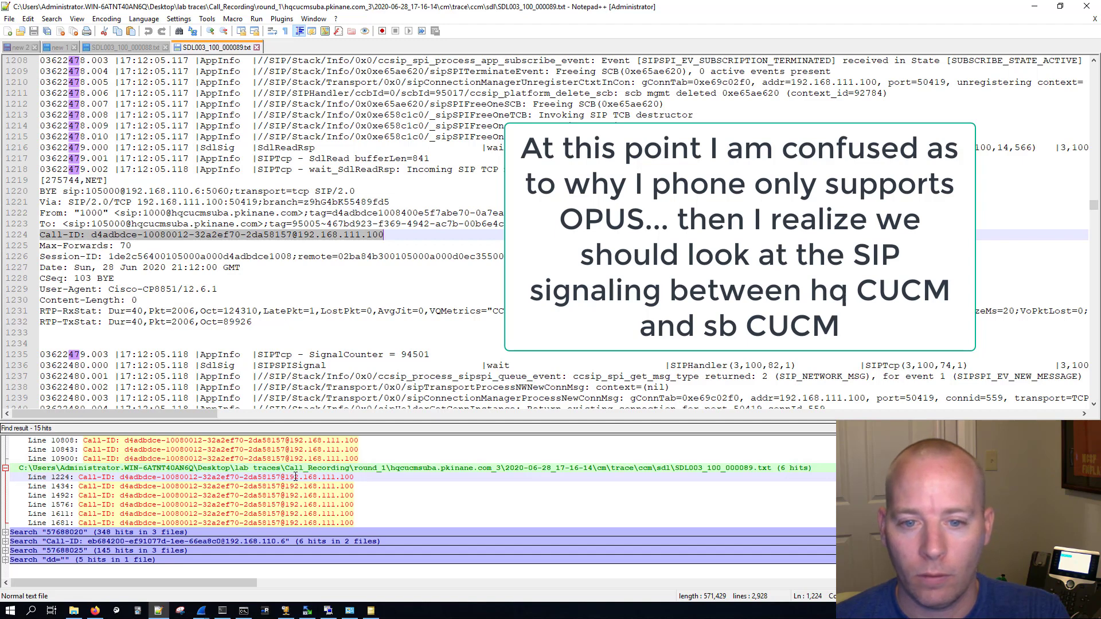
Return to the INVITE hit on line 8512 and examine the codecs offered in its SDP.
{"action": "double_click", "coordinate": [298, 458]}
{"action": "scroll", "coordinate": [298, 459], "scroll_direction": "up", "scroll_amount": 3}
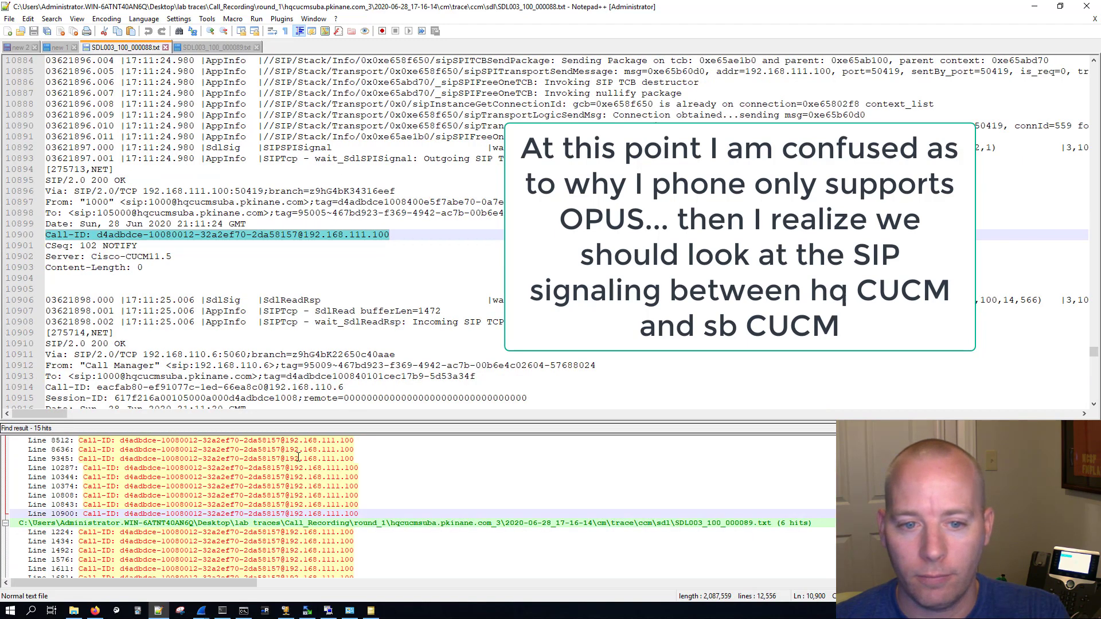
{"action": "double_click", "coordinate": [298, 459]}
{"action": "scroll", "coordinate": [283, 347], "scroll_direction": "down", "scroll_amount": 9}
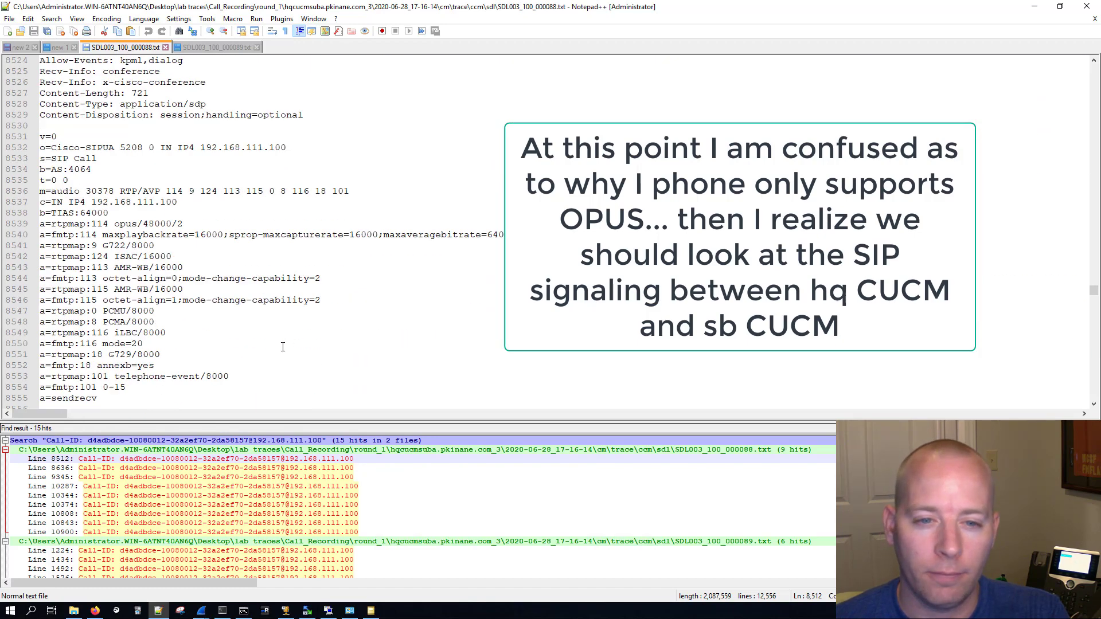
{"action": "scroll", "coordinate": [283, 346], "scroll_direction": "down", "scroll_amount": 1}
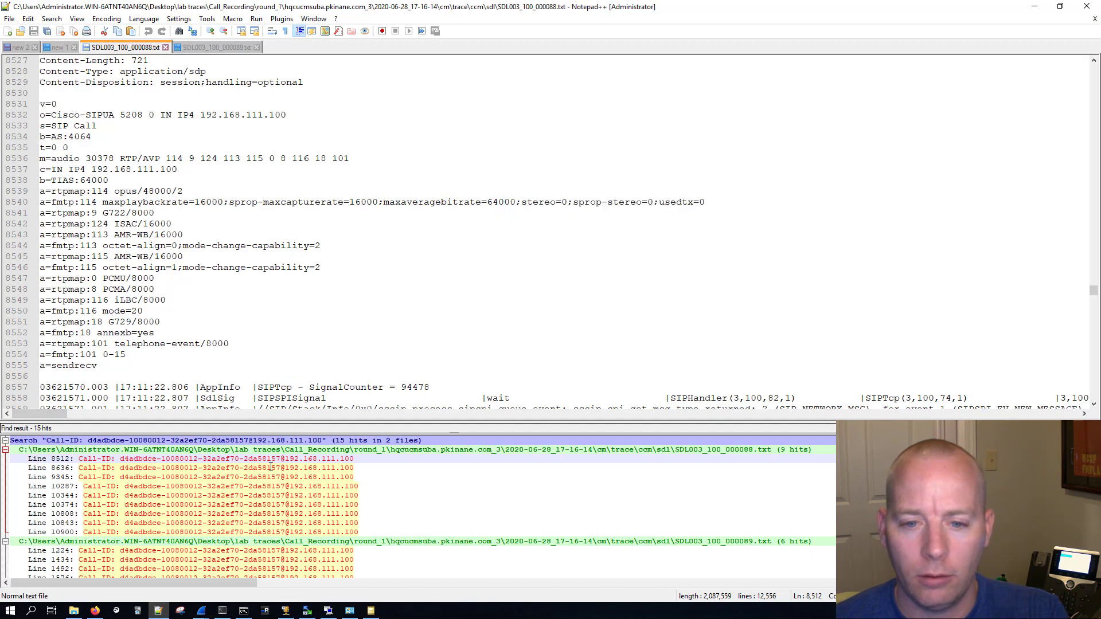
Collapse the Call-ID search results and expand the 57688020 results down to the hits around line 8938.
{"action": "double_click", "coordinate": [249, 451]}
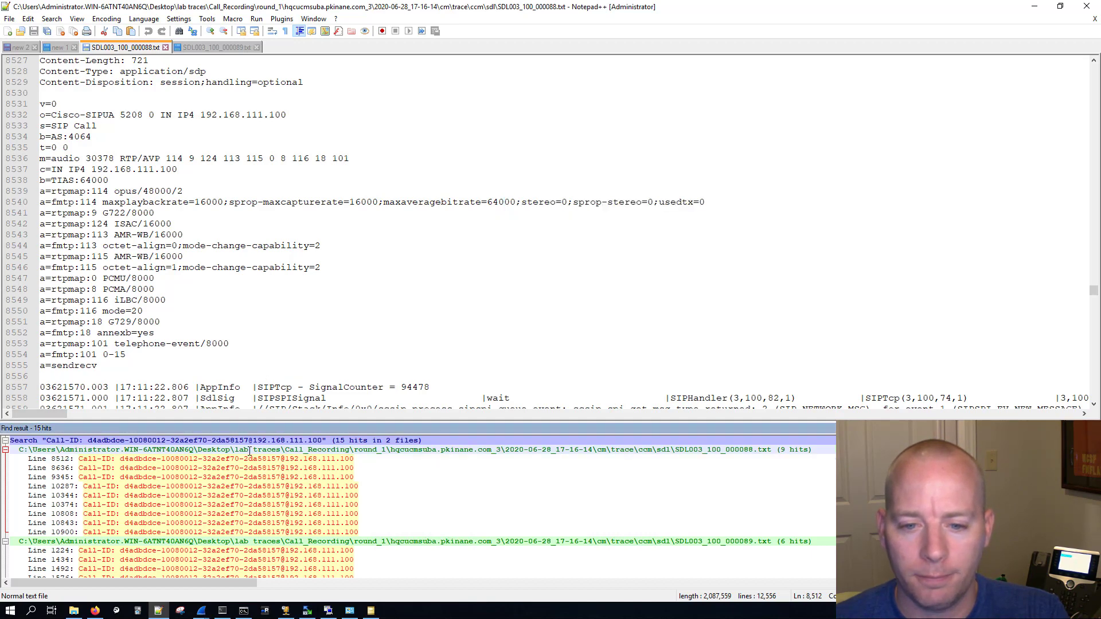
{"action": "double_click", "coordinate": [248, 451]}
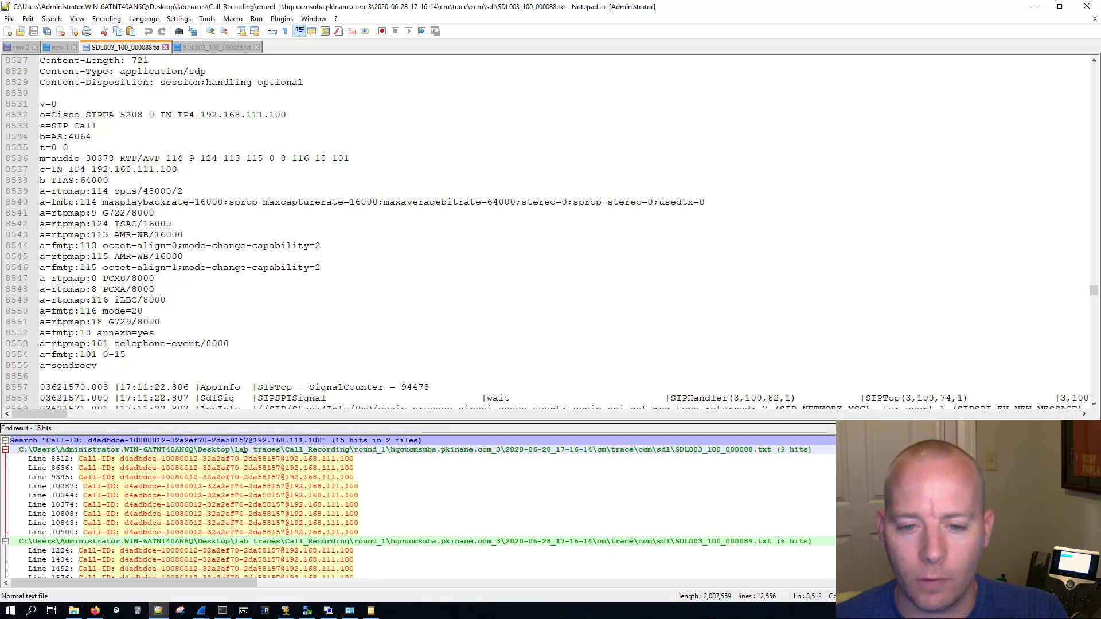
{"action": "double_click", "coordinate": [245, 450]}
{"action": "double_click", "coordinate": [242, 450]}
{"action": "double_click", "coordinate": [241, 441]}
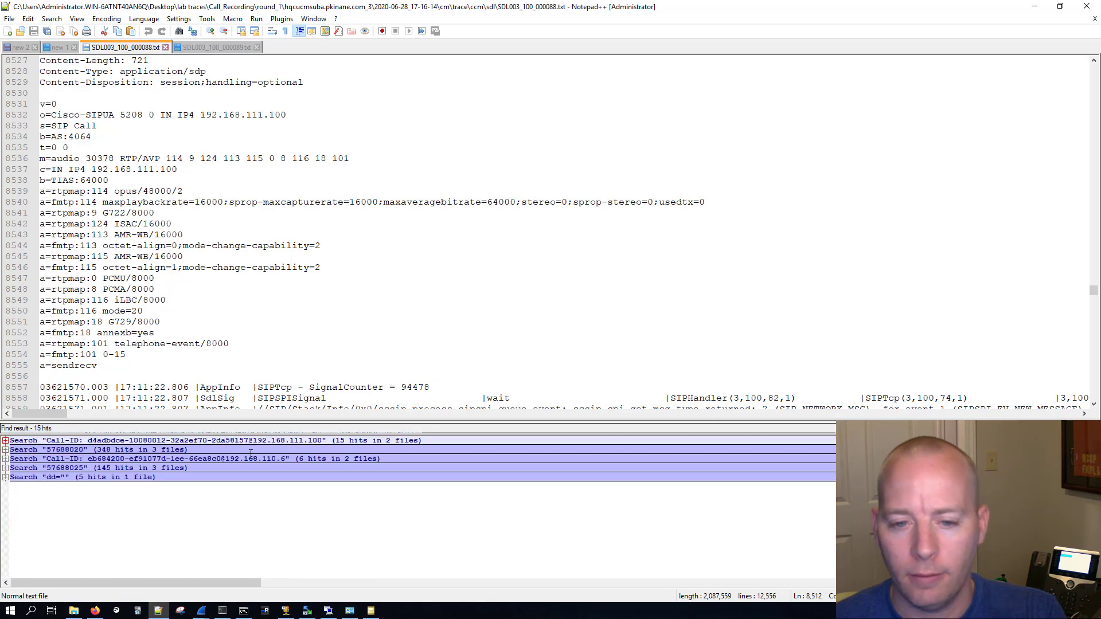
{"action": "double_click", "coordinate": [191, 450]}
{"action": "scroll", "coordinate": [393, 501], "scroll_direction": "down", "scroll_amount": 10}
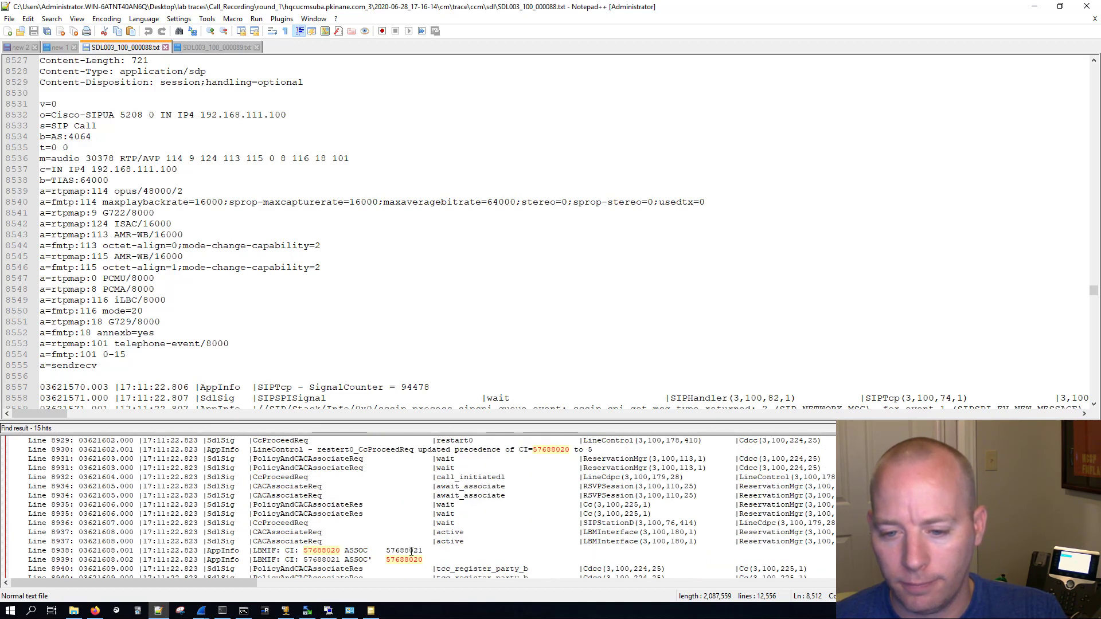
Open the hit on line 8938, select the associated call identifier 57688021 and search all trace files for it.
{"action": "double_click", "coordinate": [411, 552]}
{"action": "left_click", "coordinate": [445, 235]}
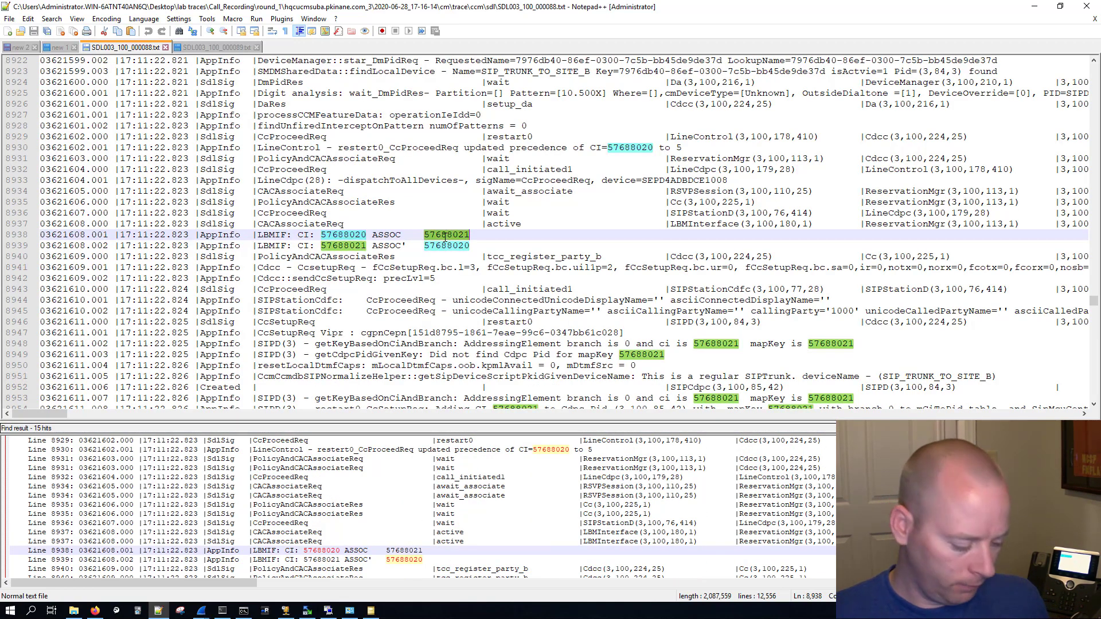
{"action": "key", "text": "ctrl+shift+f"}
{"action": "key", "text": "Return"}
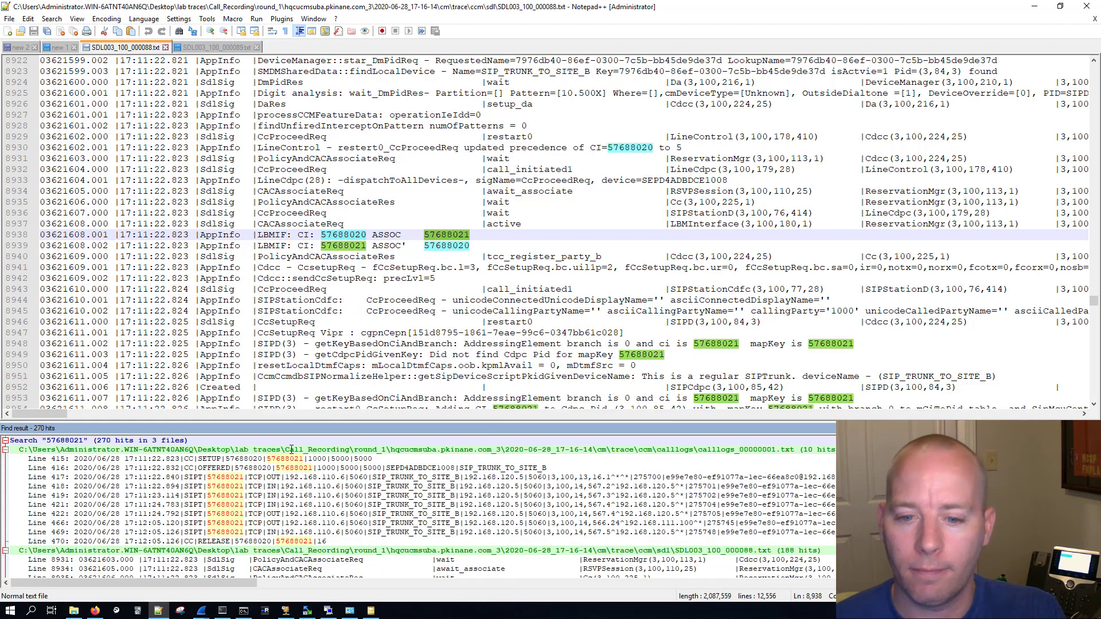
Open the SIP From header match on line 9146 and check the outgoing INVITE's headers down to its content length.
{"action": "scroll", "coordinate": [305, 492], "scroll_direction": "down", "scroll_amount": 1}
{"action": "scroll", "coordinate": [304, 491], "scroll_direction": "down", "scroll_amount": 10}
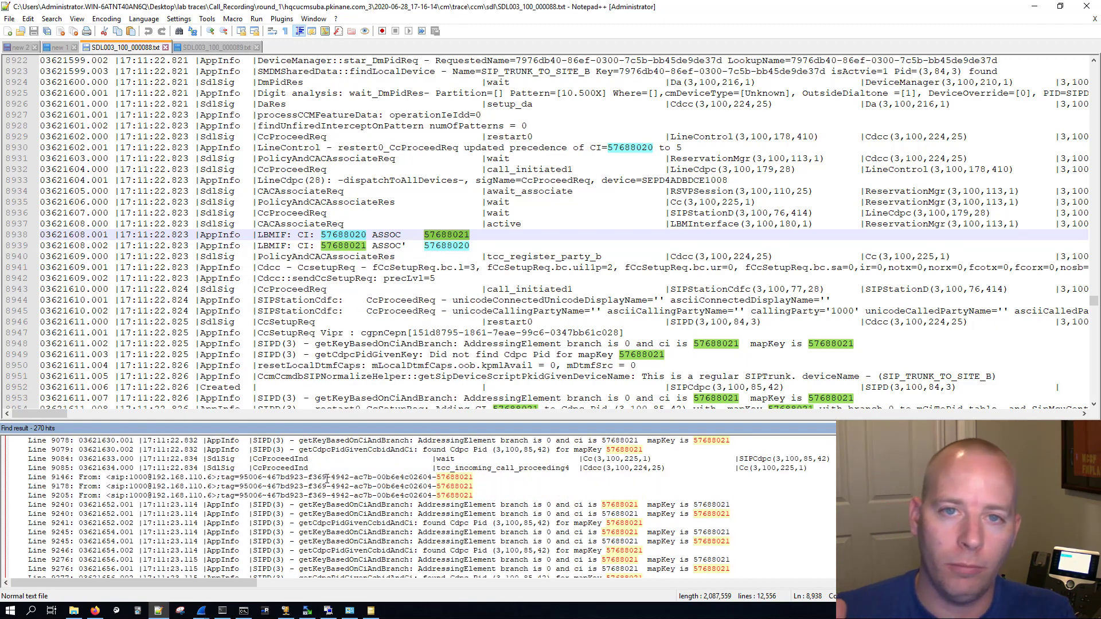
{"action": "double_click", "coordinate": [327, 477]}
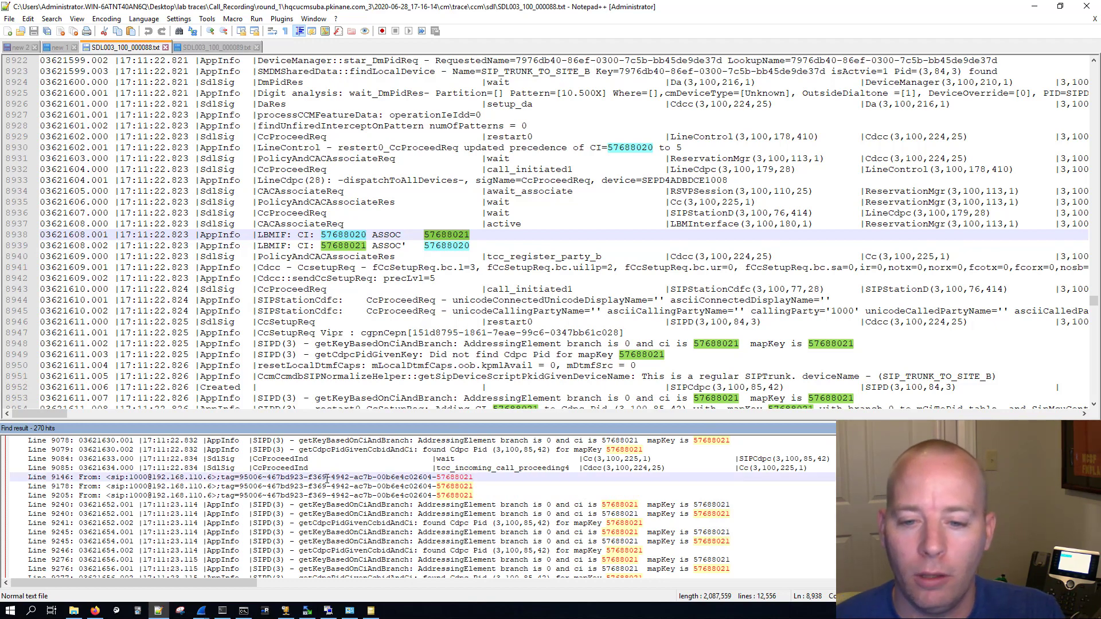
{"action": "scroll", "coordinate": [253, 275], "scroll_direction": "down", "scroll_amount": 3}
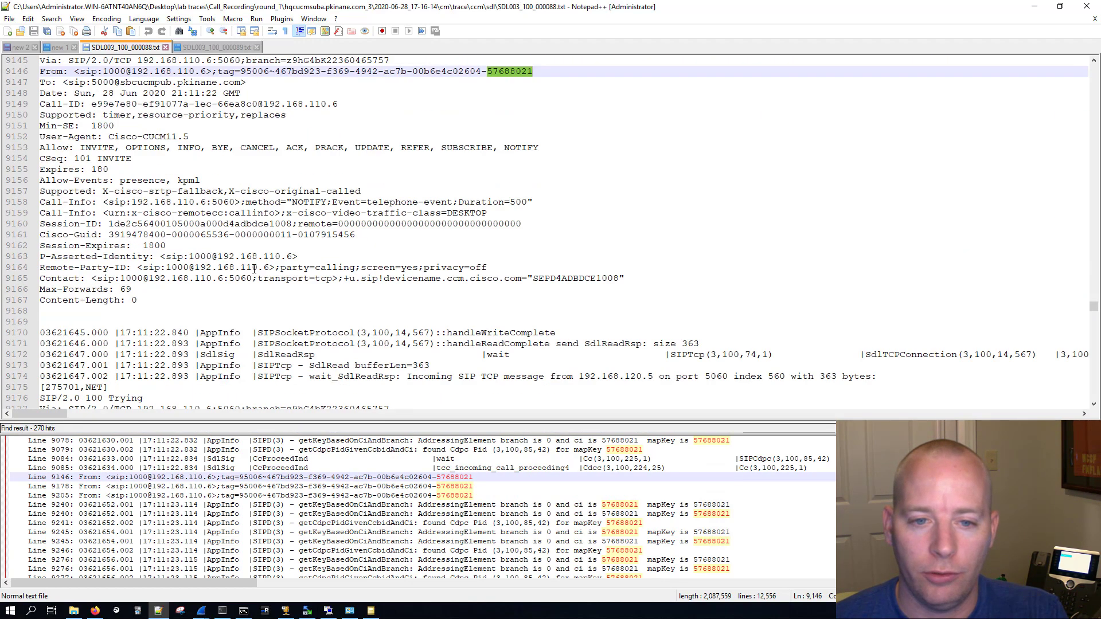
{"action": "triple_click", "coordinate": [126, 366]}
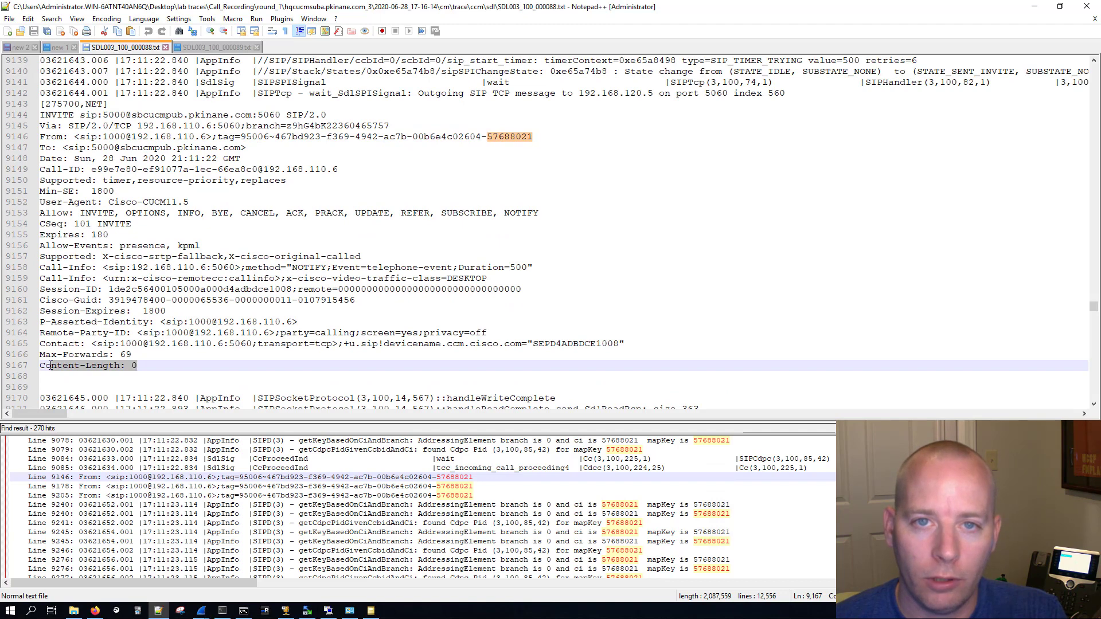
Mark the whole Call-ID header on line 9149 with the 2nd style.
{"action": "left_click_drag", "start_coordinate": [350, 168], "coordinate": [37, 170]}
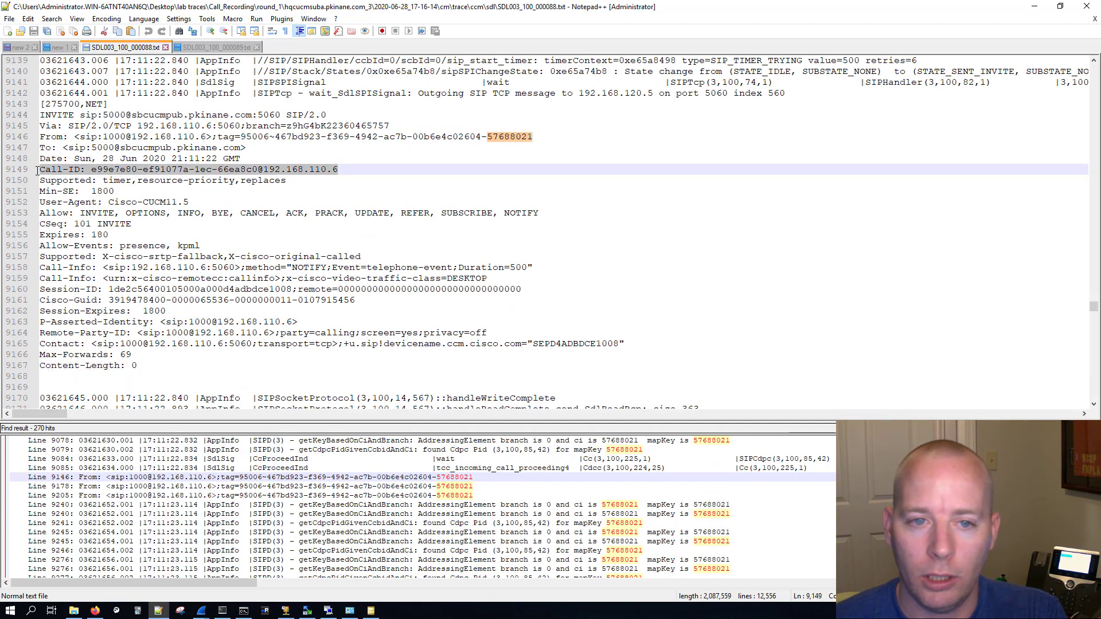
{"action": "right_click", "coordinate": [65, 171]}
{"action": "mouse_move", "coordinate": [111, 260]}
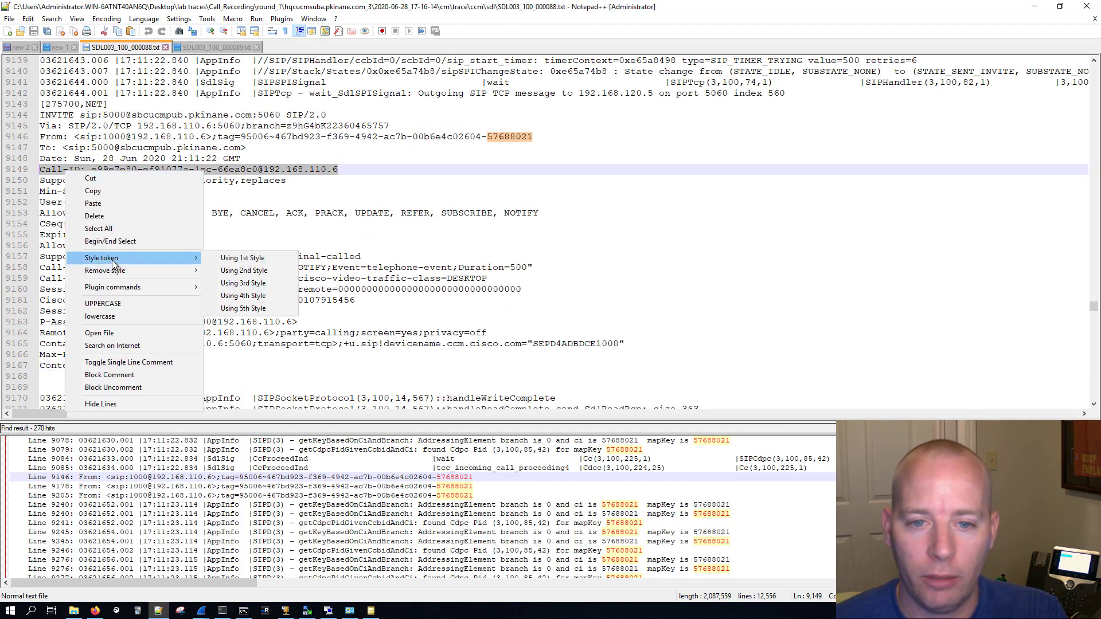
{"action": "left_click", "coordinate": [273, 274]}
{"action": "left_click", "coordinate": [458, 240]}
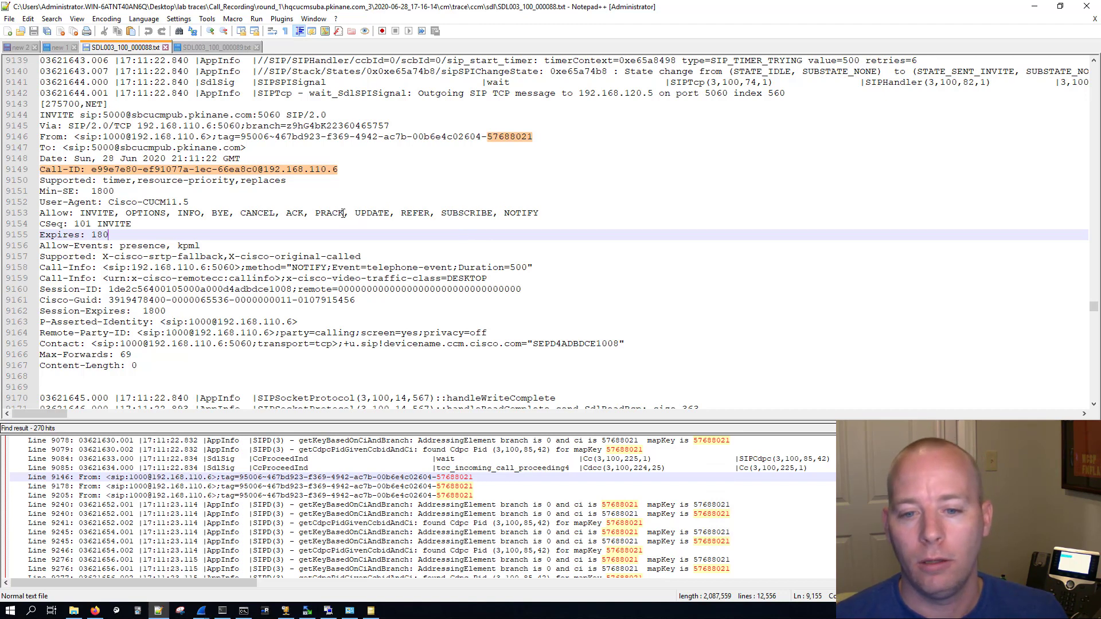
Search all trace files, including sub-folders, for the Call-ID header on line 9149.
{"action": "left_click_drag", "start_coordinate": [338, 169], "coordinate": [32, 170]}
{"action": "key", "text": "ctrl+shift+f"}
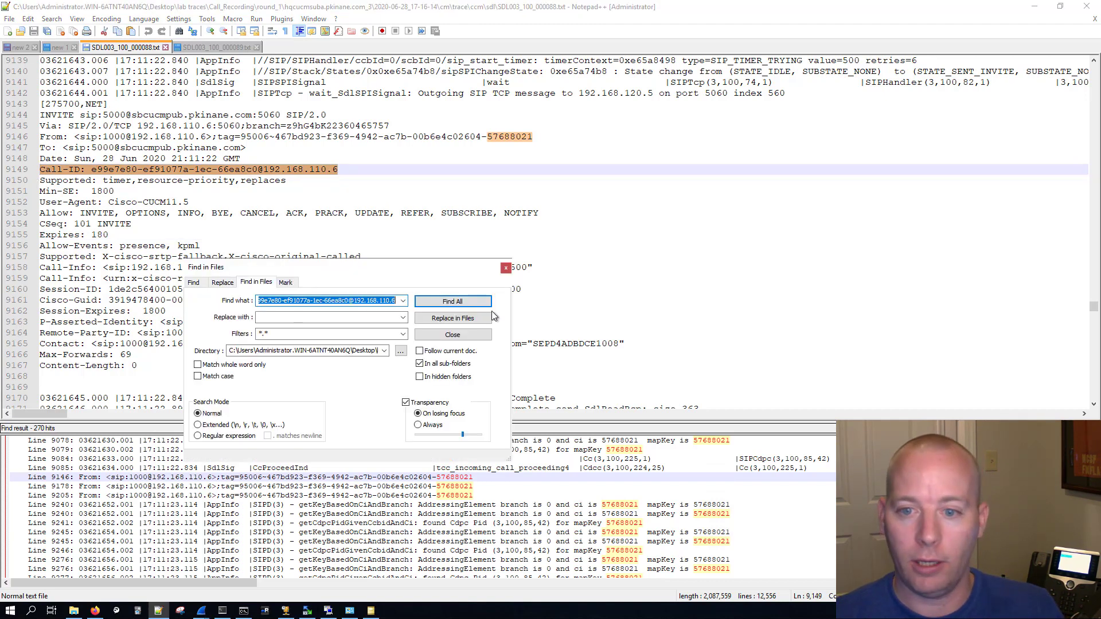
{"action": "left_click", "coordinate": [463, 301]}
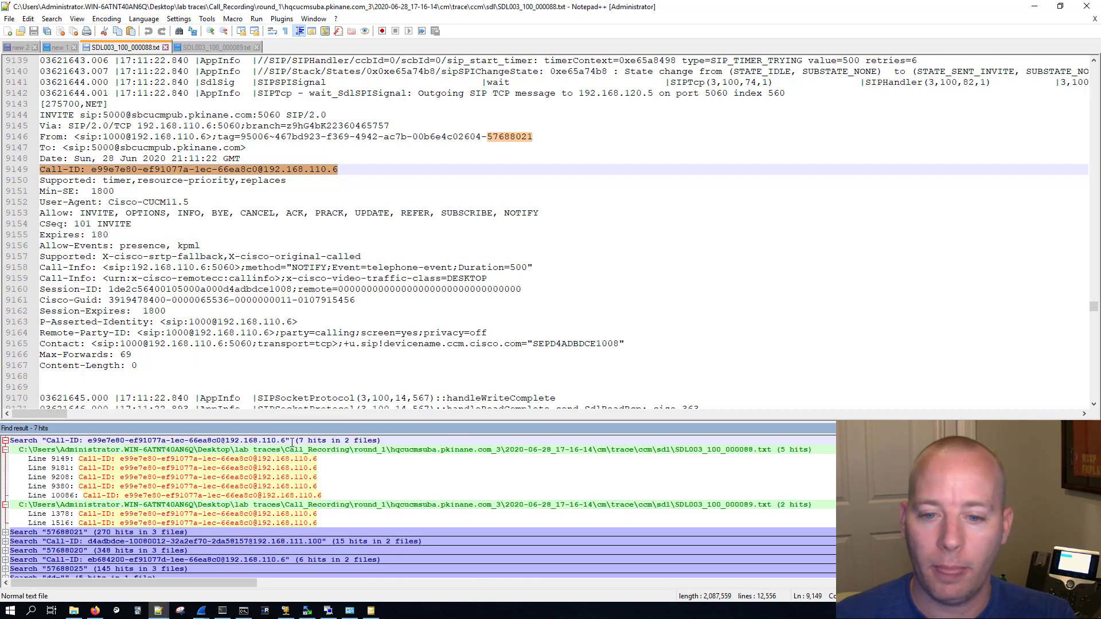
Go through the trunk call's Call-ID hits to line 9380 and examine the codecs in the 200 OK's SDP.
{"action": "key", "text": "F4"}
{"action": "double_click", "coordinate": [309, 477]}
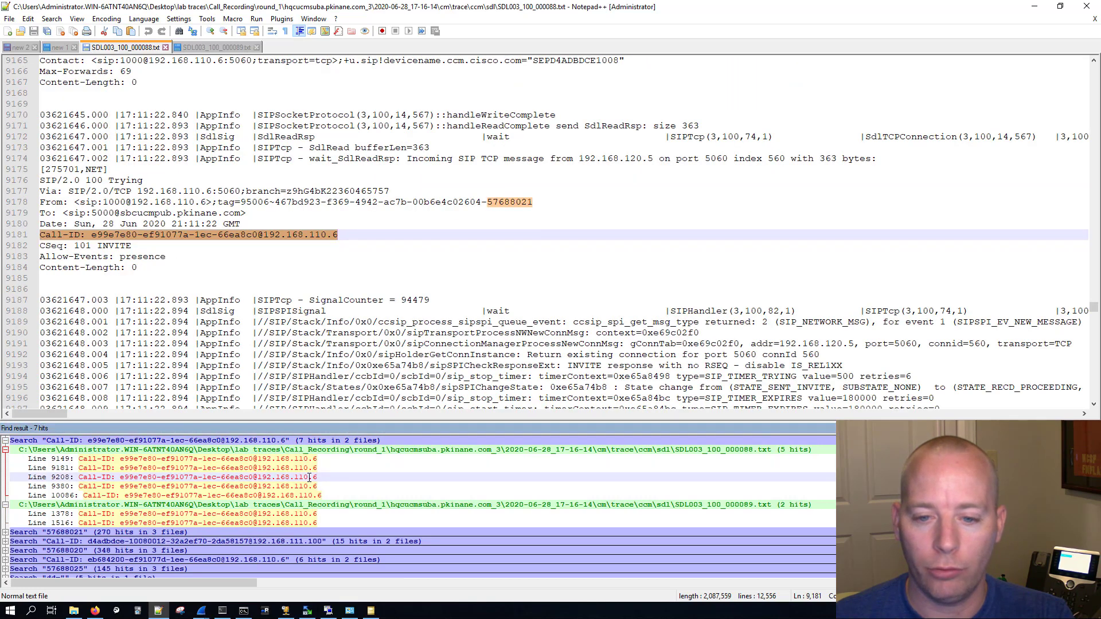
{"action": "double_click", "coordinate": [305, 486]}
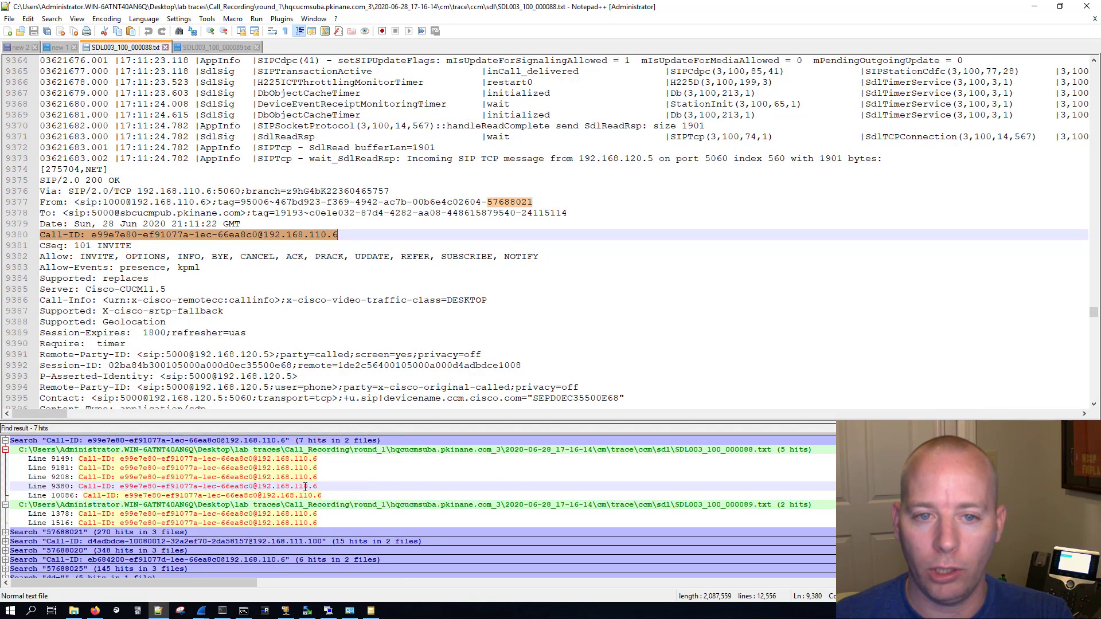
{"action": "scroll", "coordinate": [327, 274], "scroll_direction": "down", "scroll_amount": 11}
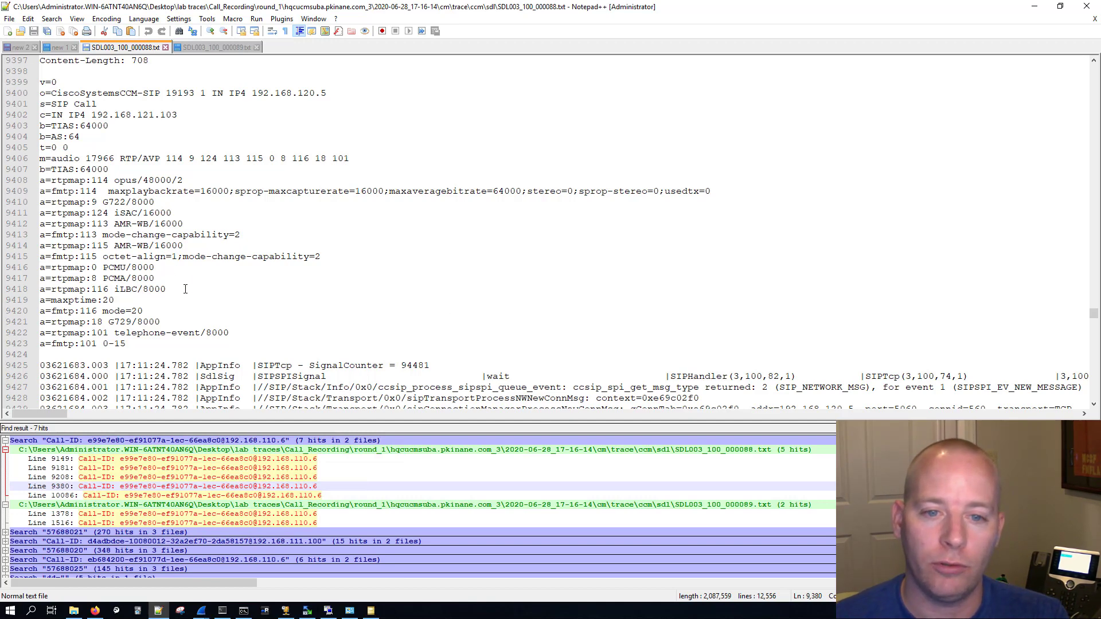
Highlight the 200 OK's codec list and check which codec the ACK on line 10086 selects in its SDP.
{"action": "left_click_drag", "start_coordinate": [185, 289], "coordinate": [45, 189]}
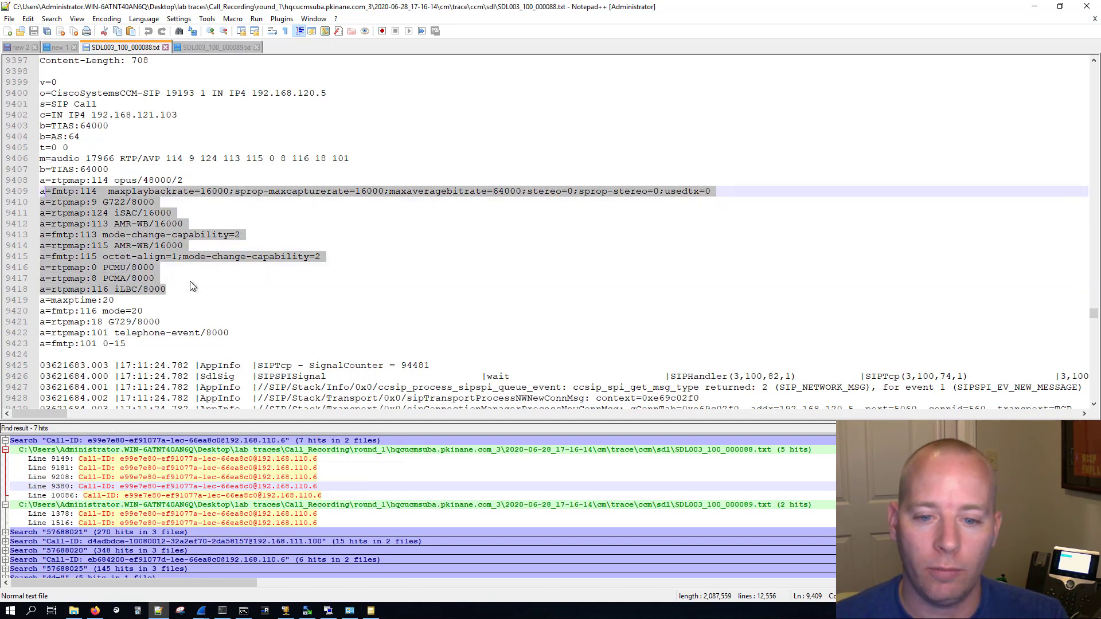
{"action": "double_click", "coordinate": [232, 496]}
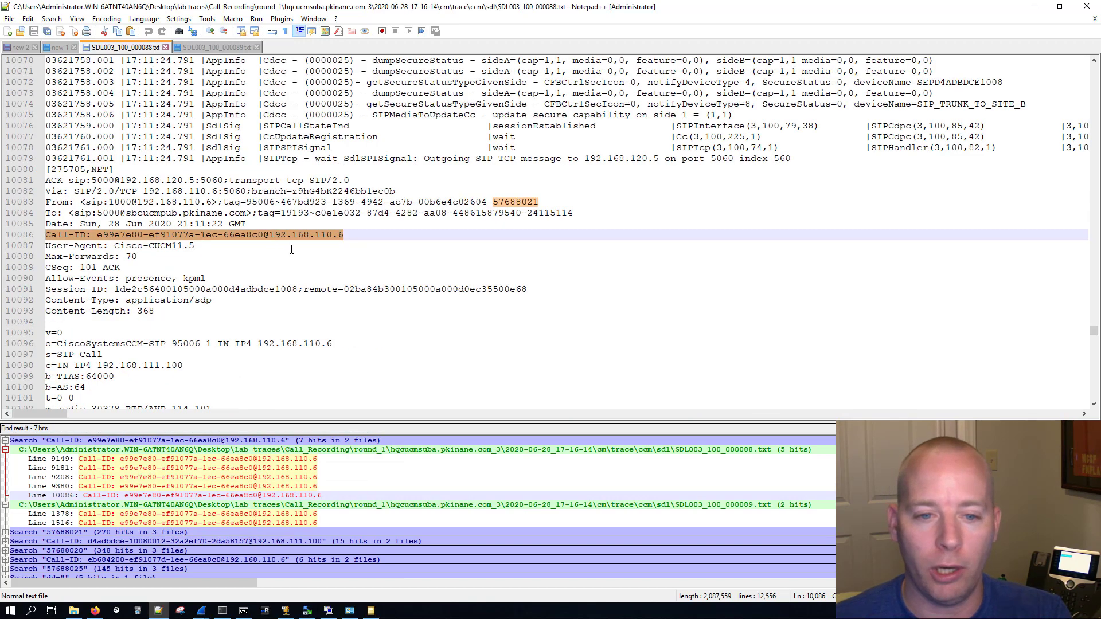
{"action": "scroll", "coordinate": [292, 249], "scroll_direction": "down", "scroll_amount": 6}
{"action": "double_click", "coordinate": [131, 235]}
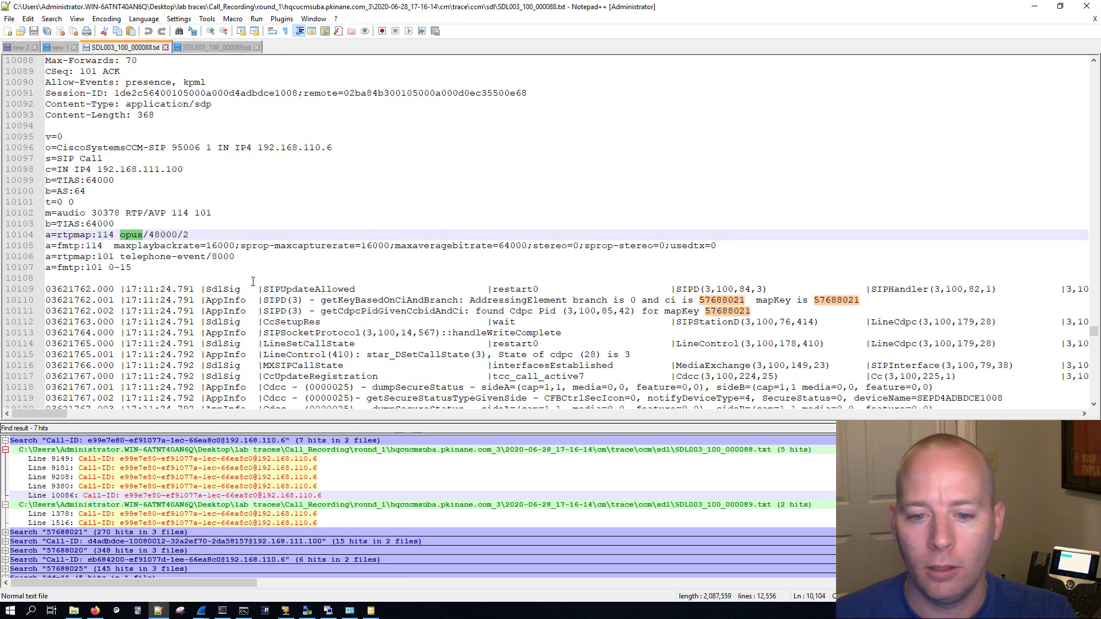
Enlarge the search results, expand the recording call's Call-ID search and open its MediaSense 200 OK on line 12469.
{"action": "left_click_drag", "start_coordinate": [267, 422], "coordinate": [253, 316]}
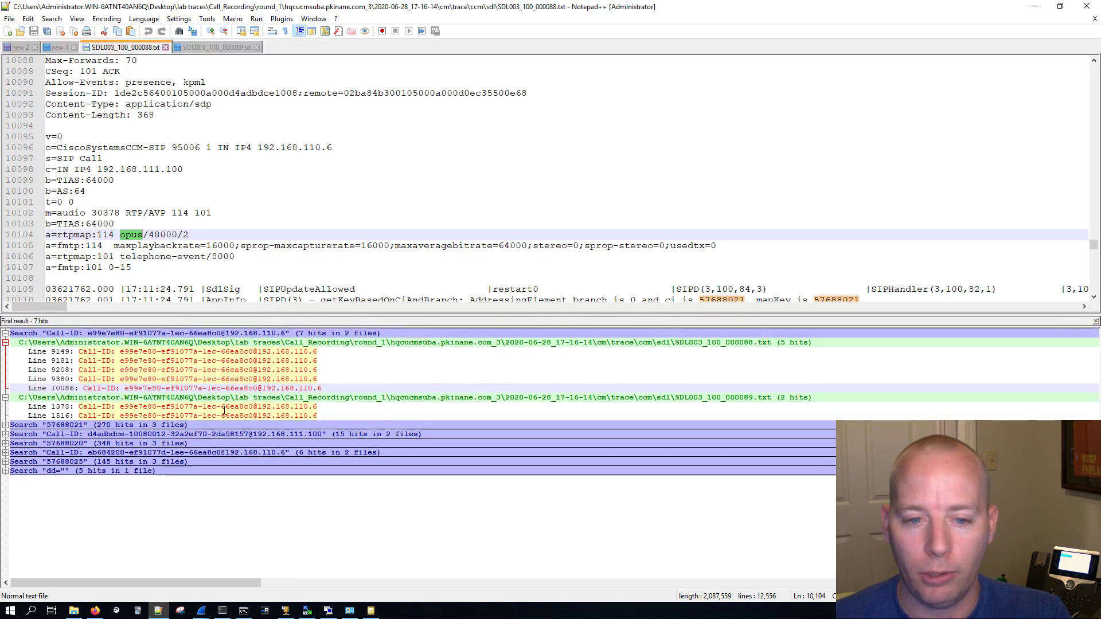
{"action": "double_click", "coordinate": [191, 453]}
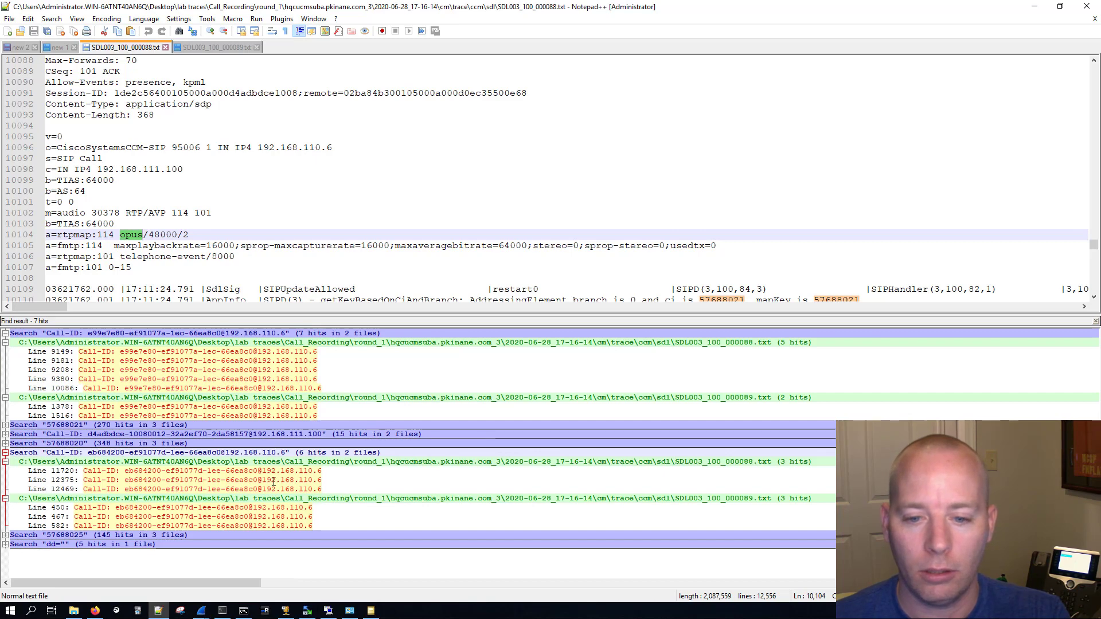
{"action": "double_click", "coordinate": [290, 488]}
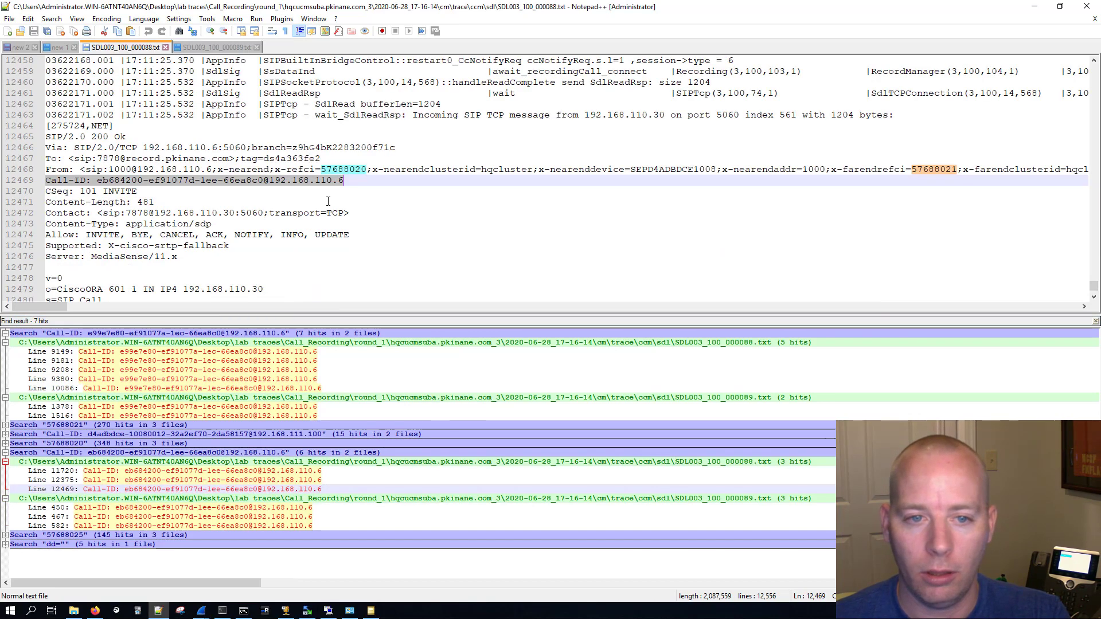
{"action": "scroll", "coordinate": [335, 205], "scroll_direction": "down", "scroll_amount": 5}
{"action": "scroll", "coordinate": [676, 150], "scroll_direction": "up", "scroll_amount": 4}
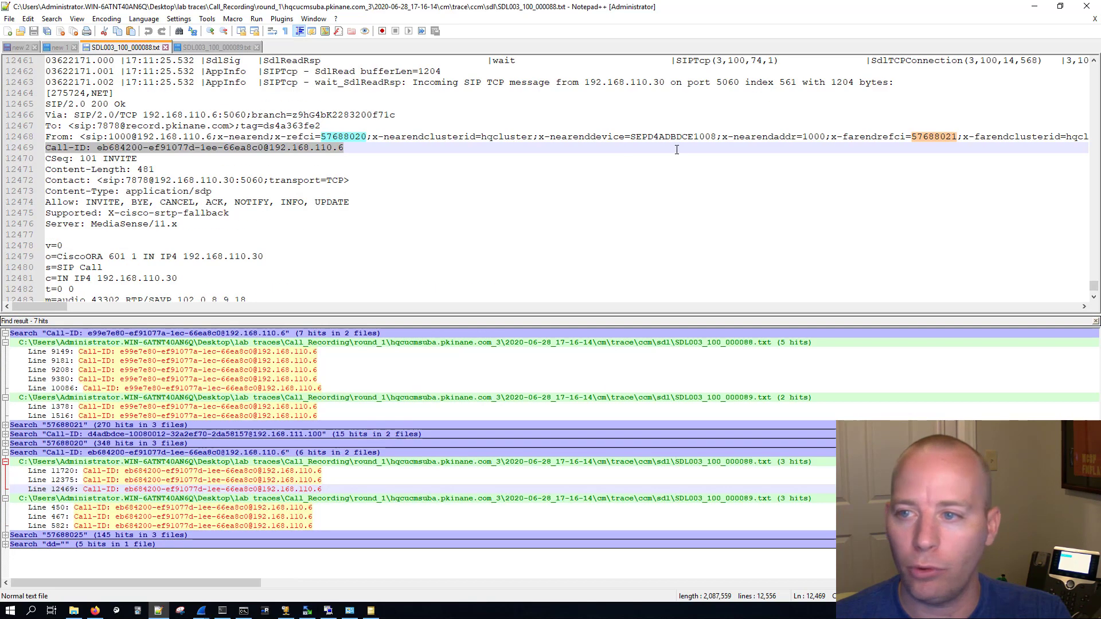
{"action": "scroll", "coordinate": [290, 198], "scroll_direction": "down", "scroll_amount": 5}
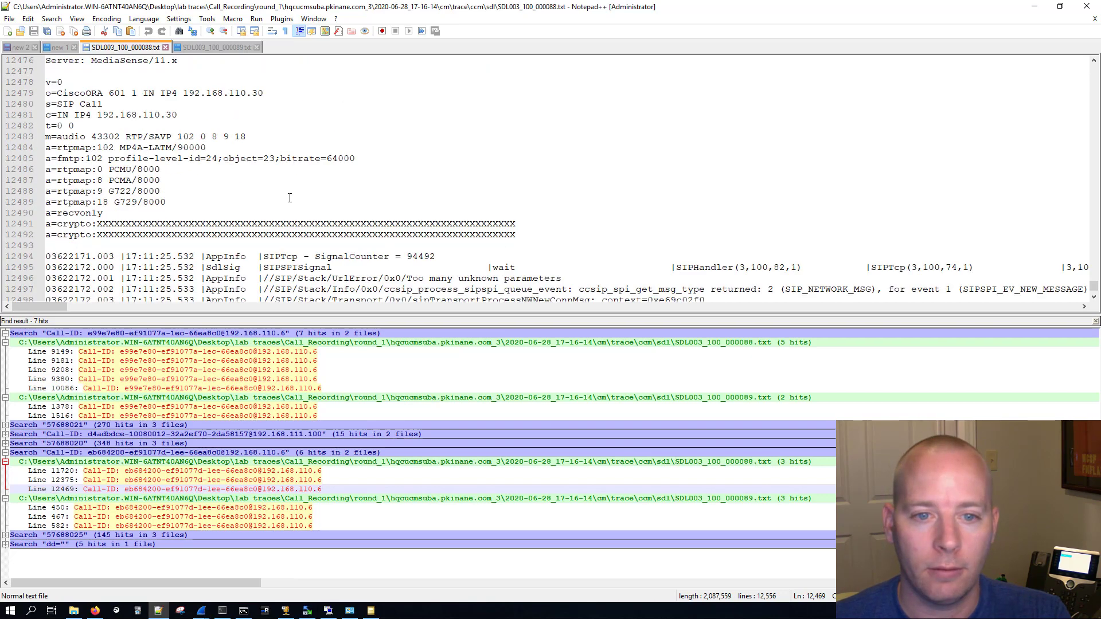
Check the PCMU, PCMA, G722 and G729 codec entries in the MediaSense 200 OK's SDP.
{"action": "double_click", "coordinate": [121, 169]}
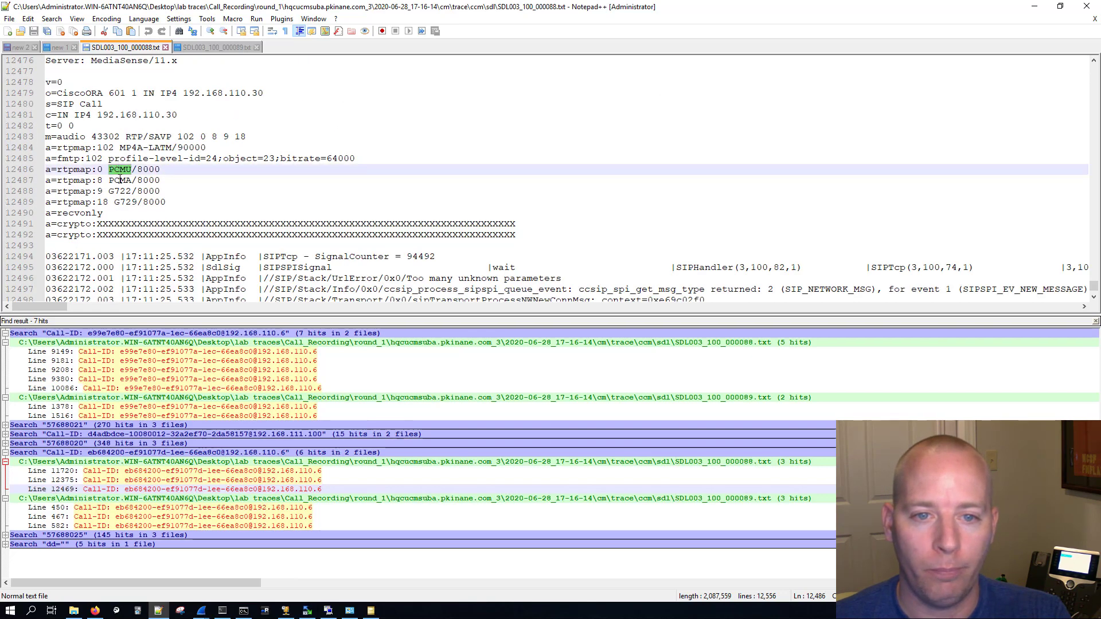
{"action": "double_click", "coordinate": [119, 180]}
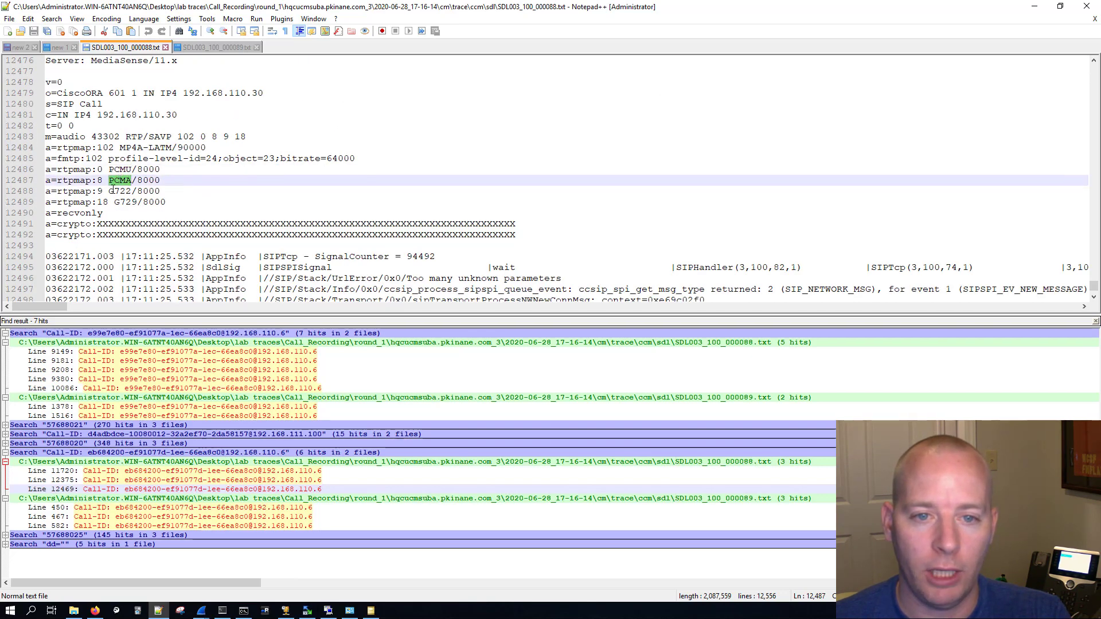
{"action": "double_click", "coordinate": [115, 191]}
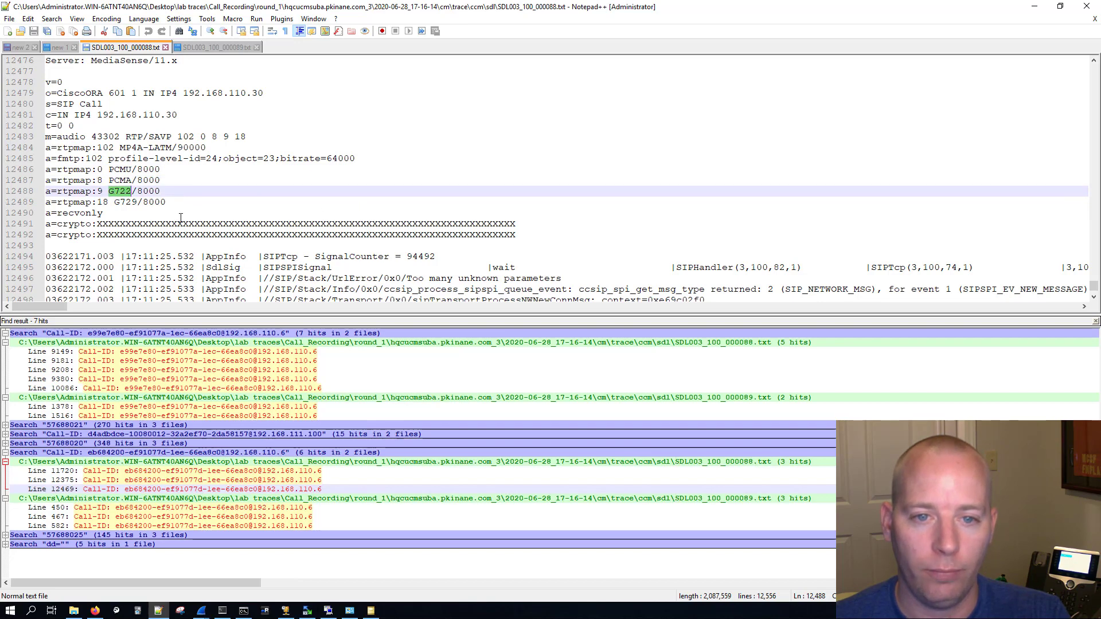
{"action": "double_click", "coordinate": [127, 202]}
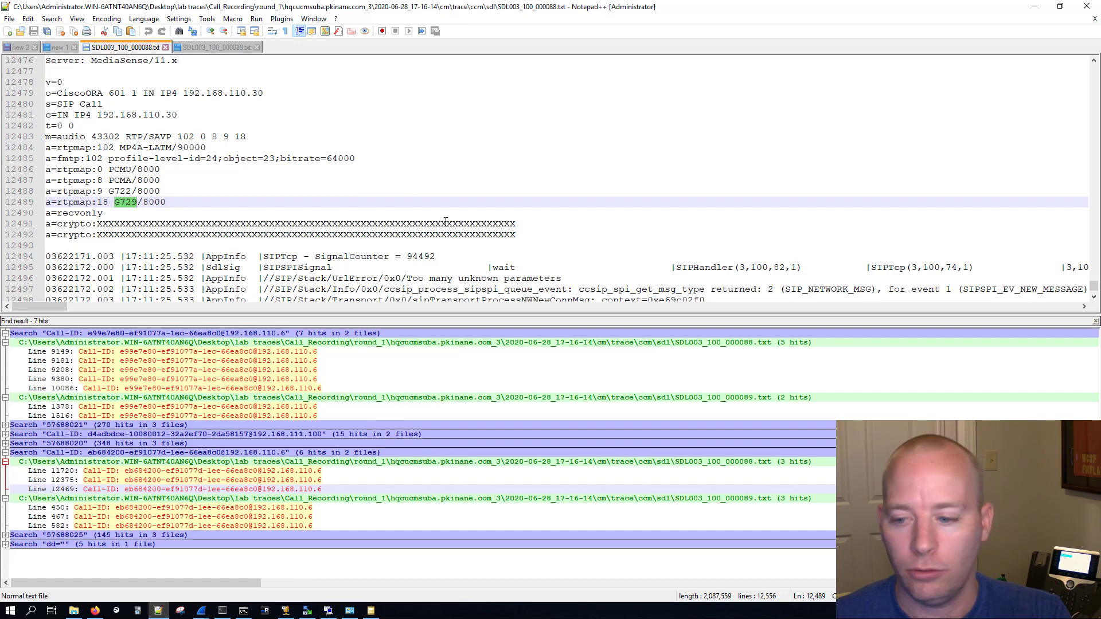
Switch to the Cisco Unified CM Administration page in Firefox.
{"action": "left_click", "coordinate": [95, 611]}
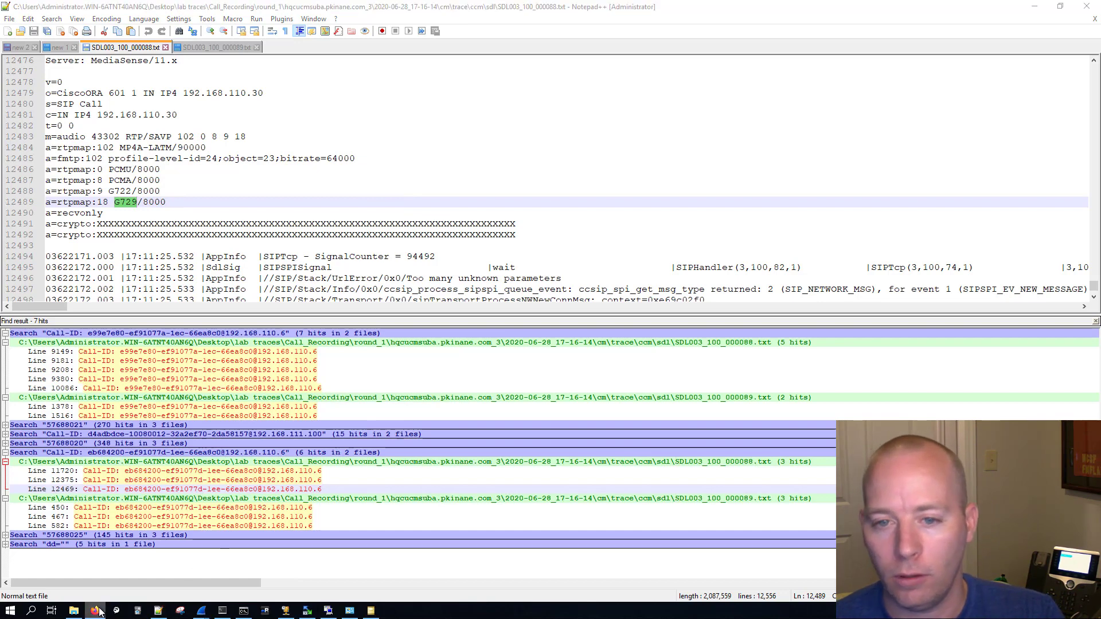
{"action": "left_click", "coordinate": [46, 111]}
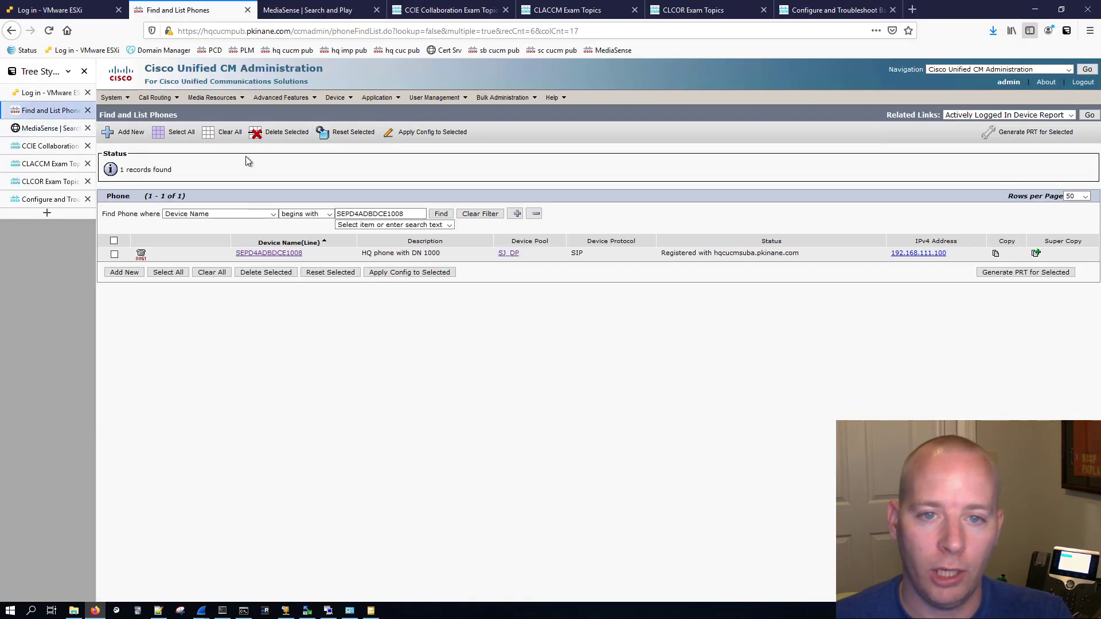
{"action": "mouse_move", "coordinate": [111, 98]}
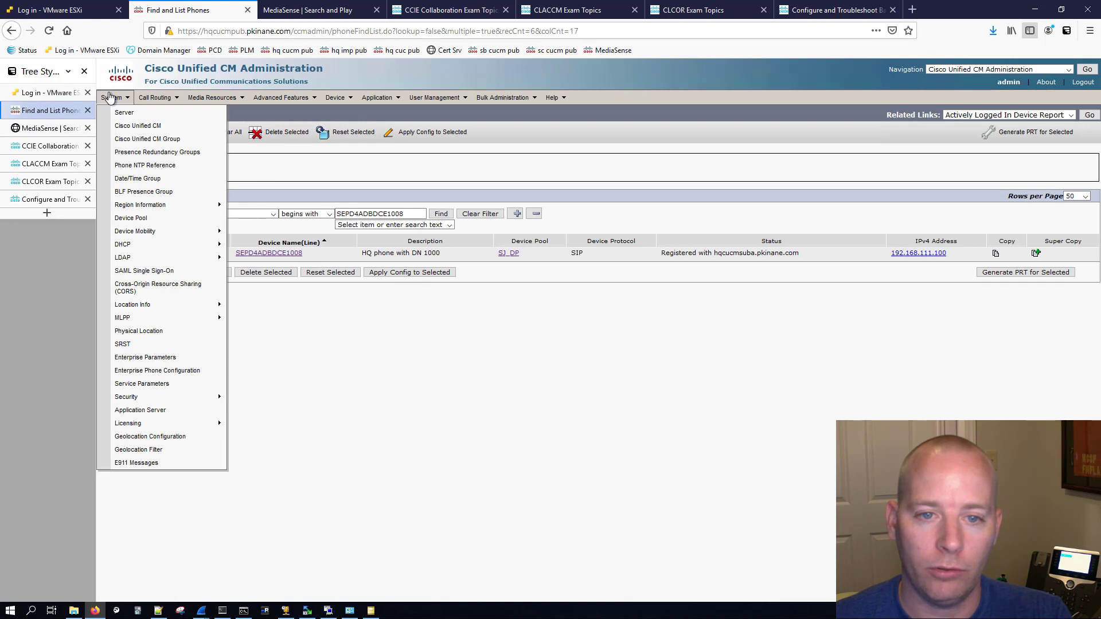
{"action": "left_click", "coordinate": [145, 350]}
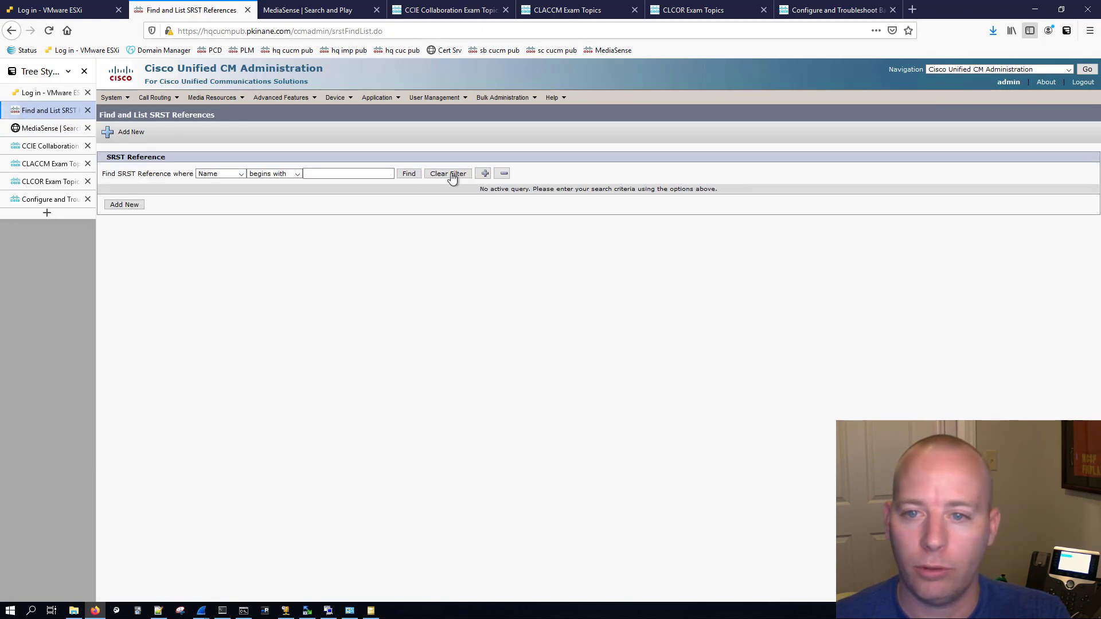
{"action": "left_click", "coordinate": [410, 173]}
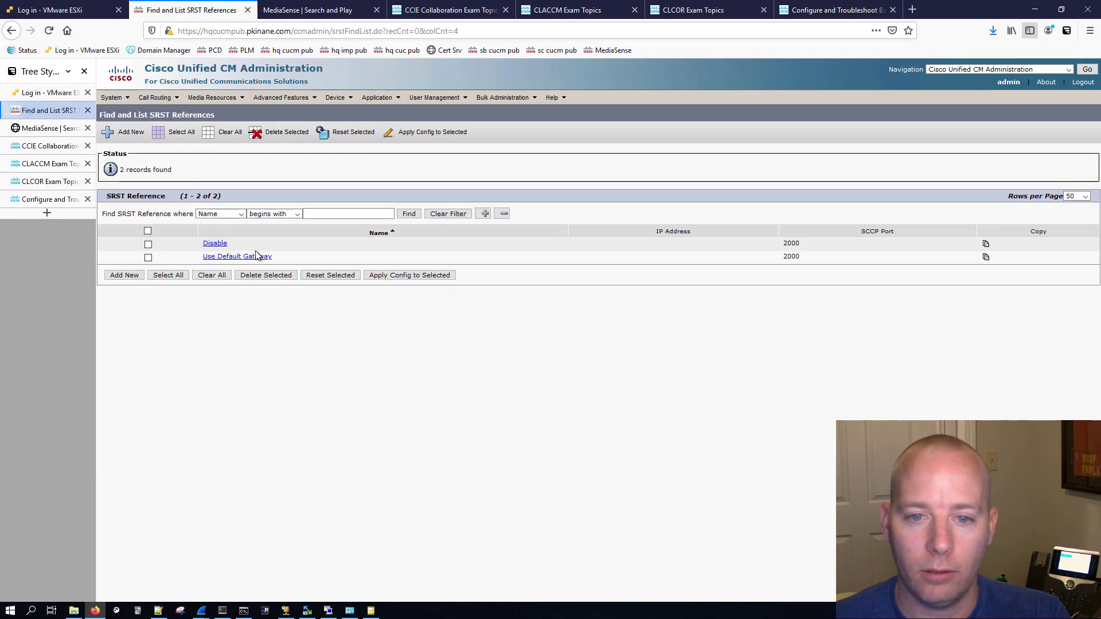
Open the Enterprise Parameters and search the page for "recording", clearing the search term at the end.
{"action": "mouse_move", "coordinate": [111, 98]}
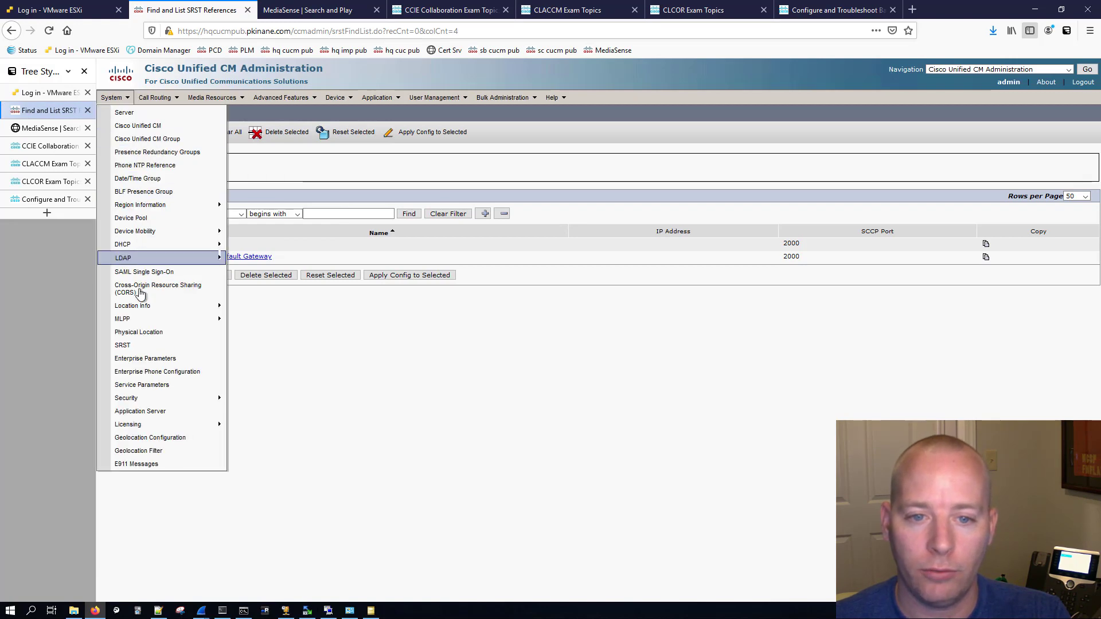
{"action": "left_click", "coordinate": [147, 358]}
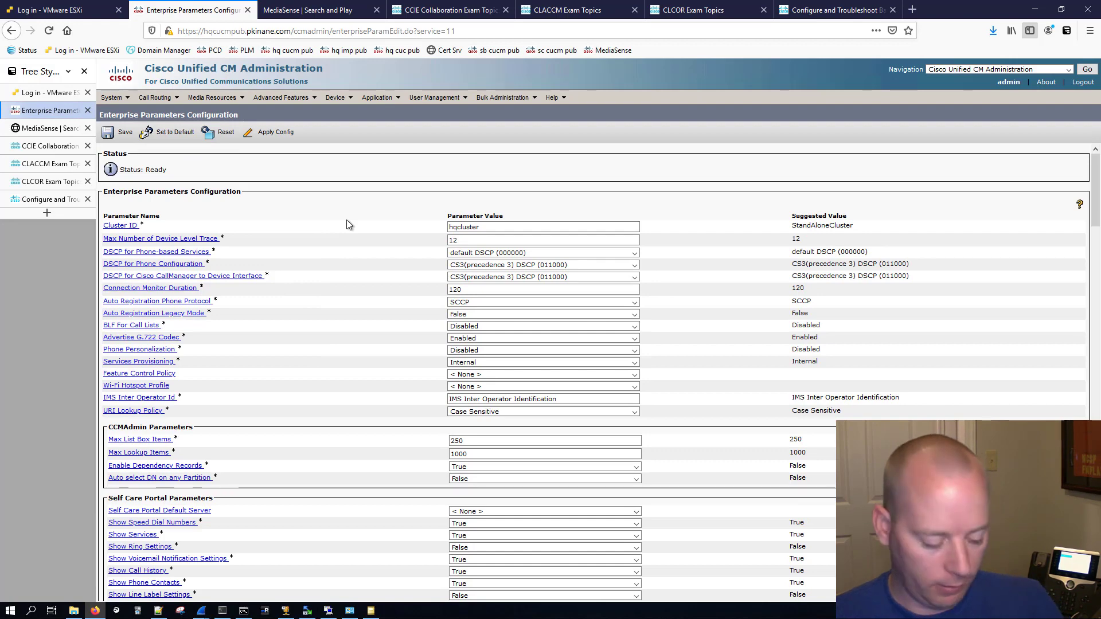
{"action": "key", "text": "ctrl+f"}
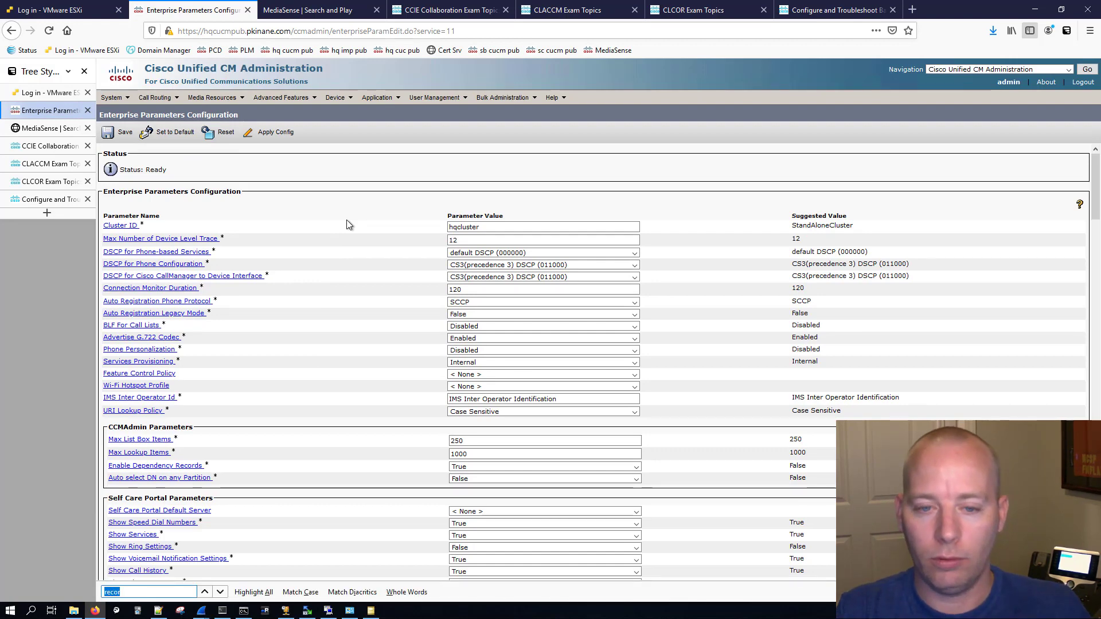
{"action": "type", "text": "reco"}
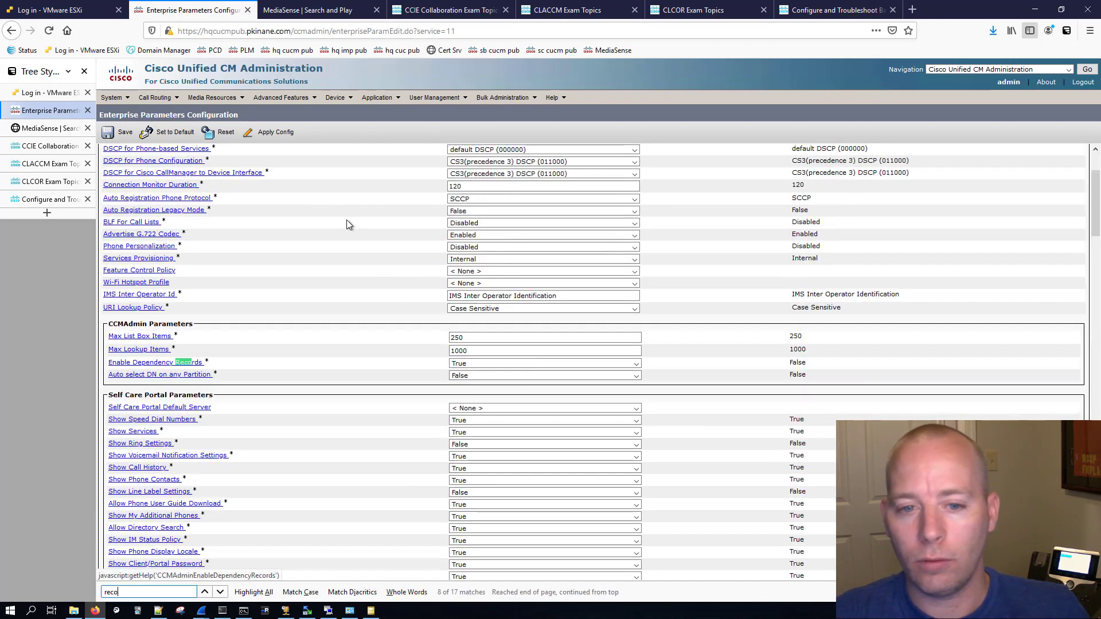
{"action": "type", "text": "rding"}
{"action": "key", "text": "BackSpace"}
{"action": "key", "text": "BackSpace"}
{"action": "key", "text": "BackSpace"}
{"action": "key", "text": "BackSpace"}
{"action": "key", "text": "BackSpace"}
{"action": "key", "text": "BackSpace"}
{"action": "key", "text": "BackSpace"}
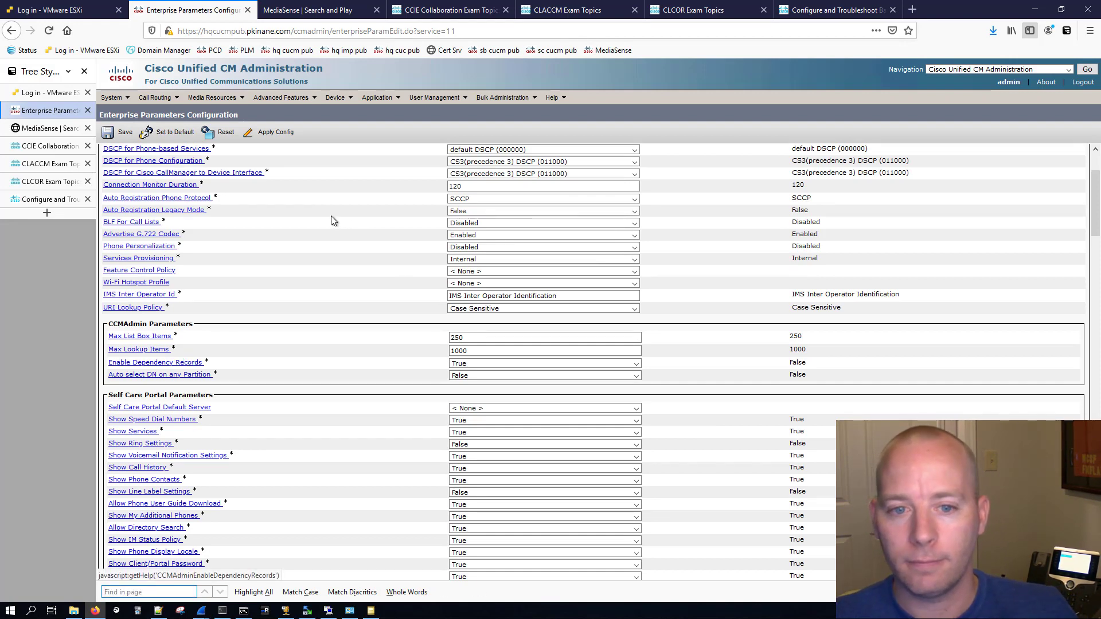
{"action": "scroll", "coordinate": [330, 215], "scroll_direction": "down", "scroll_amount": 3}
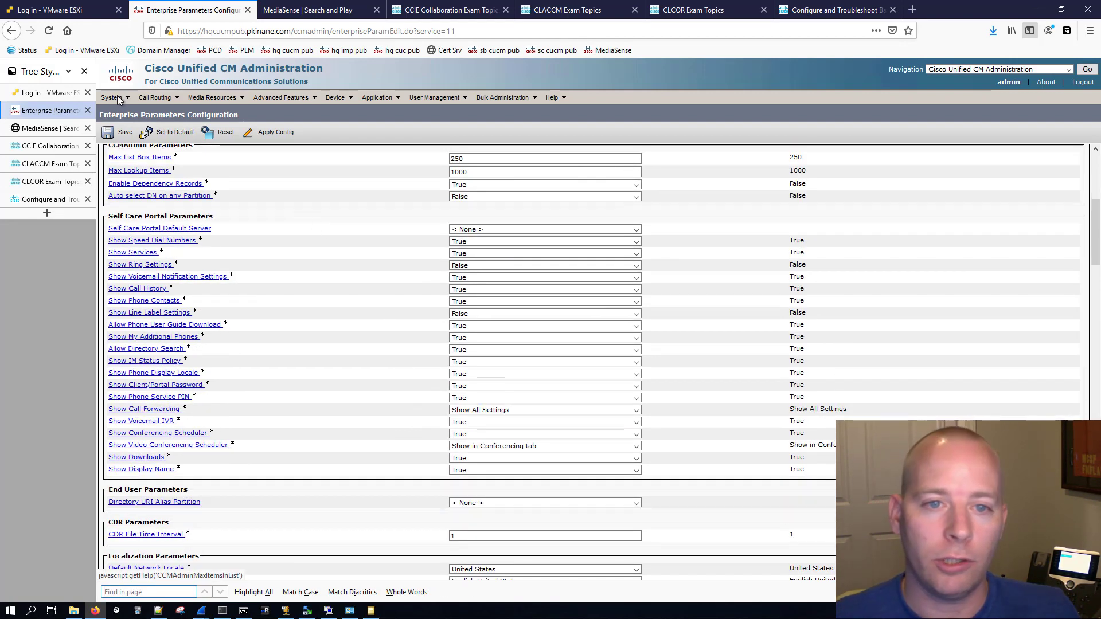
Open the service parameters of Cisco CallManager on hqcucmpub.pkinane.com and show the advanced parameters.
{"action": "mouse_move", "coordinate": [116, 96]}
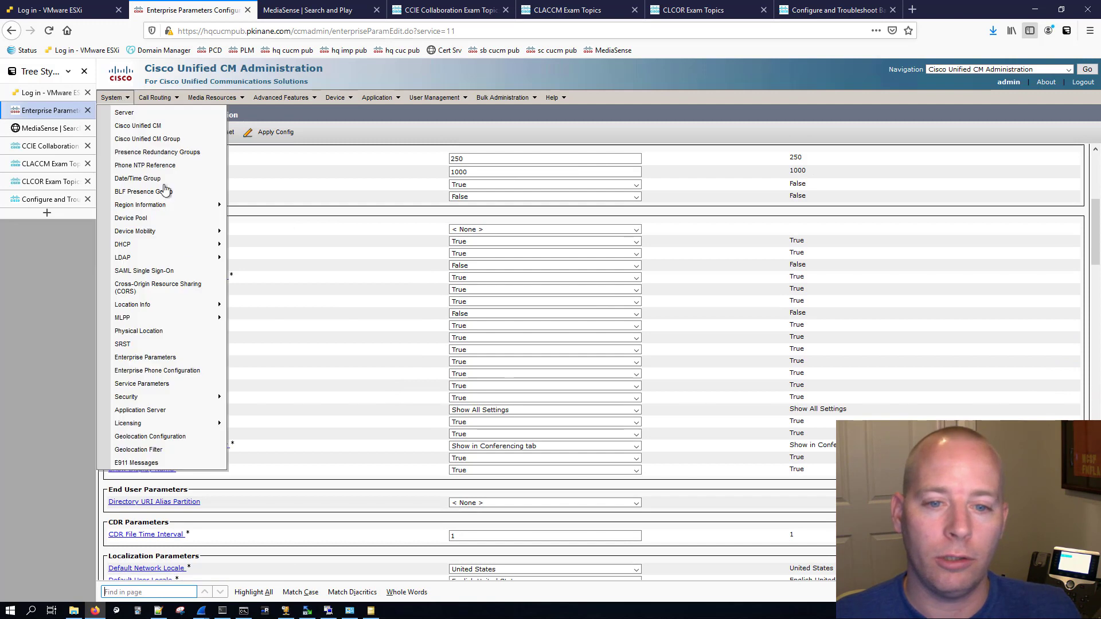
{"action": "left_click", "coordinate": [148, 384]}
{"action": "left_click", "coordinate": [208, 187]}
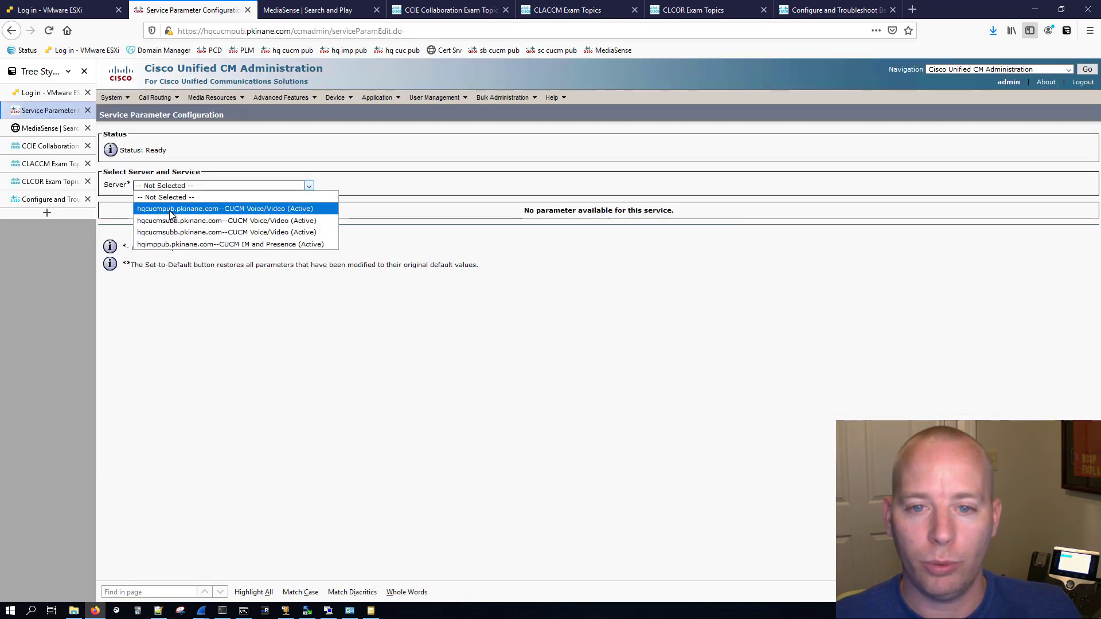
{"action": "left_click", "coordinate": [270, 209]}
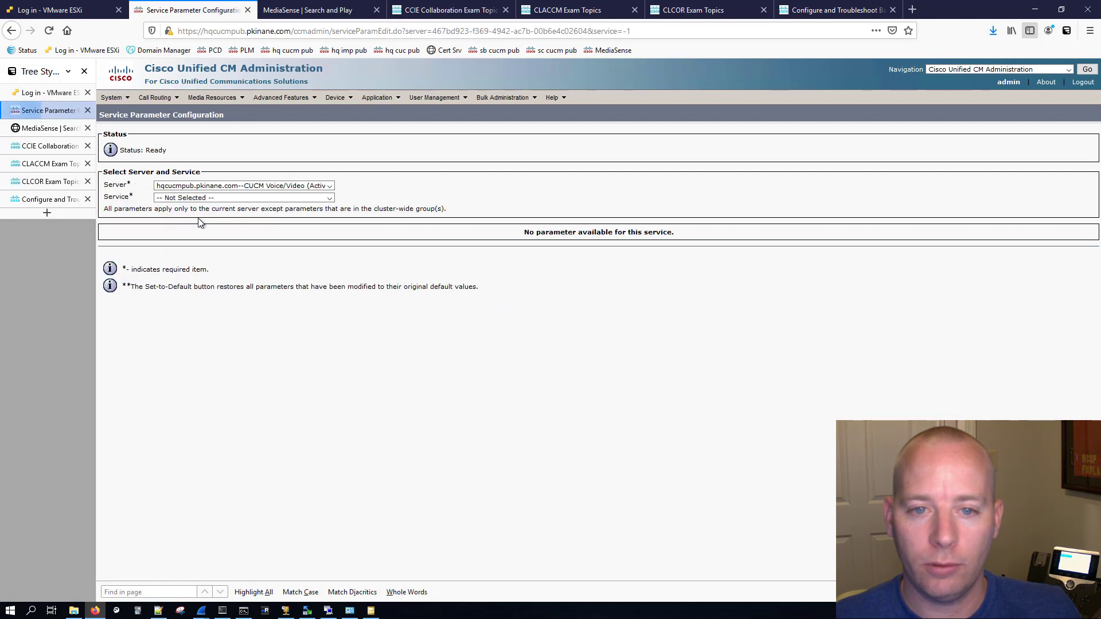
{"action": "left_click", "coordinate": [184, 198]}
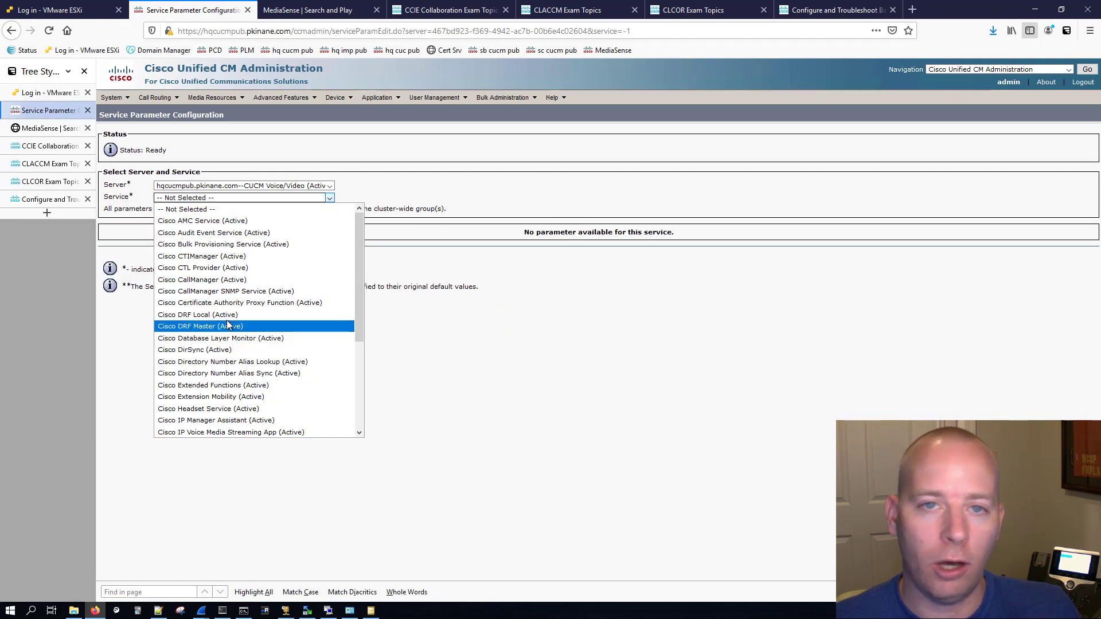
{"action": "left_click", "coordinate": [235, 280]}
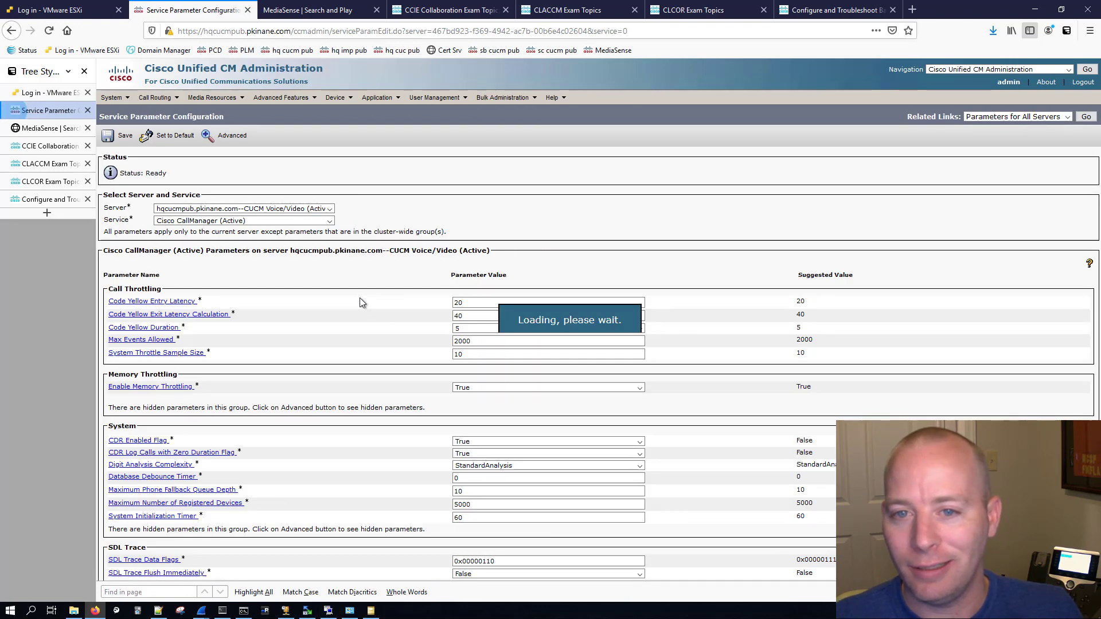
{"action": "left_click", "coordinate": [232, 138]}
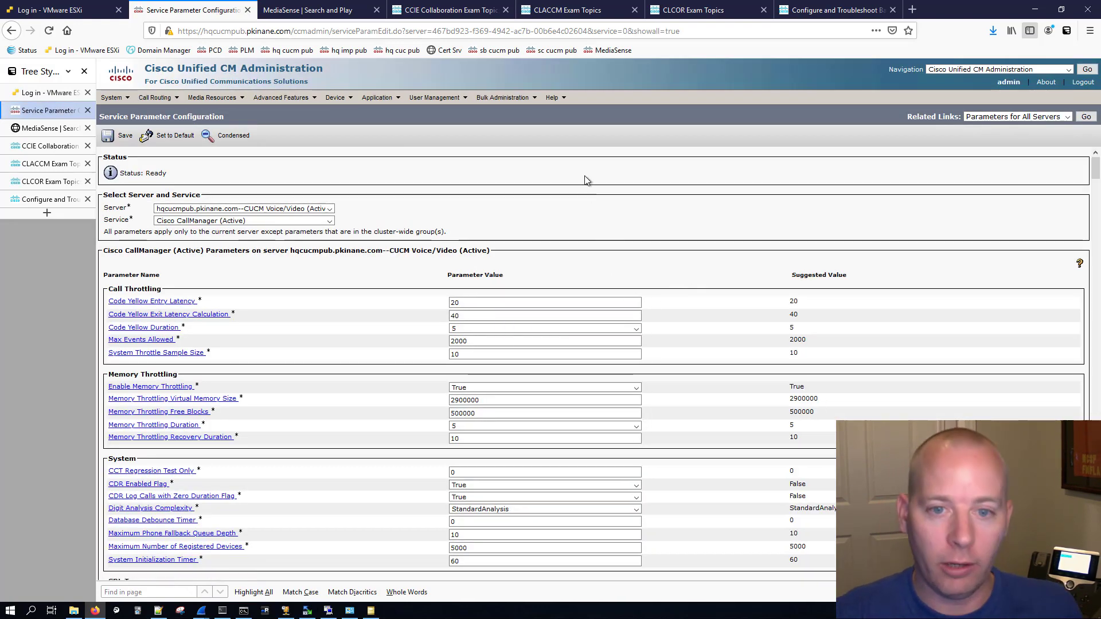
Search the Cisco CallManager service parameters for "recording", go through the matches and clear the search term.
{"action": "key", "text": "ctrl+f"}
{"action": "type", "text": "recording"}
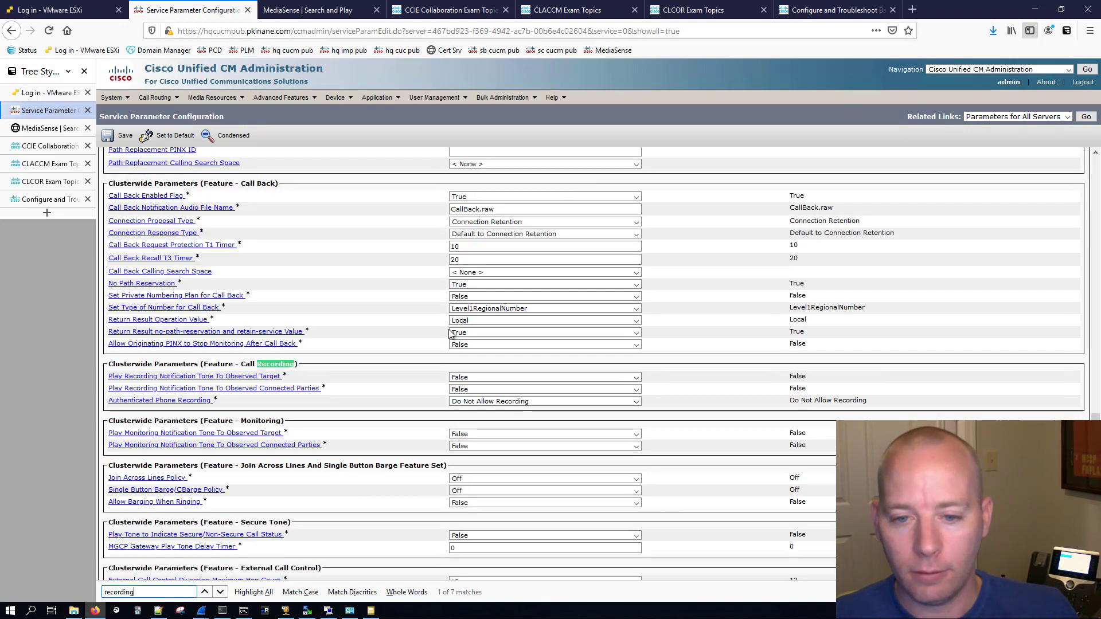
{"action": "key", "text": "Return"}
{"action": "key", "text": "Return"}
{"action": "key", "text": "Return"}
{"action": "key", "text": "Return"}
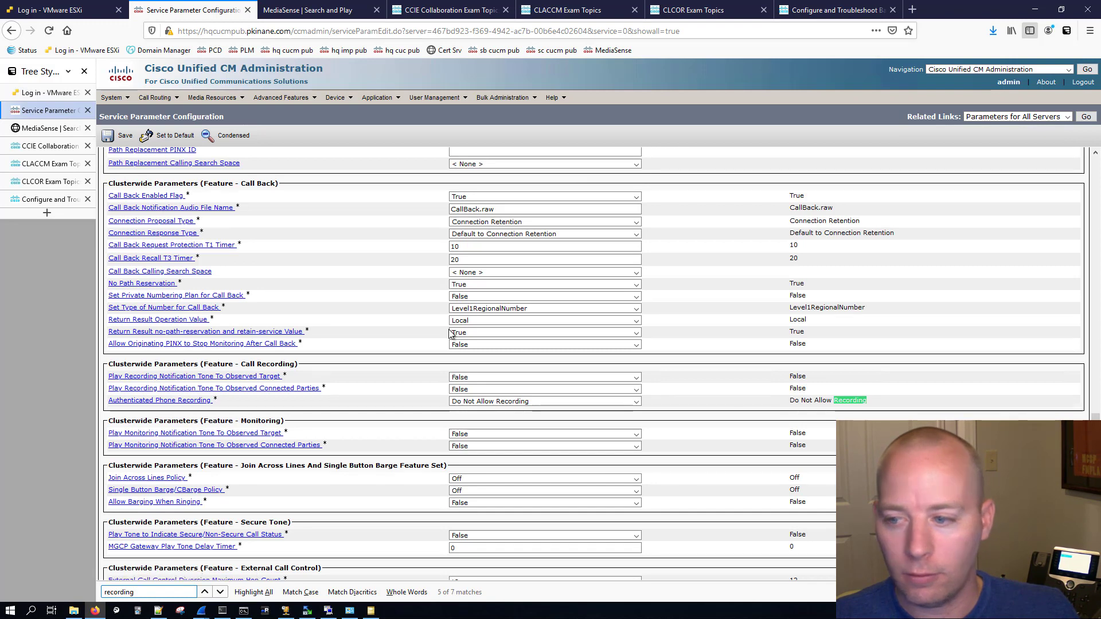
{"action": "key", "text": "Return"}
{"action": "key", "text": "Return"}
{"action": "key", "text": "Return"}
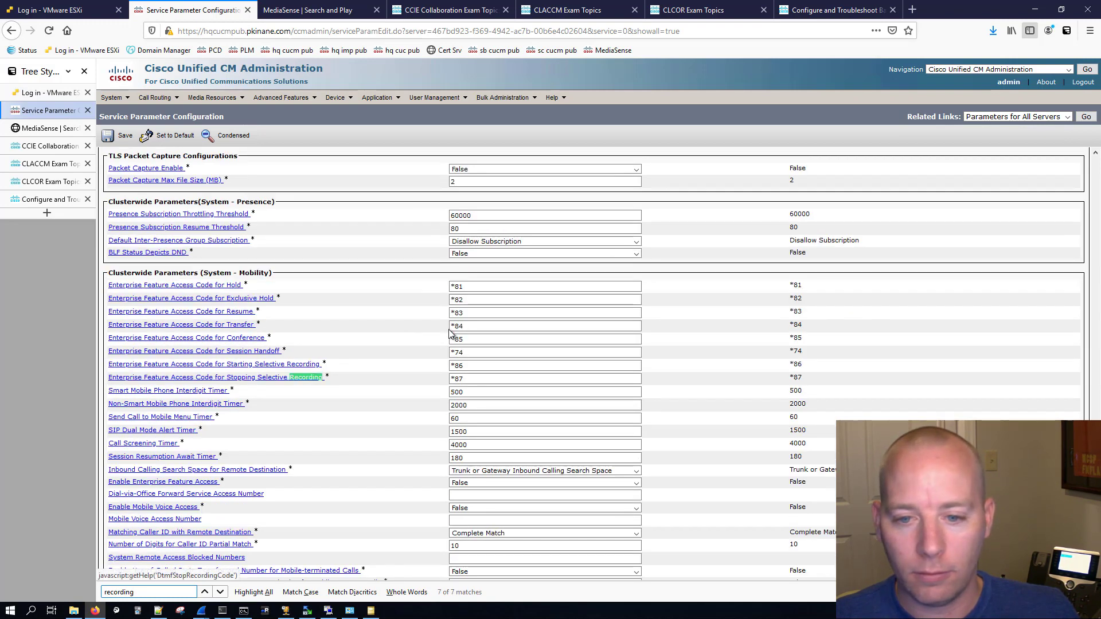
{"action": "key", "text": "Return"}
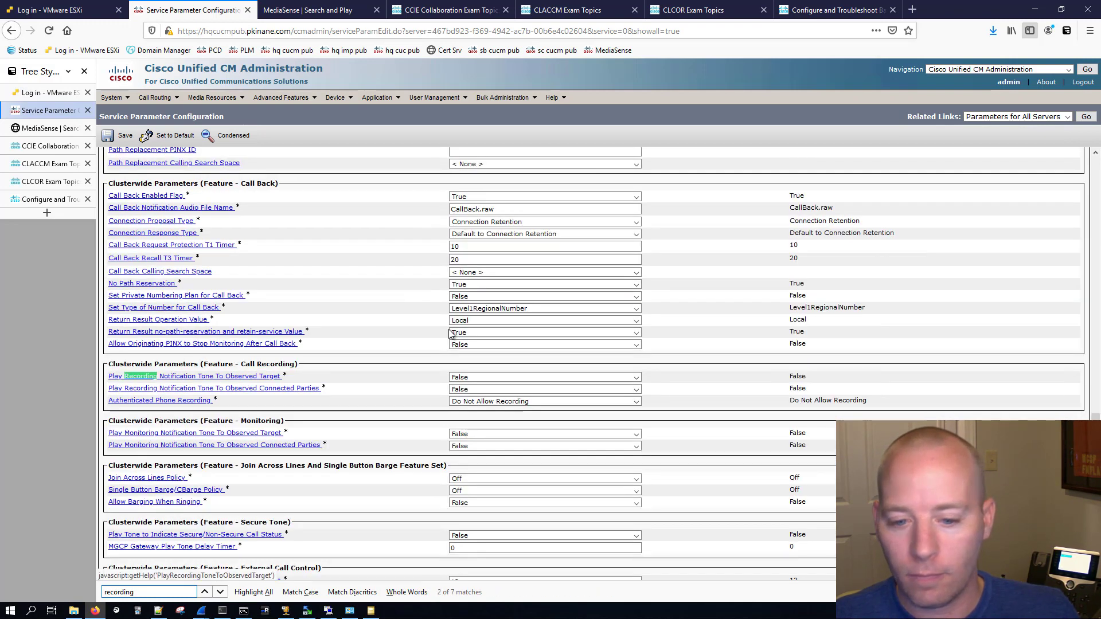
{"action": "key", "text": "BackSpace"}
{"action": "key", "text": "BackSpace"}
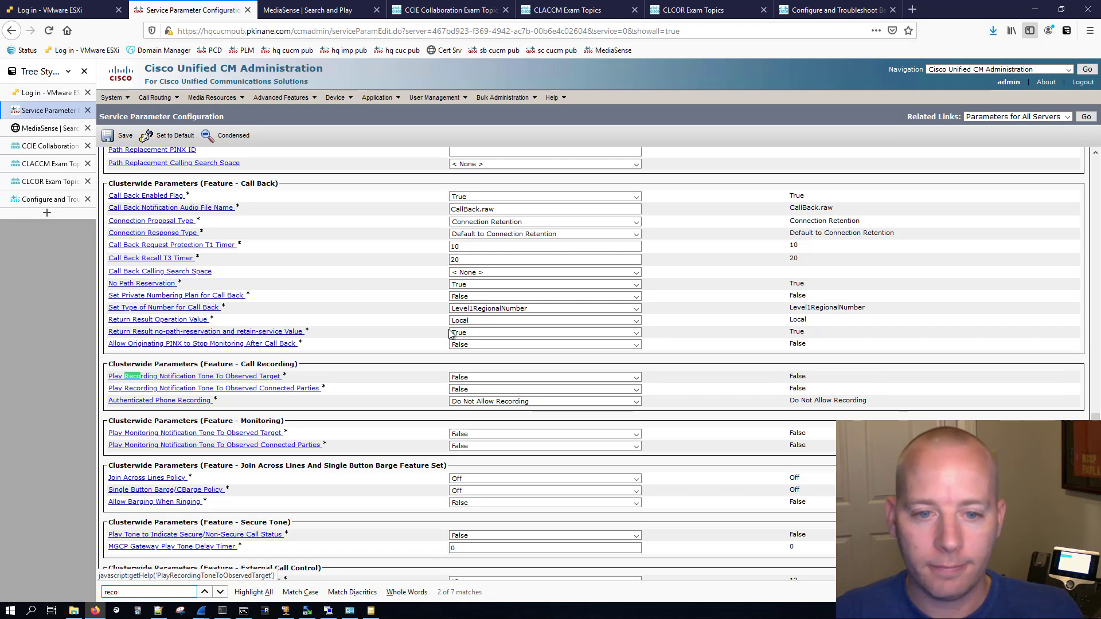
{"action": "key", "text": "BackSpace"}
{"action": "key", "text": "BackSpace"}
{"action": "key", "text": "BackSpace"}
{"action": "key", "text": "BackSpace"}
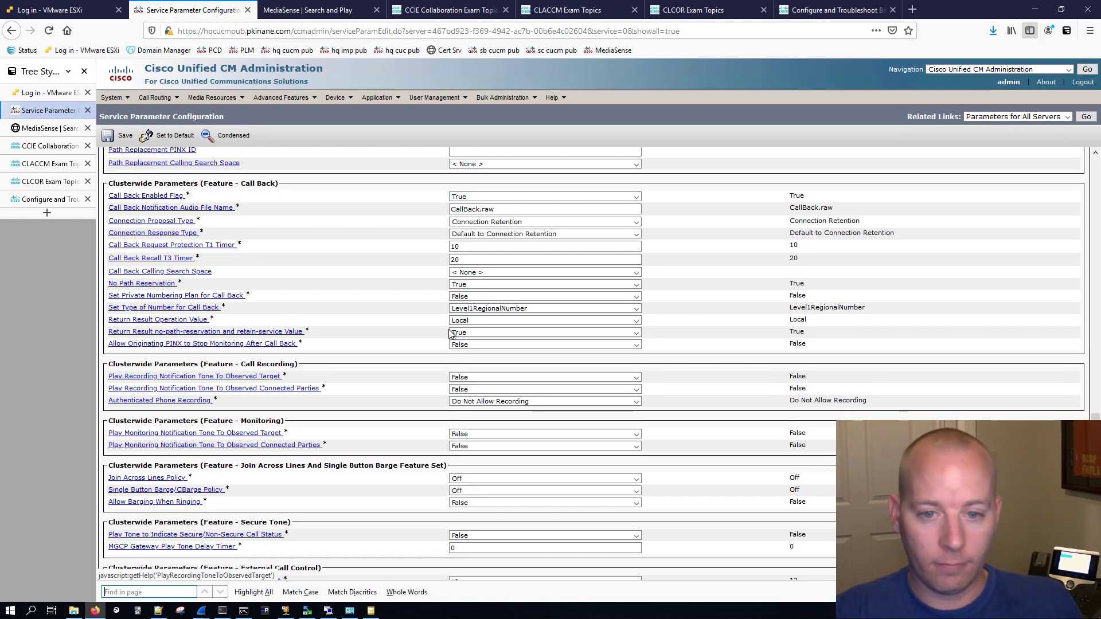
Search the service parameters for "enabled" and go through the matches to the codec settings under Location and Region.
{"action": "type", "text": "enabled"}
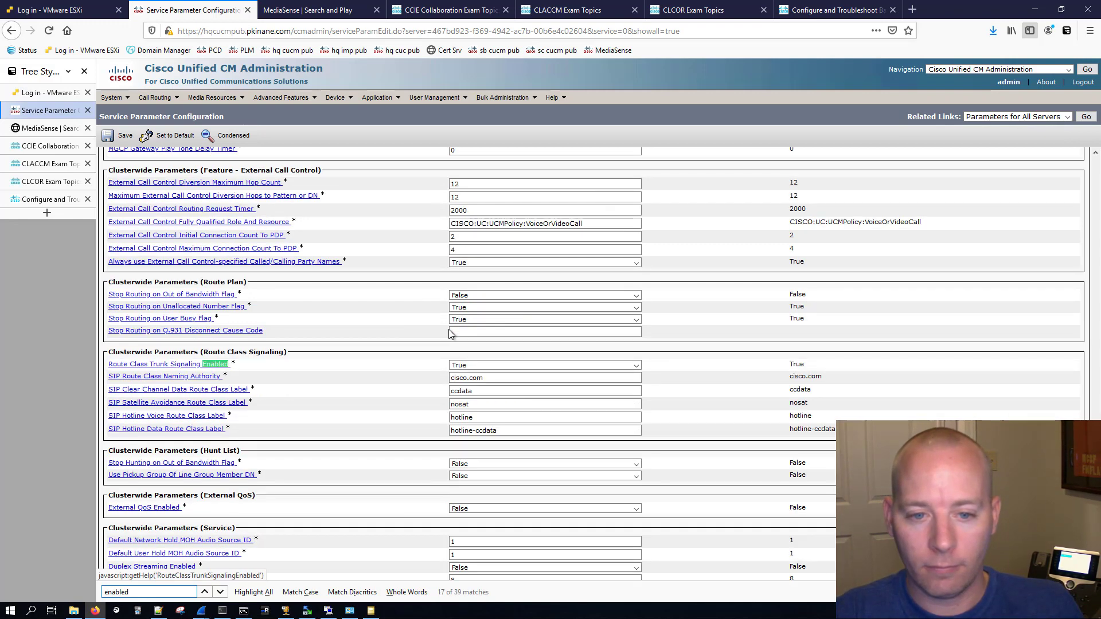
{"action": "key", "text": "Return"}
{"action": "key", "text": "Return"}
{"action": "key", "text": "Return"}
{"action": "key", "text": "Return"}
{"action": "key", "text": "Return"}
{"action": "key", "text": "Return"}
{"action": "key", "text": "Return"}
{"action": "key", "text": "Return"}
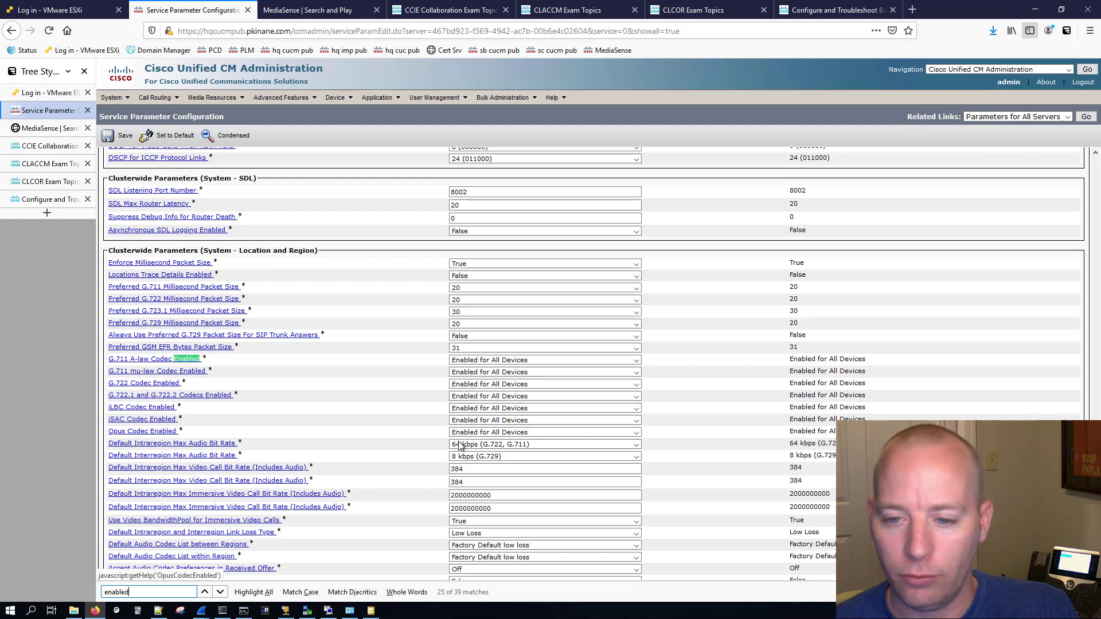
Set the Opus, iSAC and iLBC codecs to Enabled for All Devices Except Recording-Enabled Devices and save the service parameters.
{"action": "left_click", "coordinate": [487, 431]}
{"action": "left_click", "coordinate": [488, 455]}
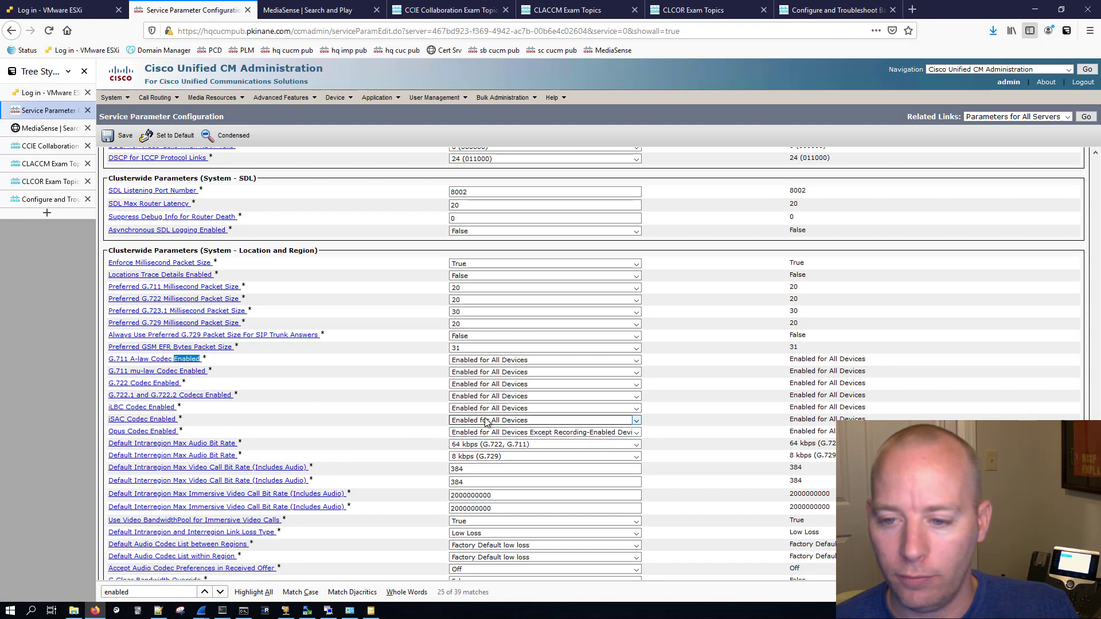
{"action": "left_click", "coordinate": [487, 420]}
{"action": "left_click", "coordinate": [487, 442]}
{"action": "left_click", "coordinate": [487, 408]}
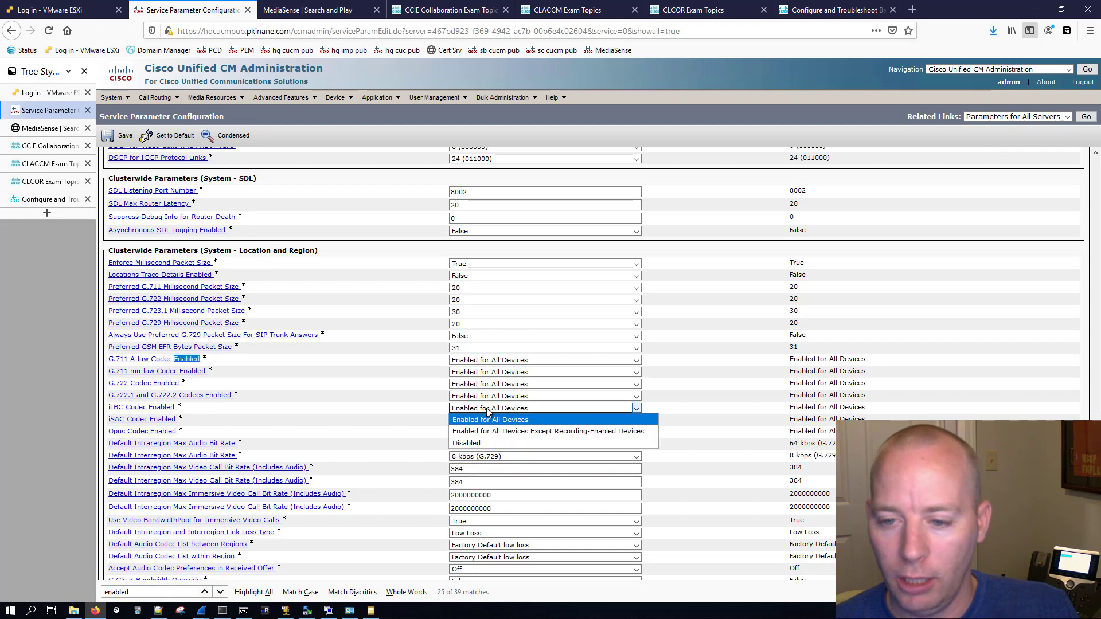
{"action": "left_click", "coordinate": [498, 431]}
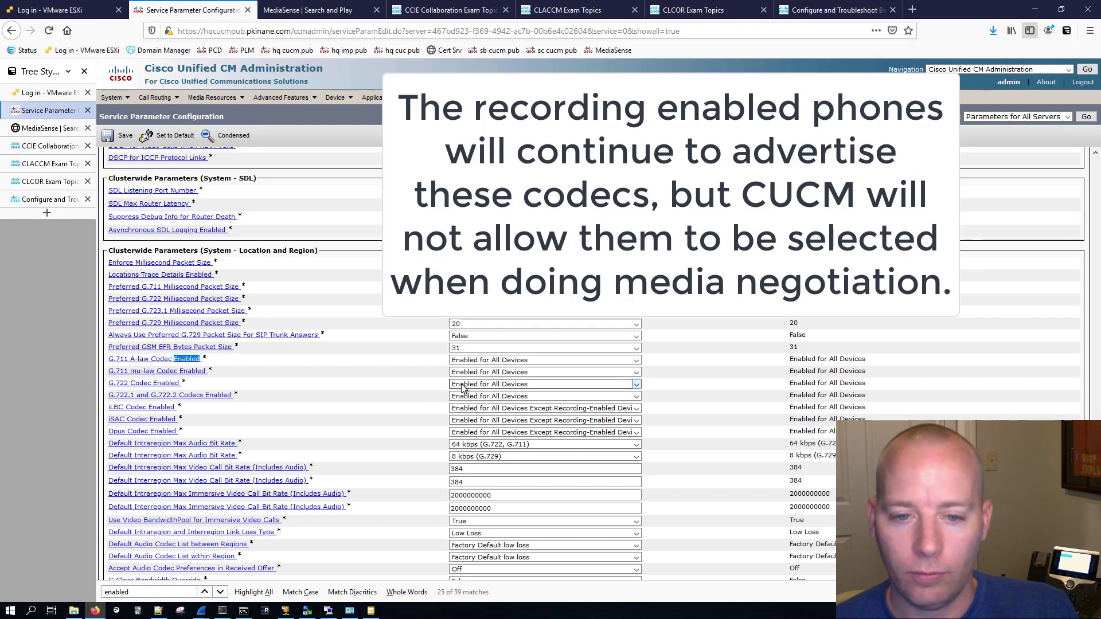
{"action": "left_click", "coordinate": [125, 136]}
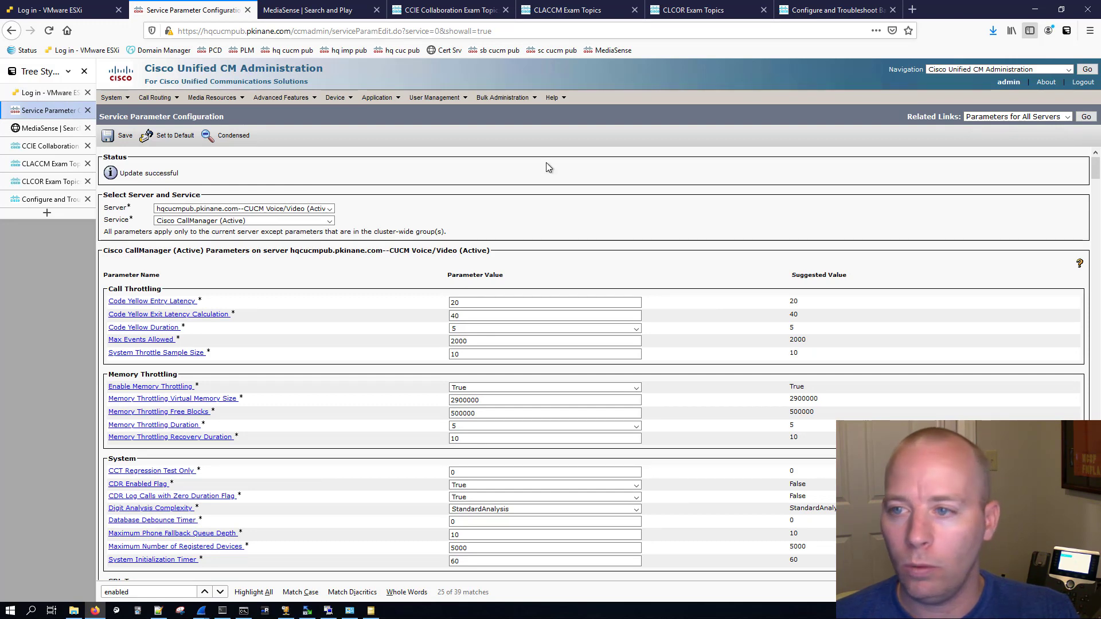
Open the list of phones in Unified CM Administration.
{"action": "mouse_move", "coordinate": [335, 97]}
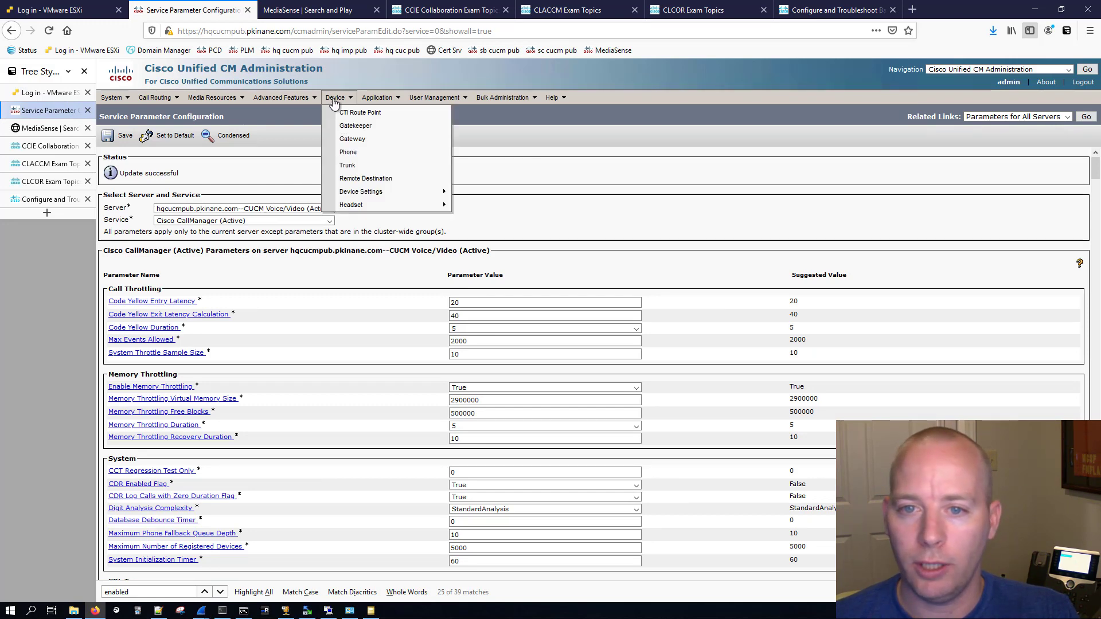
{"action": "left_click", "coordinate": [347, 150]}
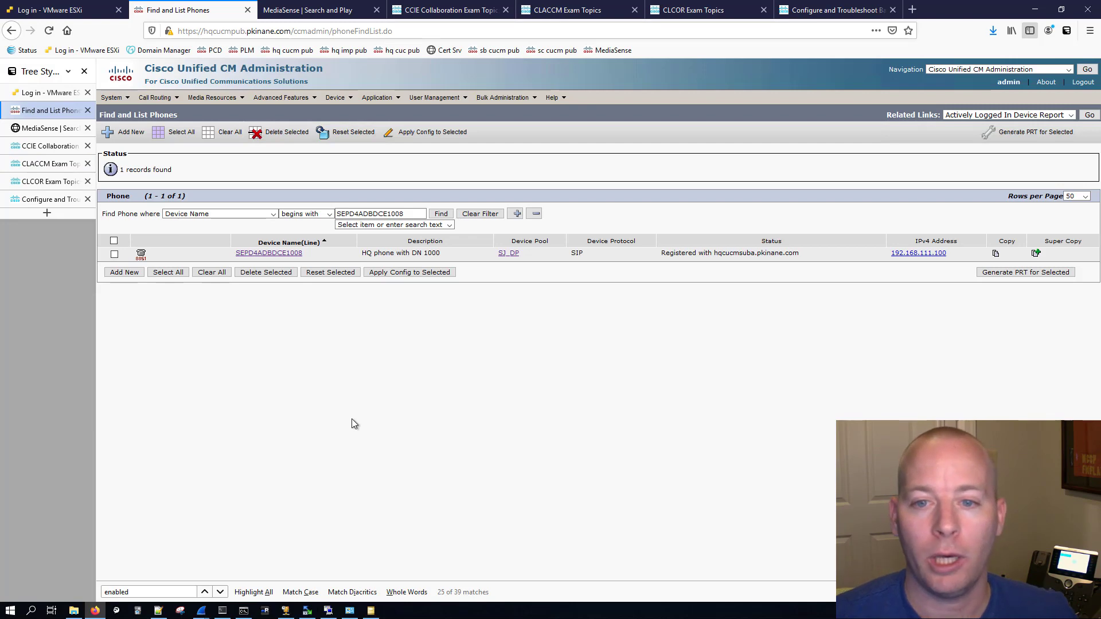
Switch to MediaSense Search and Play, refresh the recordings and expand the details of the newest call between 5000 and 1000.
{"action": "left_click", "coordinate": [42, 128]}
{"action": "left_click", "coordinate": [585, 109]}
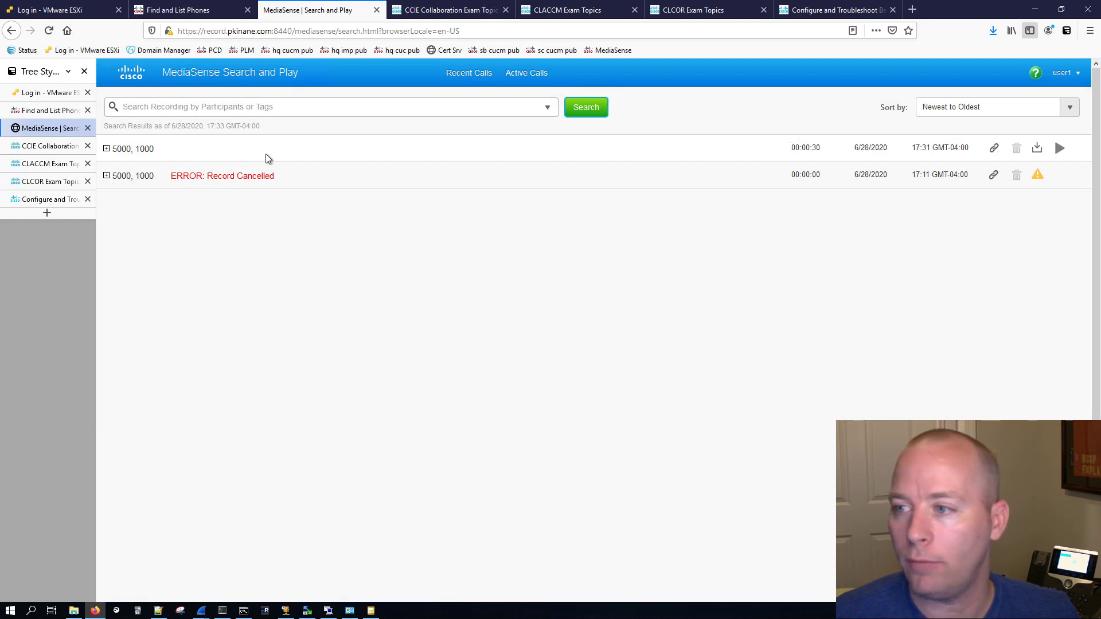
{"action": "left_click", "coordinate": [148, 150]}
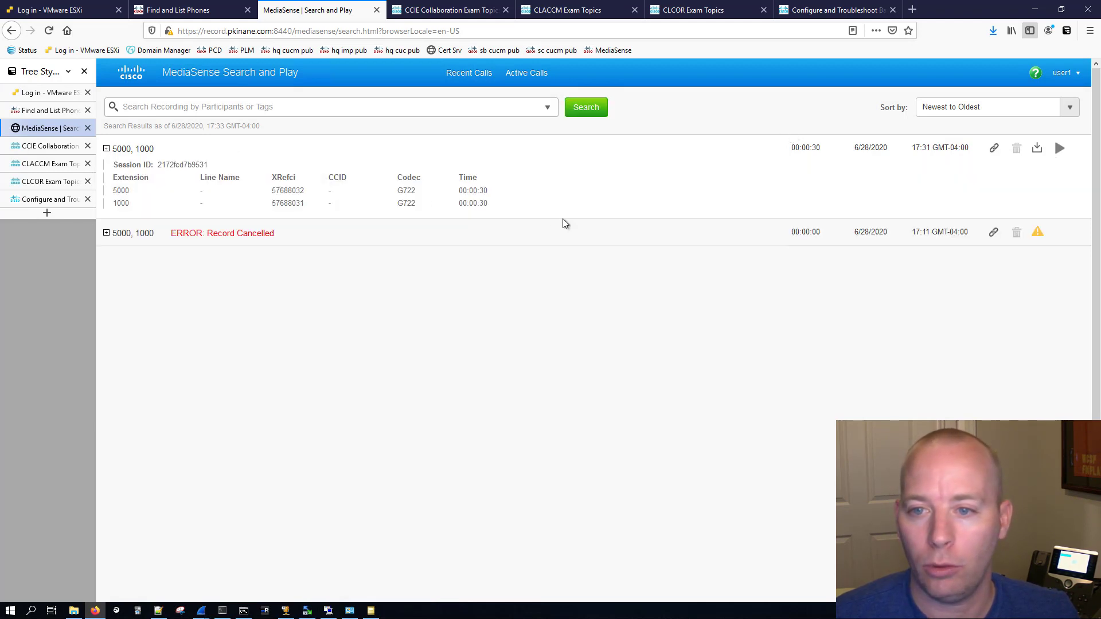